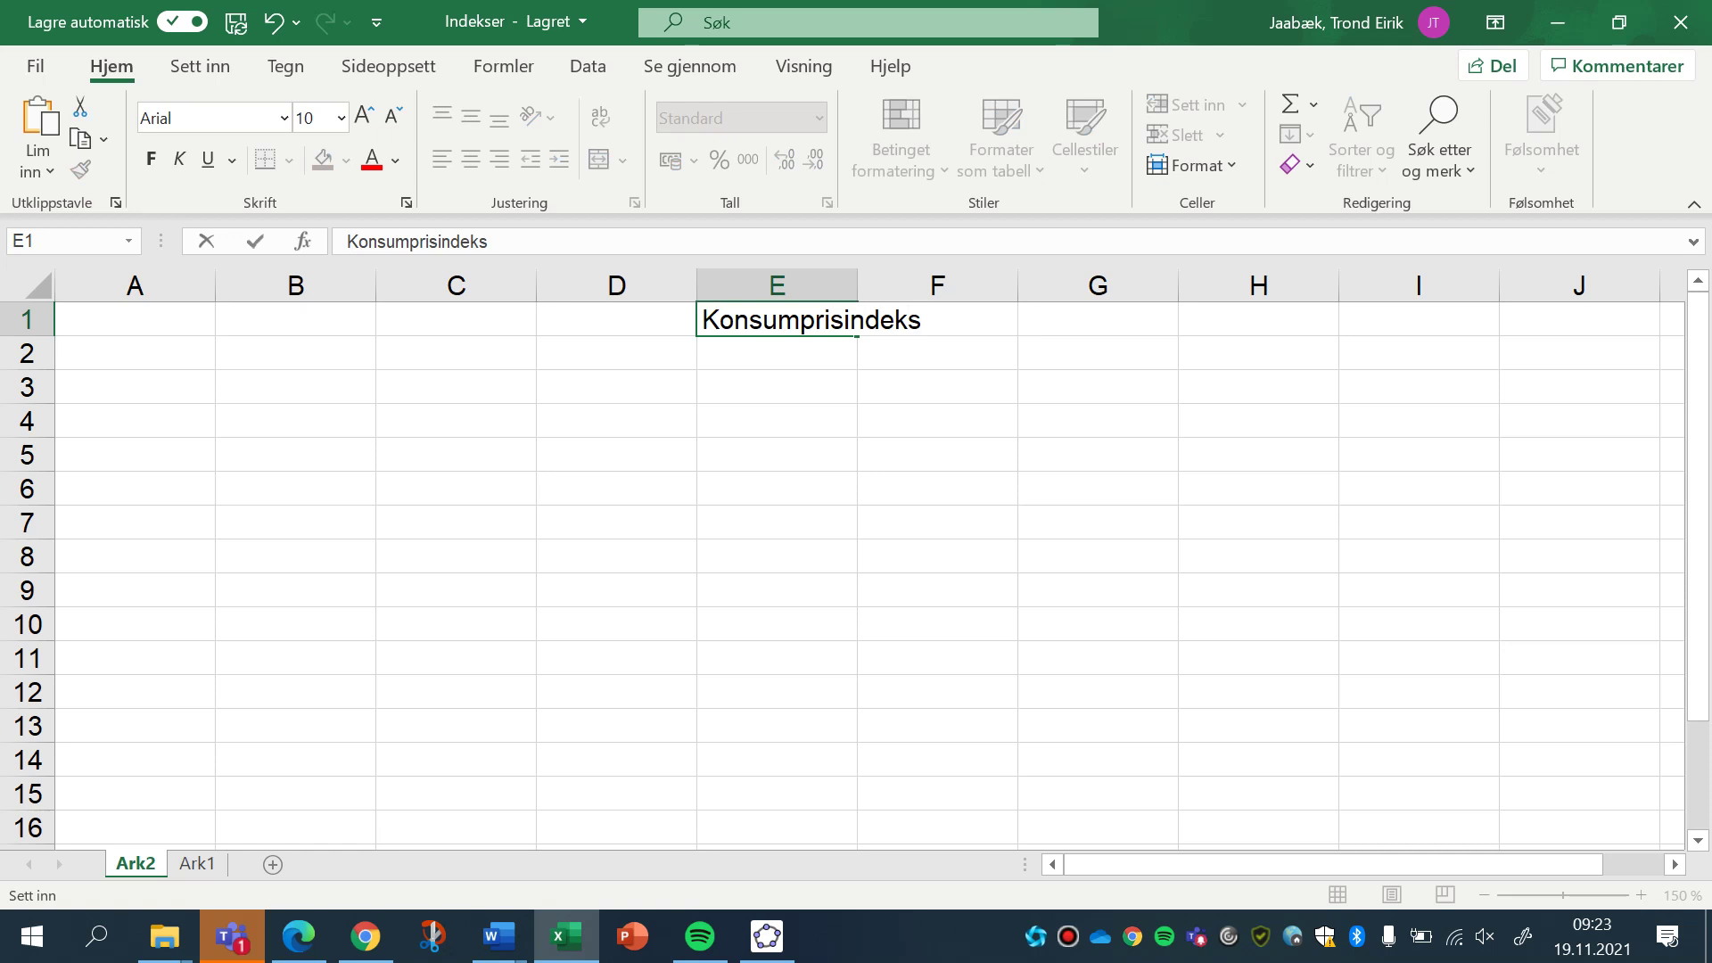
Confirm the Konsumprisindeks title in E1 and enter "Forbrukskostnadstall" in cell E2.
{"action": "key", "text": "Return"}
{"action": "type", "text": "Forbruks"}
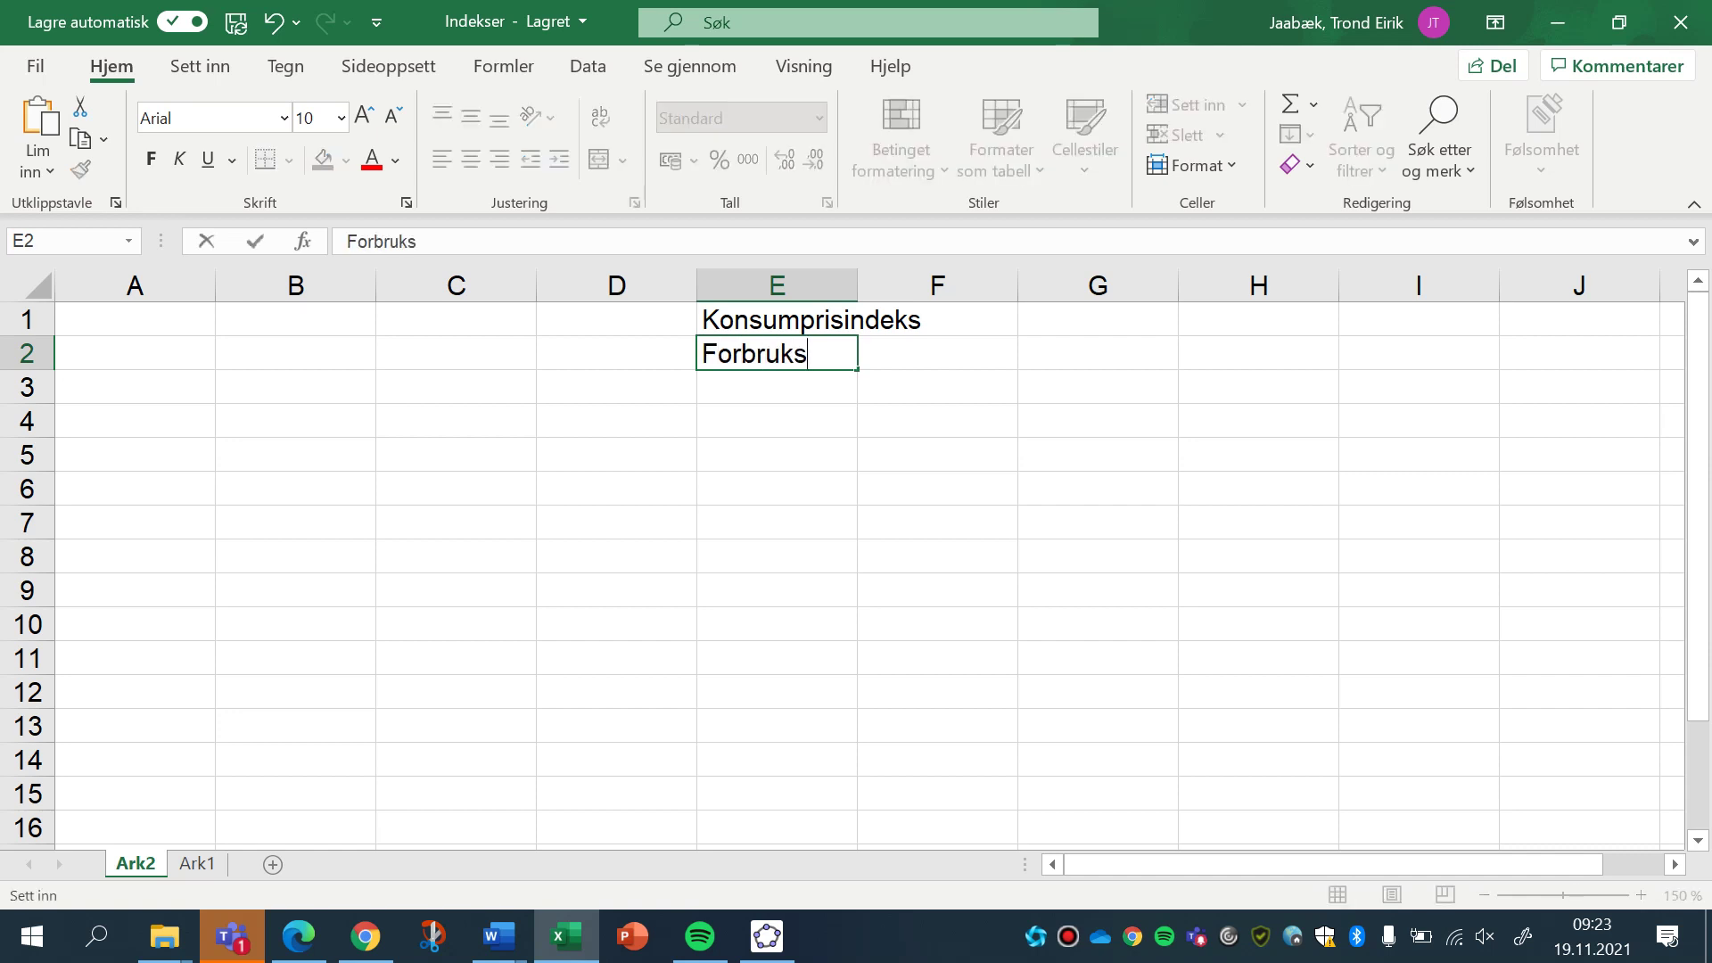
{"action": "type", "text": "kostnads"}
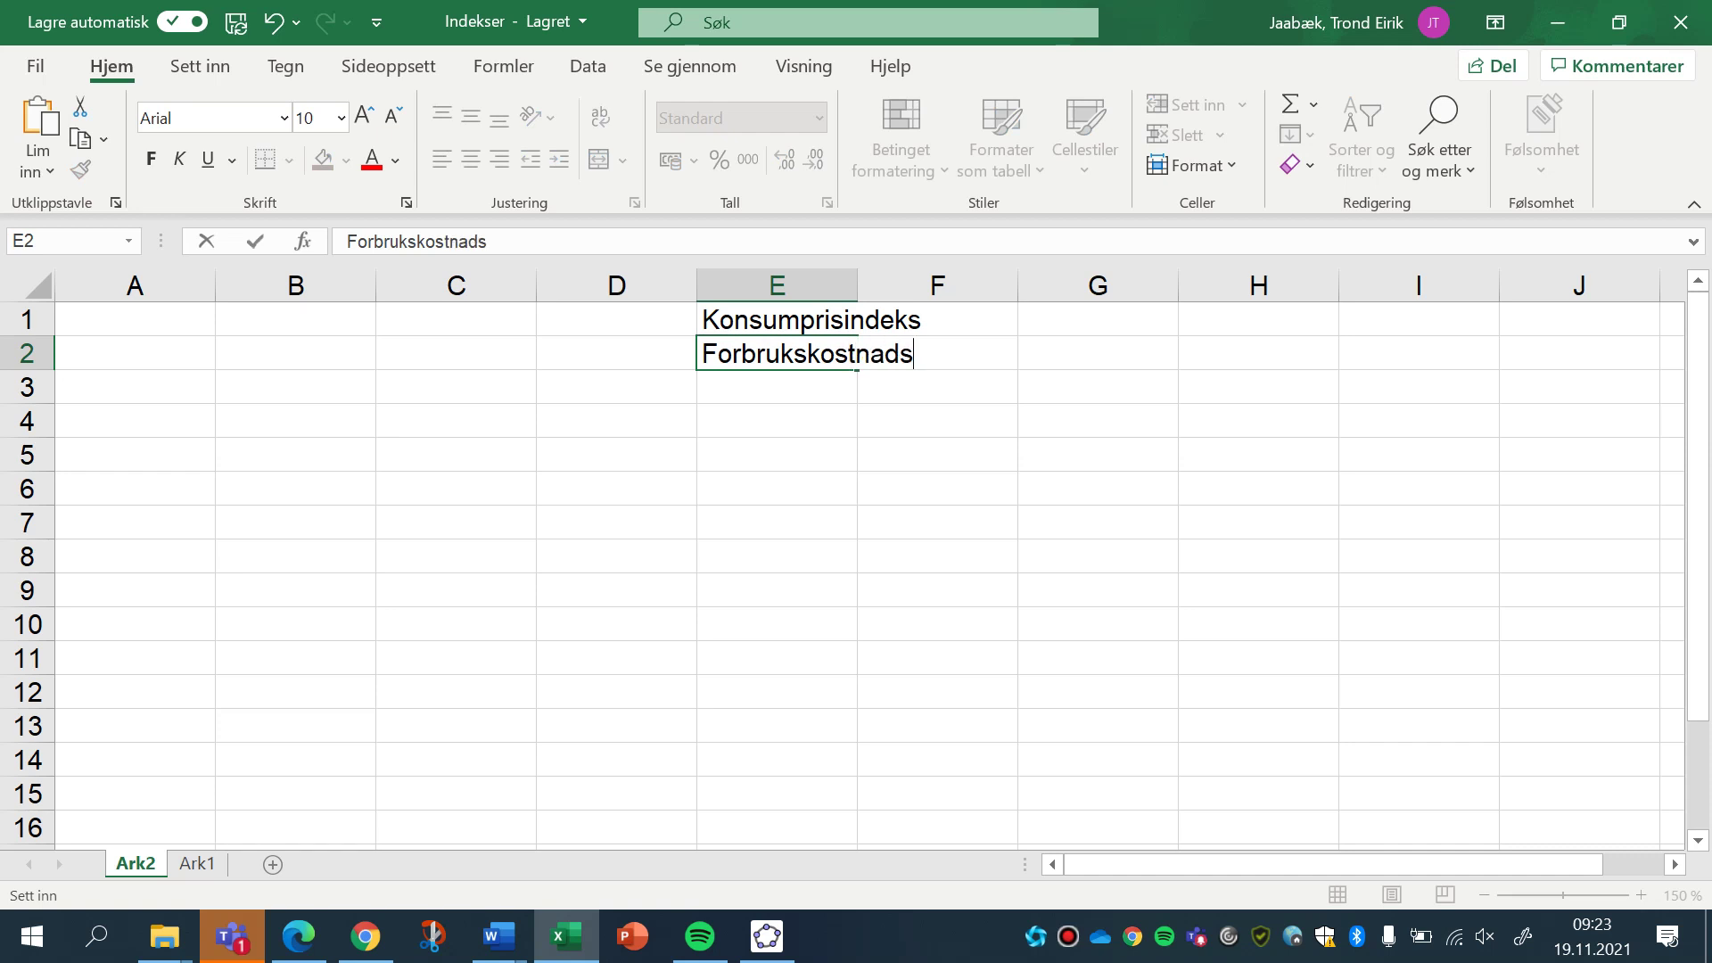
{"action": "type", "text": "tall"}
{"action": "left_click", "coordinate": [135, 318]}
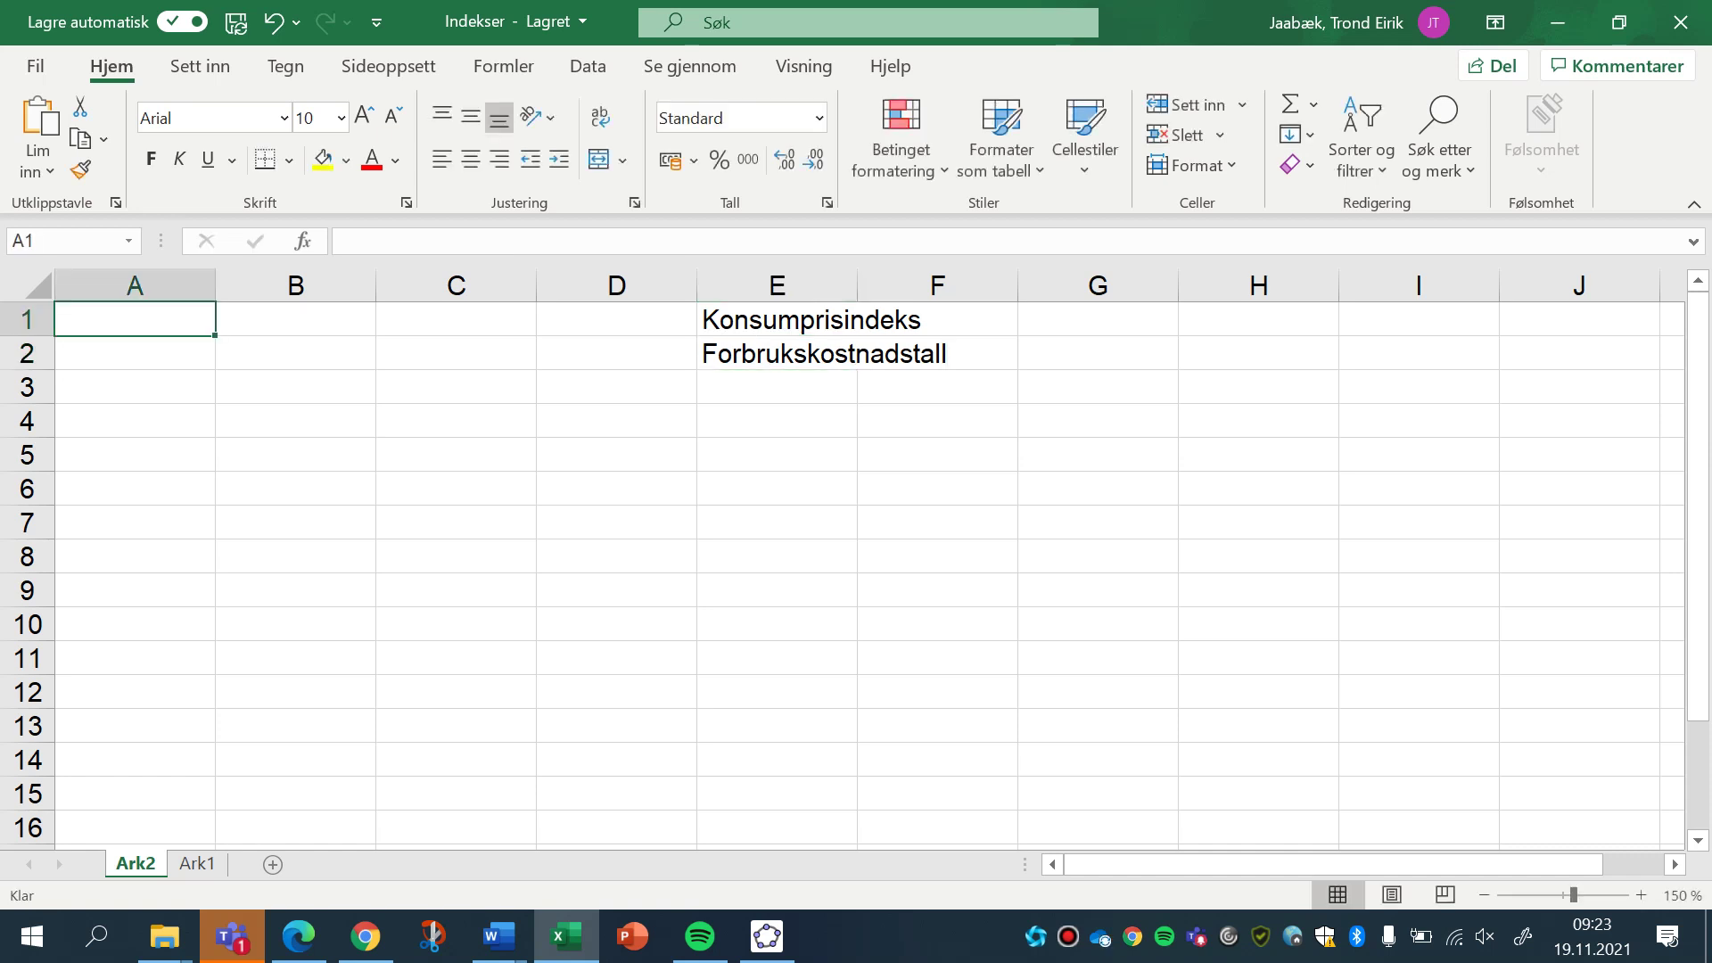
Set the font size of the Konsumprisindeks title in E1 to 16.
{"action": "left_click", "coordinate": [777, 319]}
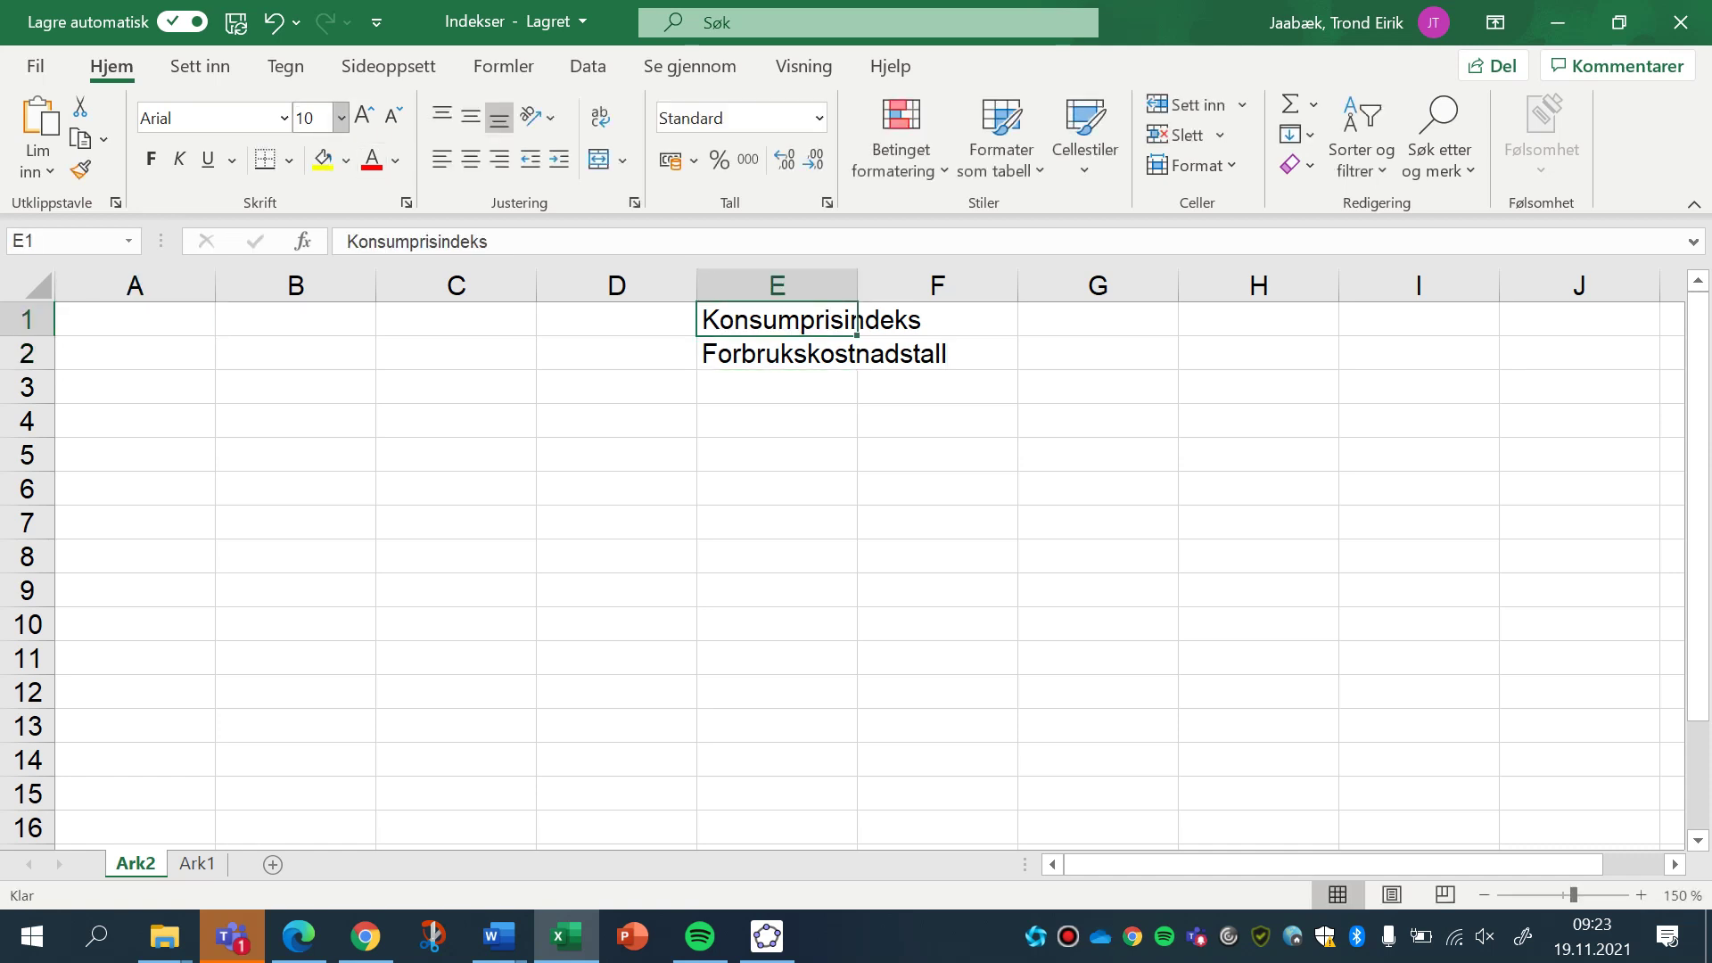
{"action": "left_click", "coordinate": [340, 116]}
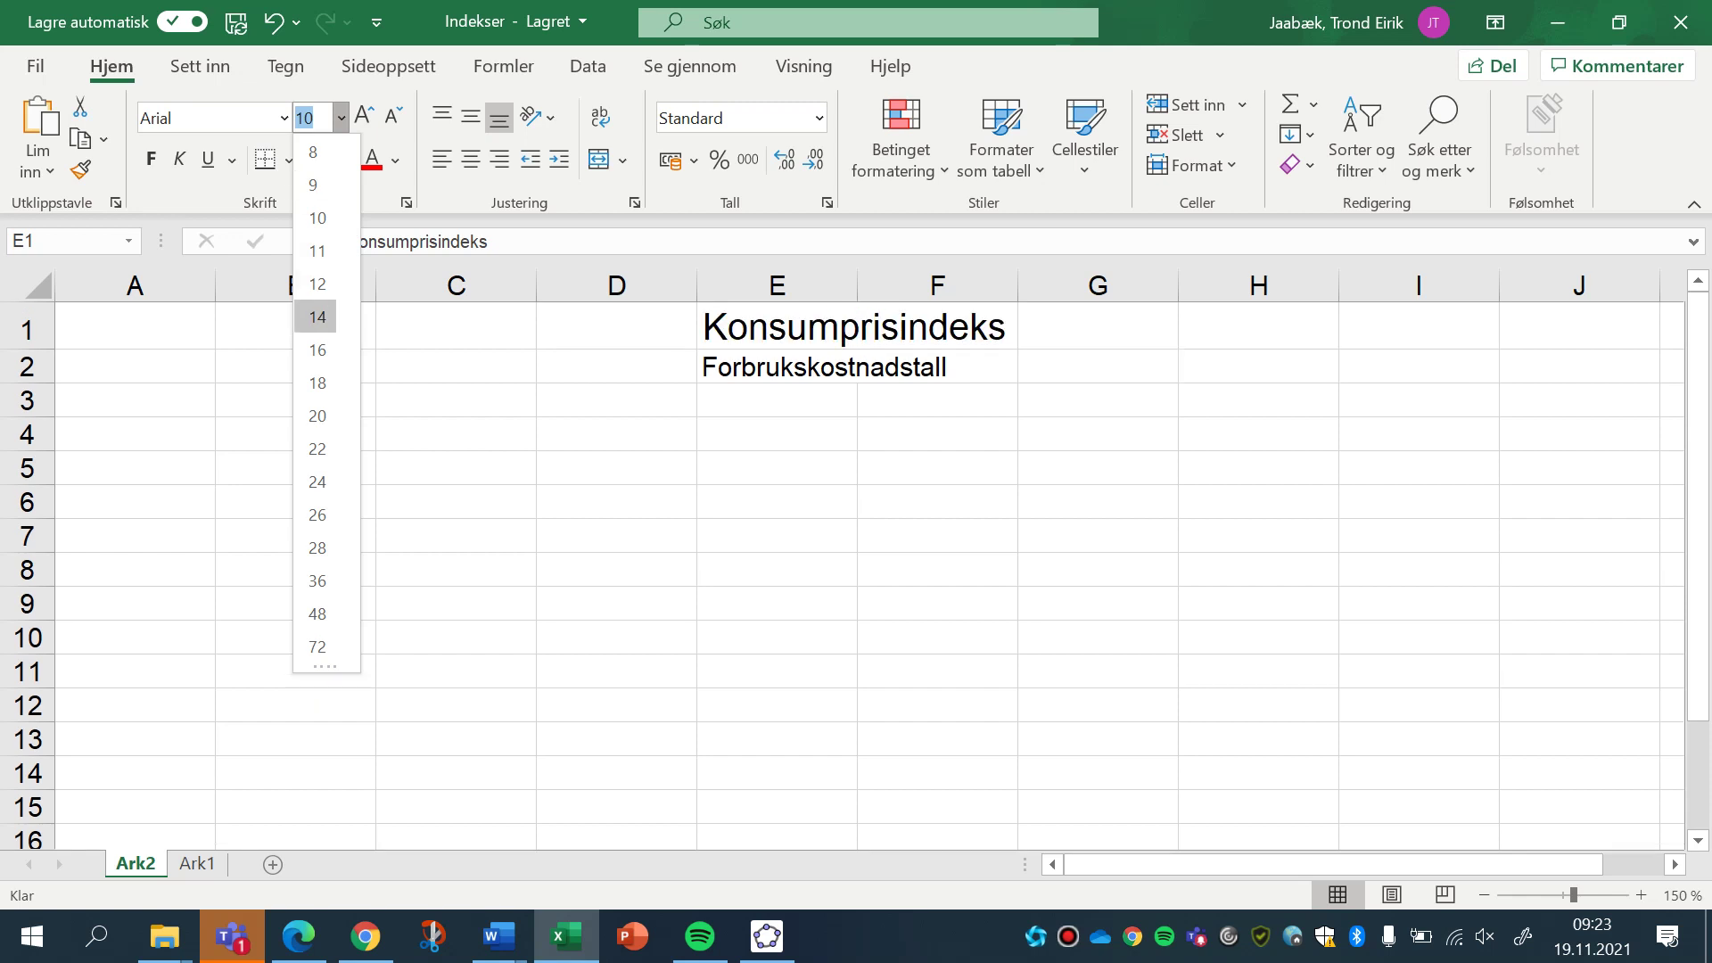
{"action": "left_click", "coordinate": [317, 317]}
{"action": "left_click", "coordinate": [341, 117]}
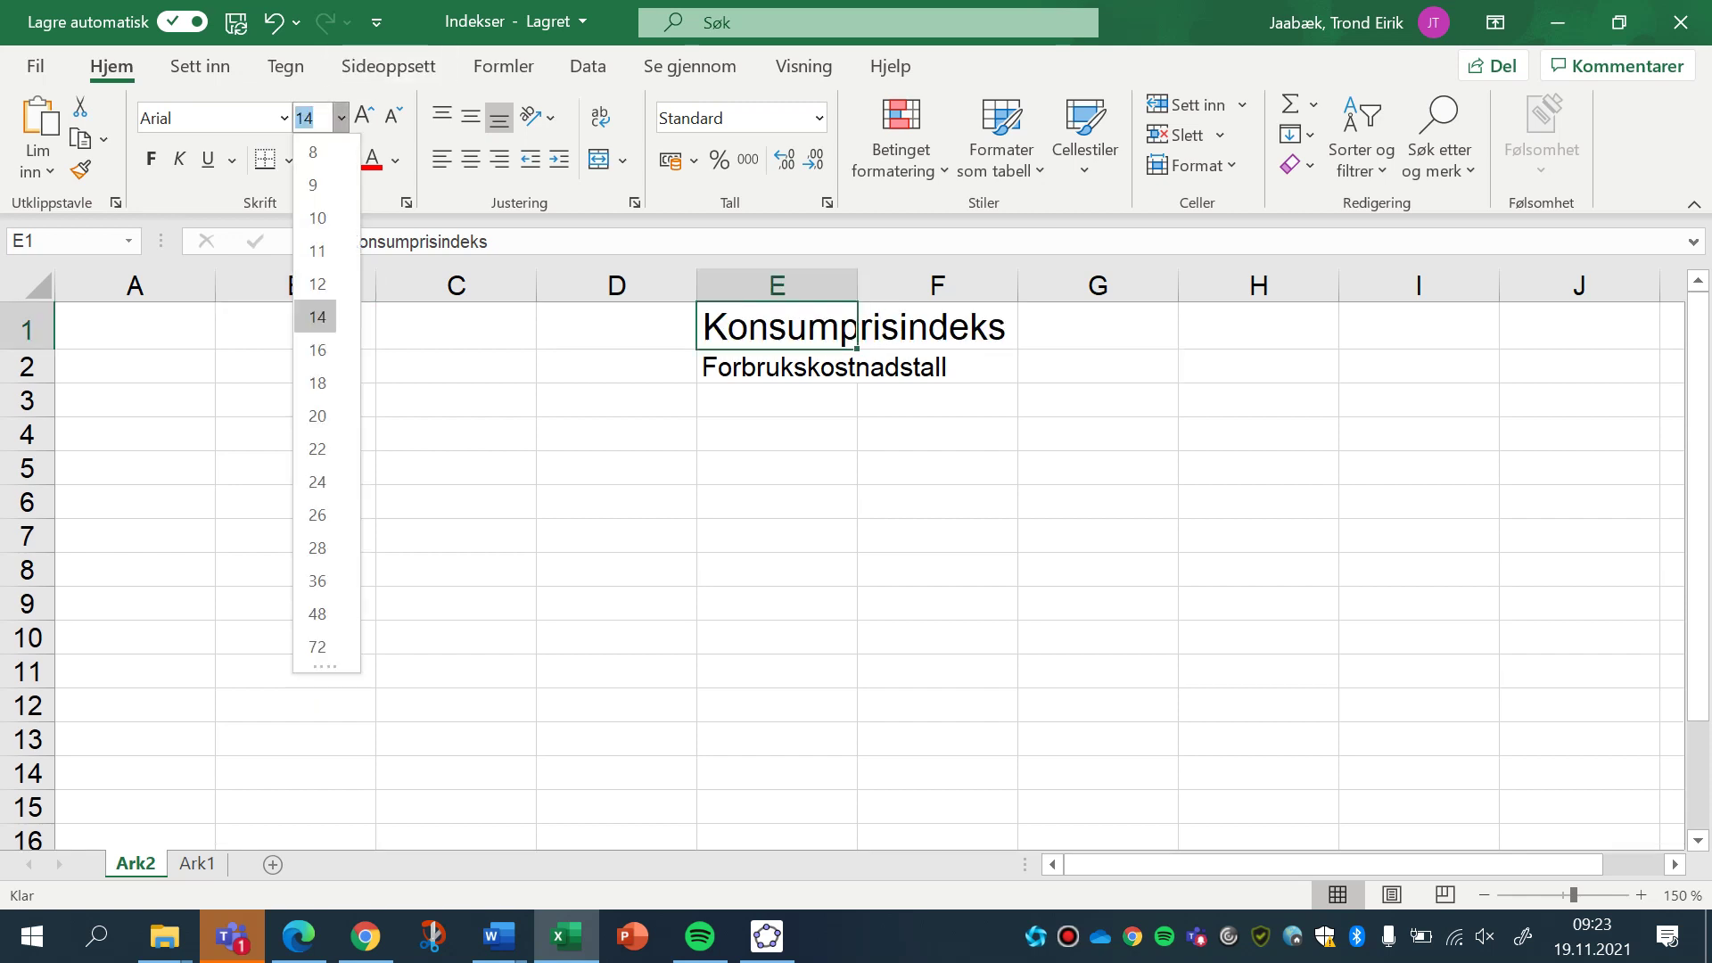
{"action": "left_click", "coordinate": [317, 349]}
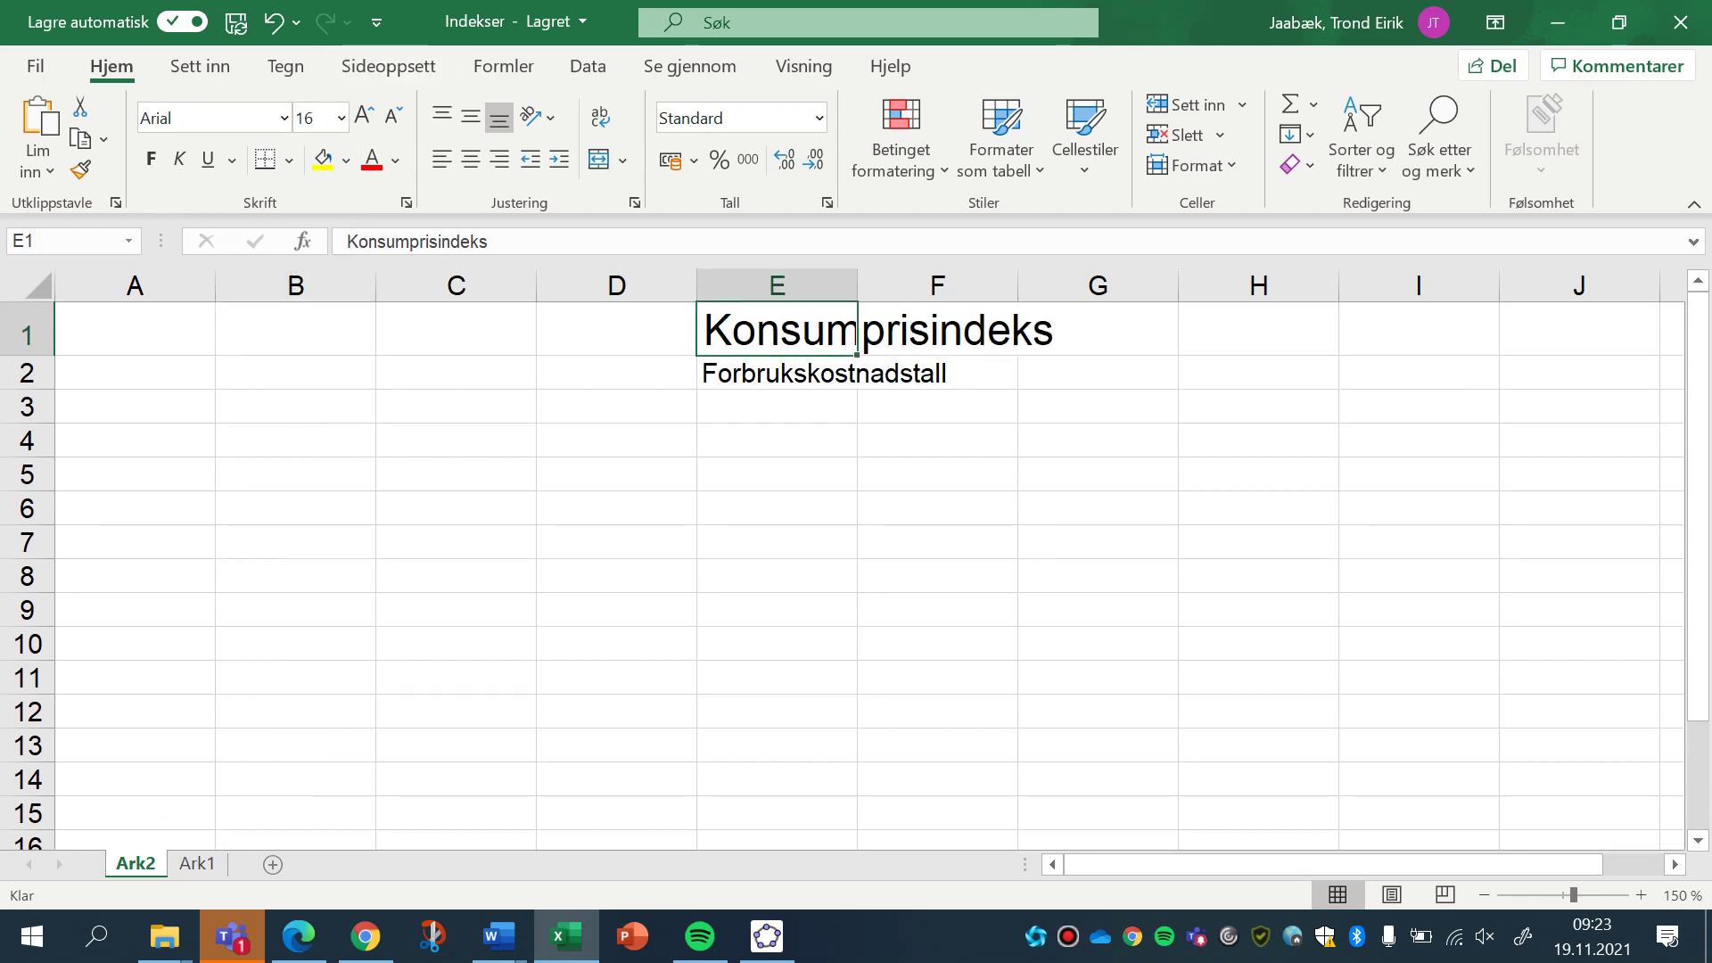
{"action": "left_click", "coordinate": [134, 406]}
{"action": "left_click", "coordinate": [135, 439]}
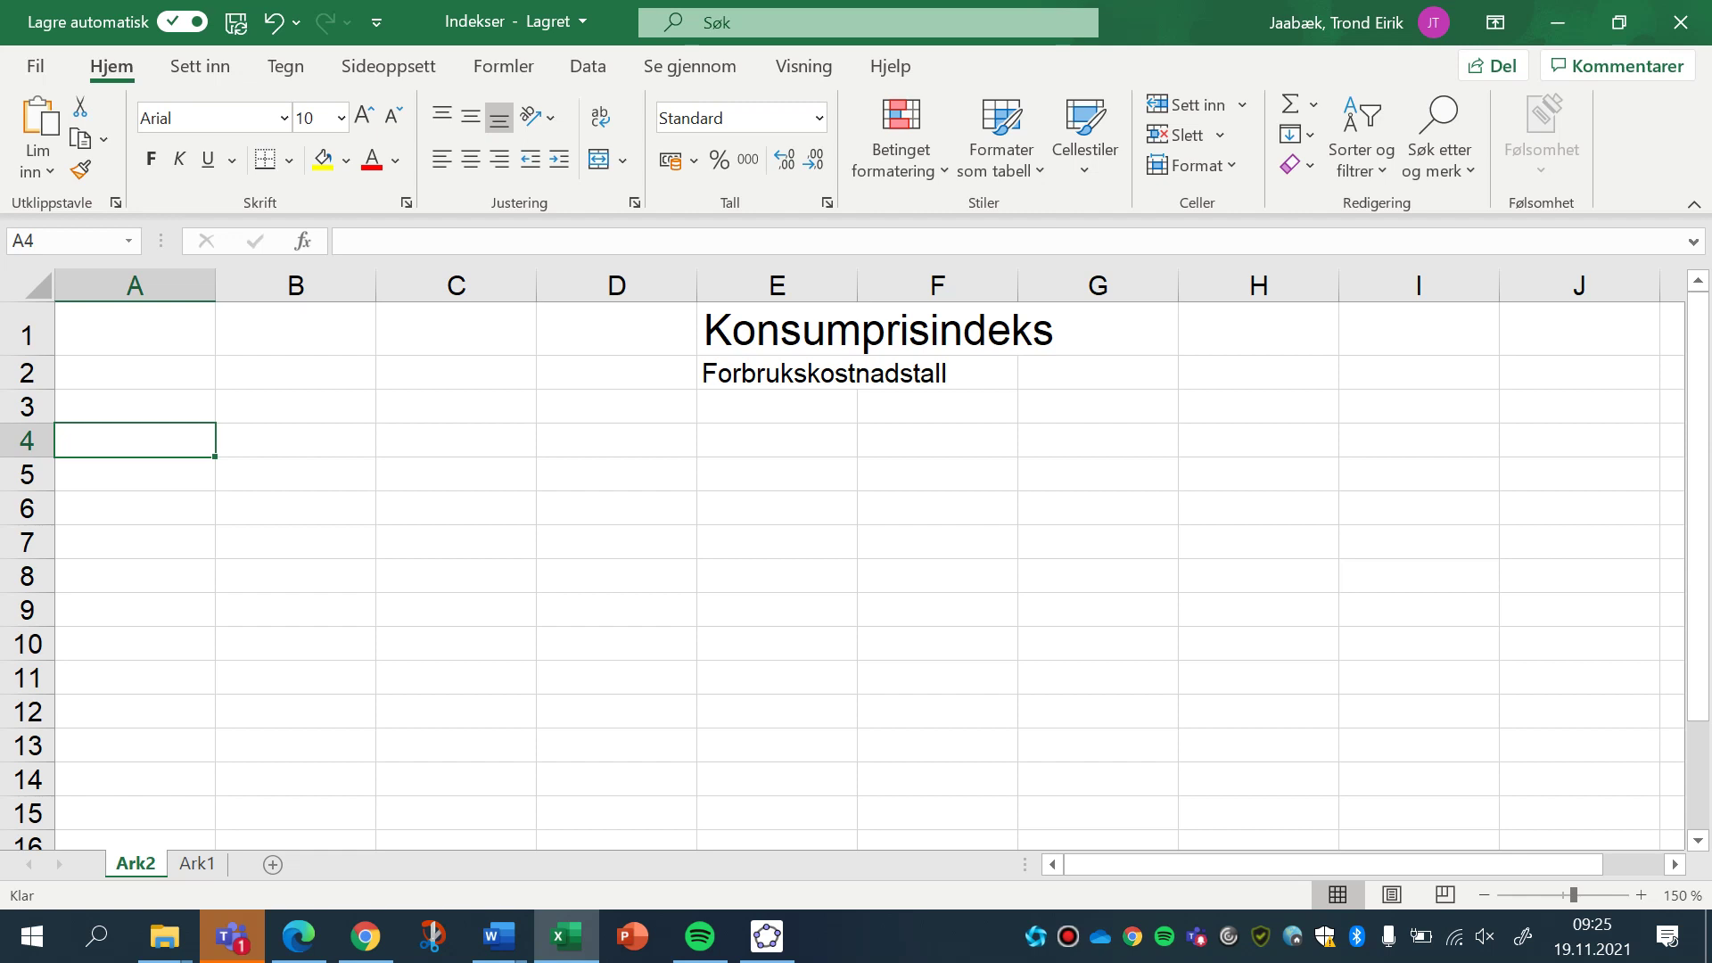
Enter "KPI" in cell H1 and "Inflasjon" in cell I1 beside the title.
{"action": "left_click", "coordinate": [1258, 328]}
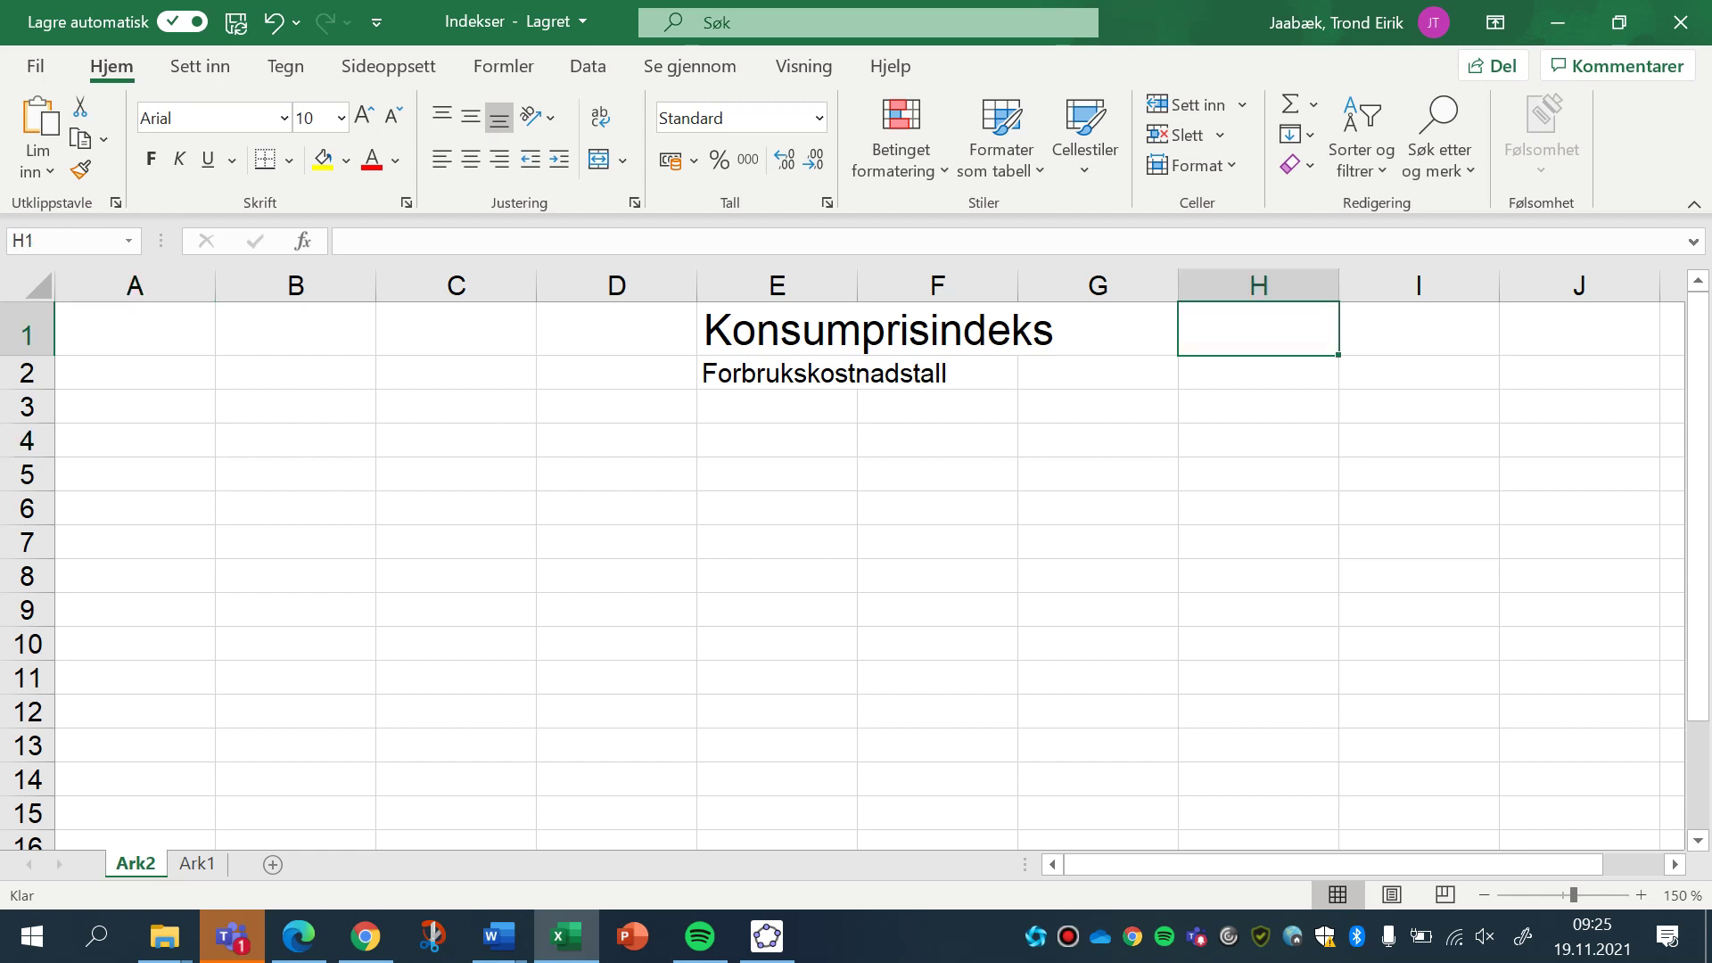
{"action": "type", "text": "KPI"}
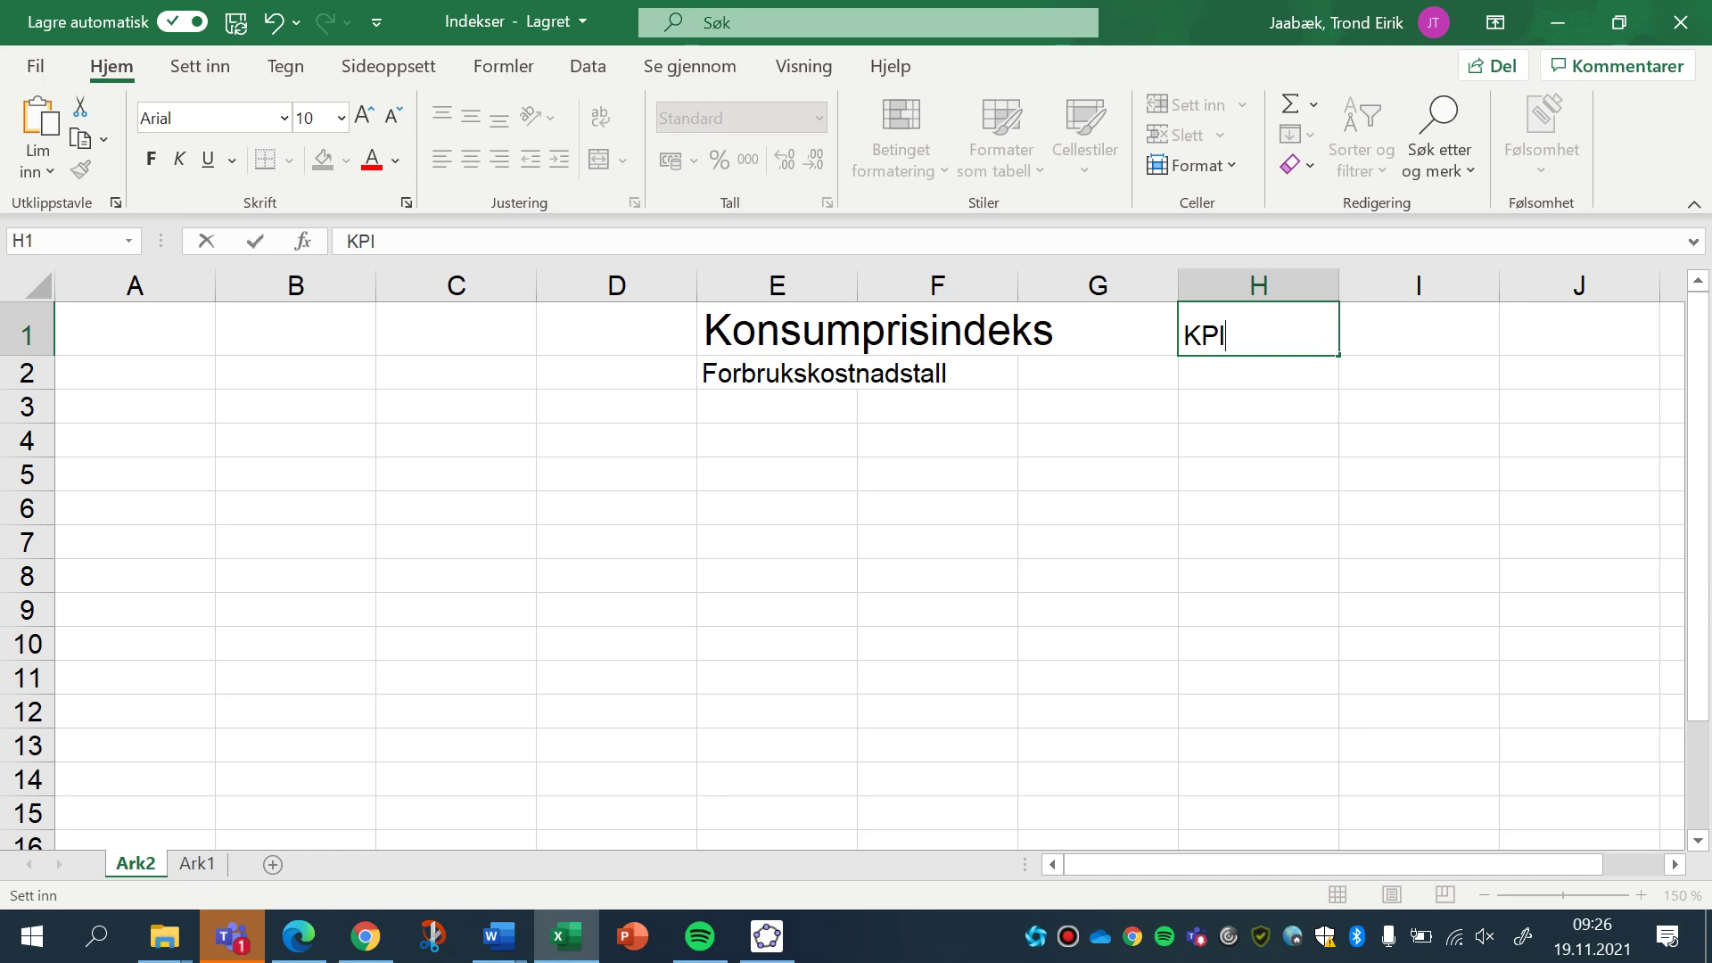
{"action": "left_click", "coordinate": [135, 440]}
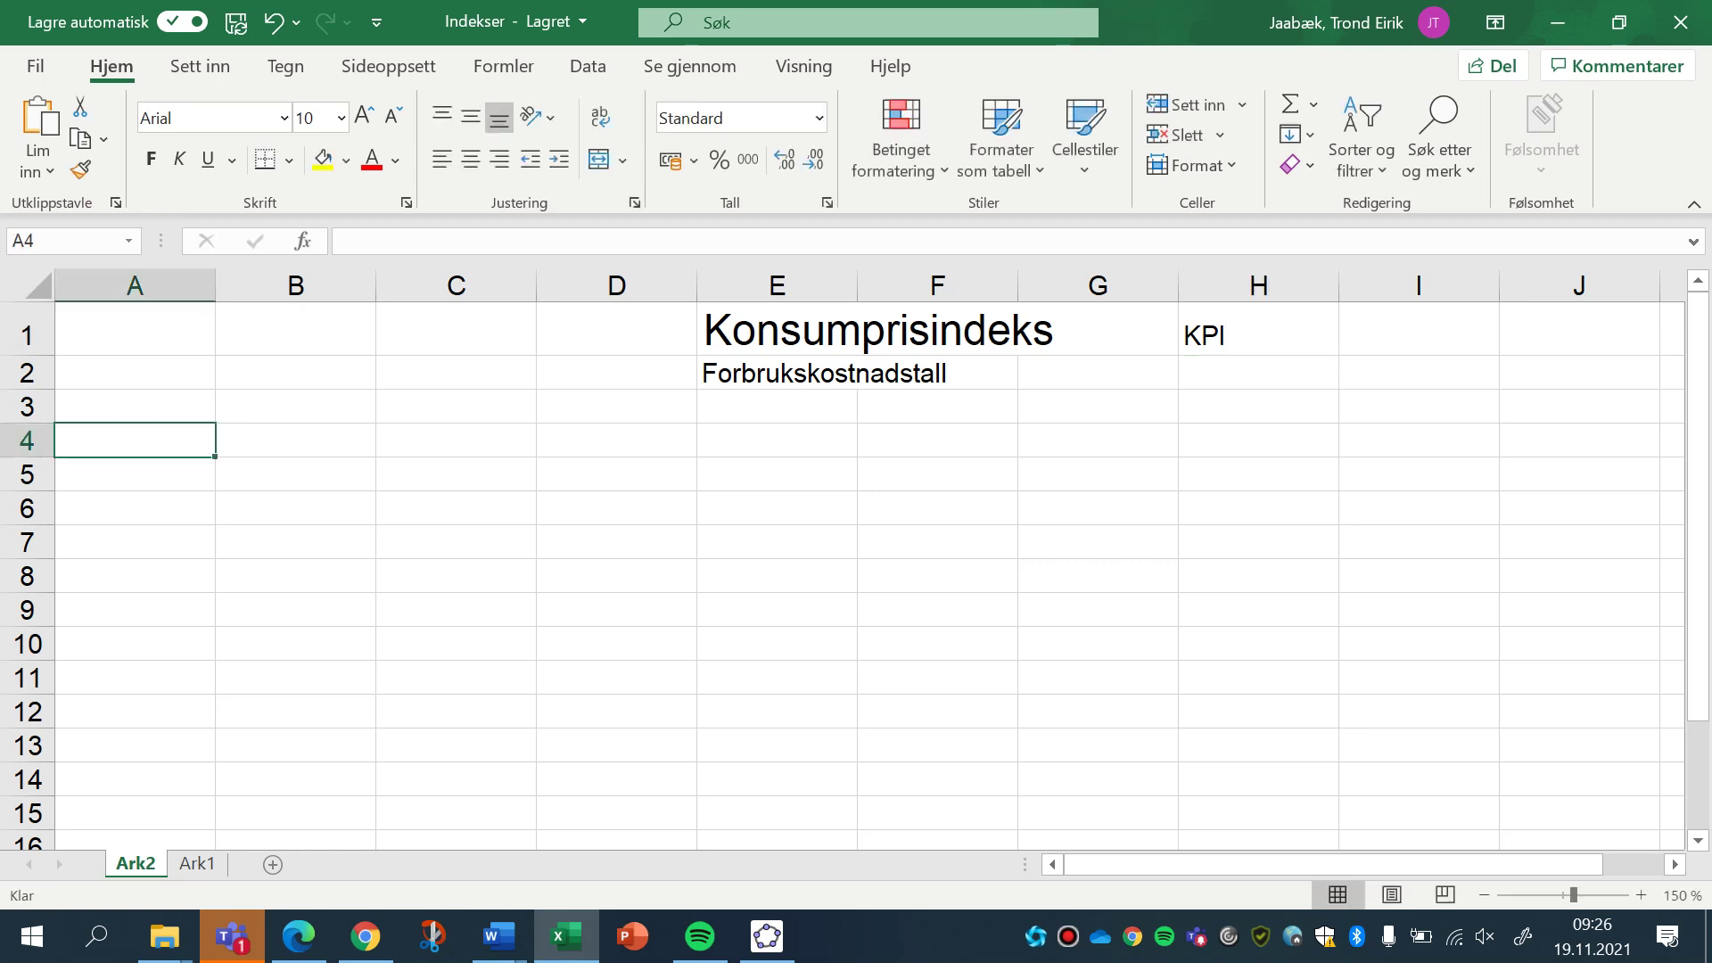
{"action": "left_click", "coordinate": [1419, 328]}
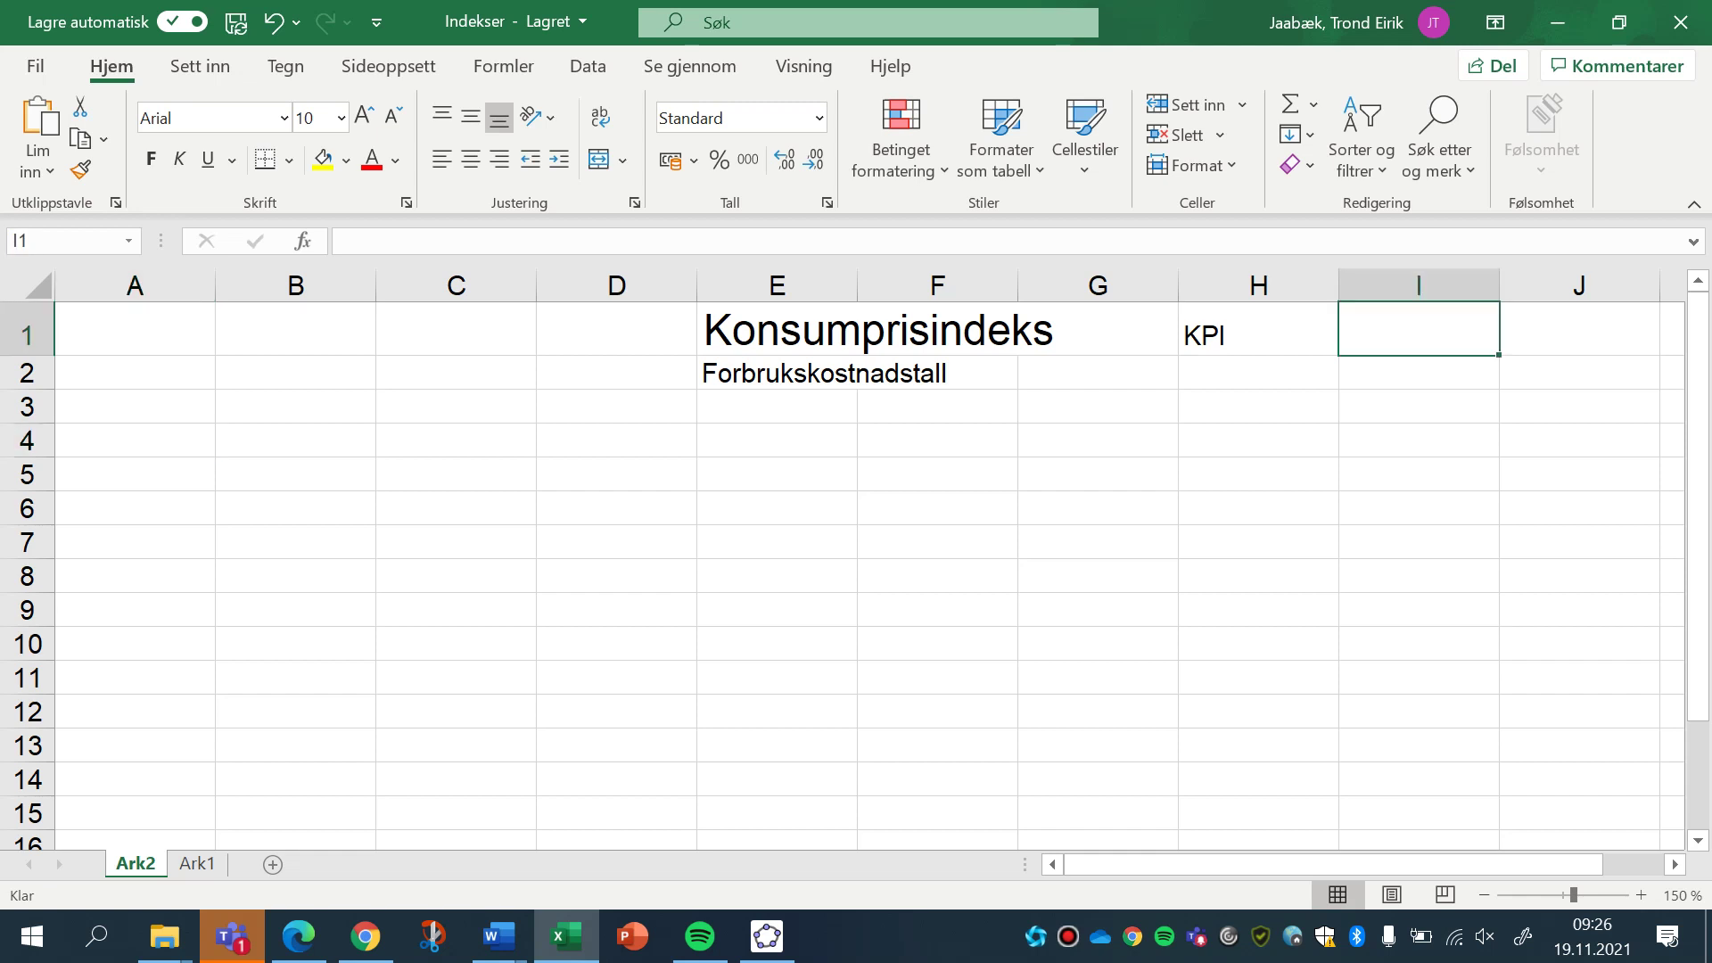
{"action": "type", "text": "Infl"}
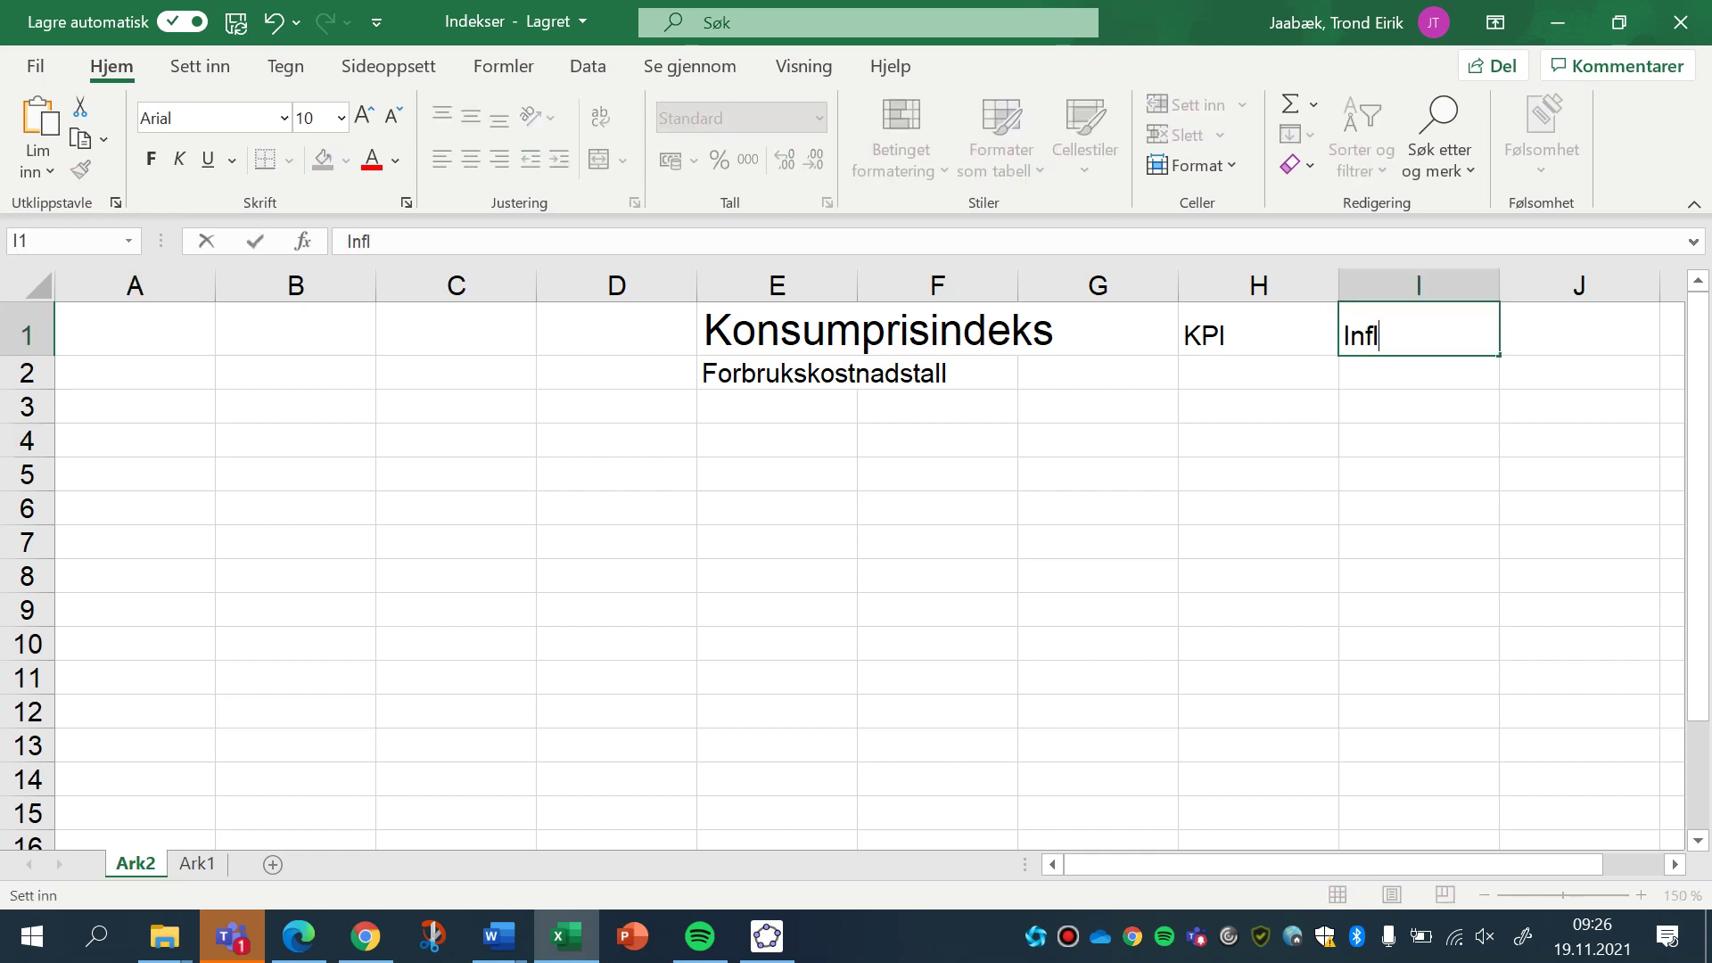
{"action": "type", "text": "asjon"}
{"action": "key", "text": "Return"}
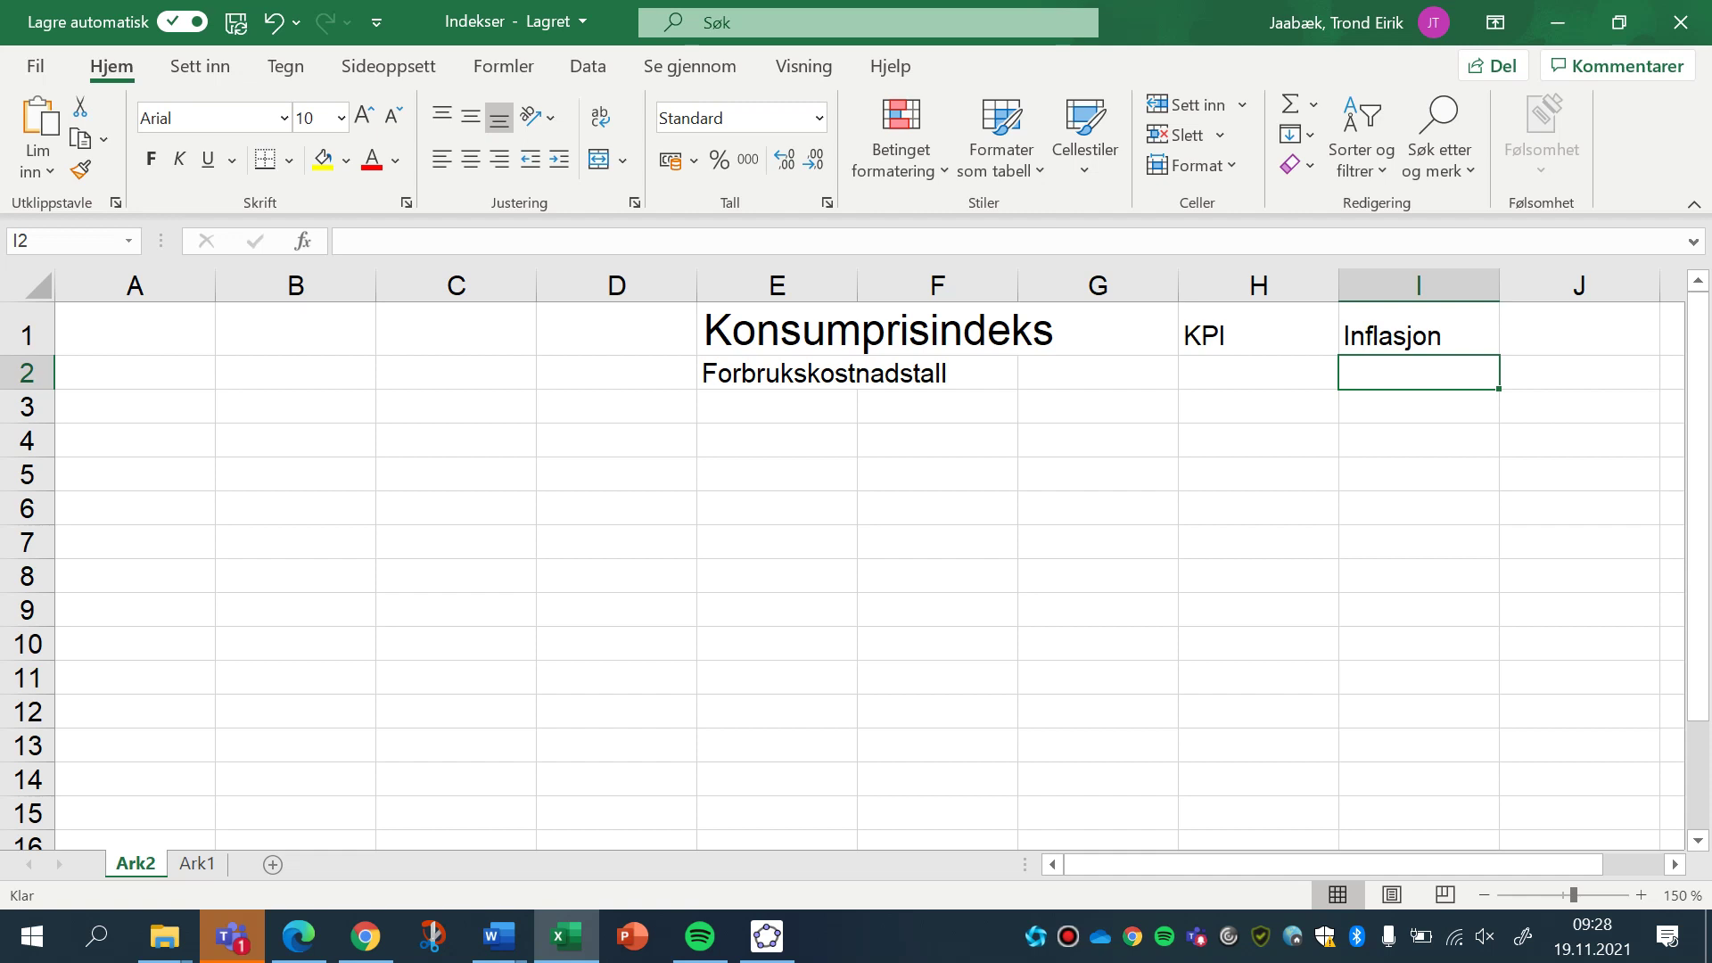
Enter the label "Basisår" in cell A4 and the year 2015 in B4.
{"action": "left_click", "coordinate": [135, 440]}
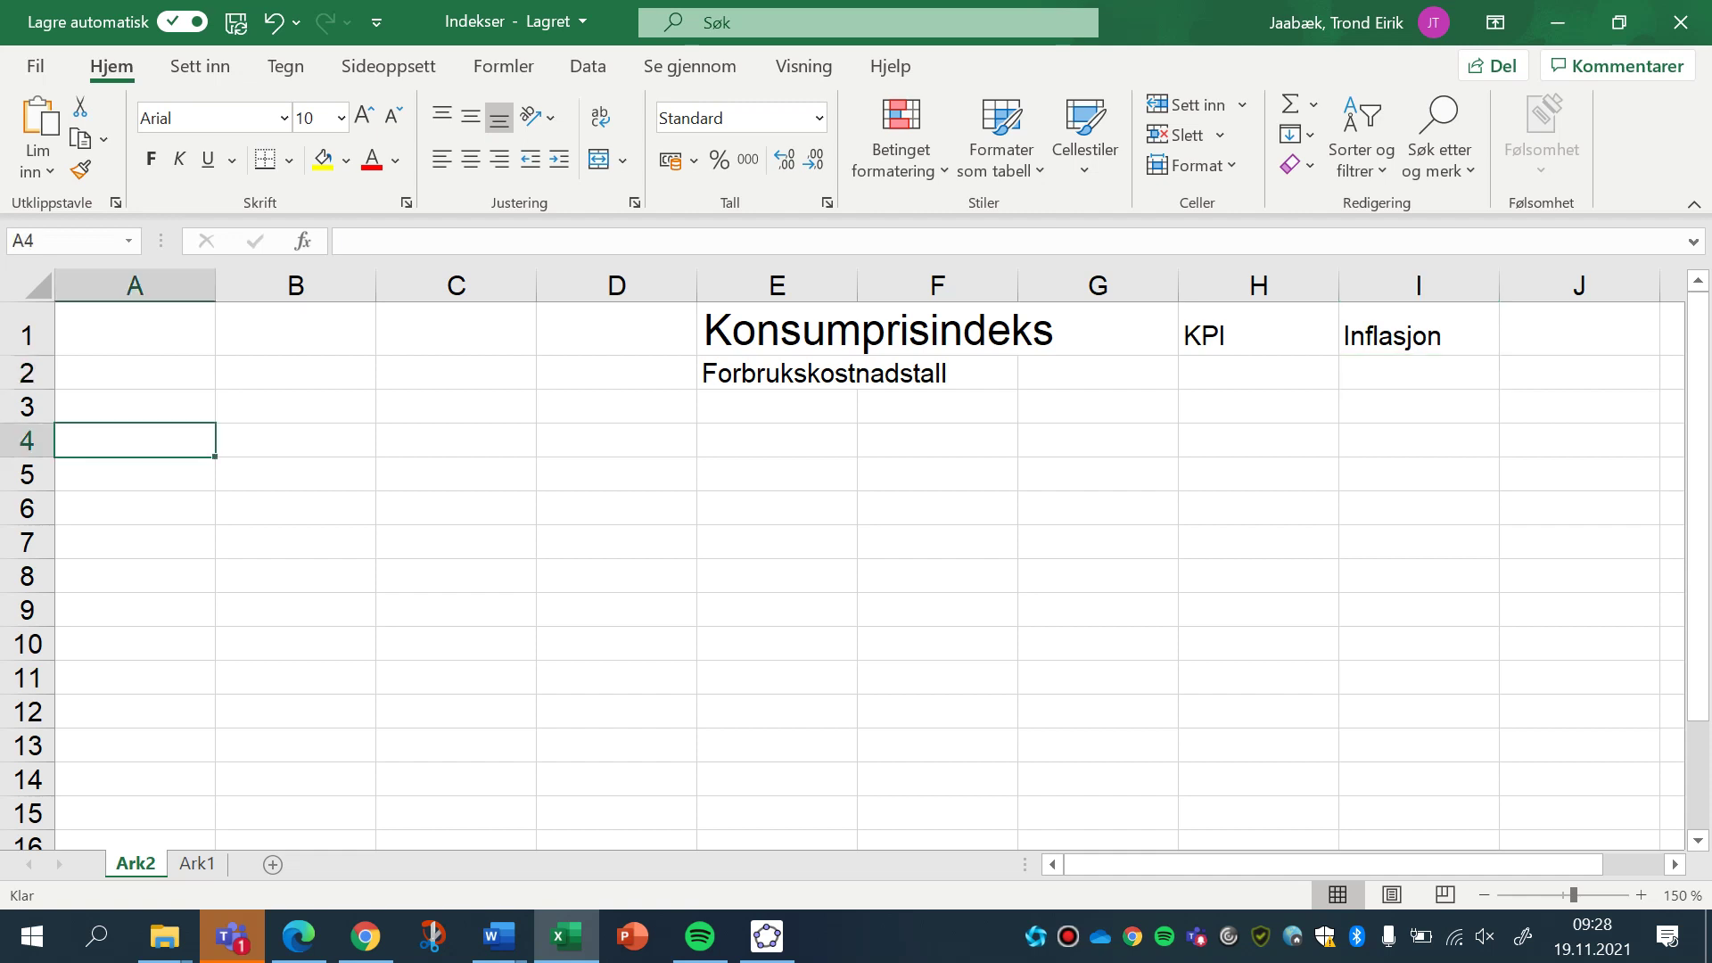
{"action": "type", "text": "Basis"}
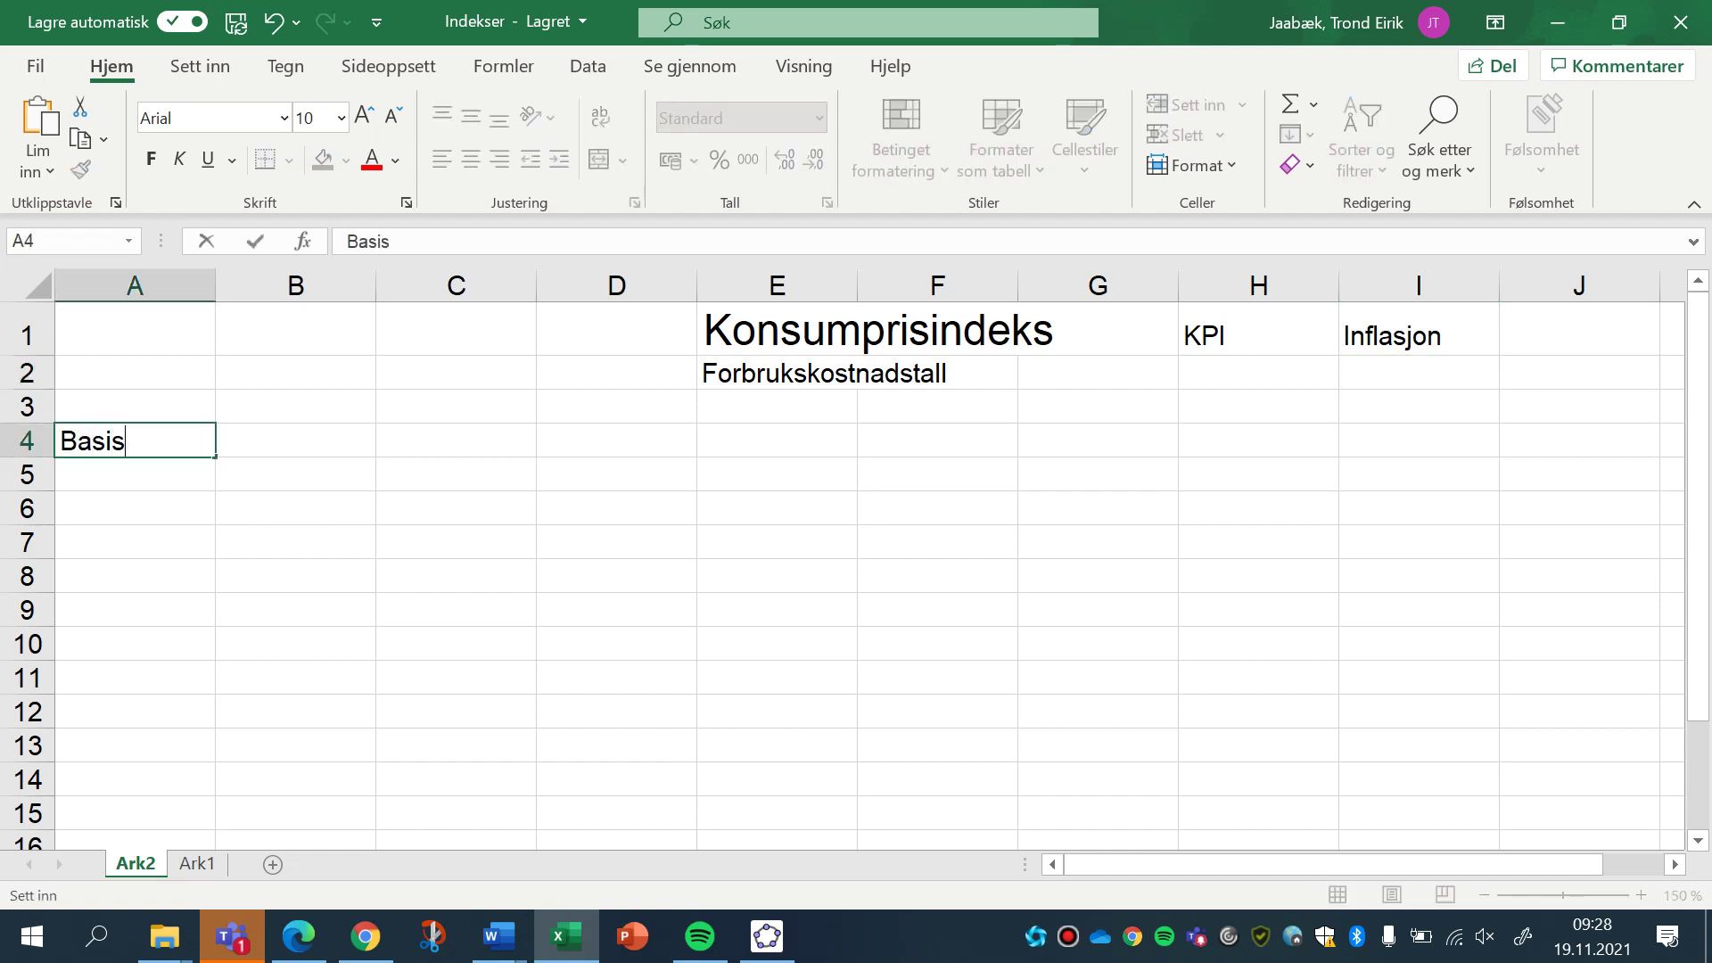
{"action": "type", "text": "år"}
{"action": "key", "text": "Tab"}
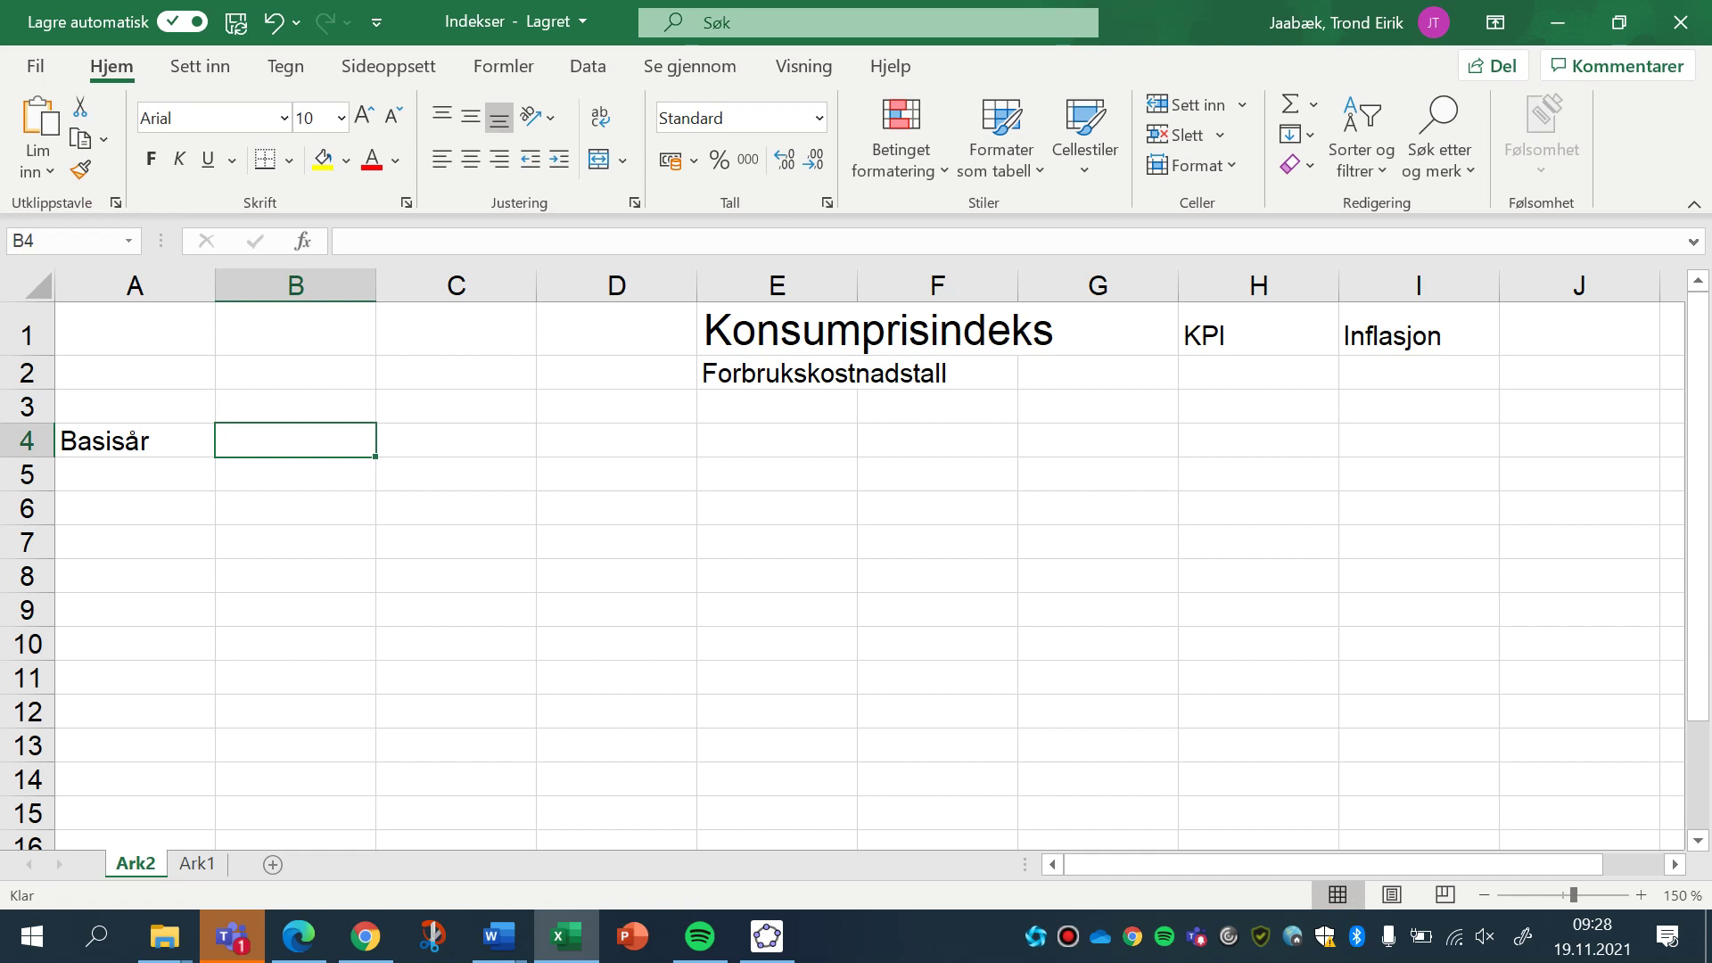
{"action": "type", "text": "2015"}
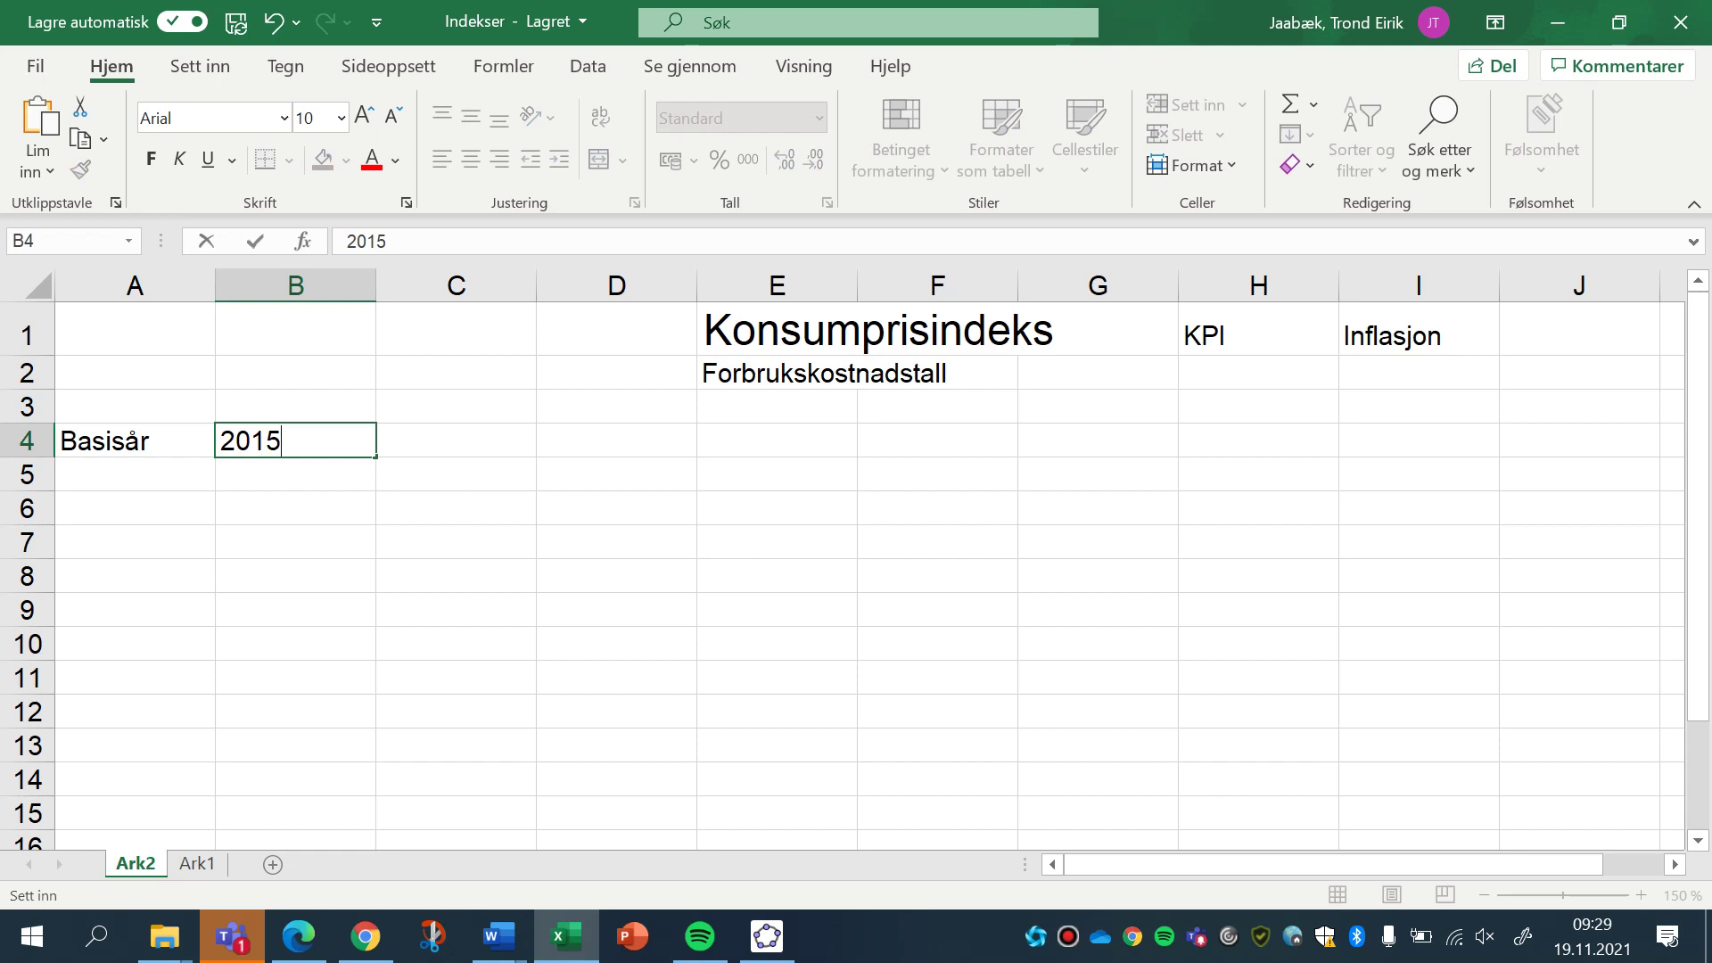
{"action": "key", "text": "Tab"}
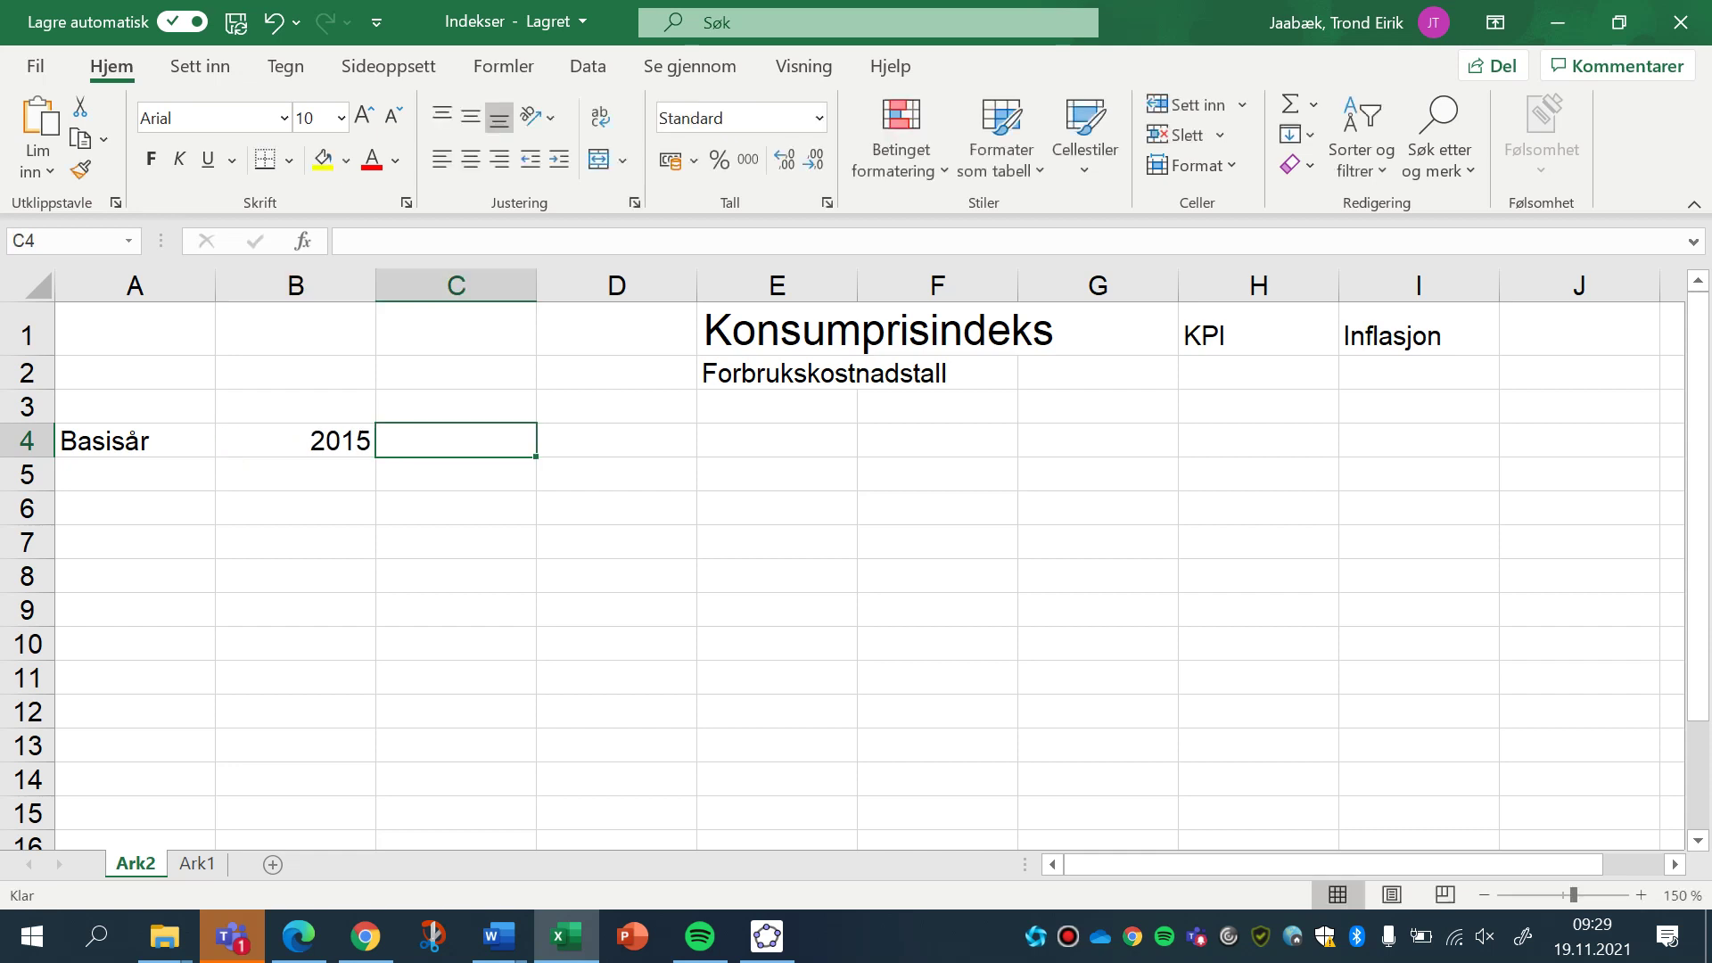
Add the column heading "KPI" in C3 and enter the base year's index value 100 in C4.
{"action": "key", "text": "Up"}
{"action": "type", "text": "KPI"}
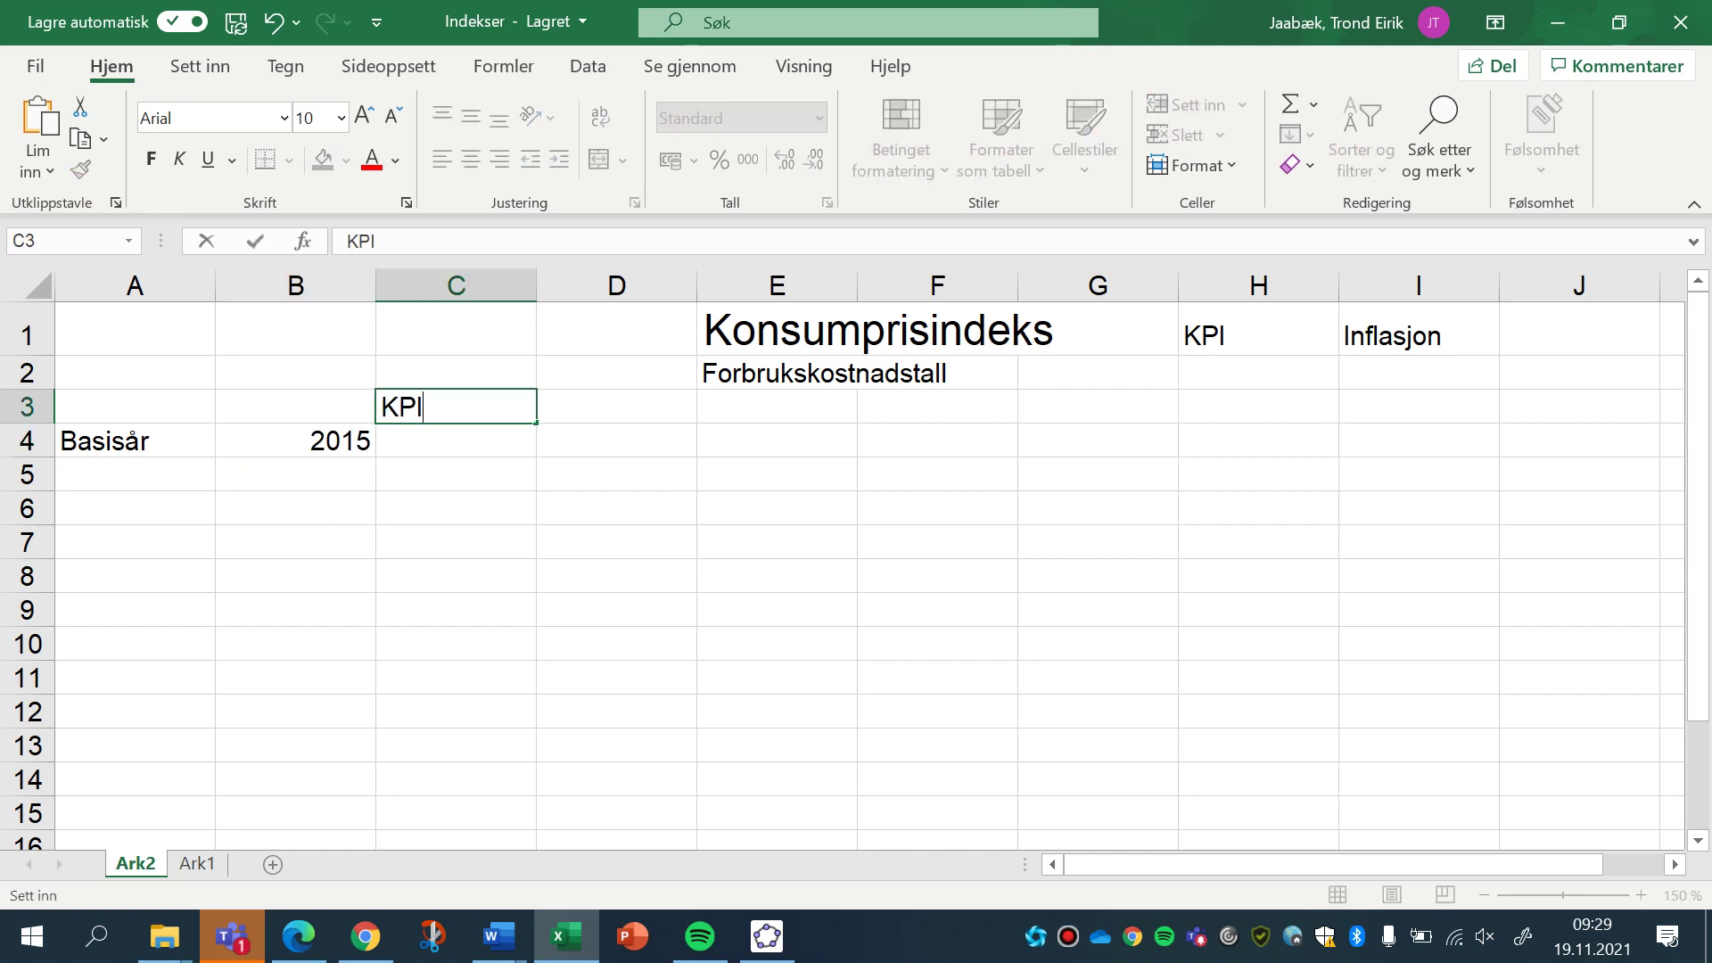
{"action": "key", "text": "Return"}
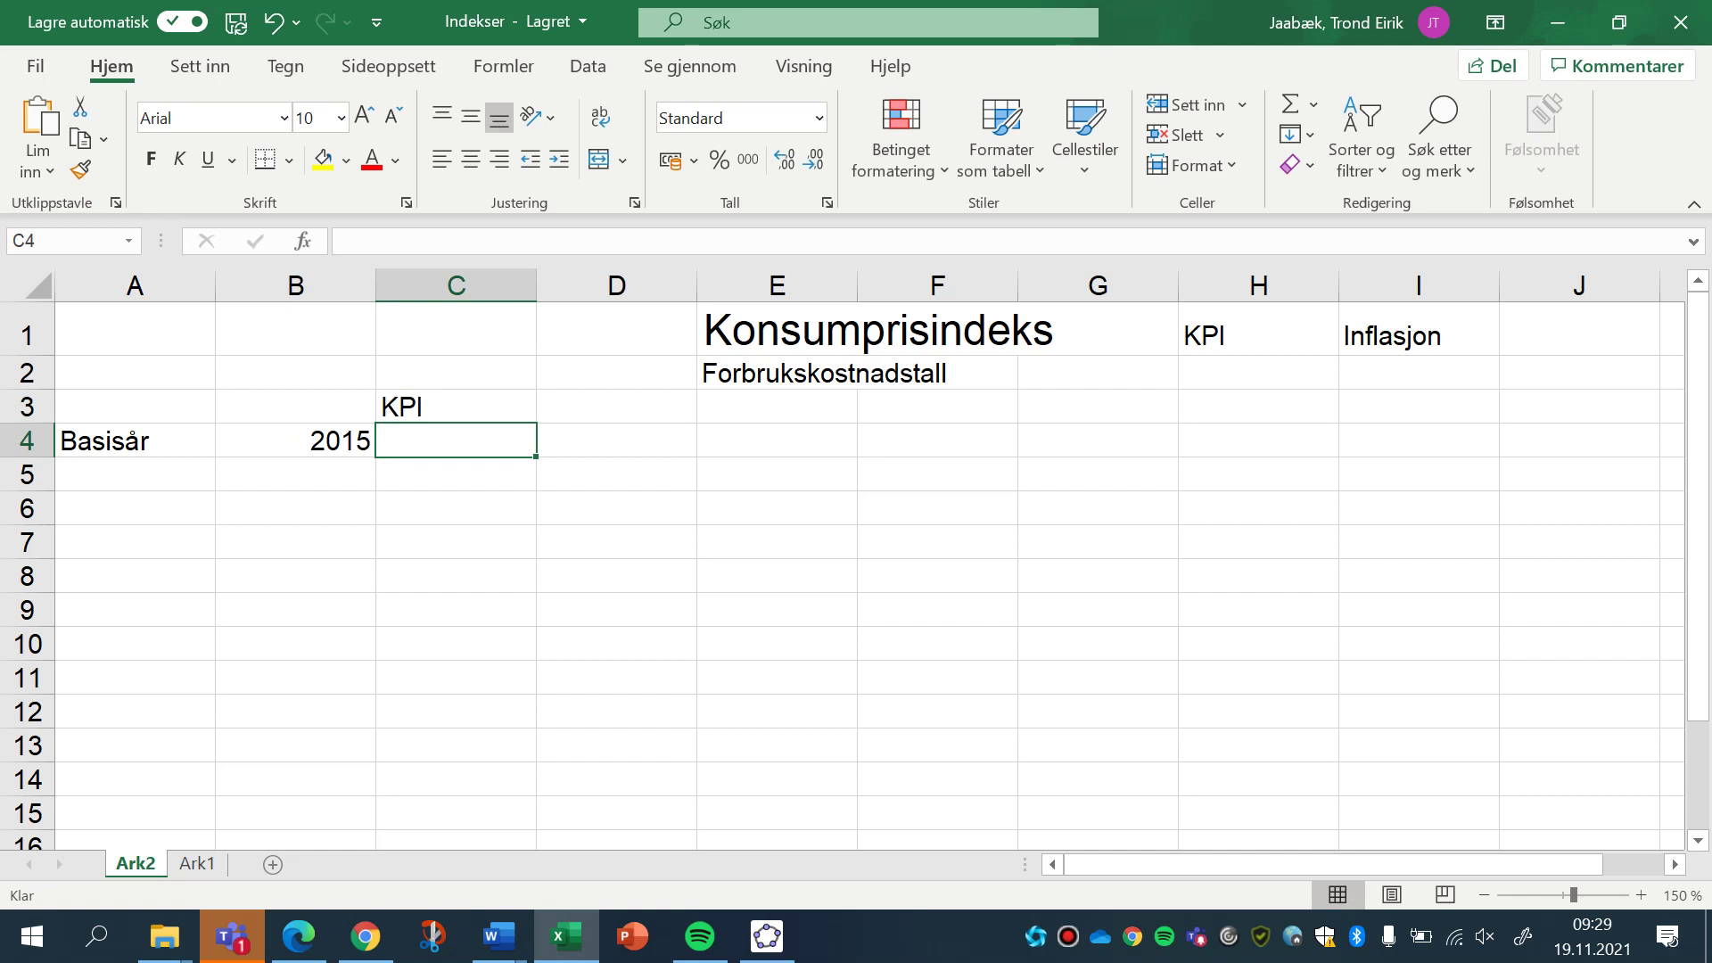
{"action": "type", "text": "100"}
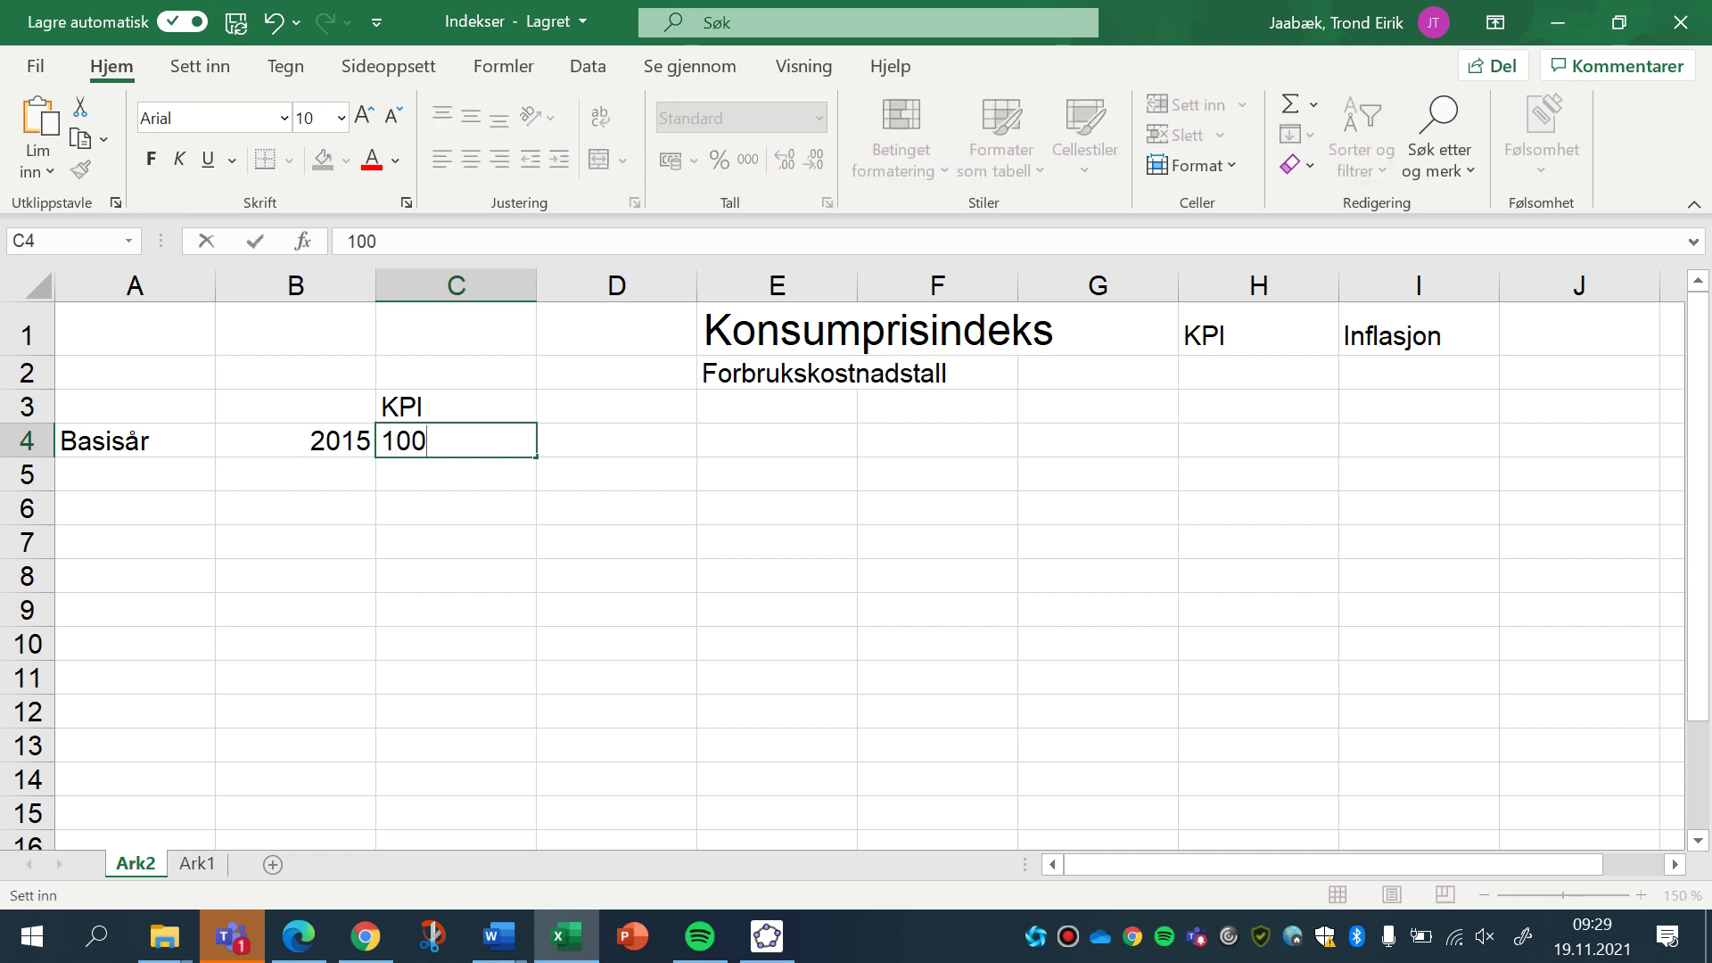
{"action": "left_click", "coordinate": [296, 473]}
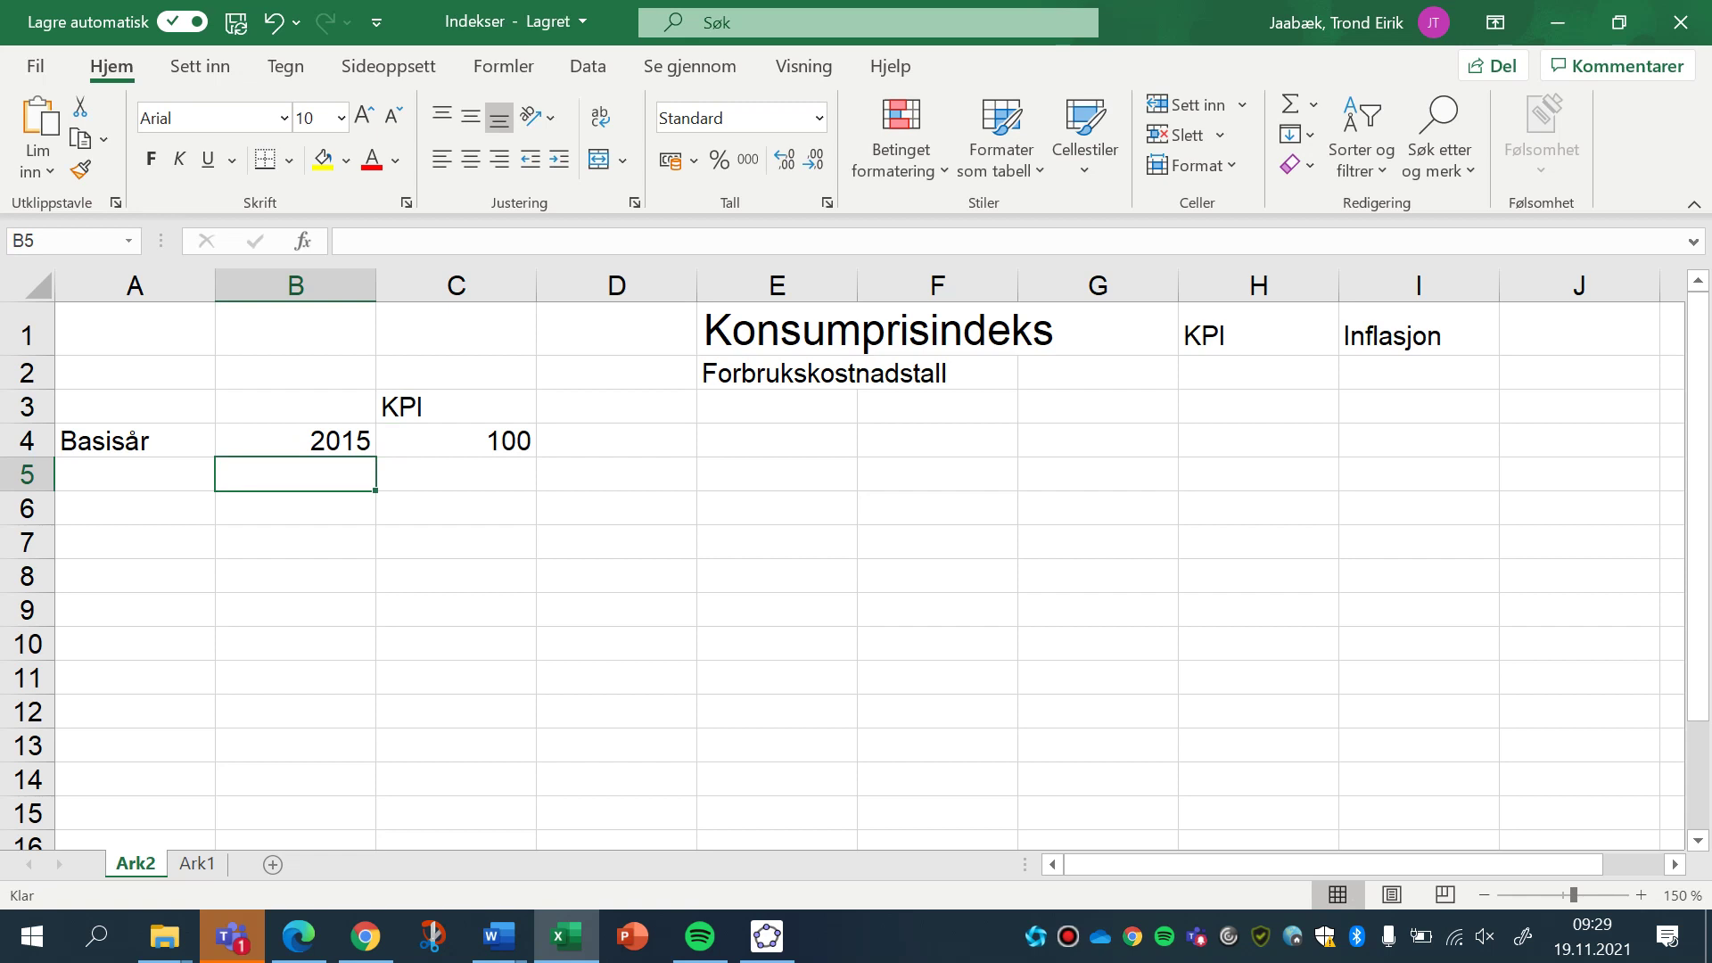
Switch to Chrome and examine the annual averages and monthly index values from 2015 to 2021 in the SSB historical consumer price index table.
{"action": "left_click", "coordinate": [365, 936]}
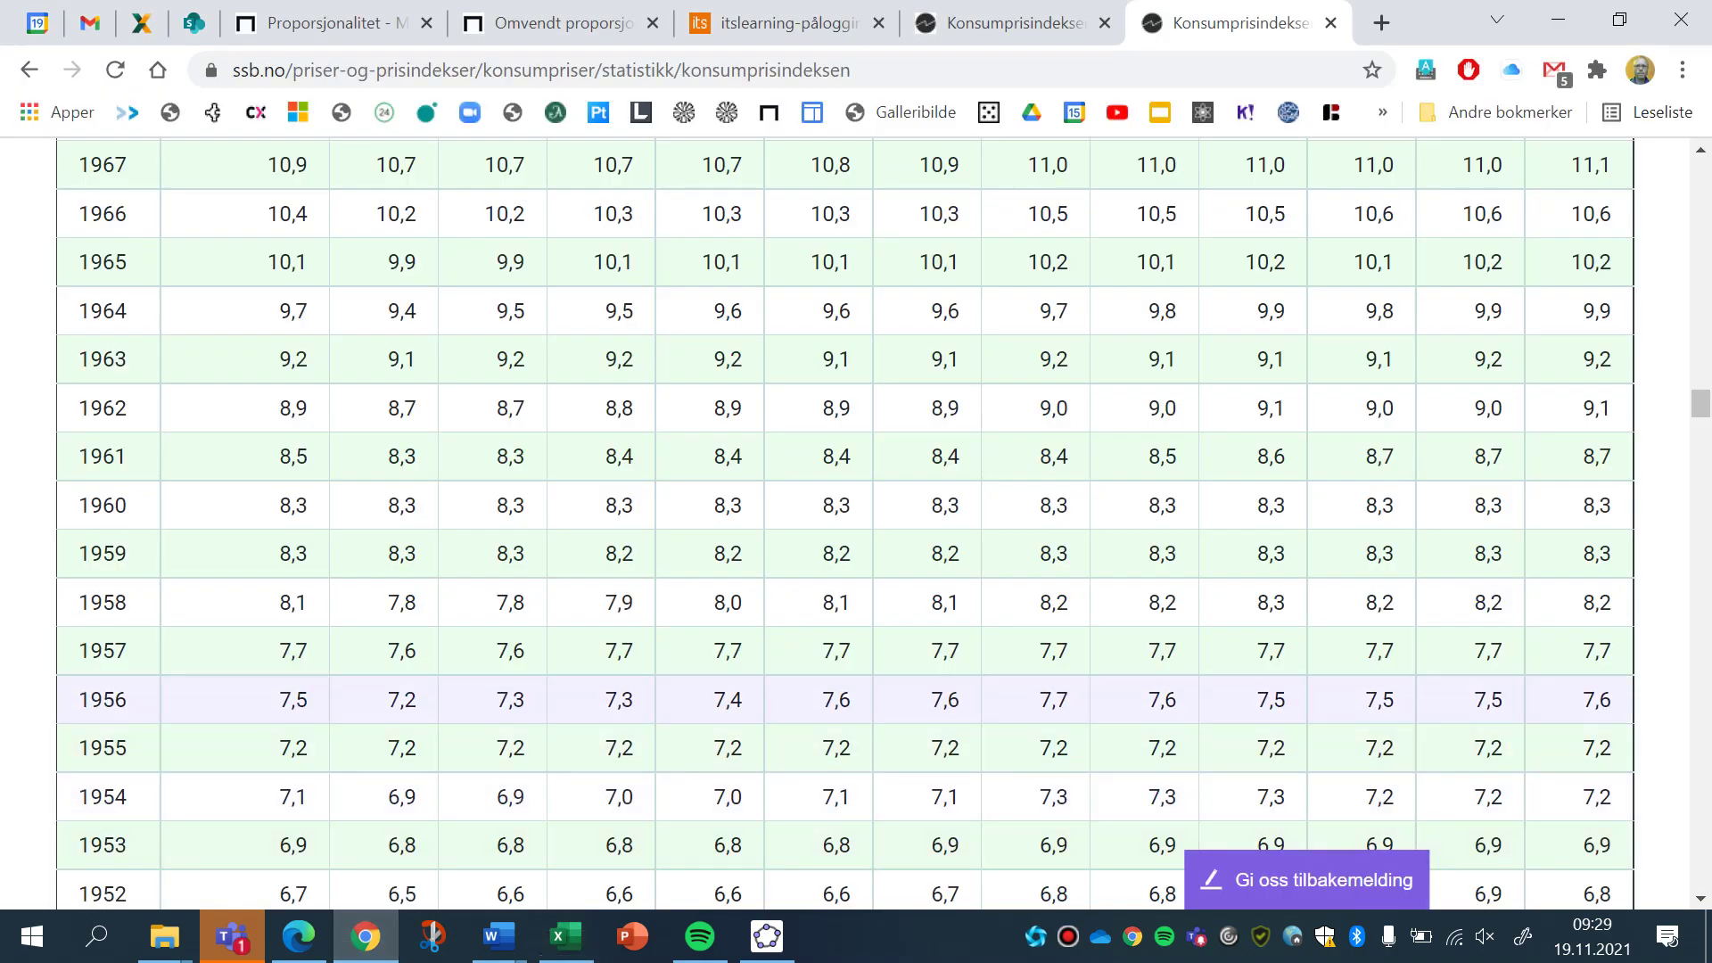
{"action": "scroll", "coordinate": [535, 700], "scroll_direction": "up", "scroll_amount": 7}
{"action": "scroll", "coordinate": [535, 571], "scroll_direction": "up", "scroll_amount": 20}
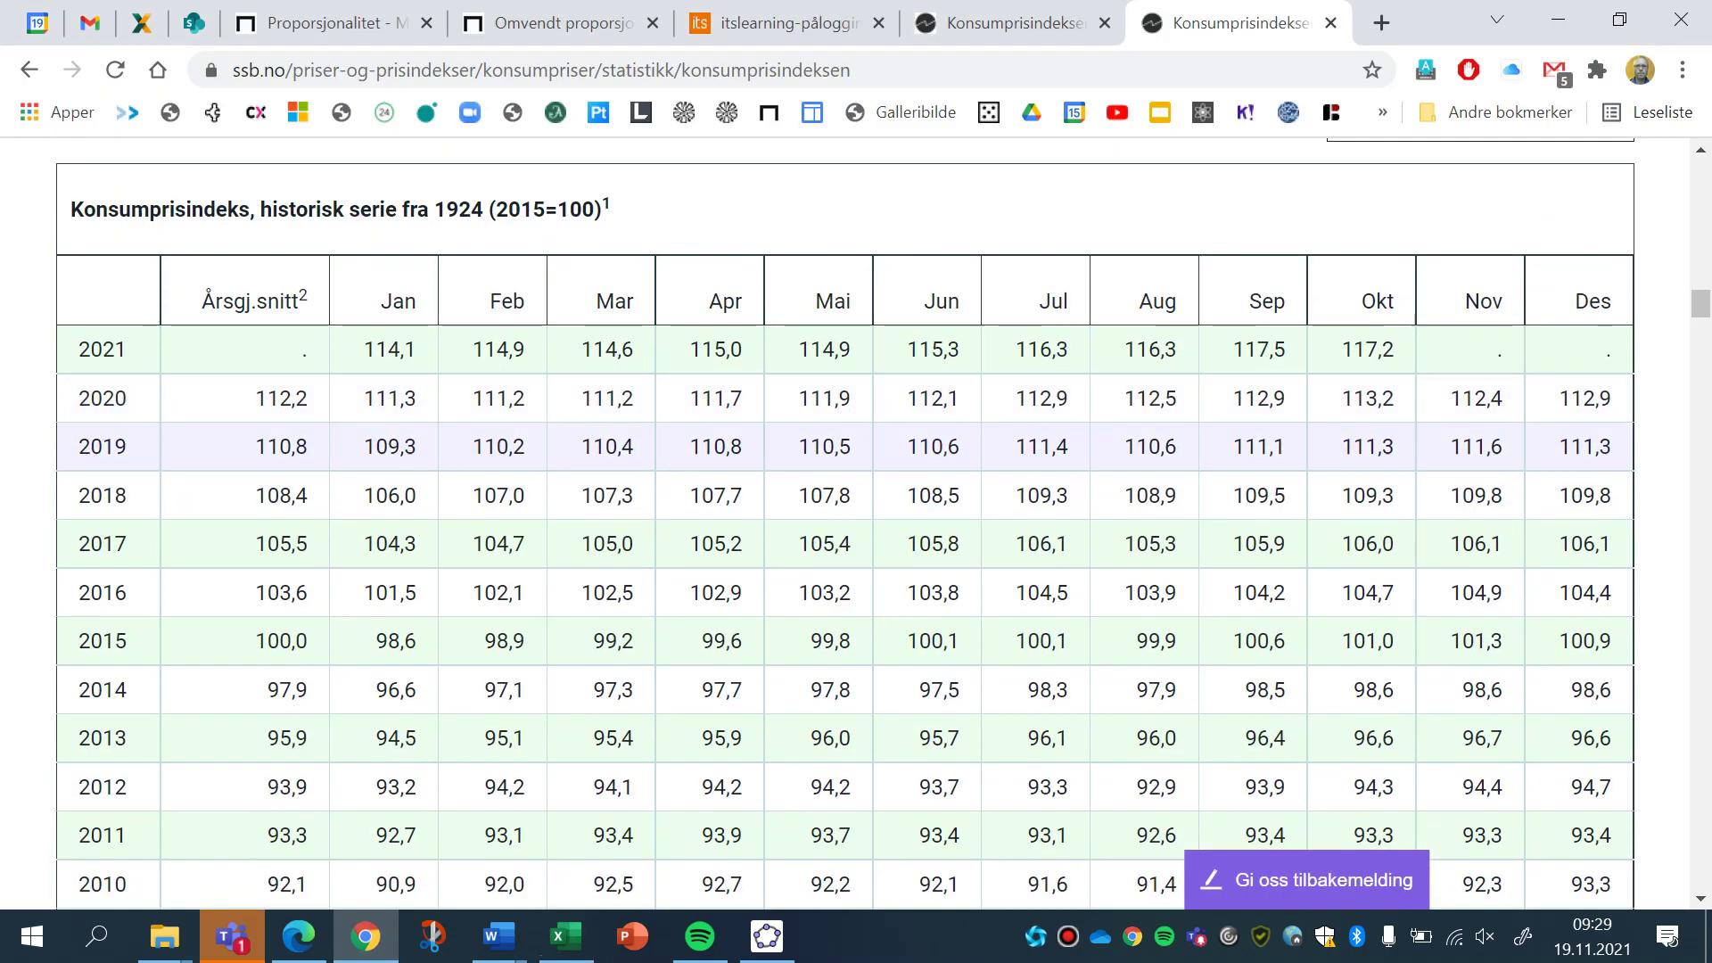
{"action": "scroll", "coordinate": [535, 571], "scroll_direction": "down", "scroll_amount": 2}
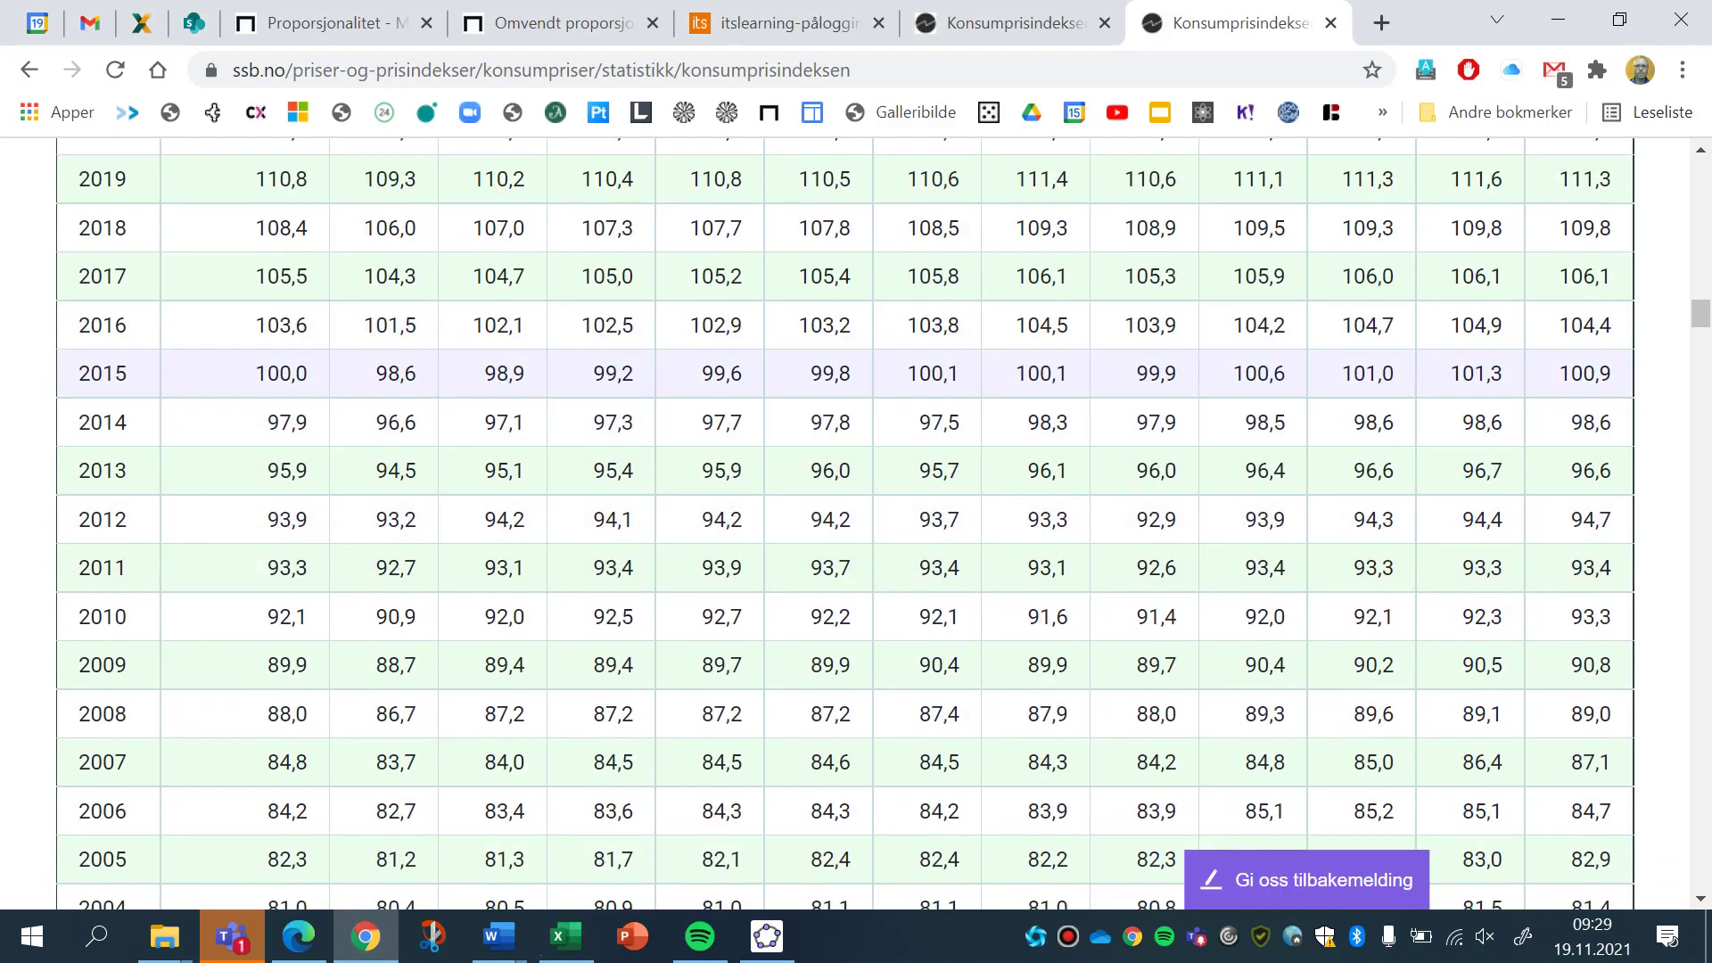
{"action": "left_click_drag", "start_coordinate": [309, 372], "coordinate": [255, 372]}
{"action": "scroll", "coordinate": [535, 589], "scroll_direction": "up", "scroll_amount": 3}
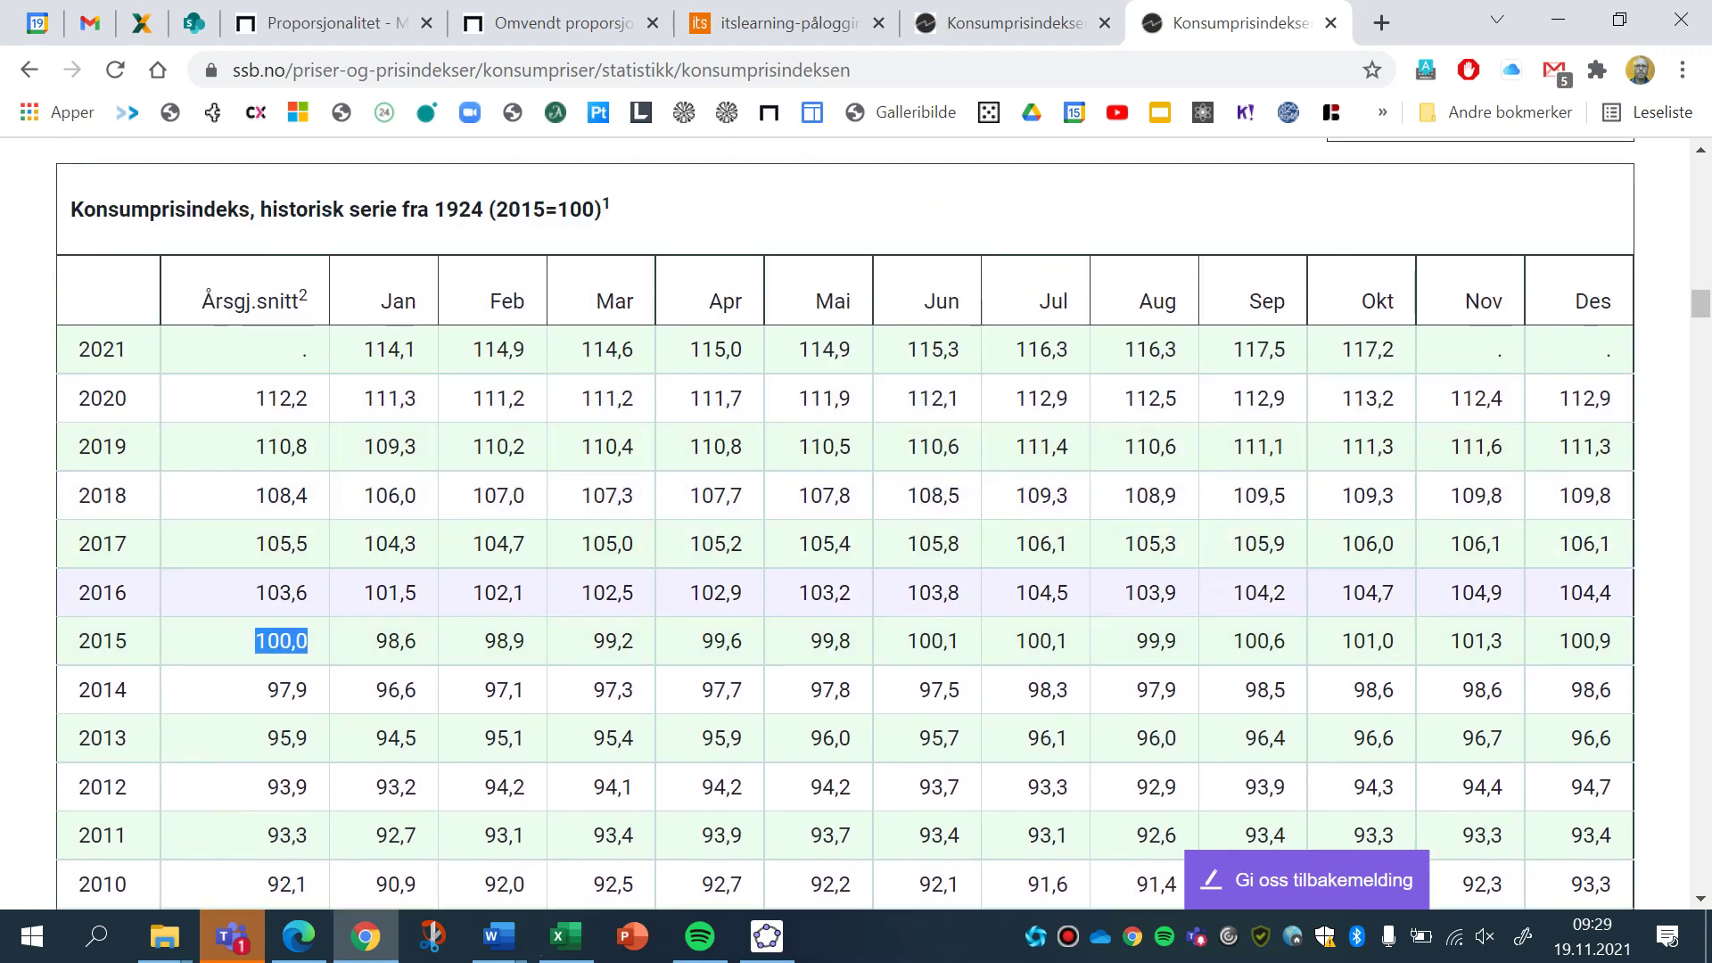
{"action": "left_click_drag", "start_coordinate": [361, 641], "coordinate": [1177, 641]}
{"action": "left_click_drag", "start_coordinate": [1376, 640], "coordinate": [1613, 641]}
{"action": "left_click_drag", "start_coordinate": [255, 593], "coordinate": [1285, 593]}
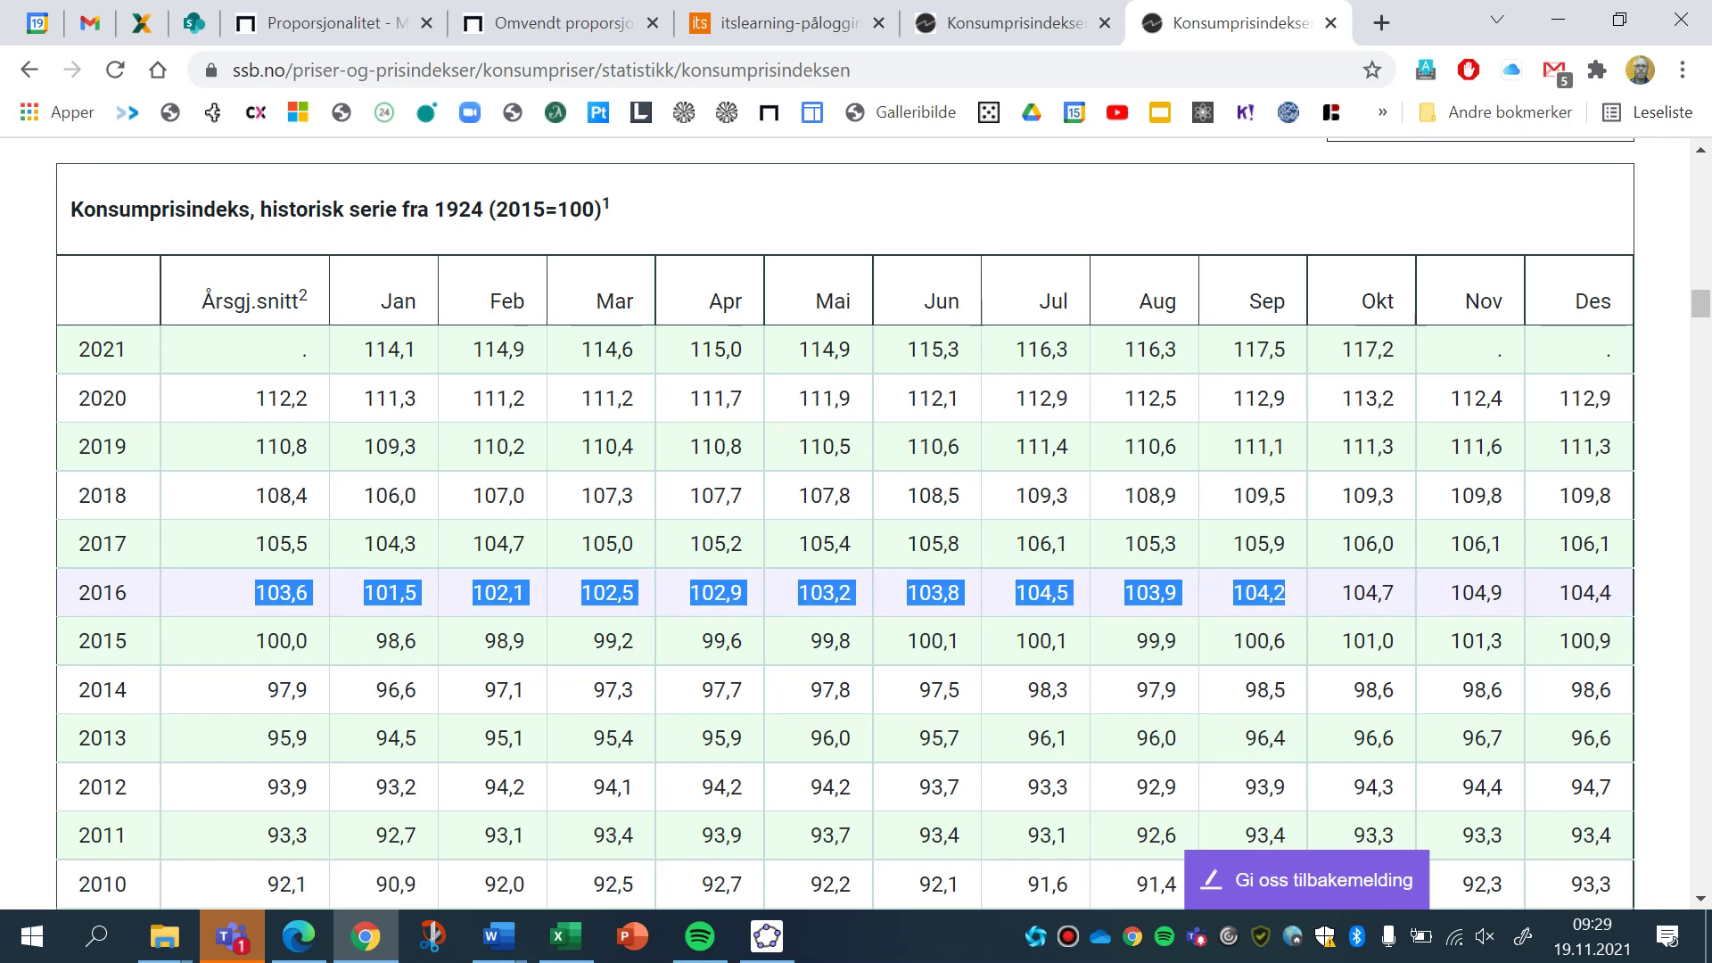
{"action": "left_click", "coordinate": [764, 546]}
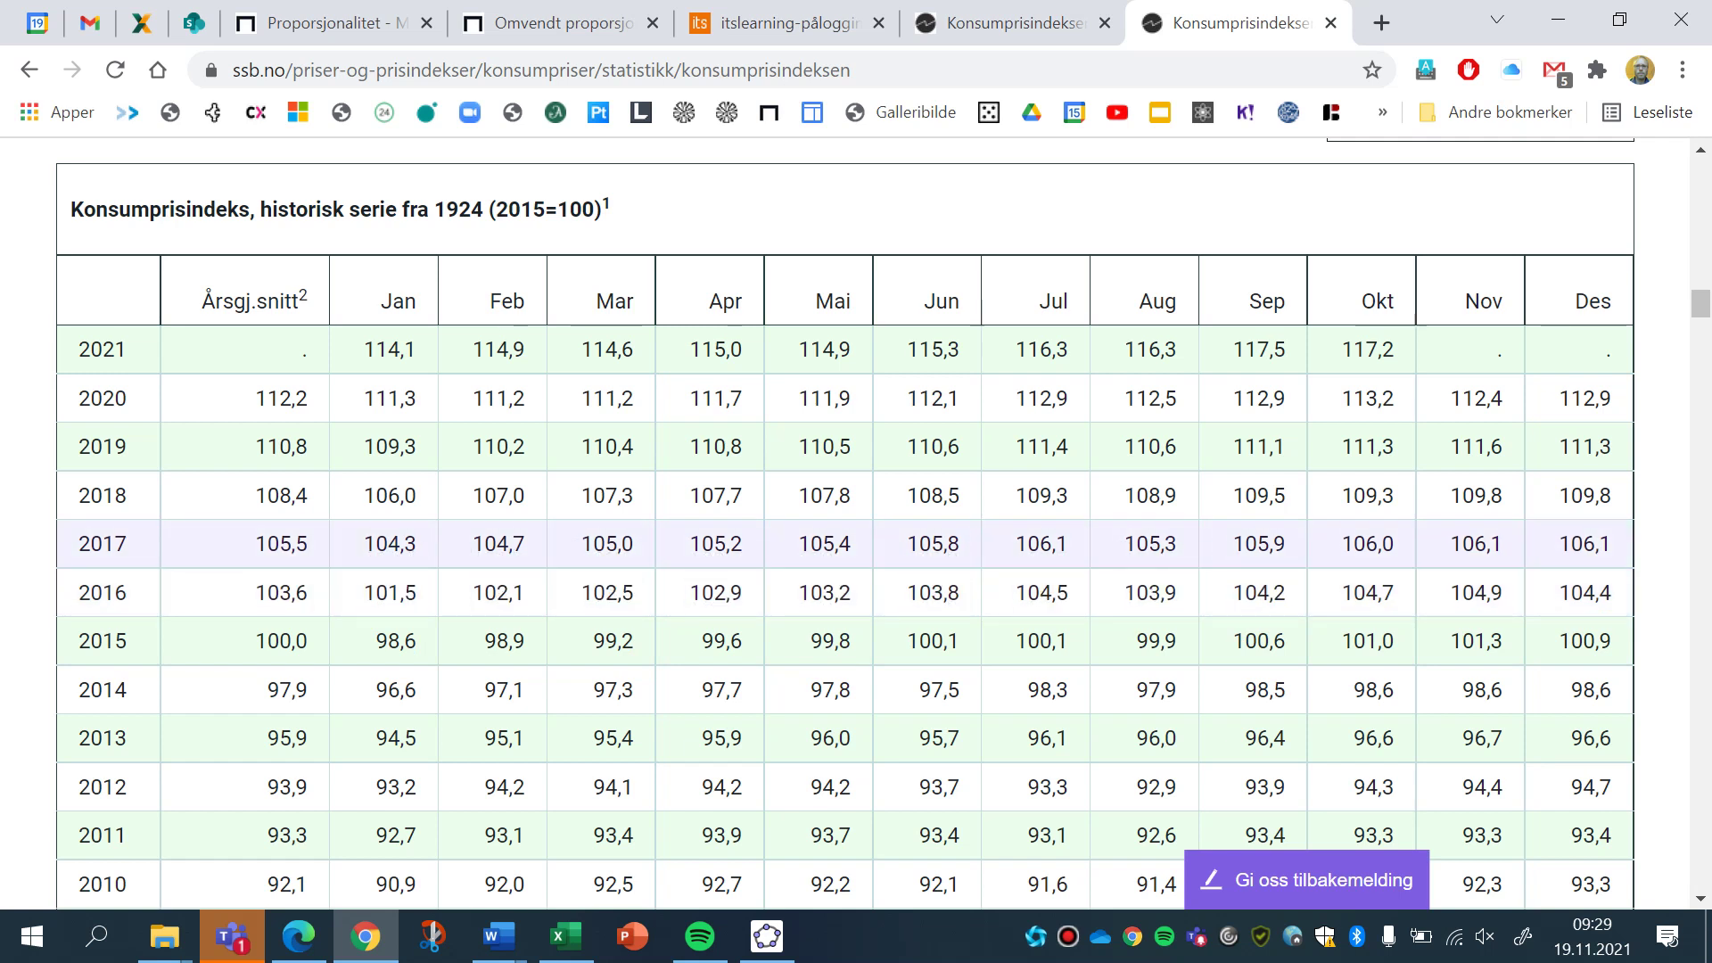
{"action": "left_click_drag", "start_coordinate": [256, 544], "coordinate": [1017, 350]}
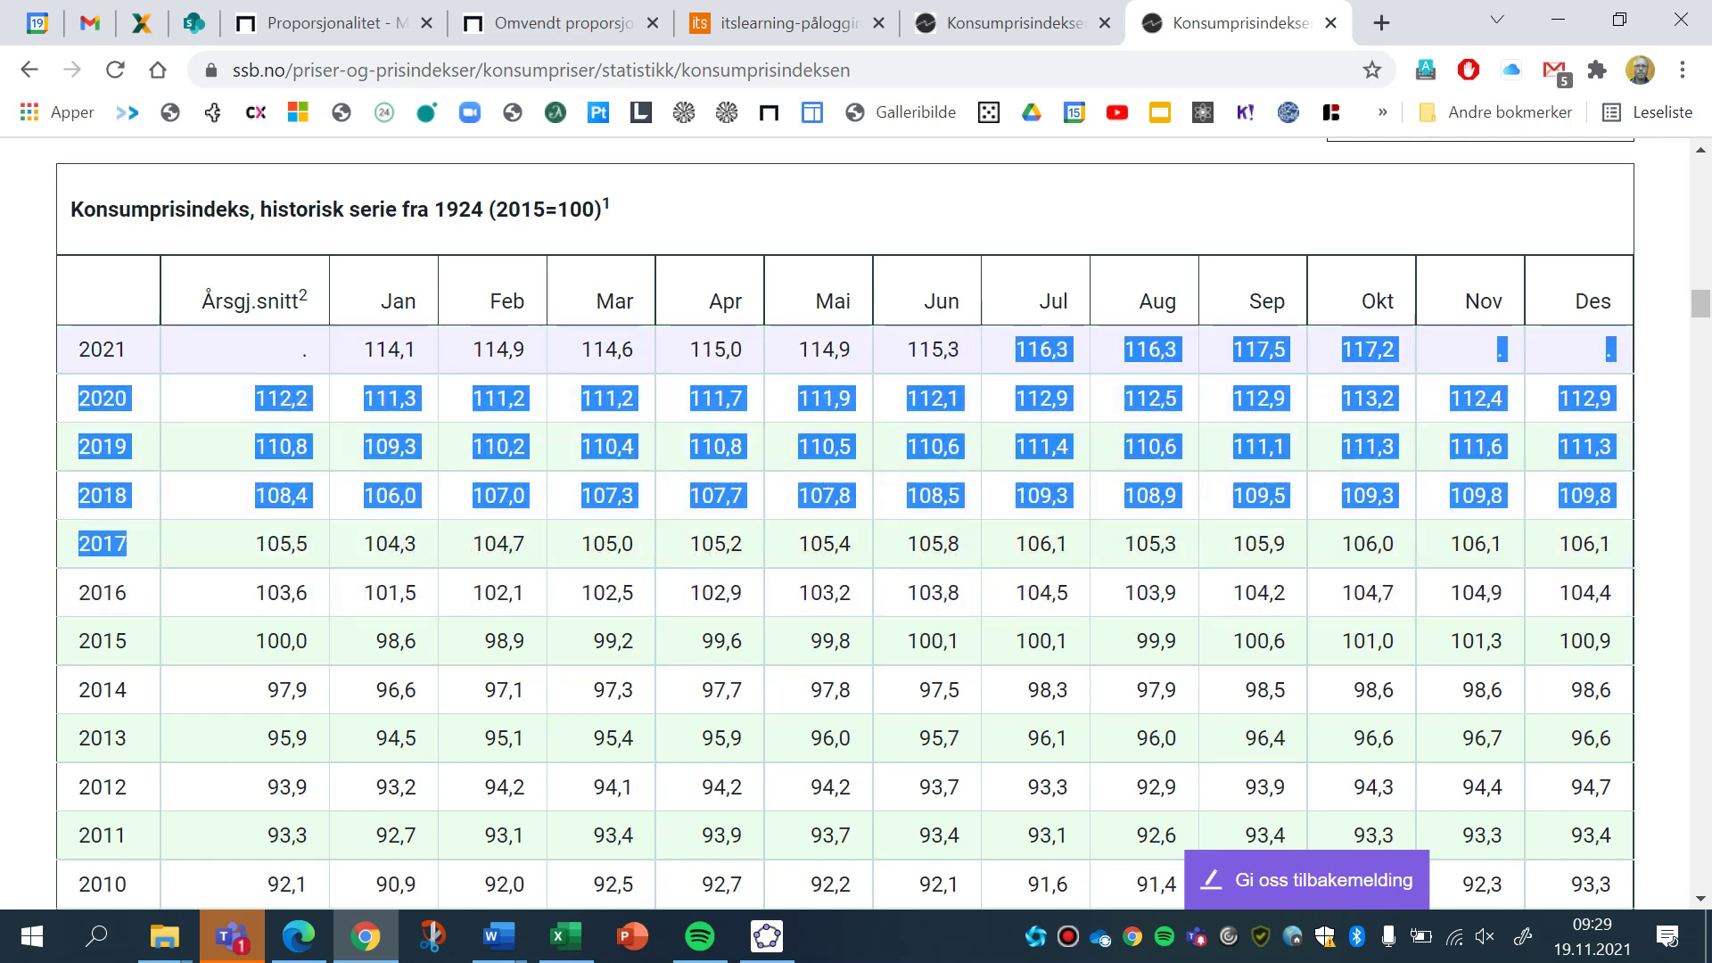
{"action": "left_click", "coordinate": [1017, 350]}
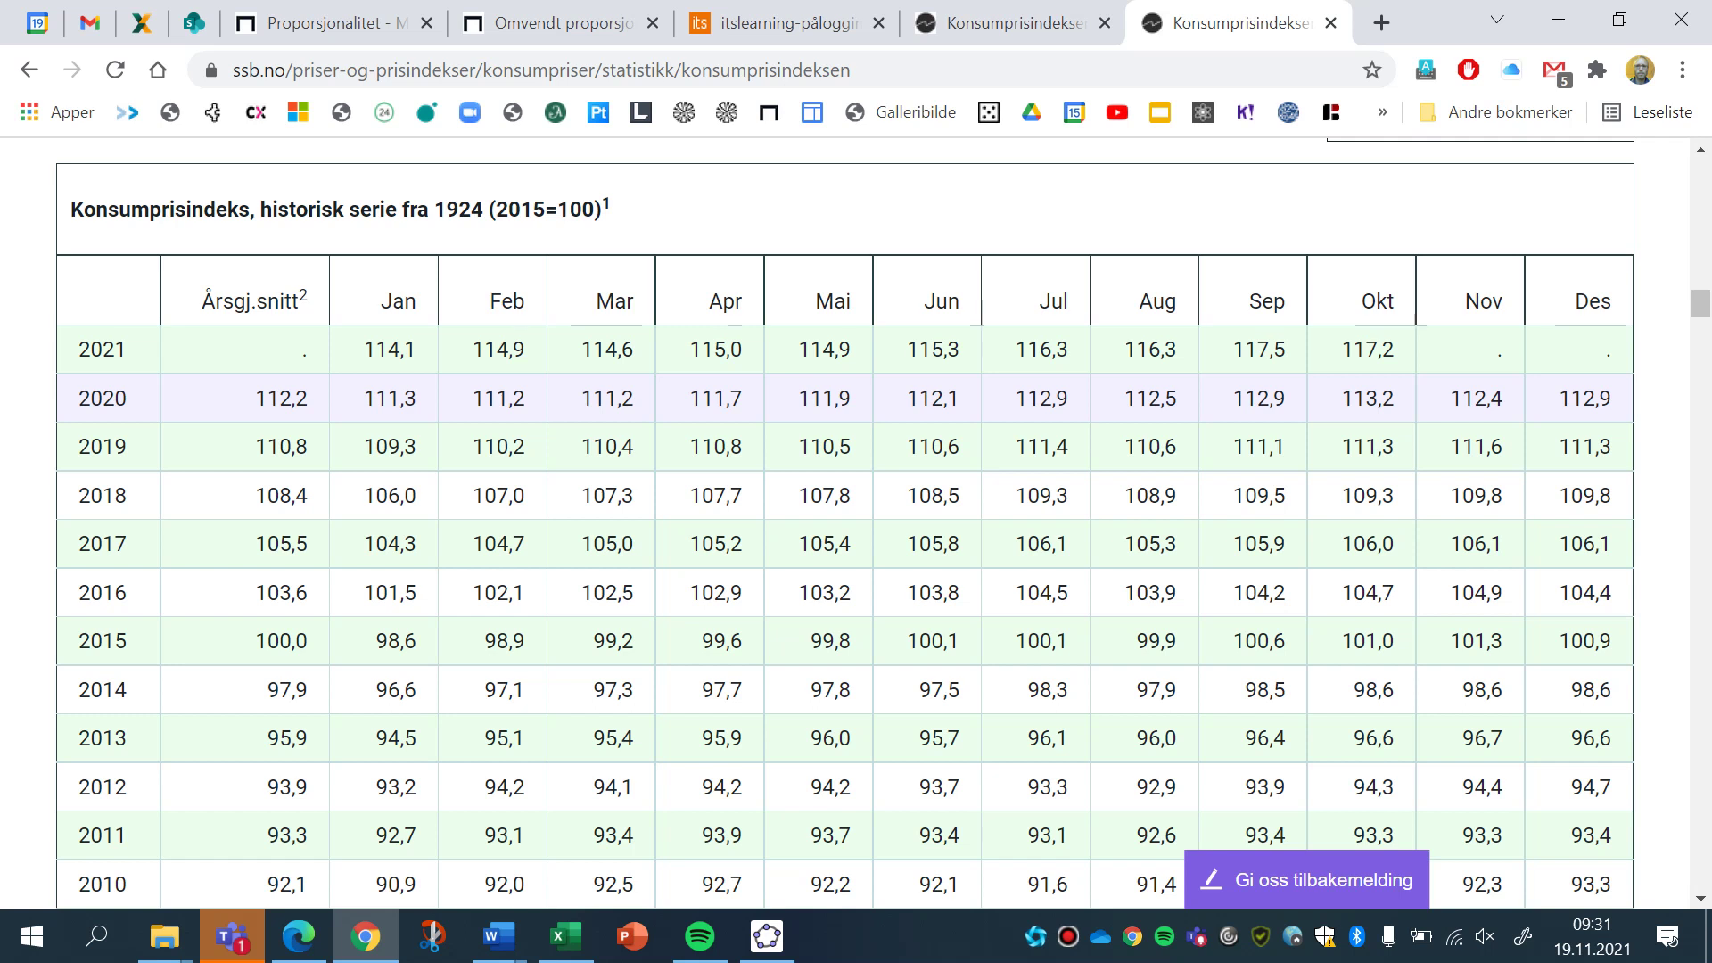
Switch back to the Excel workbook and enter the label "Kroneverdi" in cell A5 below Basisår.
{"action": "key", "text": "alt+Tab"}
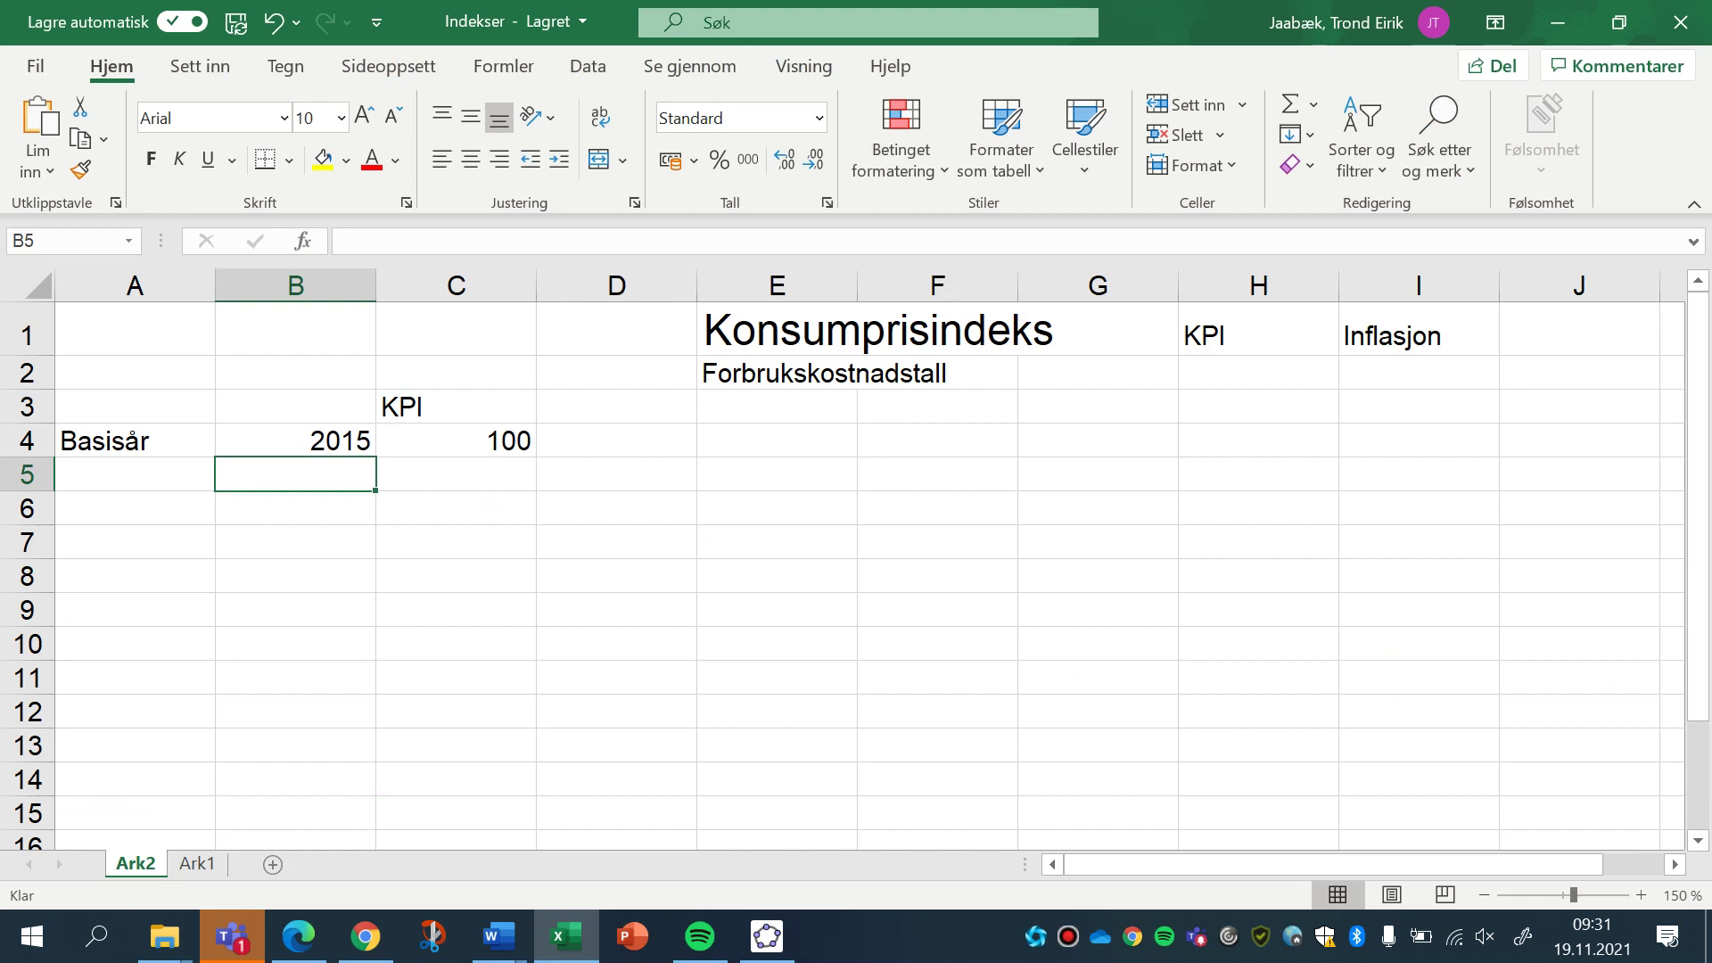
{"action": "key", "text": "Left"}
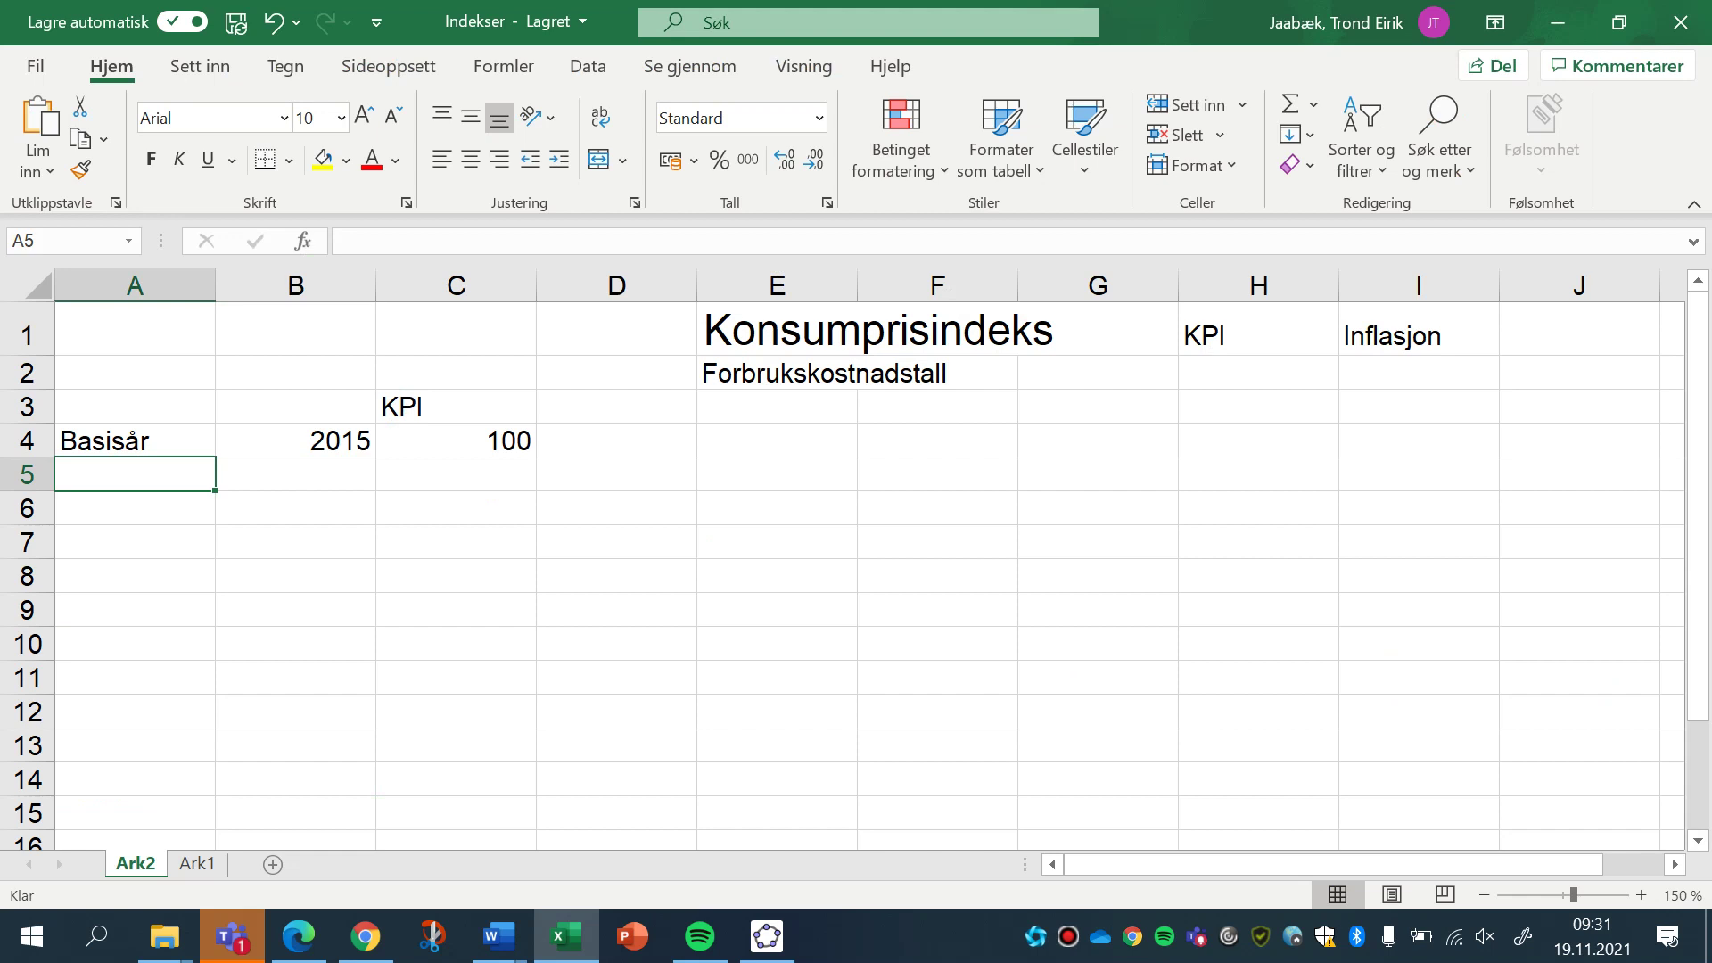
{"action": "type", "text": "Krone"}
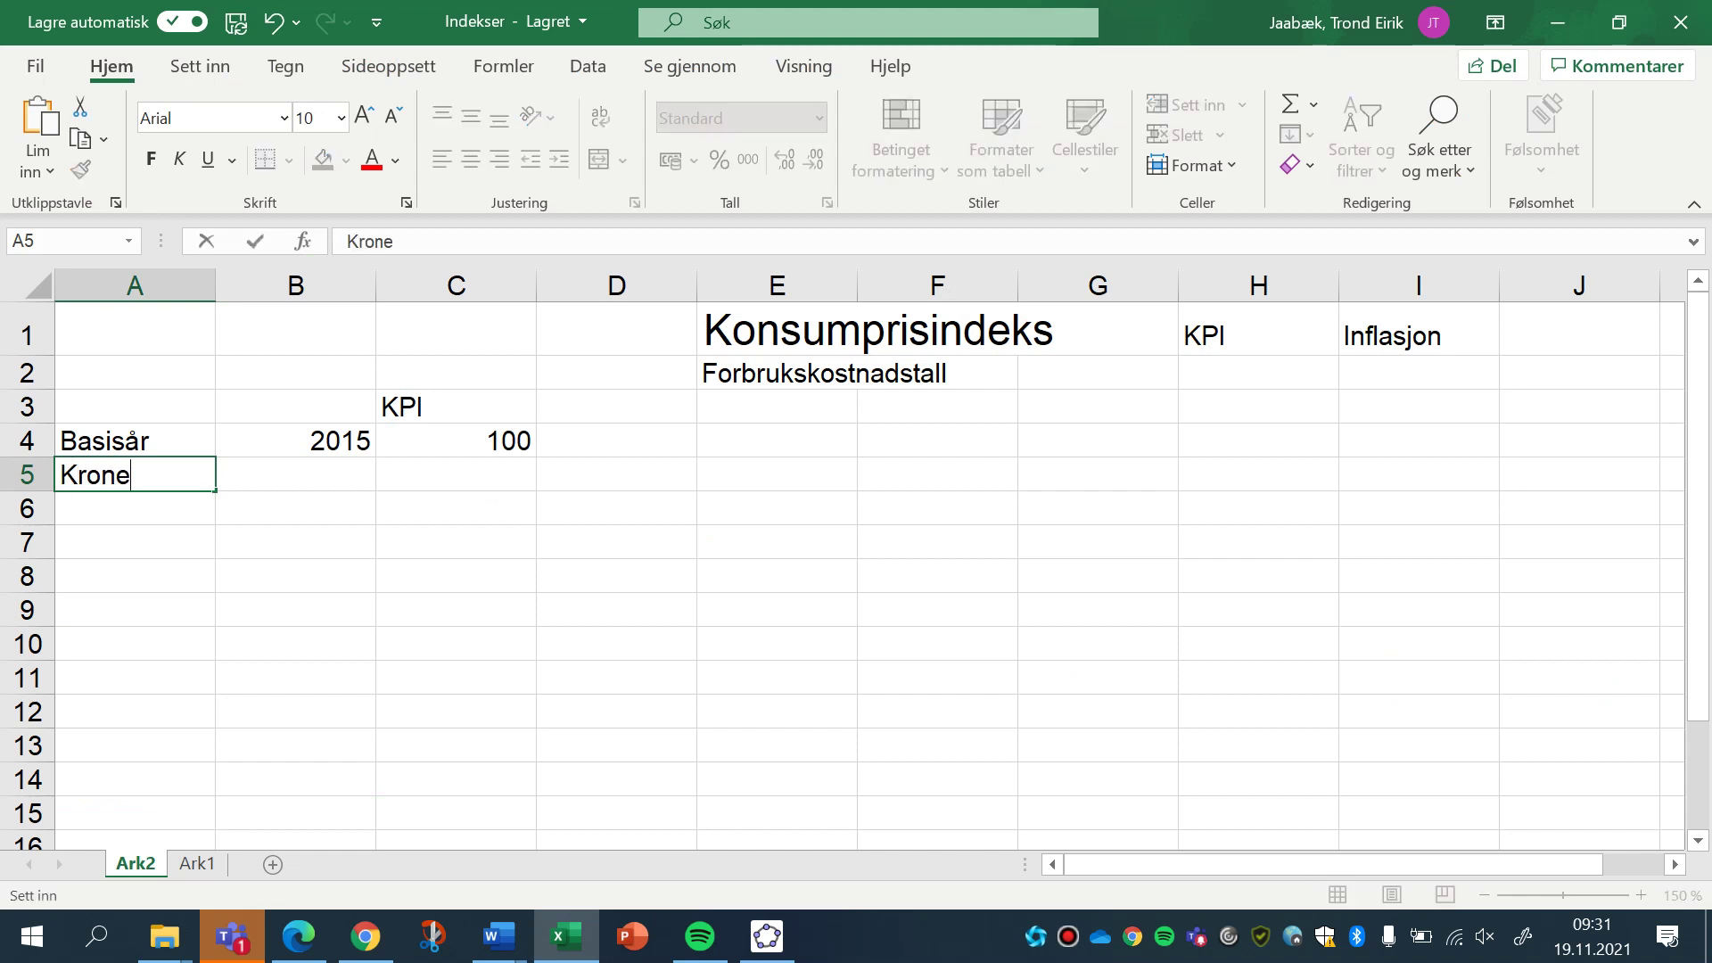
{"action": "type", "text": "verdi"}
{"action": "key", "text": "Tab"}
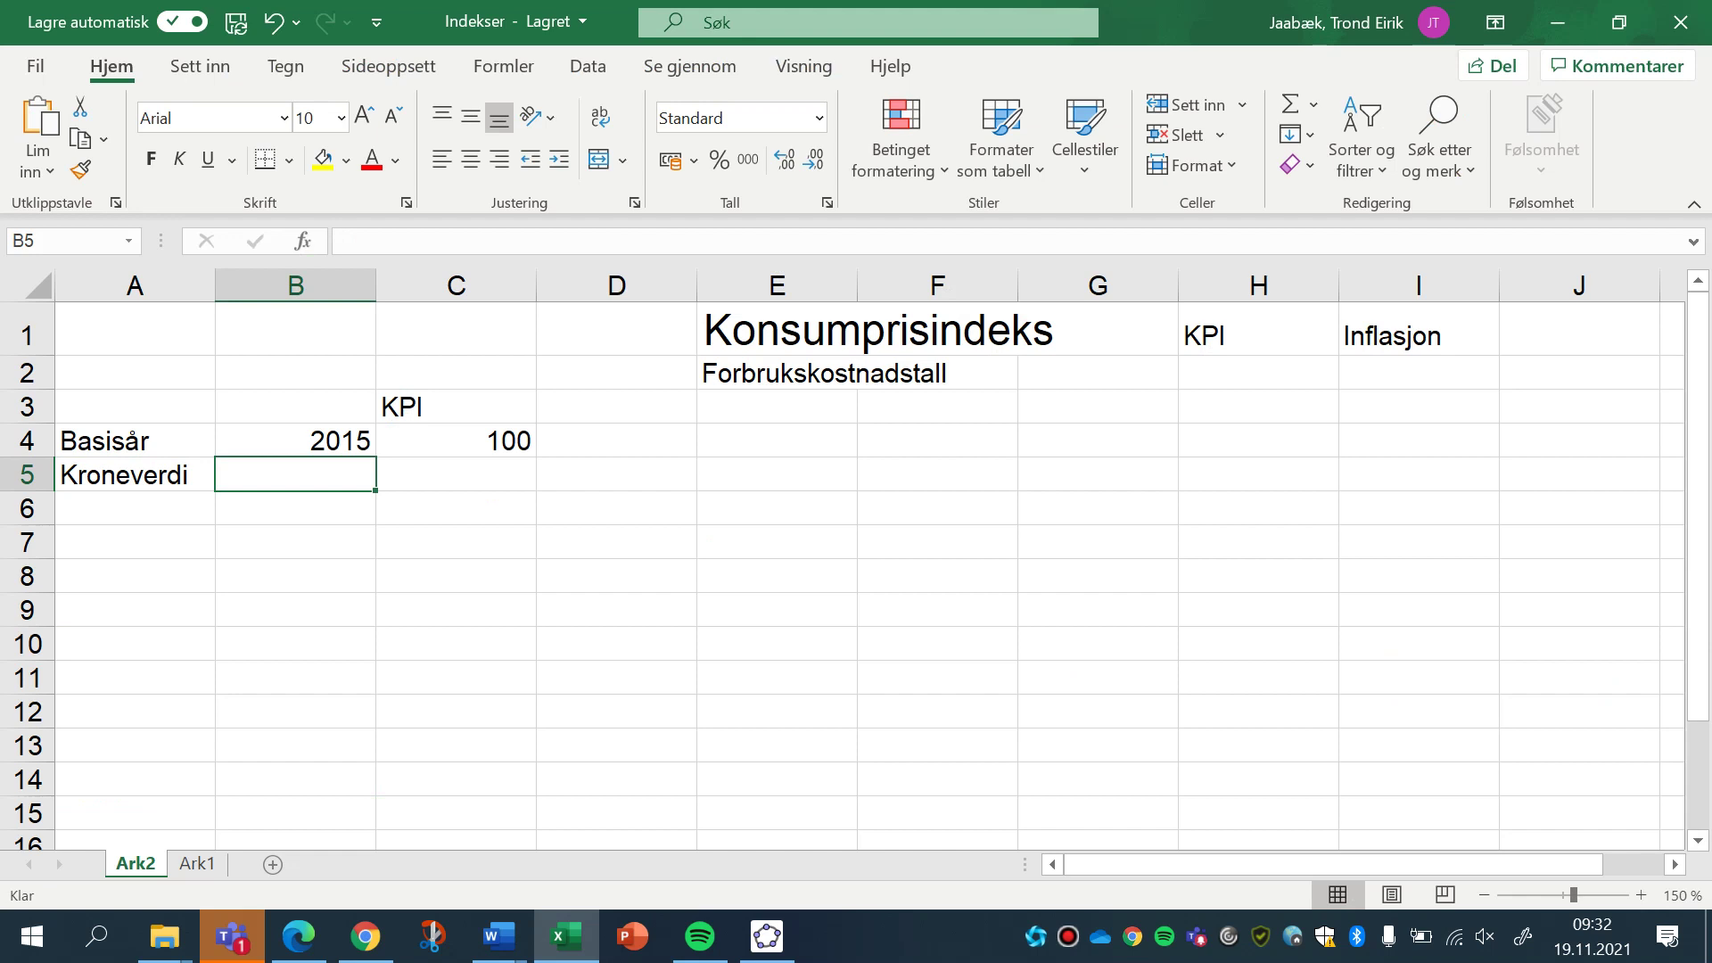
Enter the explanation "hva en krone er verdt - i forhold til vareprisen" in cell B5 beside Kroneverdi.
{"action": "type", "text": "hva en kr"}
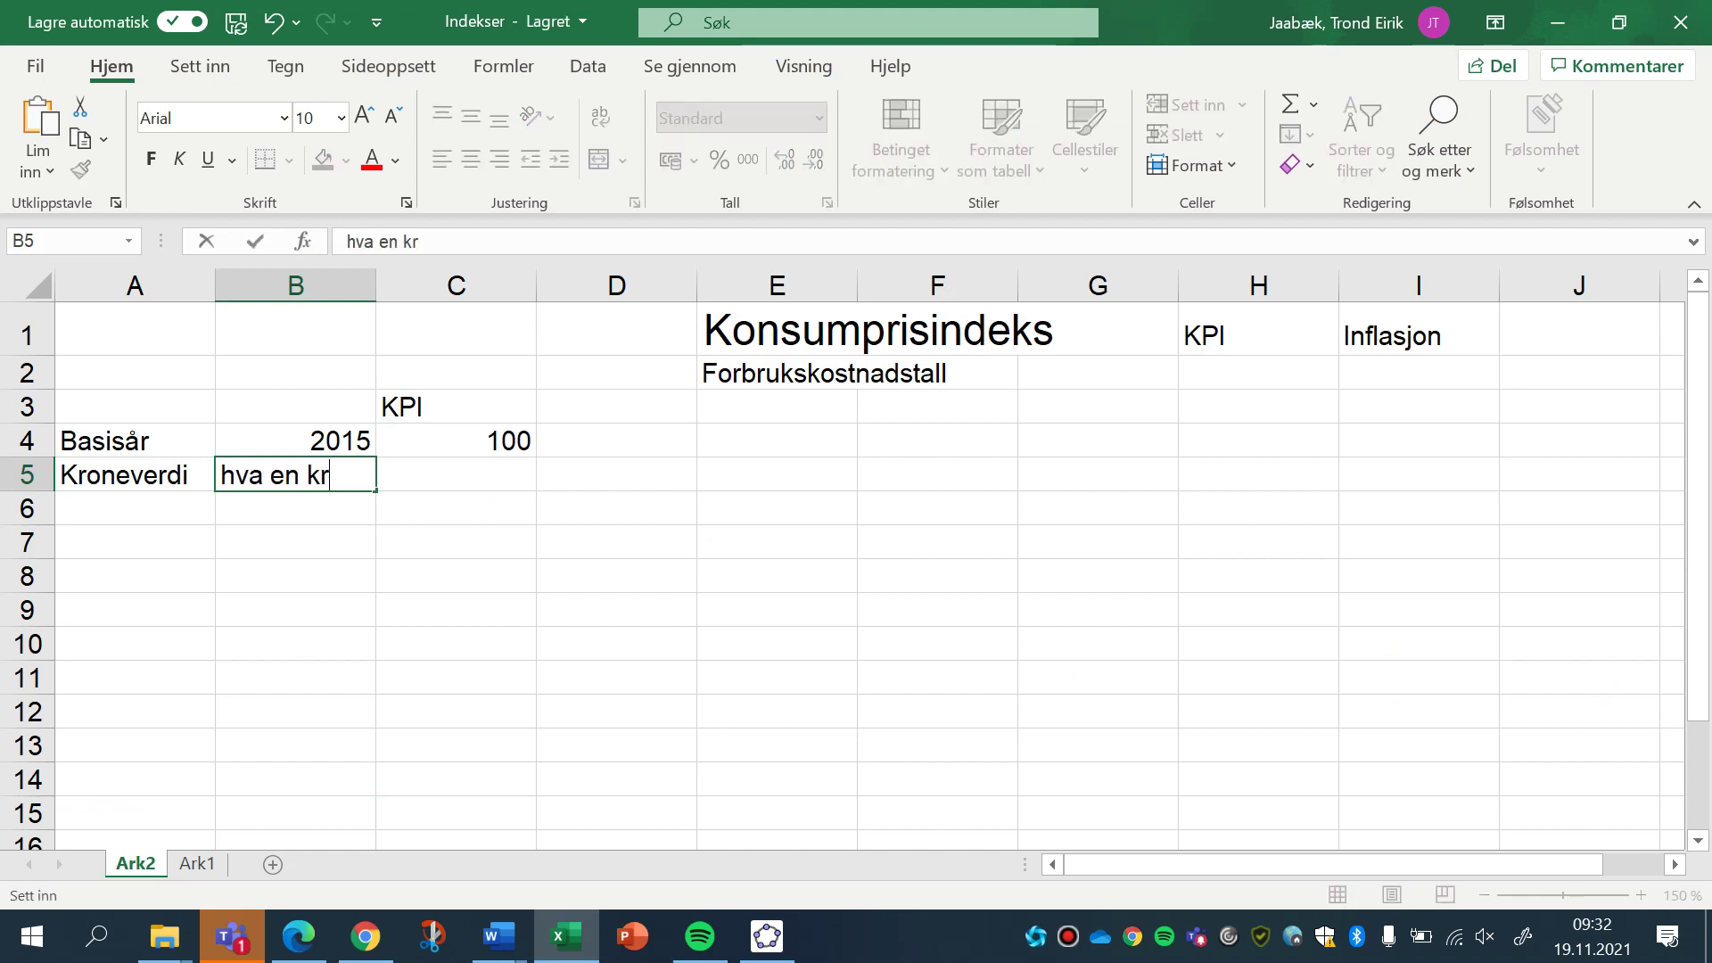
{"action": "type", "text": "one er verd"}
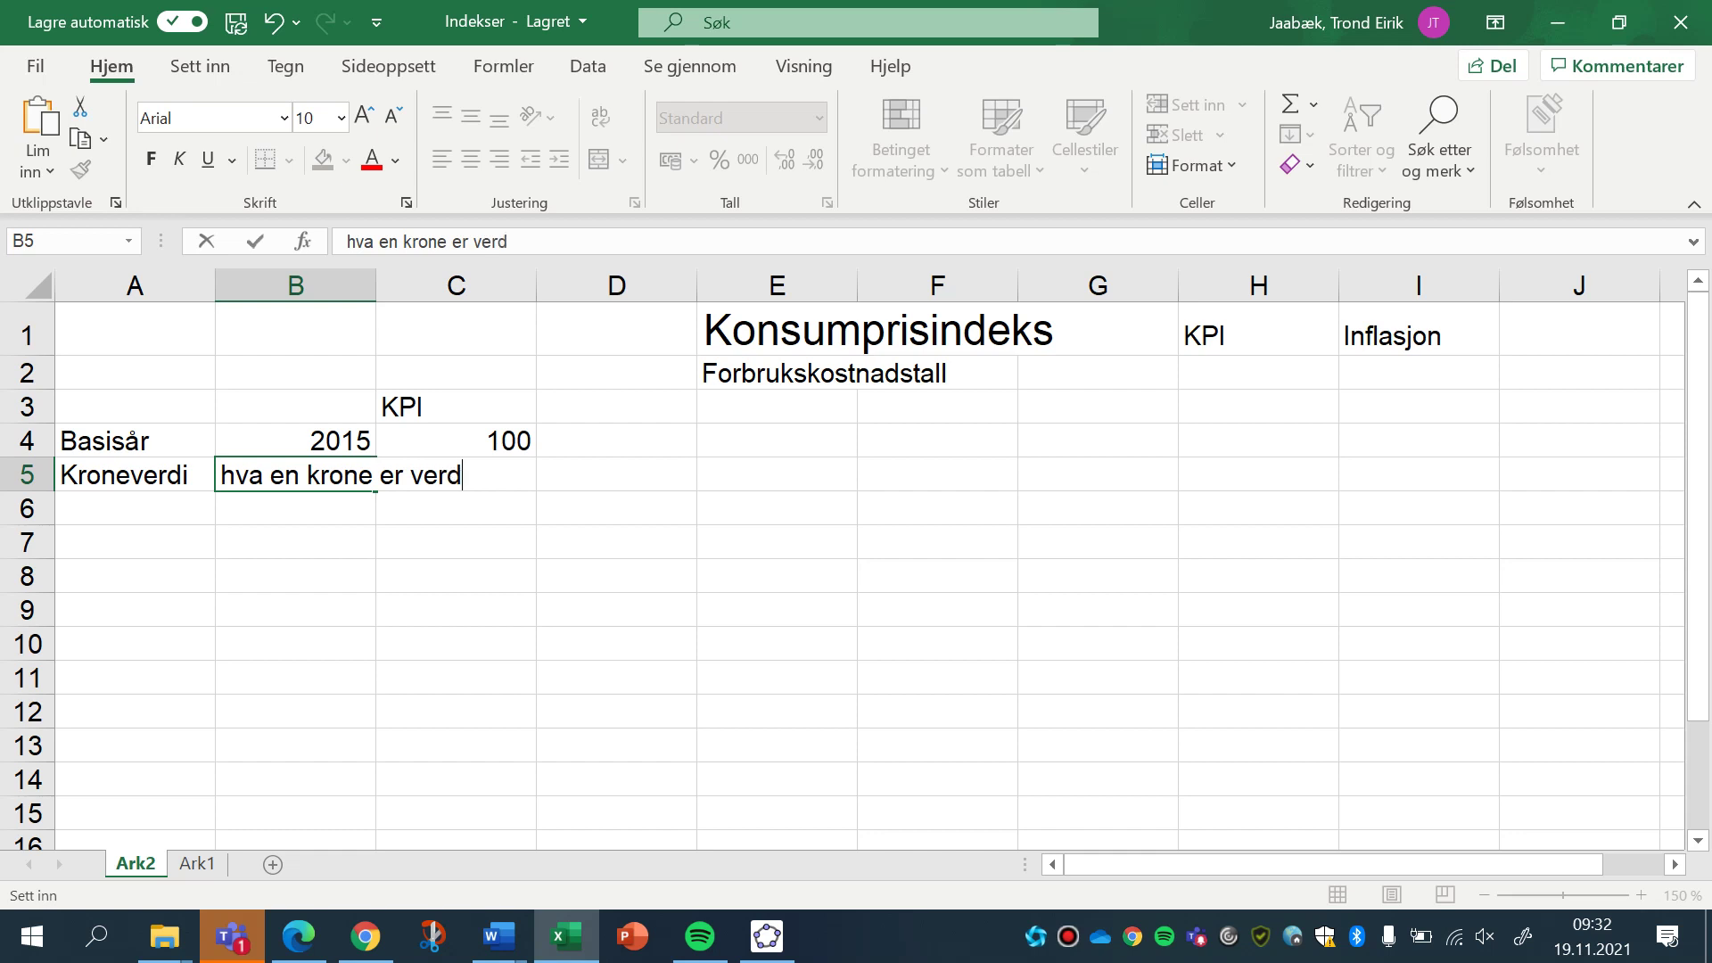
{"action": "type", "text": "t - i forhold ti"}
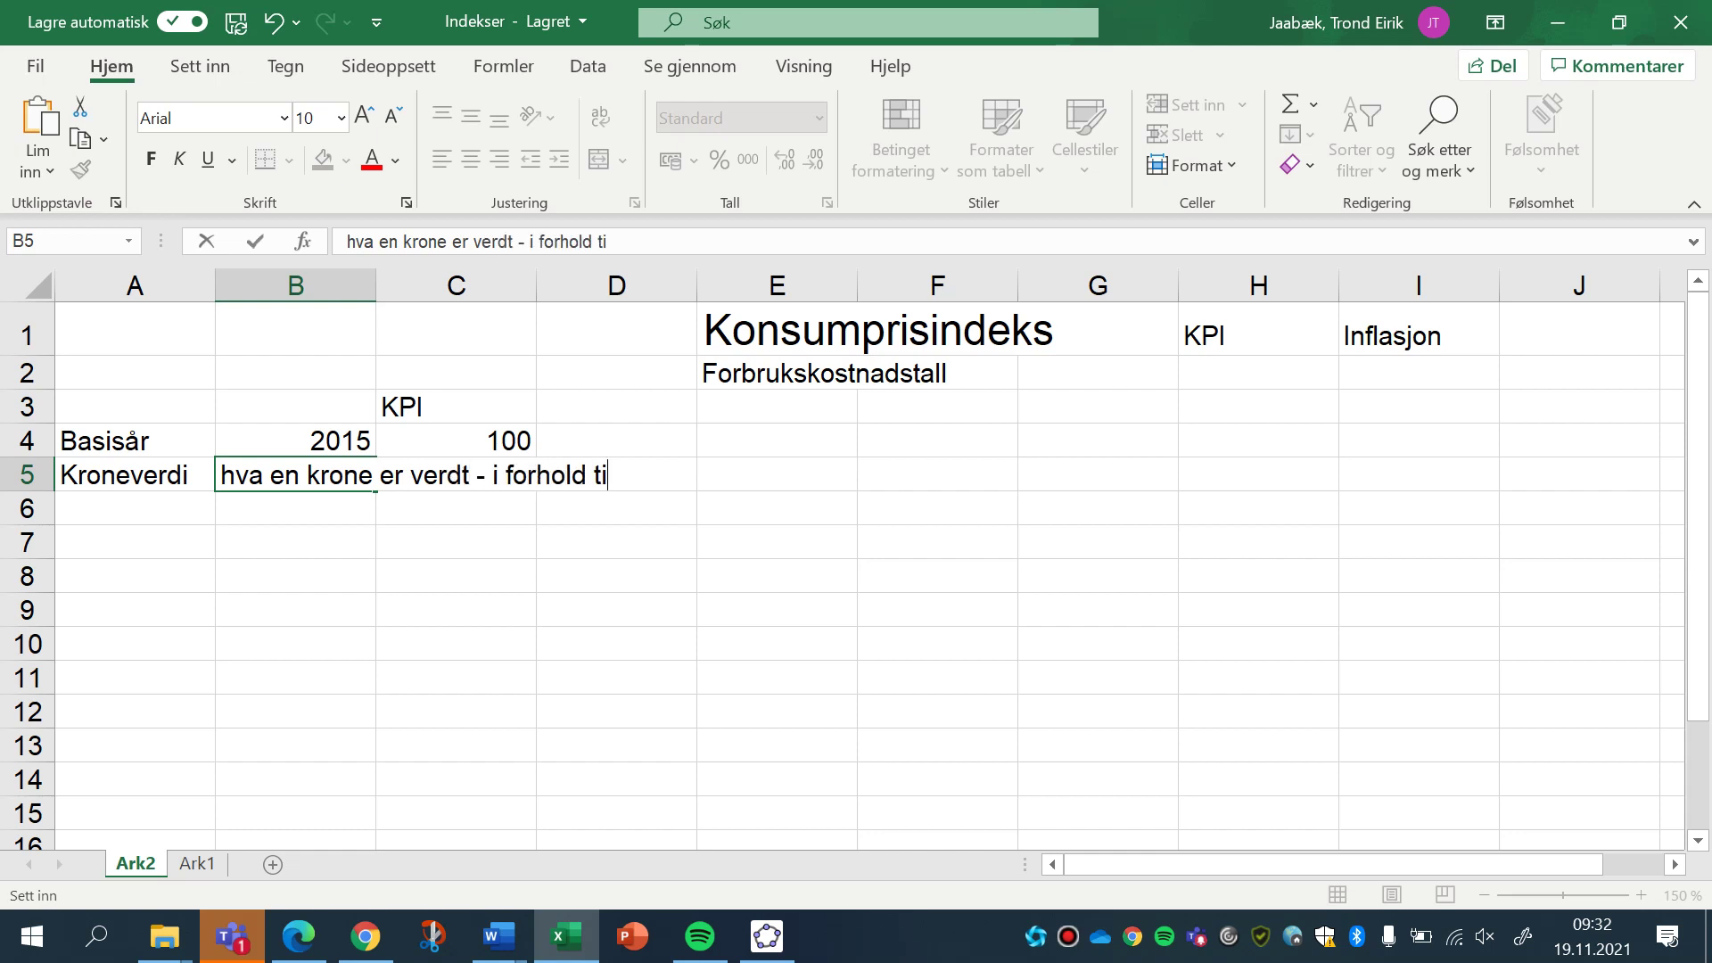
{"action": "type", "text": "l varepr"}
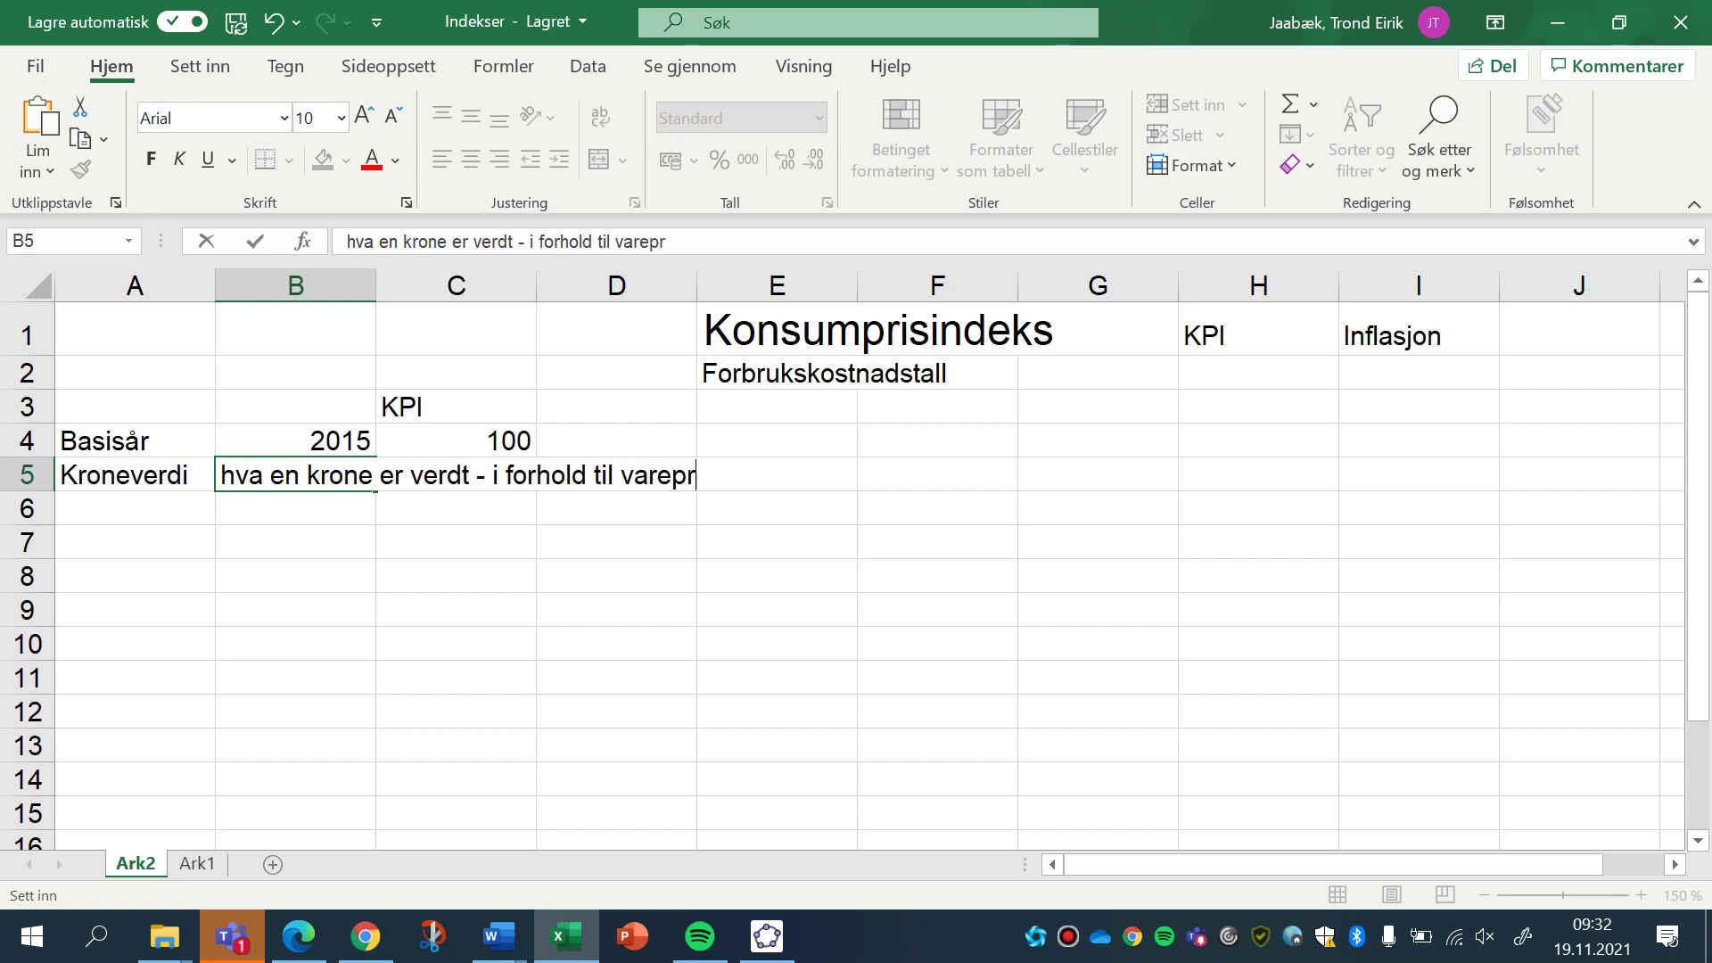
{"action": "type", "text": "isen"}
{"action": "key", "text": "Return"}
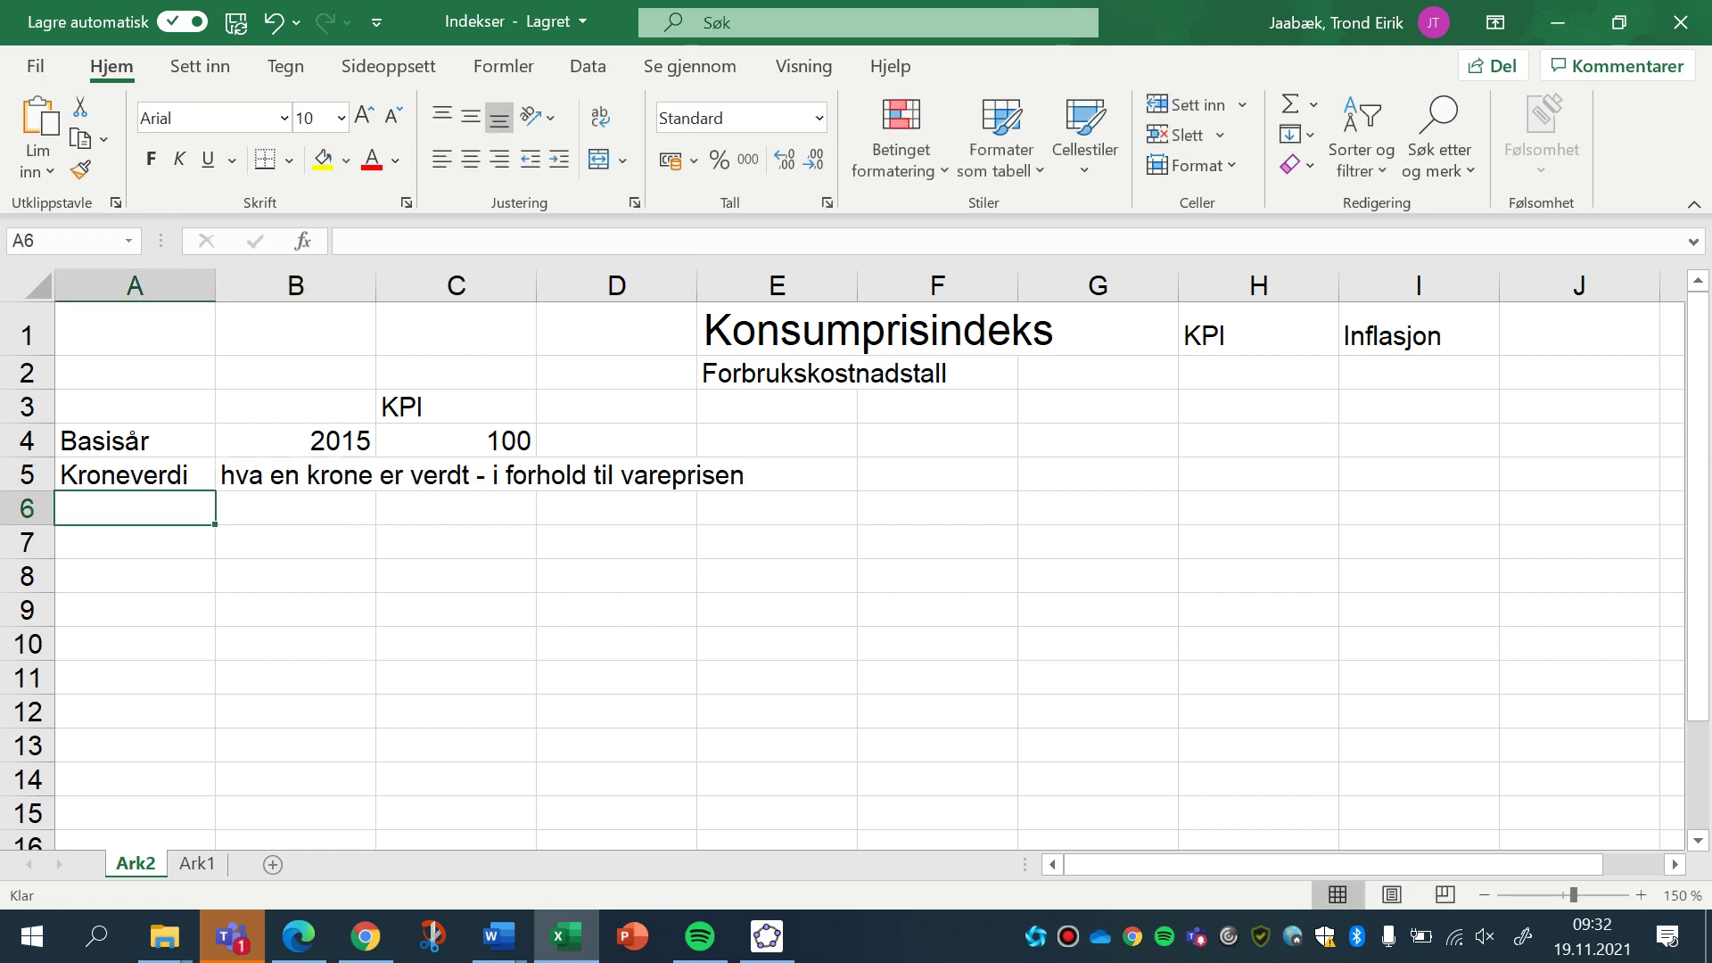
Enter the label "Reallønn" in cell A6 below Kroneverdi.
{"action": "type", "text": "Reall"}
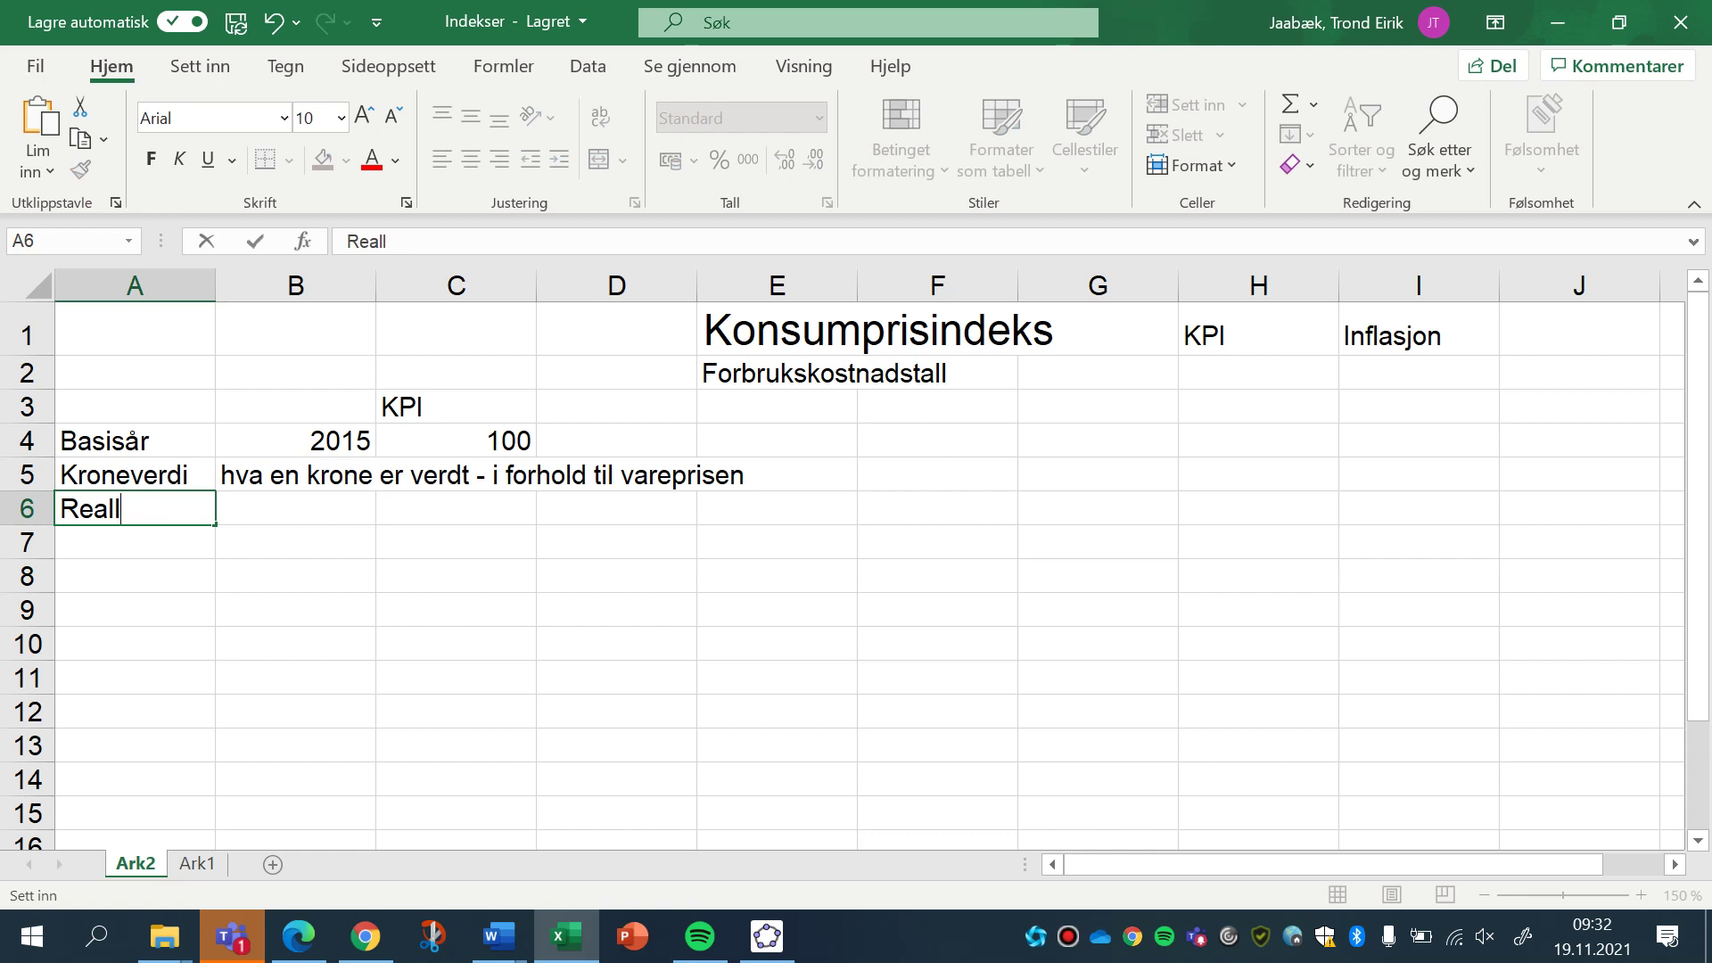
{"action": "type", "text": "ønn"}
{"action": "left_click", "coordinate": [295, 509]}
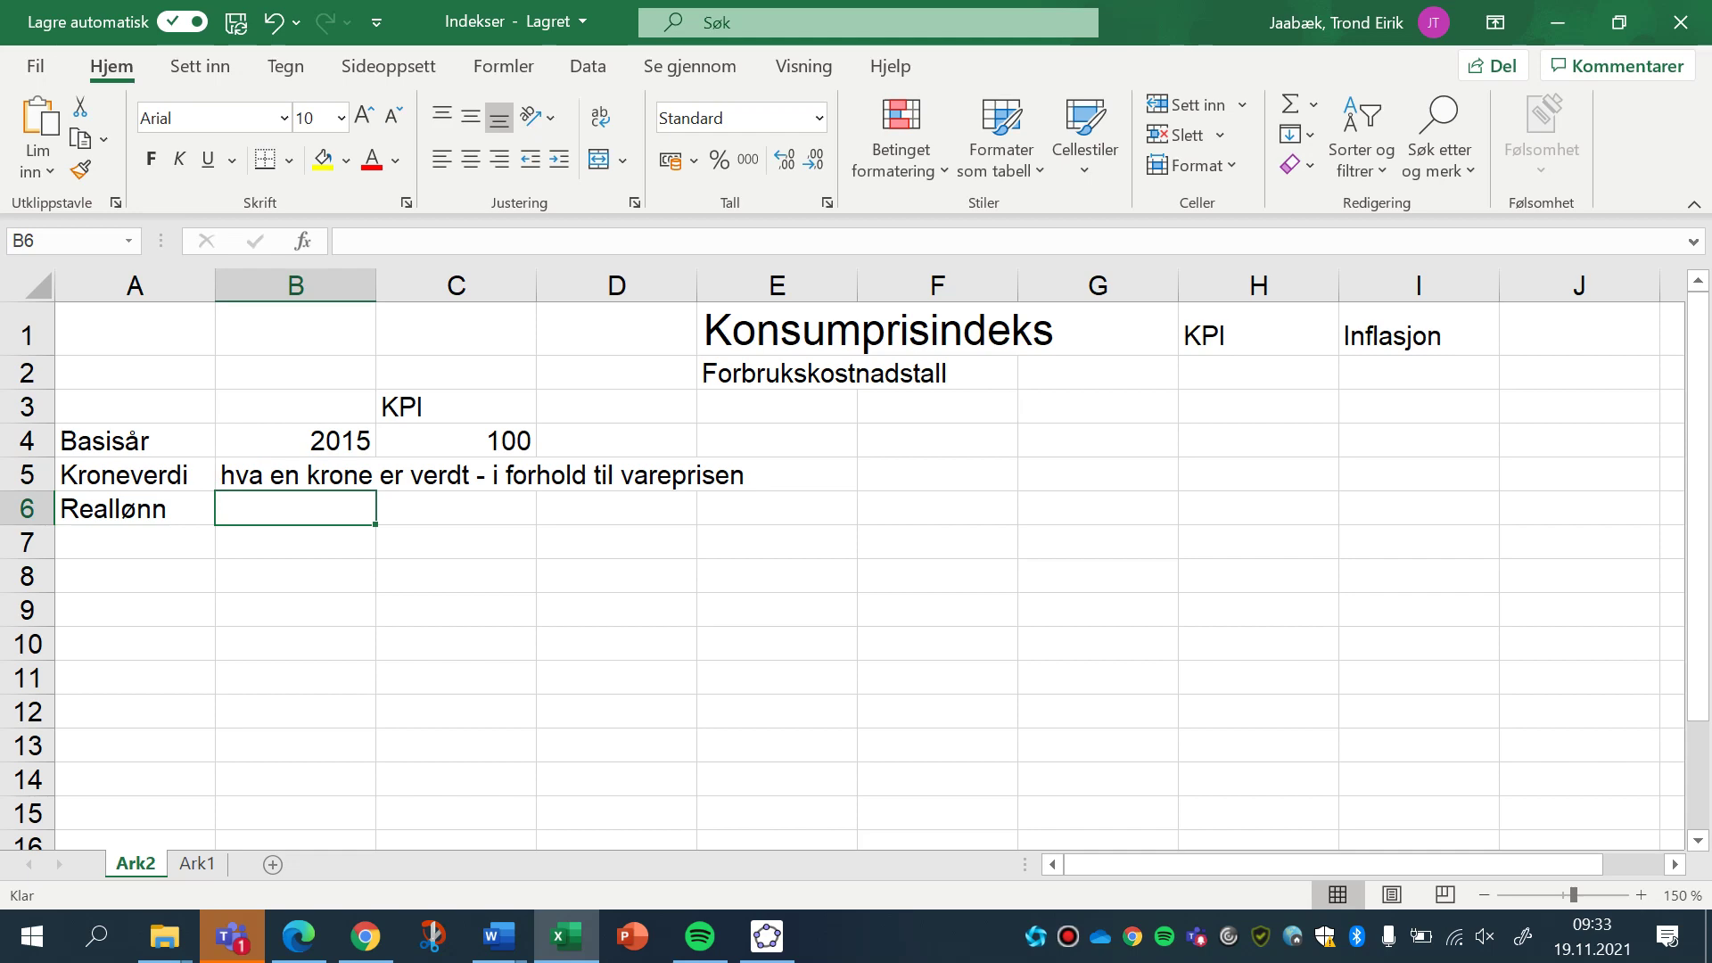
Switch to Chrome to examine the 2021 monthly values in SSB's consumer price index table, and return to the Excel workbook.
{"action": "key", "text": "alt+Tab"}
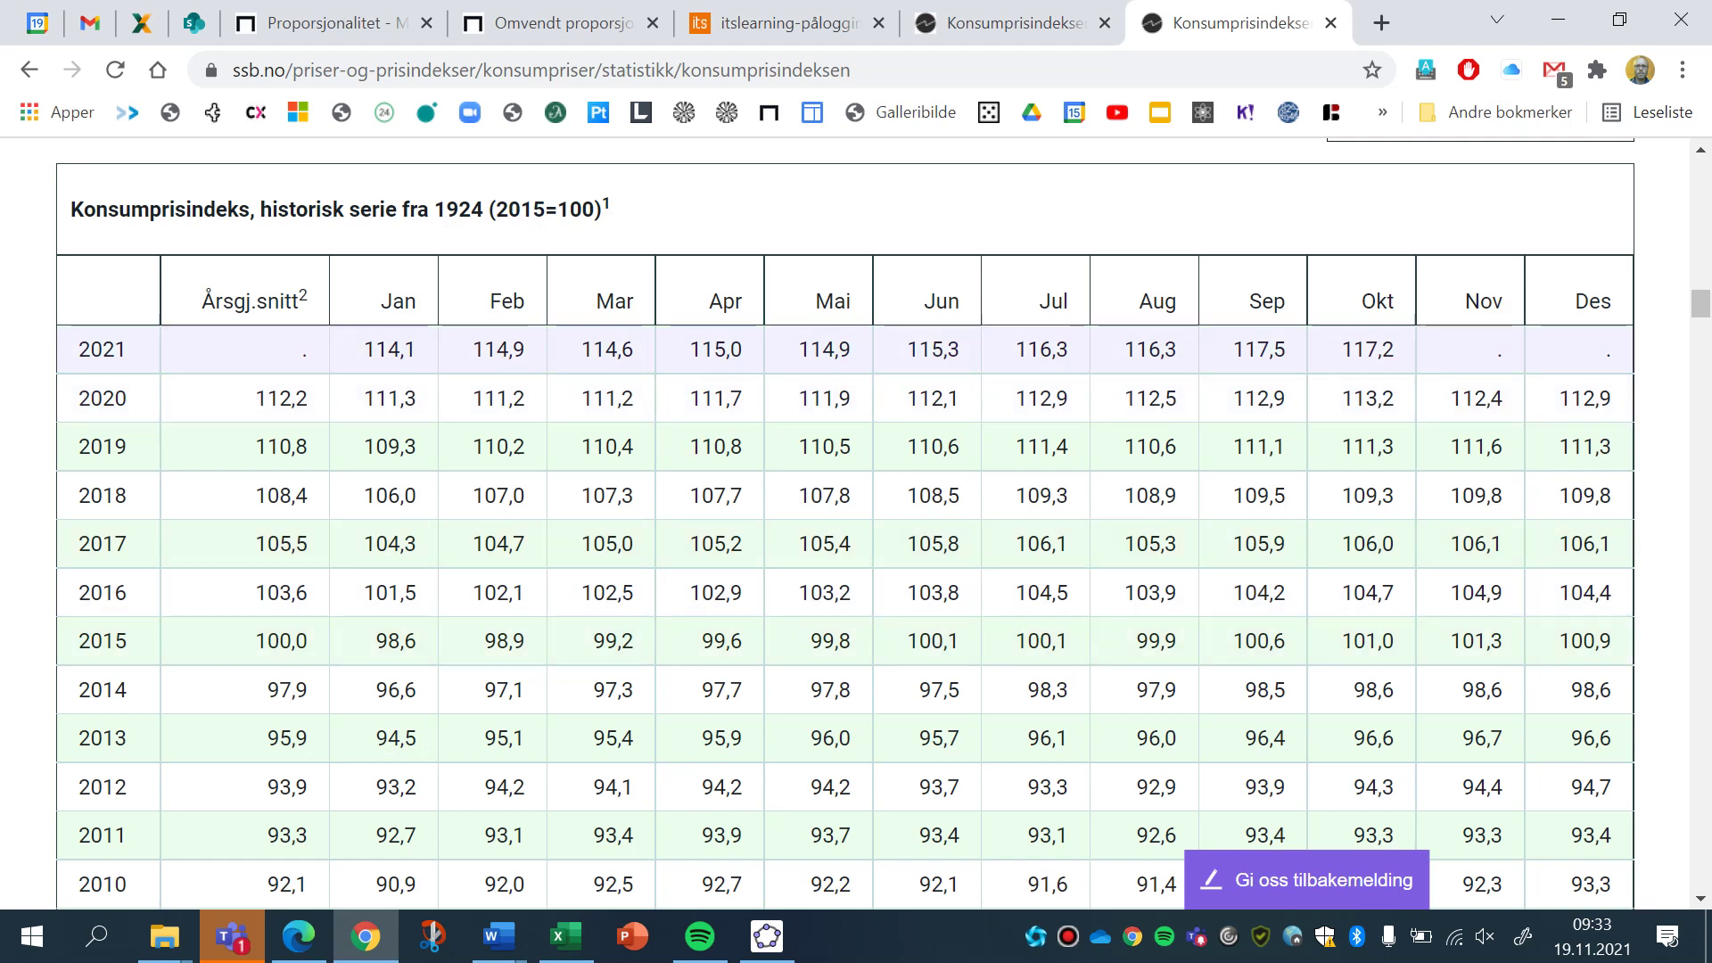
{"action": "left_click_drag", "start_coordinate": [1396, 350], "coordinate": [1340, 349]}
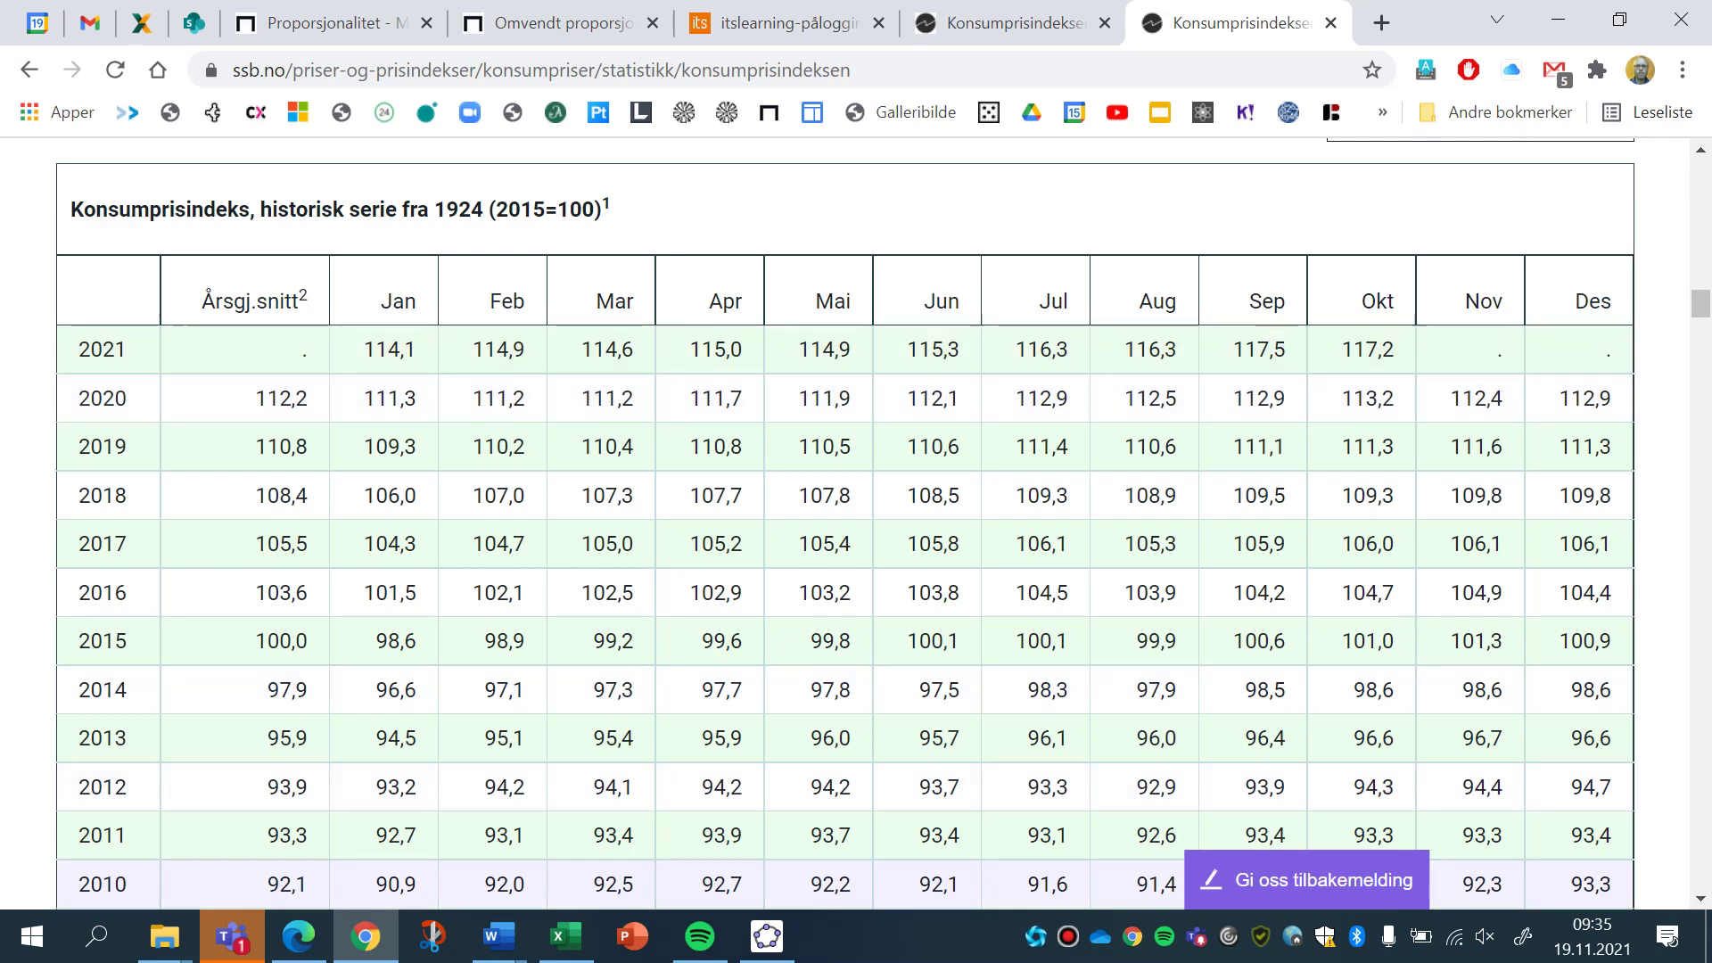
{"action": "left_click", "coordinate": [566, 937]}
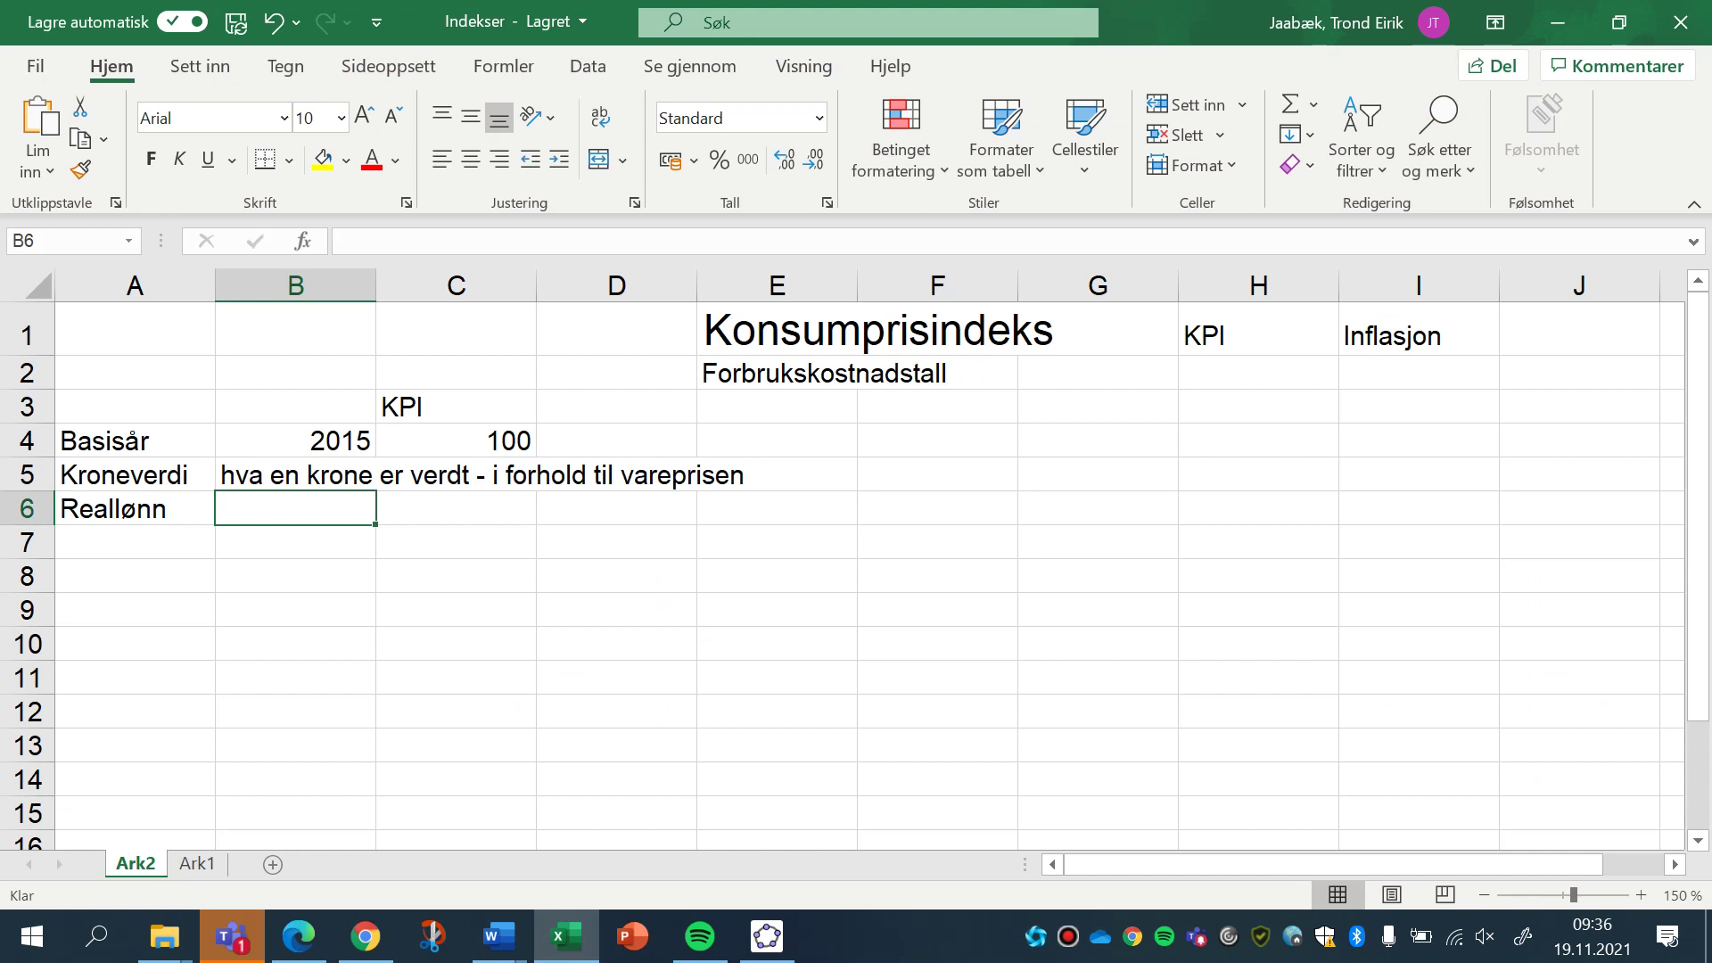
Enter the explanation "Lønnen vokser i takt med KPI" in cell B6 beside Reallønn.
{"action": "type", "text": "Lønn"}
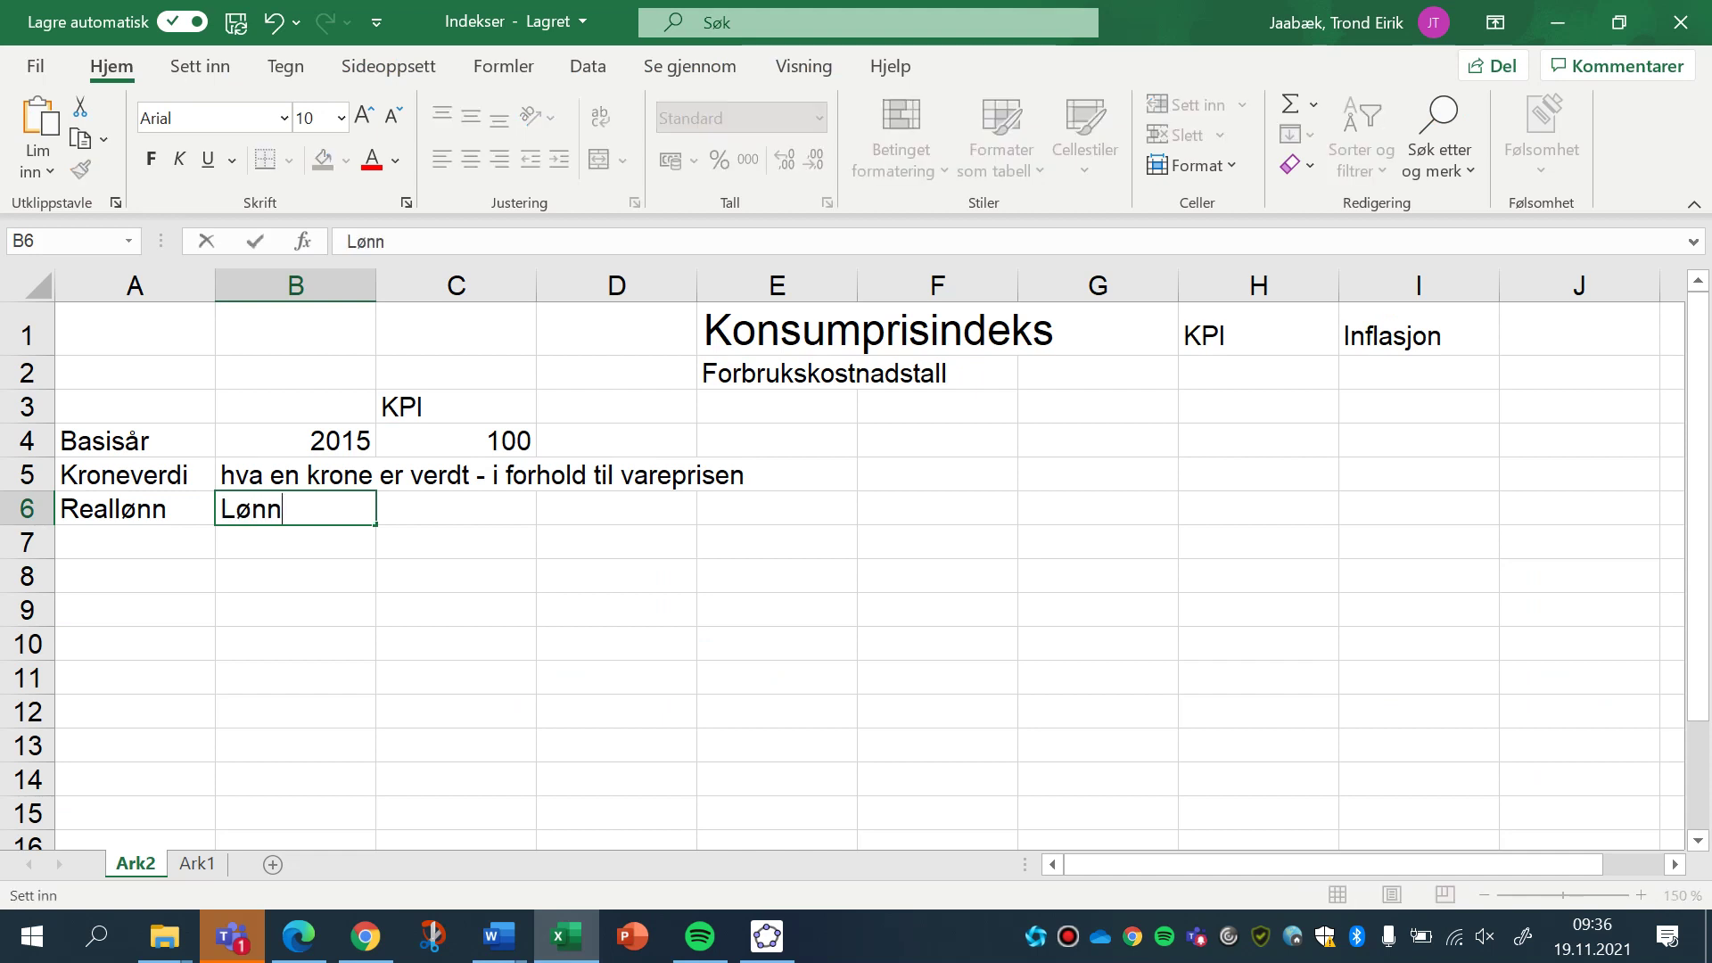
{"action": "type", "text": "en vokser i t"}
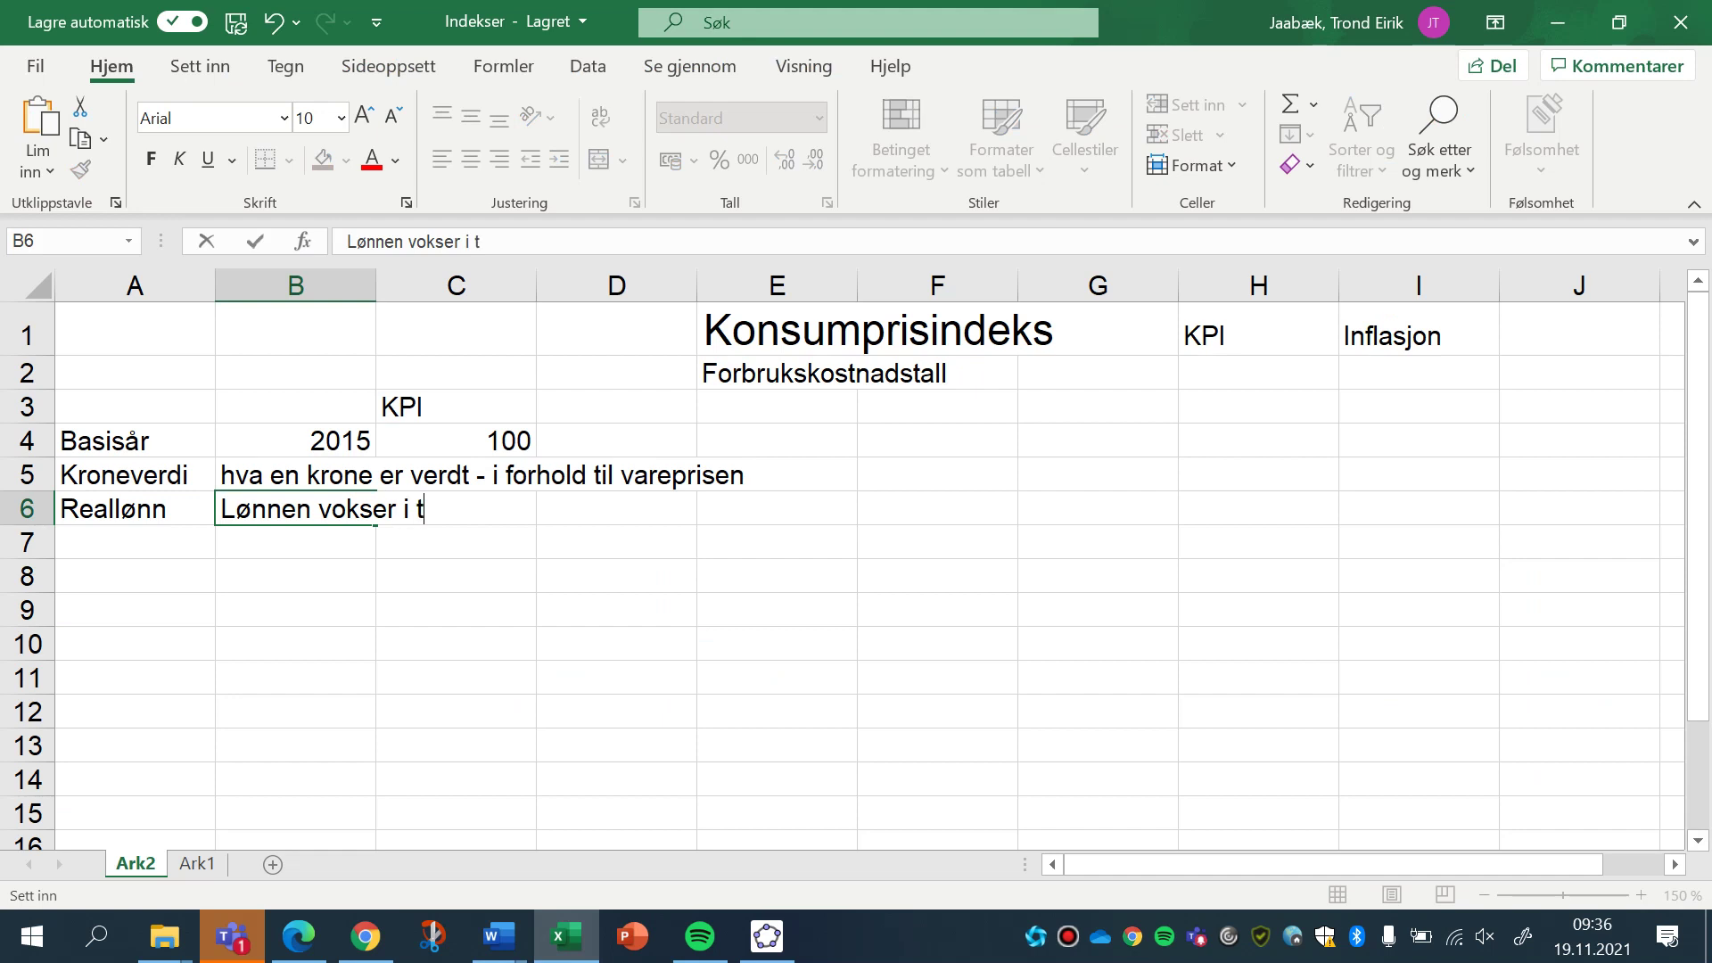
{"action": "type", "text": "akt med "}
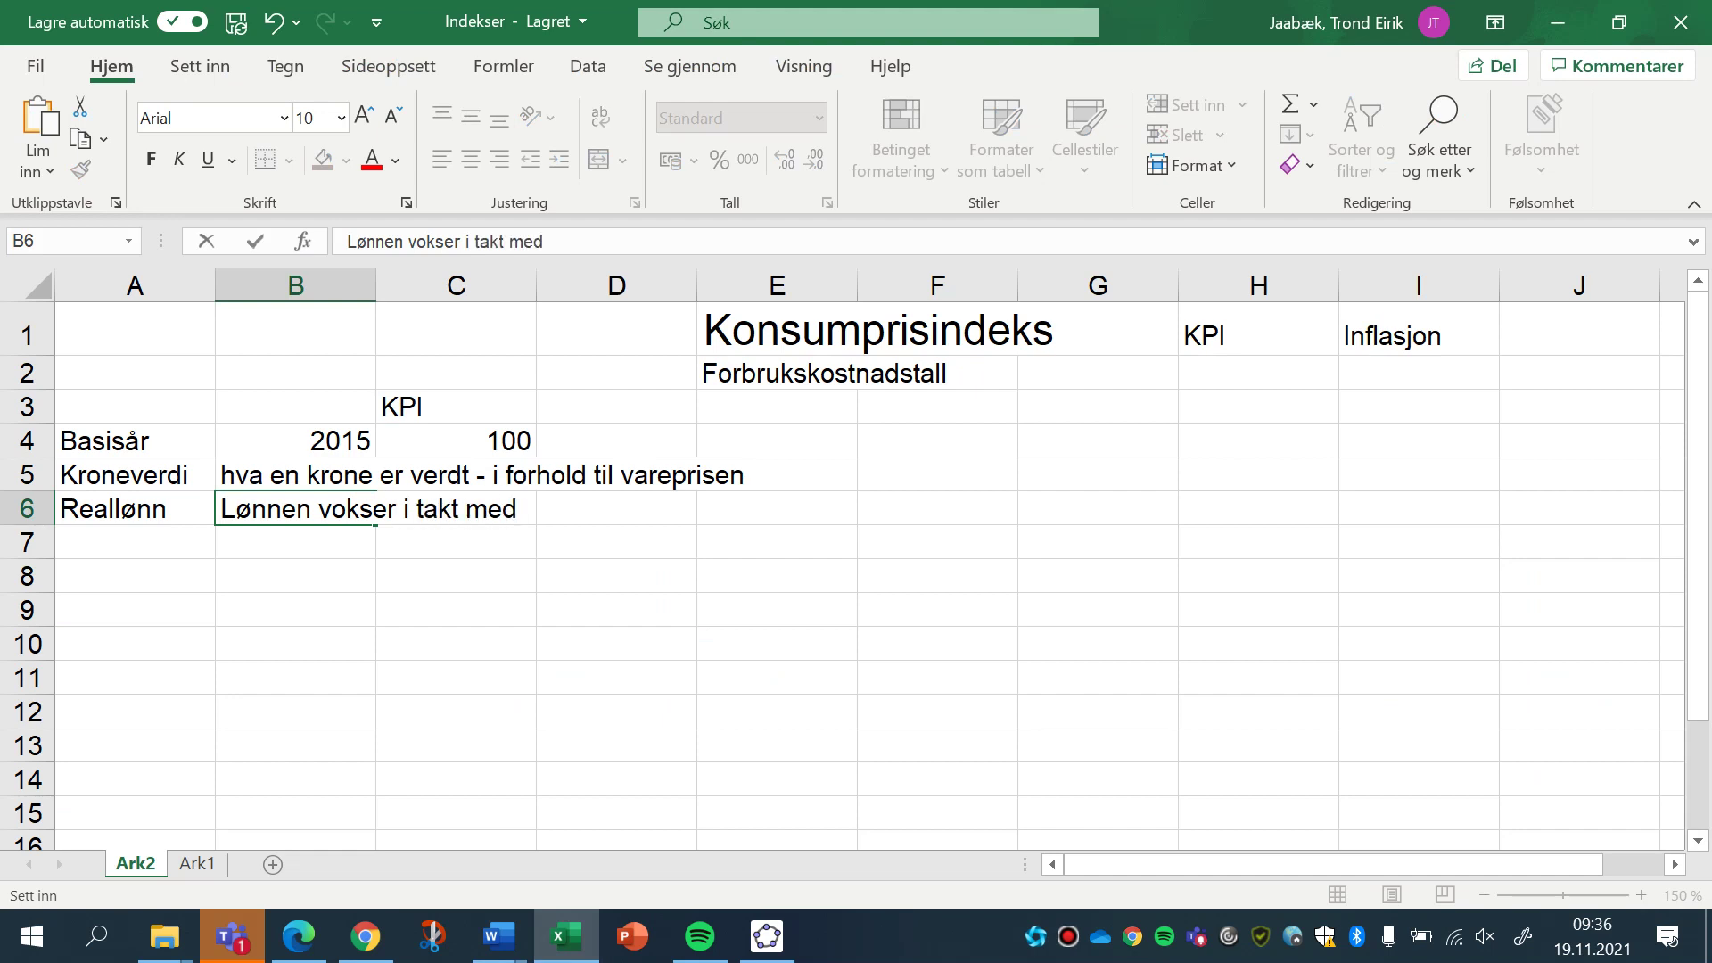
{"action": "type", "text": "KPI"}
{"action": "left_click", "coordinate": [133, 575]}
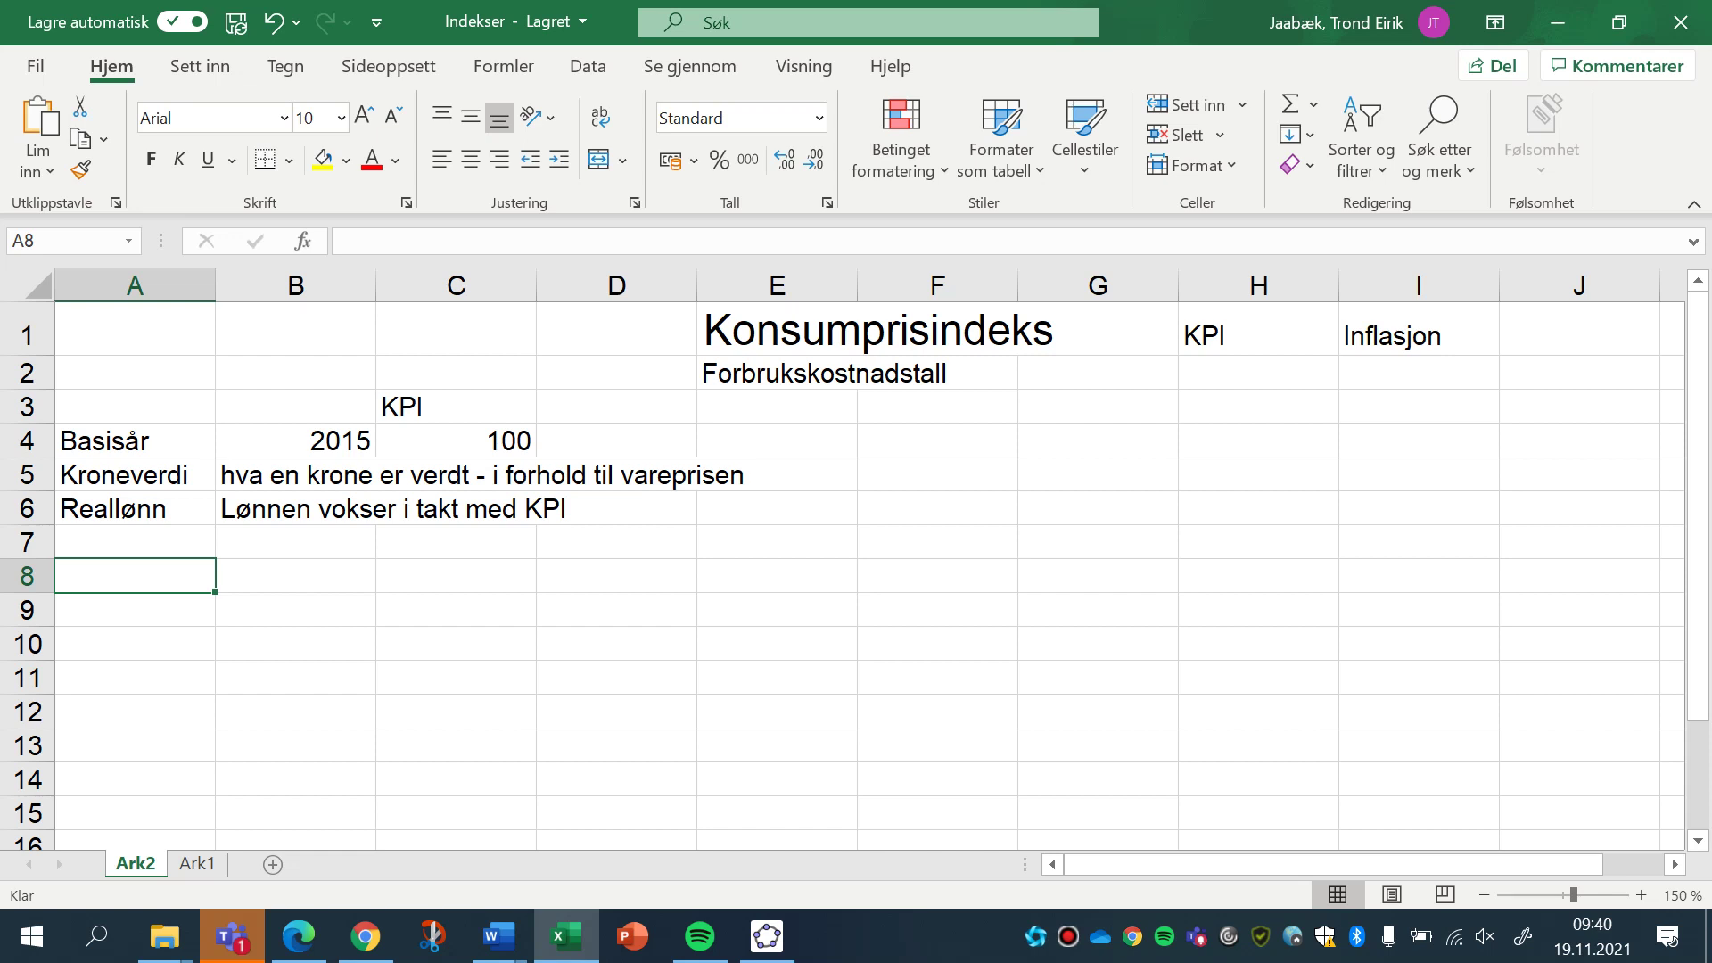
Check the index tables on sheet Ark1, and on Ark2 enter the row label "År" in A9 and the year 2015 in B9.
{"action": "key", "text": "ctrl+Page_Down"}
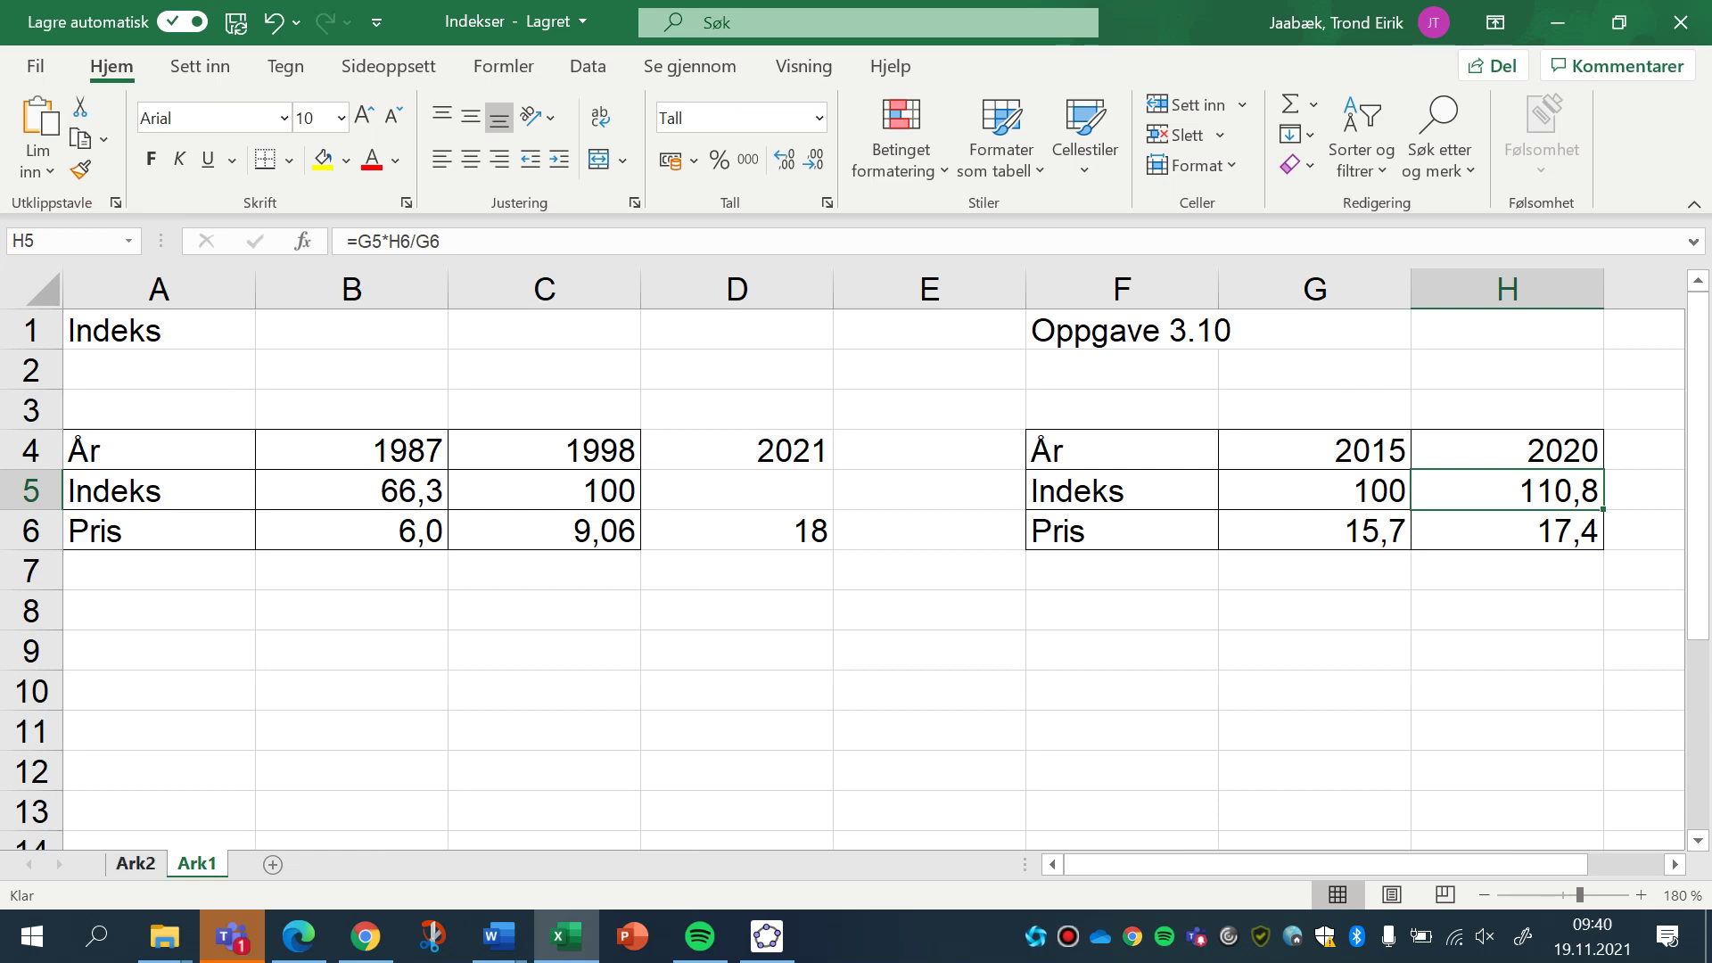
{"action": "key", "text": "ctrl+Page_Up"}
{"action": "left_click", "coordinate": [135, 610]}
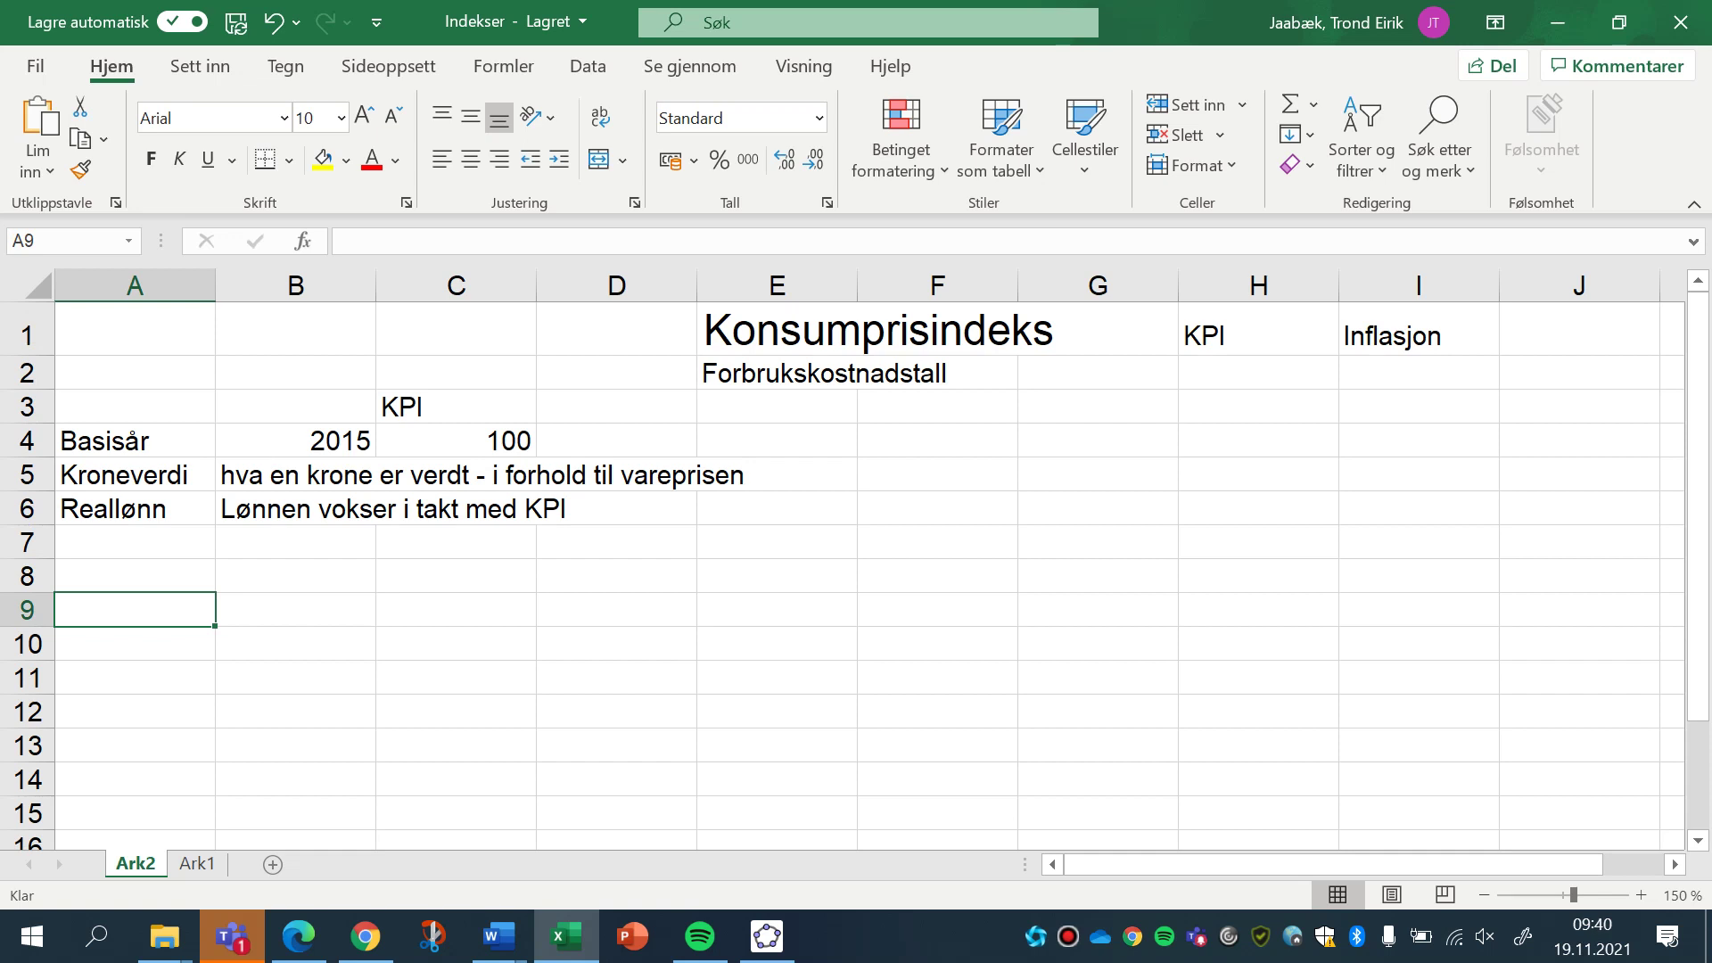
{"action": "type", "text": "År"}
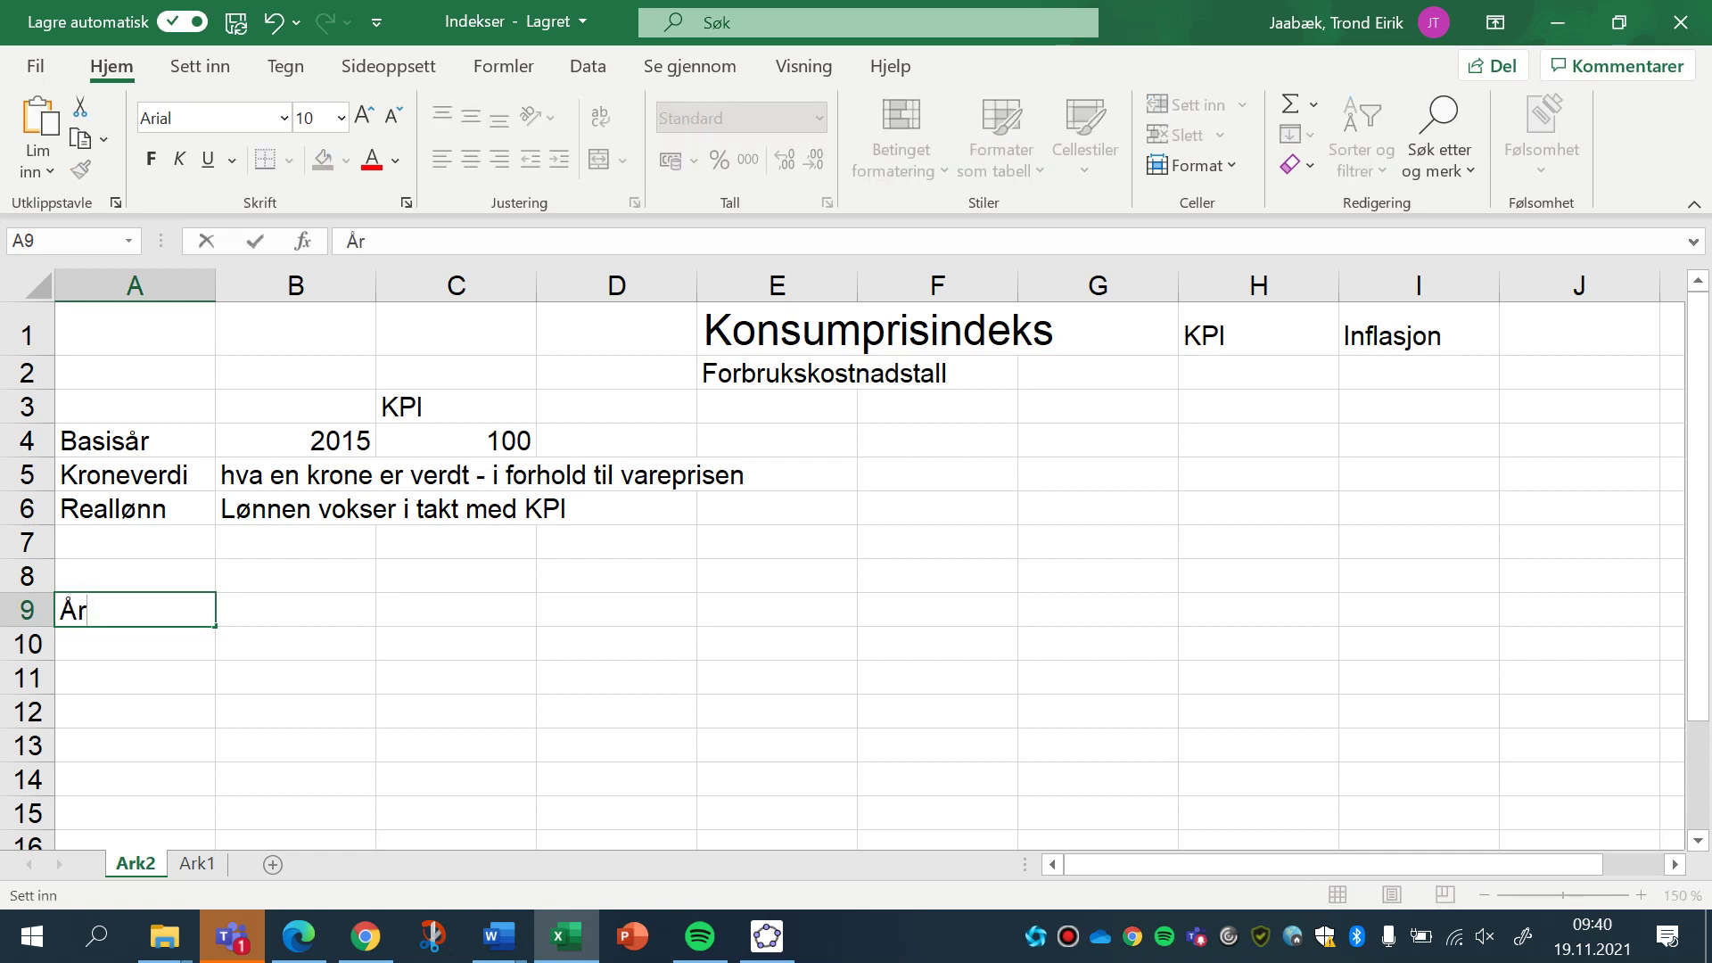
{"action": "key", "text": "Tab"}
{"action": "type", "text": "2015"}
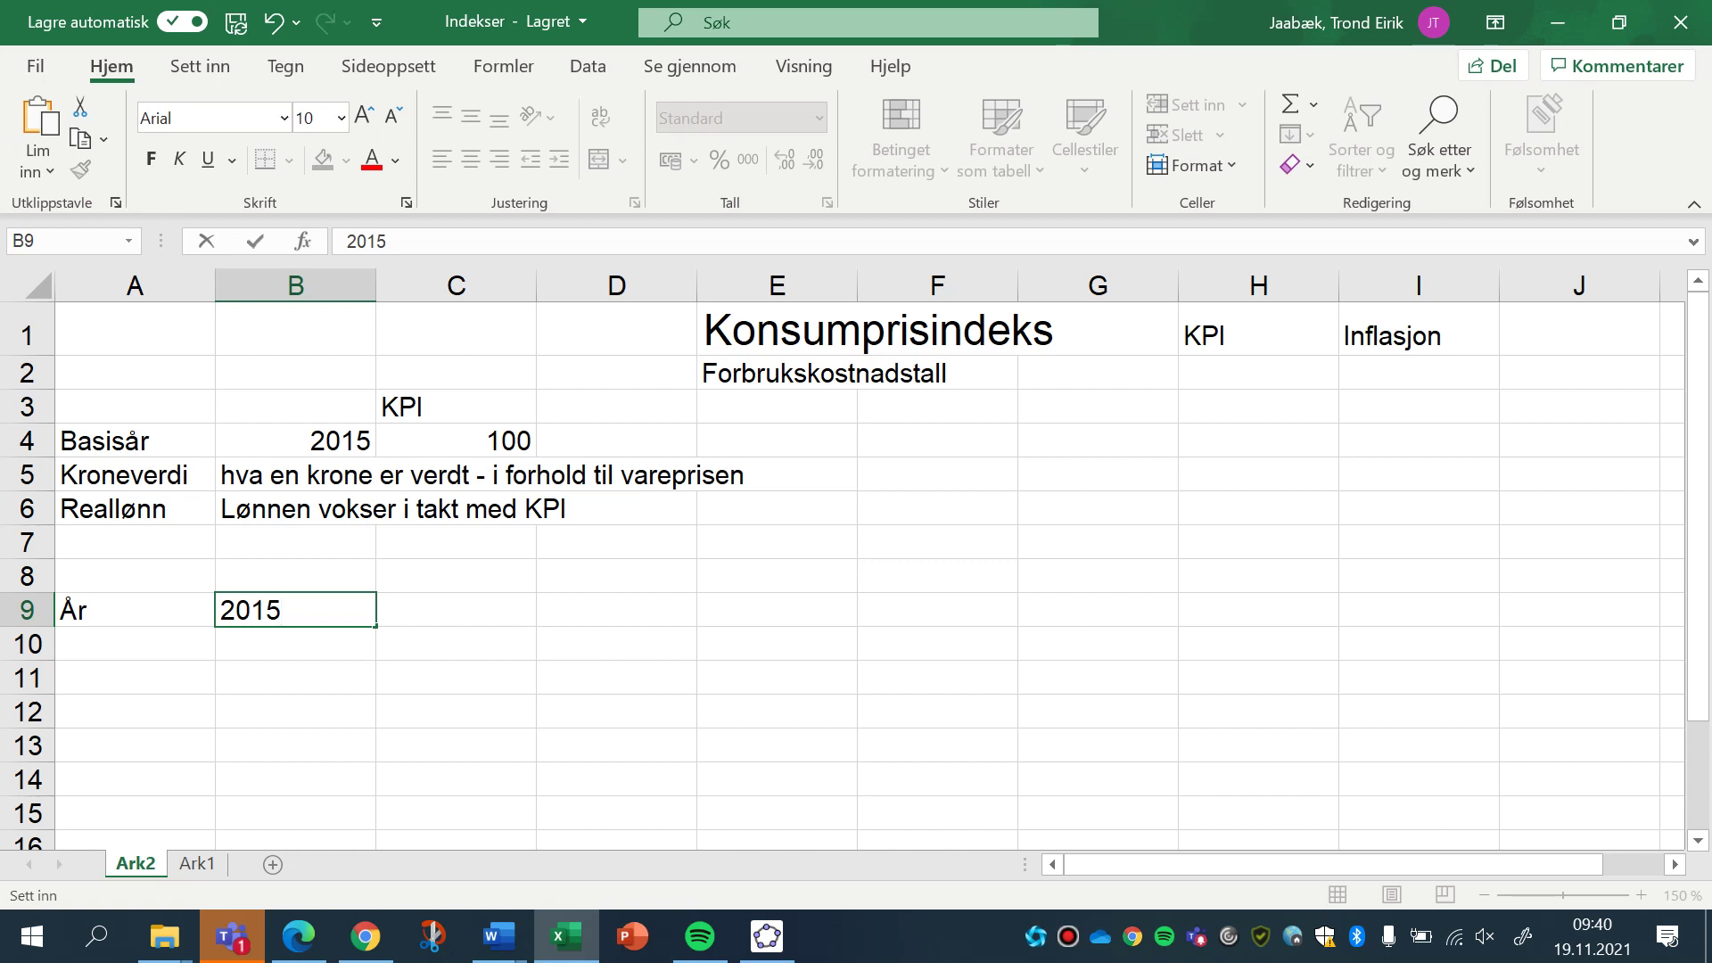
{"action": "key", "text": "Return"}
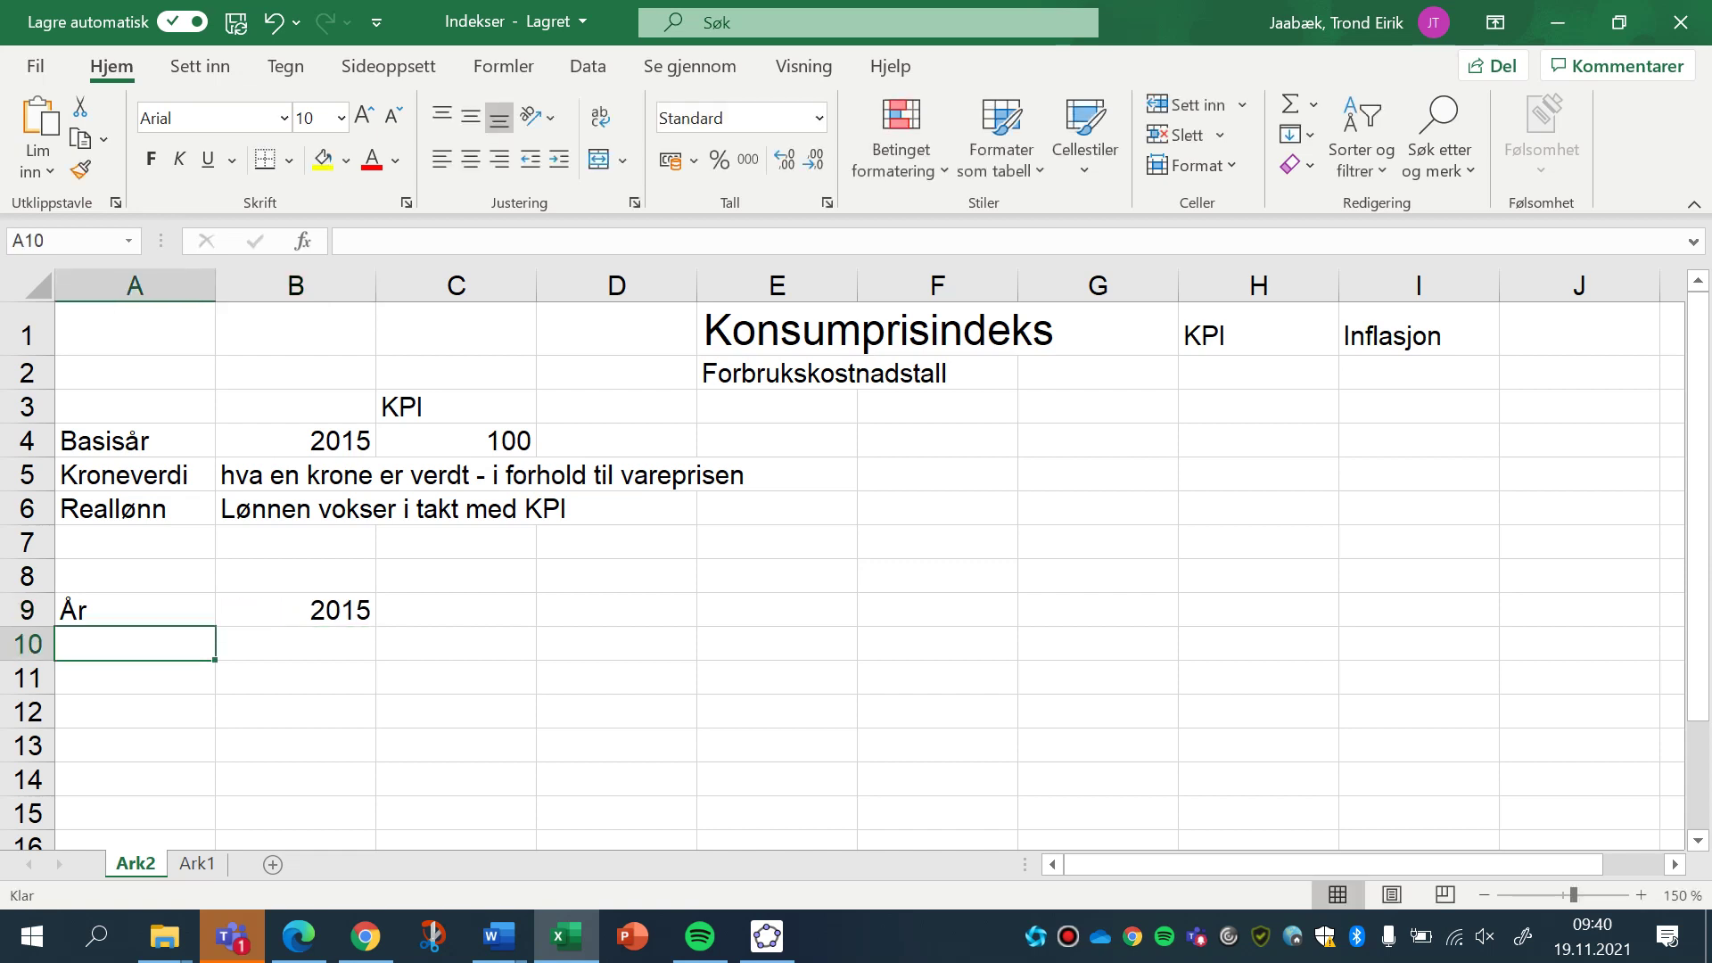
Enter the row label "Indeks" in A10 and the exercise heading "a)" in A8 above the table.
{"action": "type", "text": "Indeks"}
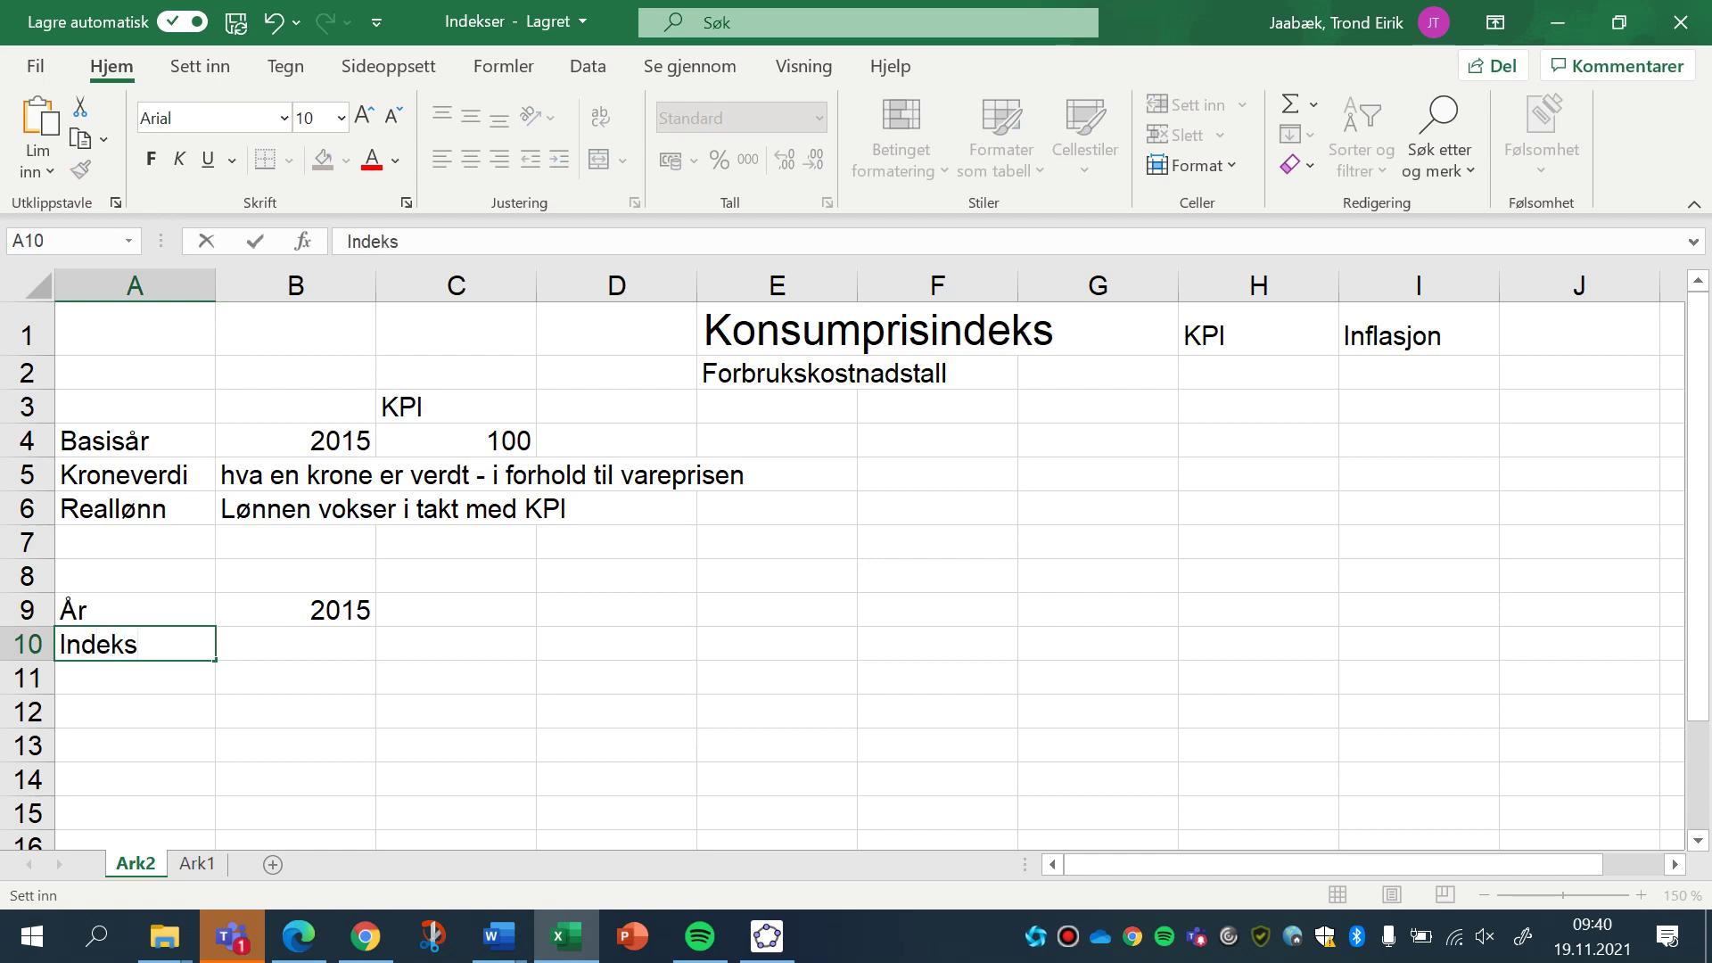
{"action": "key", "text": "Return"}
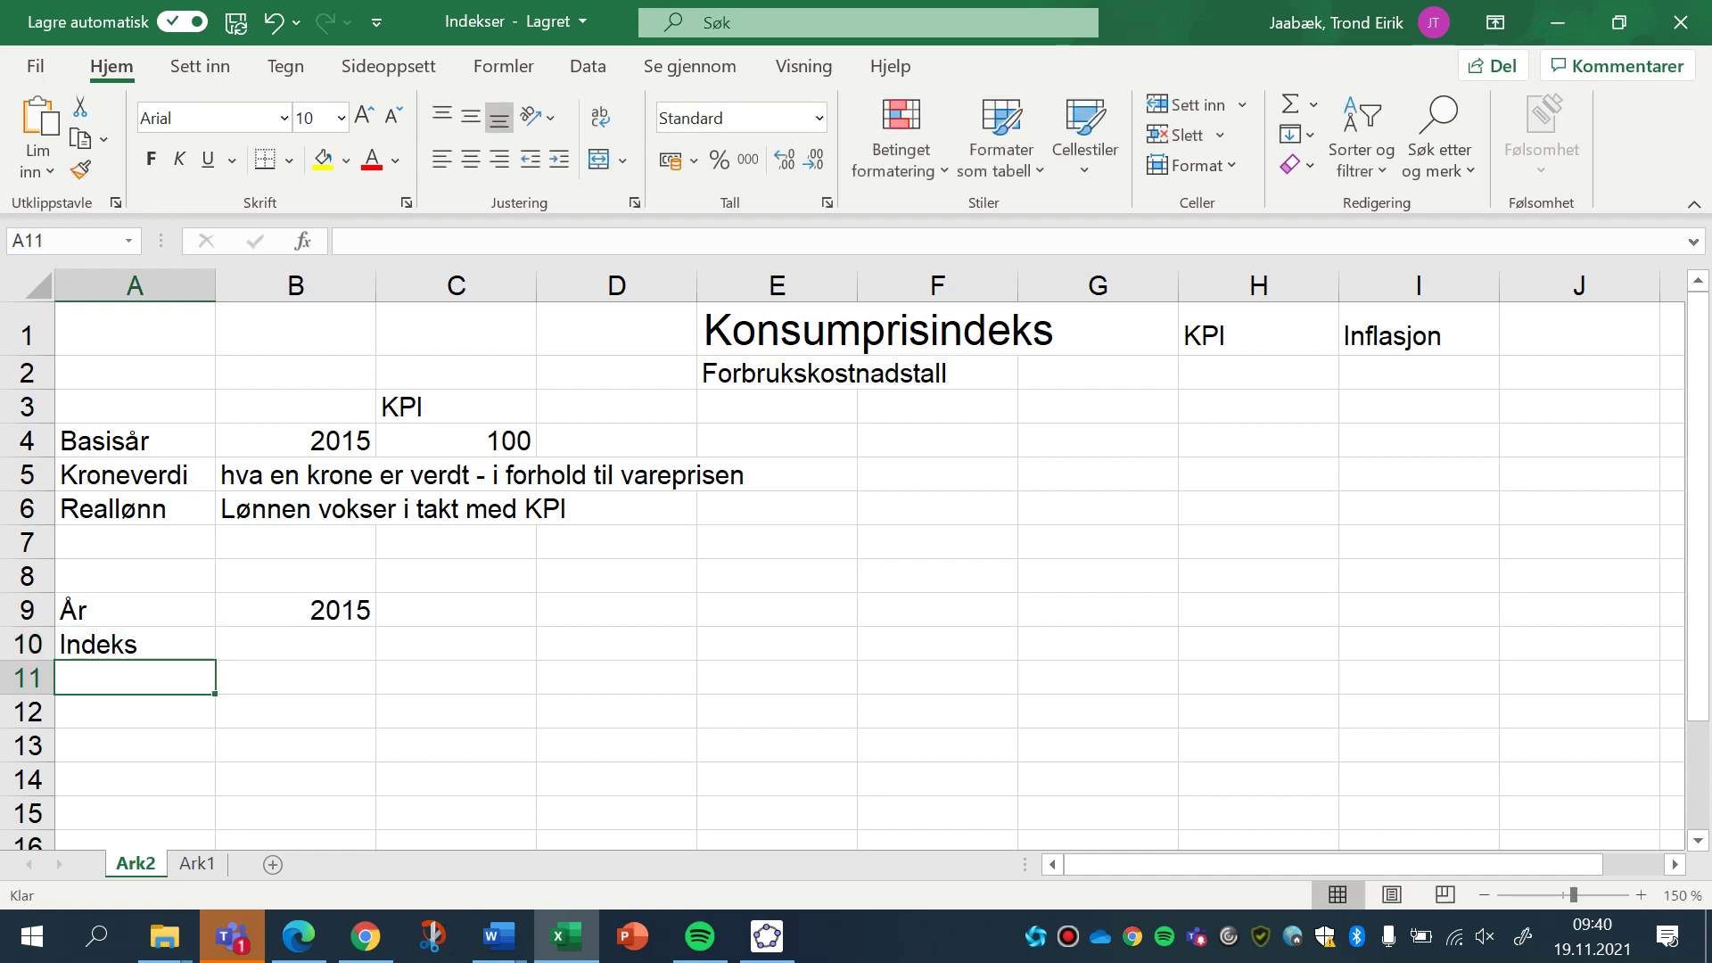
{"action": "left_click", "coordinate": [135, 575]}
{"action": "type", "text": "a)"}
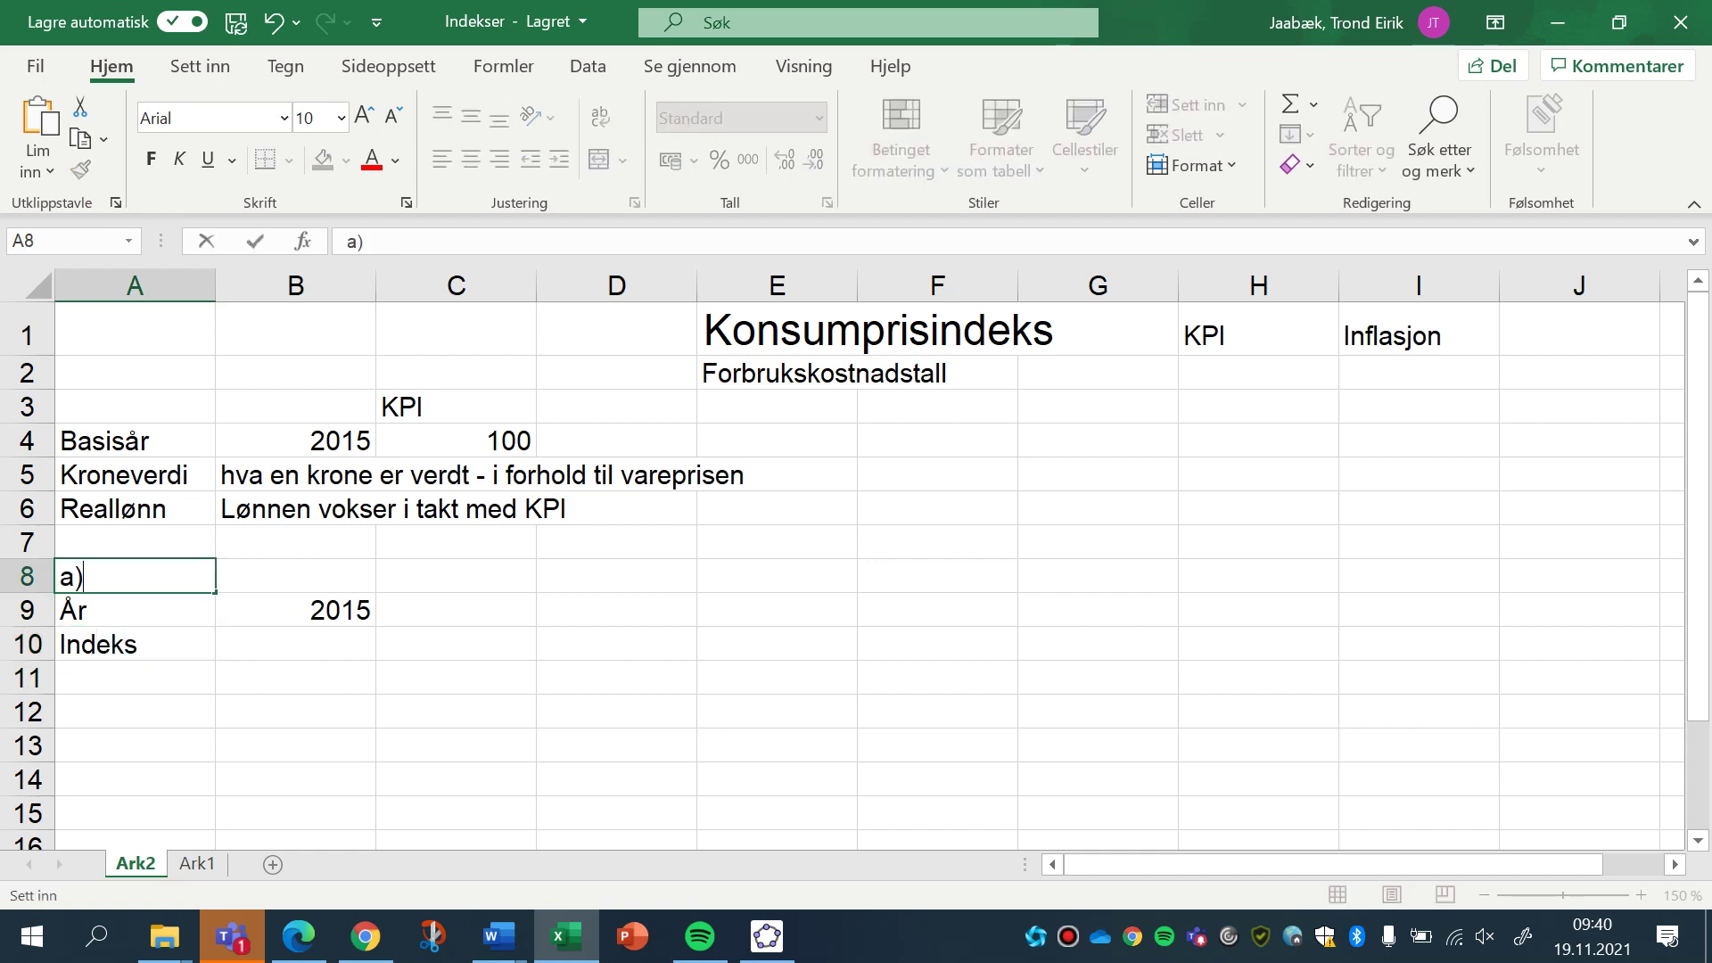
Enter the 2015 index value 100 in B10 and the row label "Pris" in A11.
{"action": "left_click", "coordinate": [295, 643]}
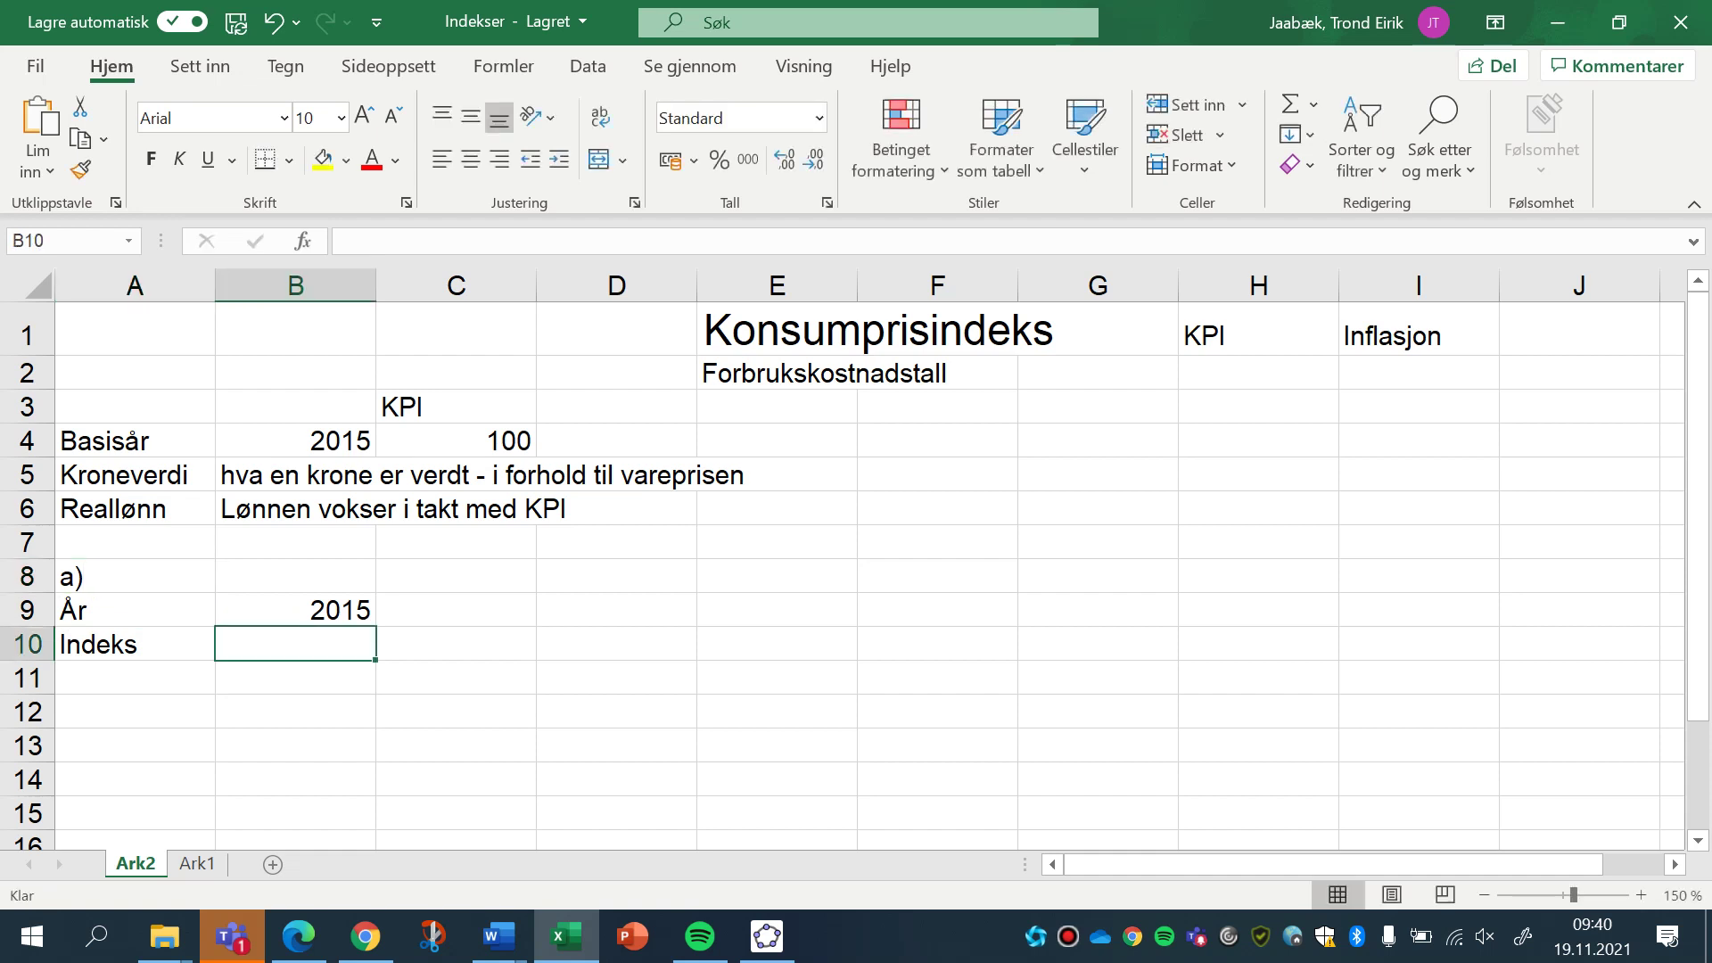
{"action": "type", "text": "100"}
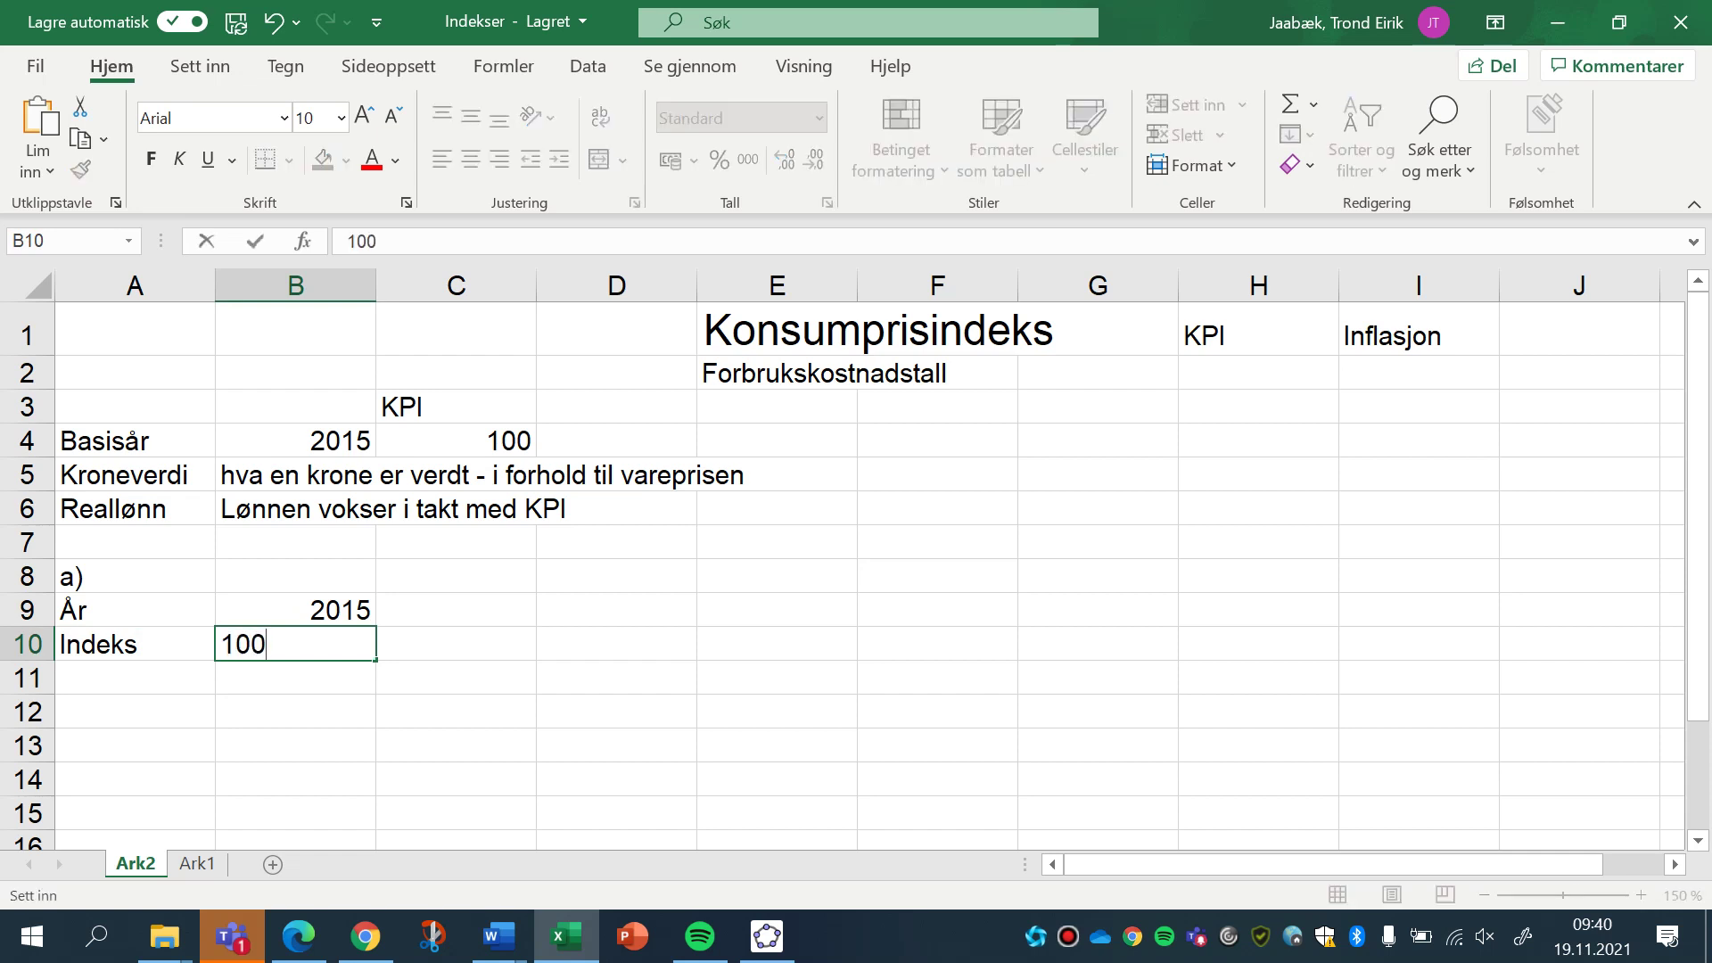
{"action": "left_click", "coordinate": [134, 677]}
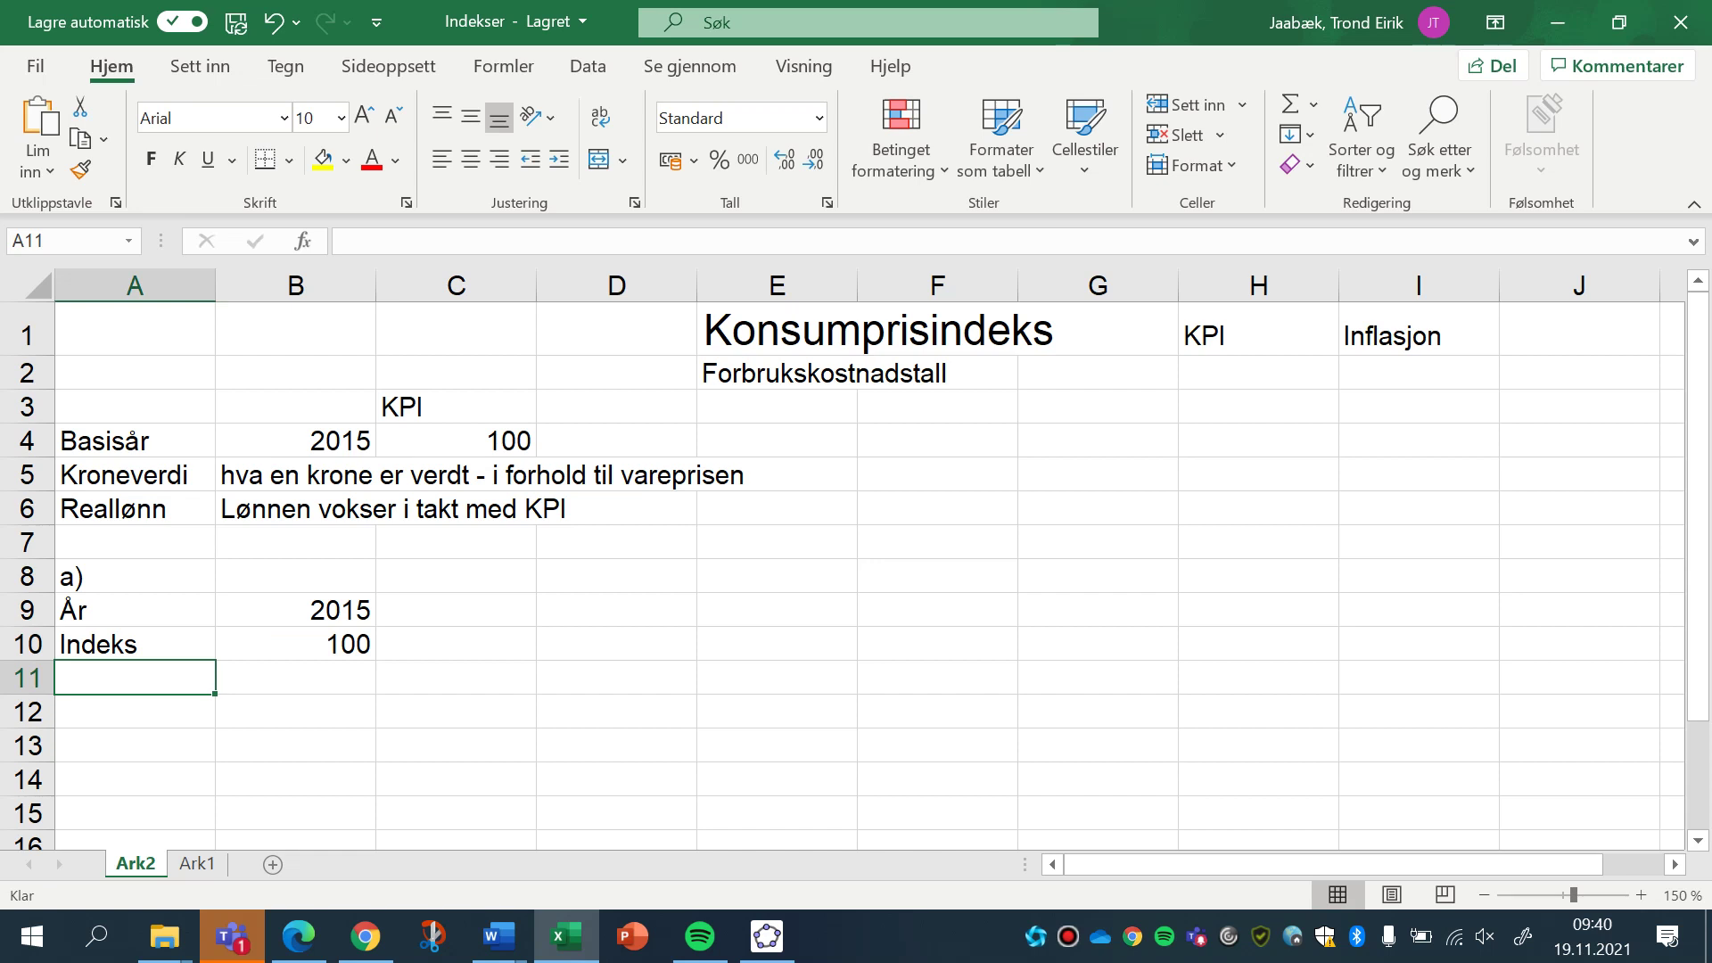
{"action": "type", "text": "Pris"}
Enter the comparison year 2019 in cell C9 of the År row.
{"action": "left_click", "coordinate": [455, 610]}
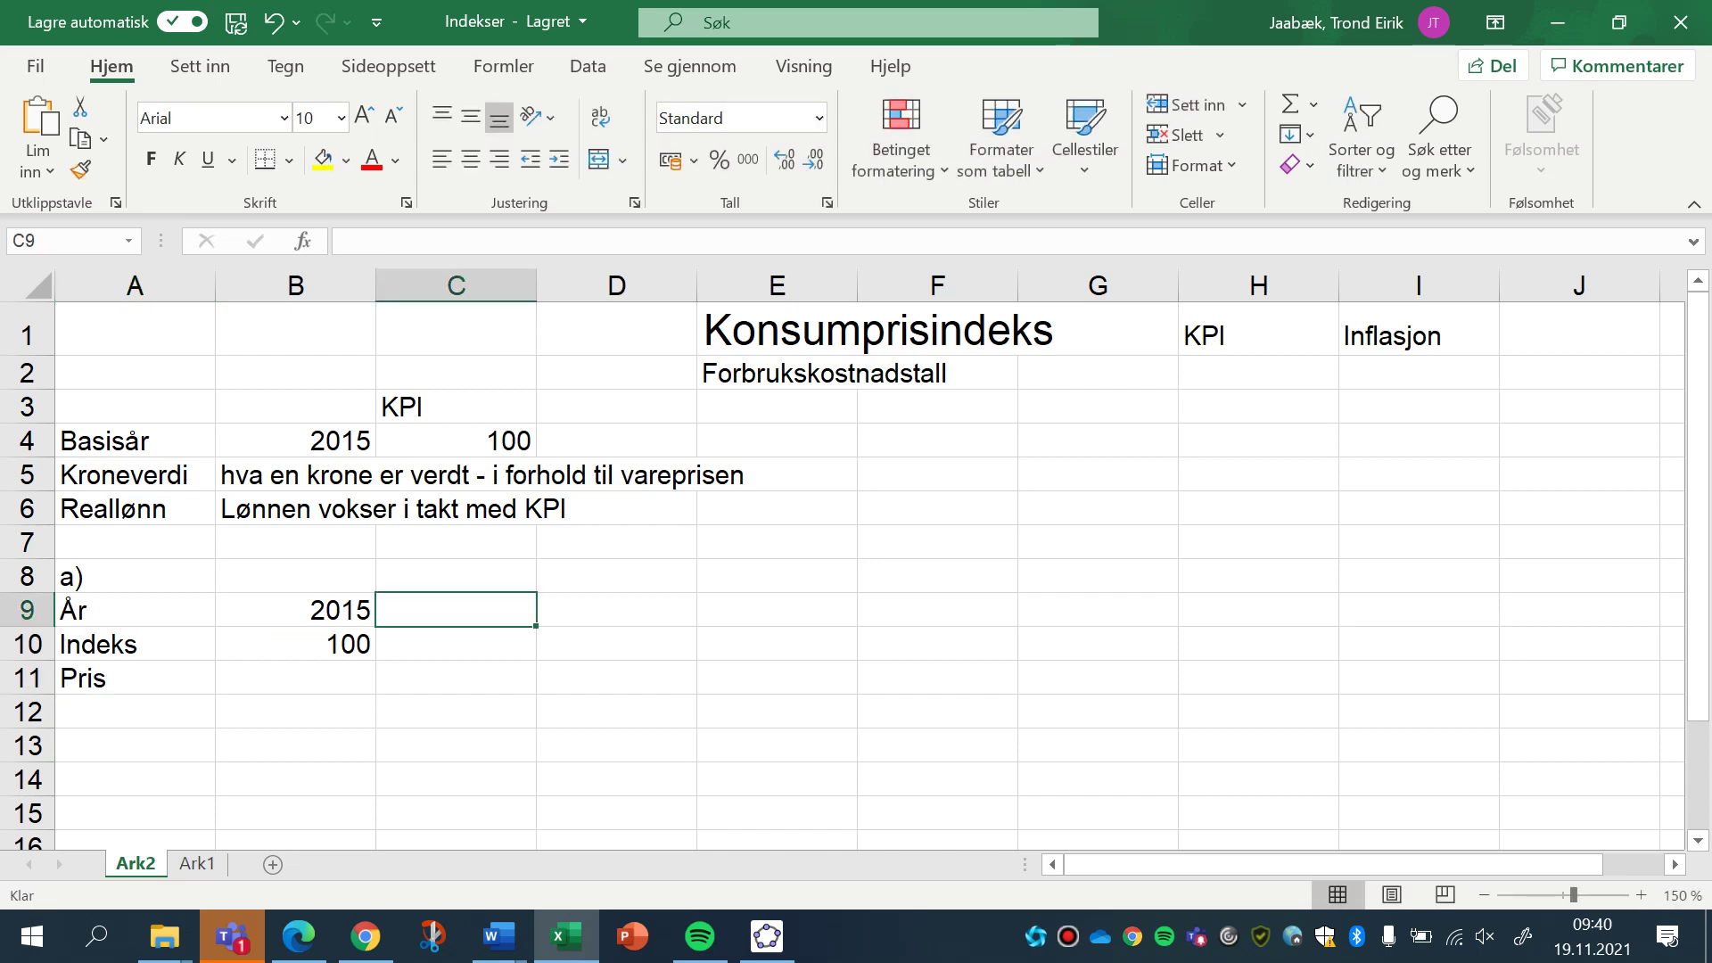
{"action": "type", "text": "20919"}
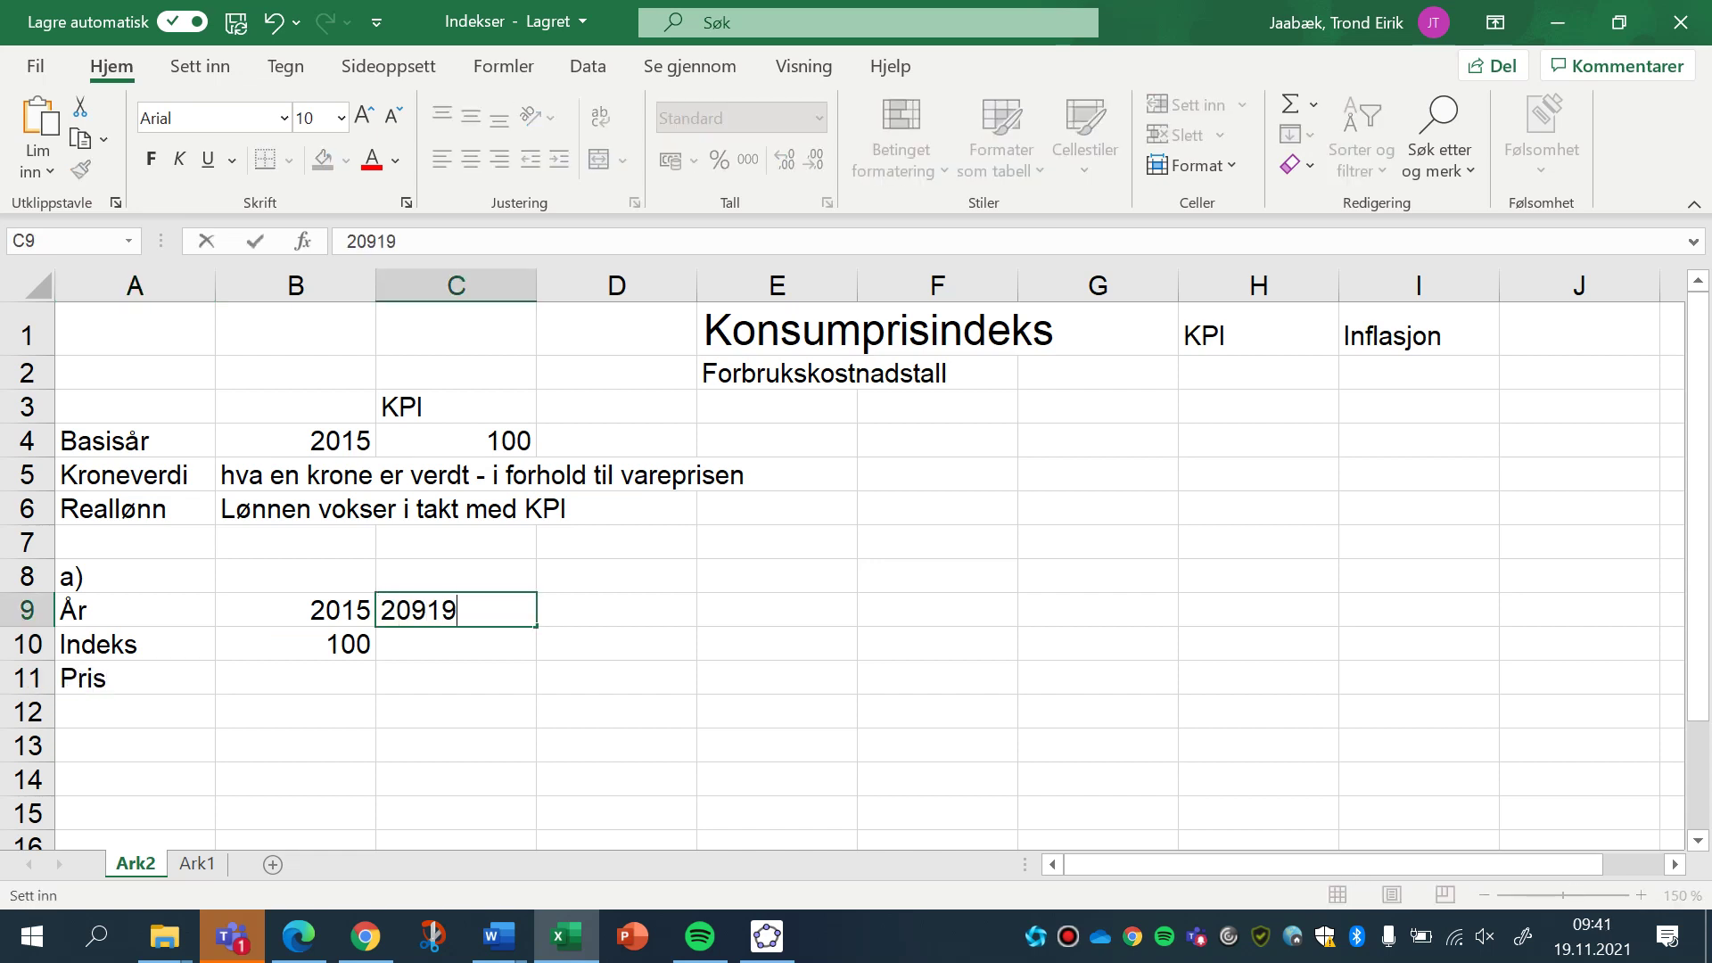
{"action": "key", "text": "BackSpace"}
{"action": "key", "text": "BackSpace"}
{"action": "key", "text": "BackSpace"}
{"action": "type", "text": "19"}
{"action": "key", "text": "Return"}
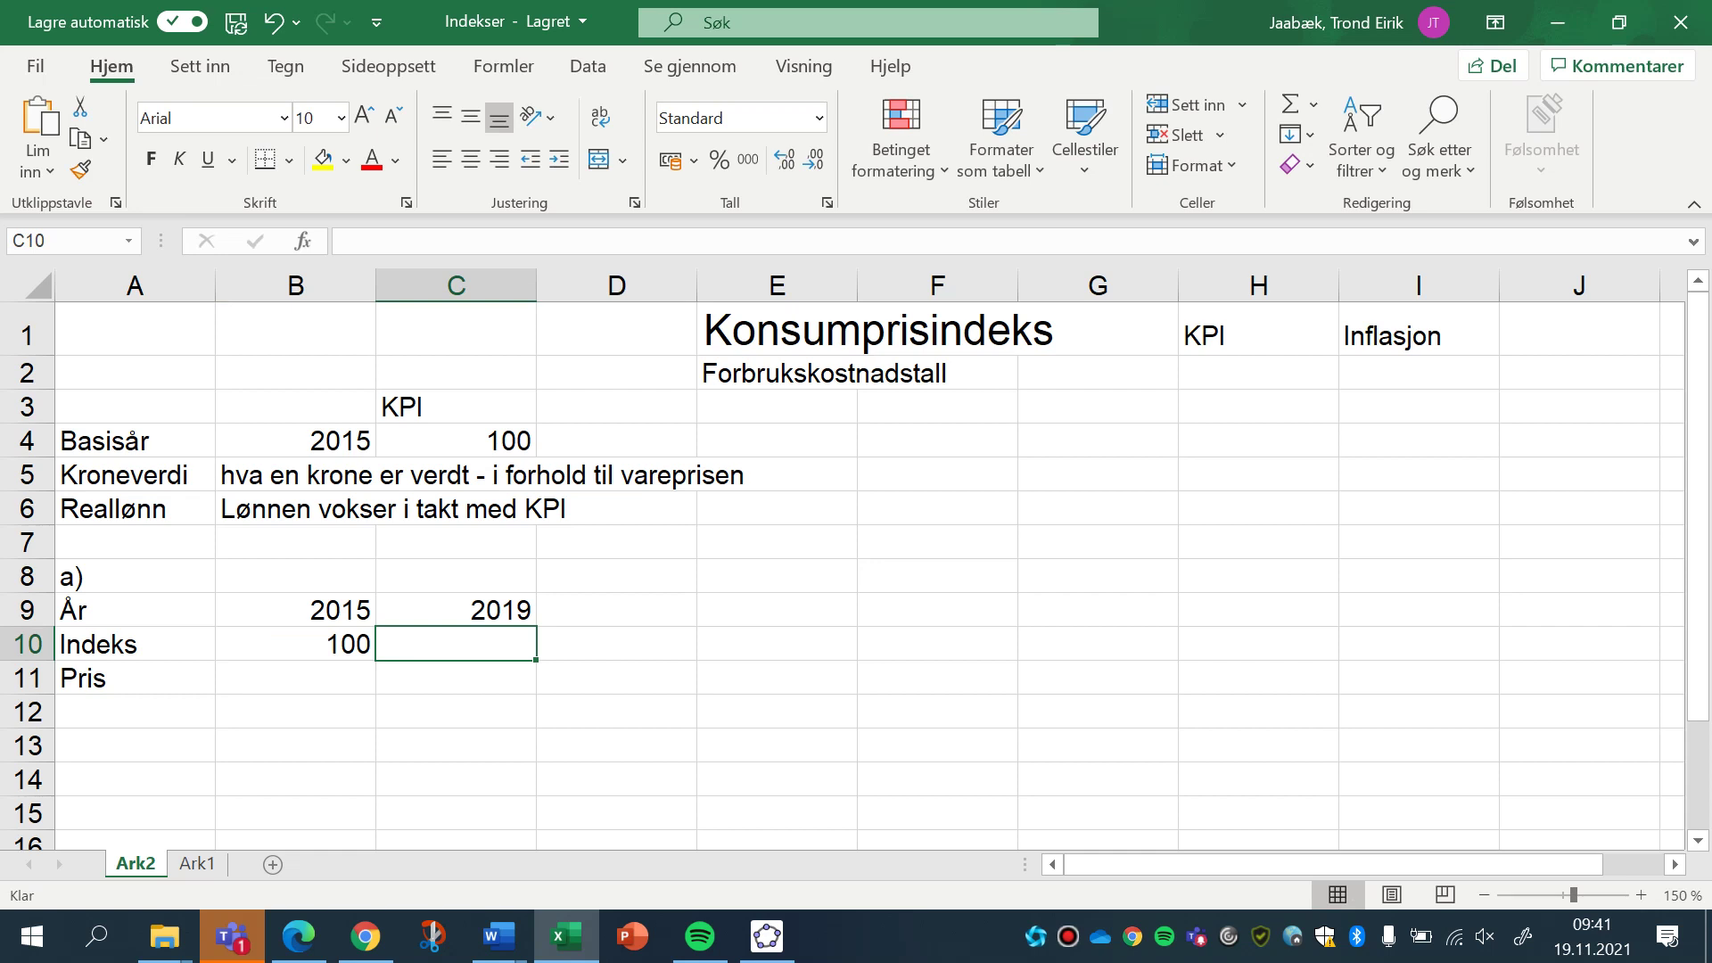
Fill in the Pris row with 58959 for 2019 in C11 and 55122 for 2015 in B11.
{"action": "left_click", "coordinate": [456, 677]}
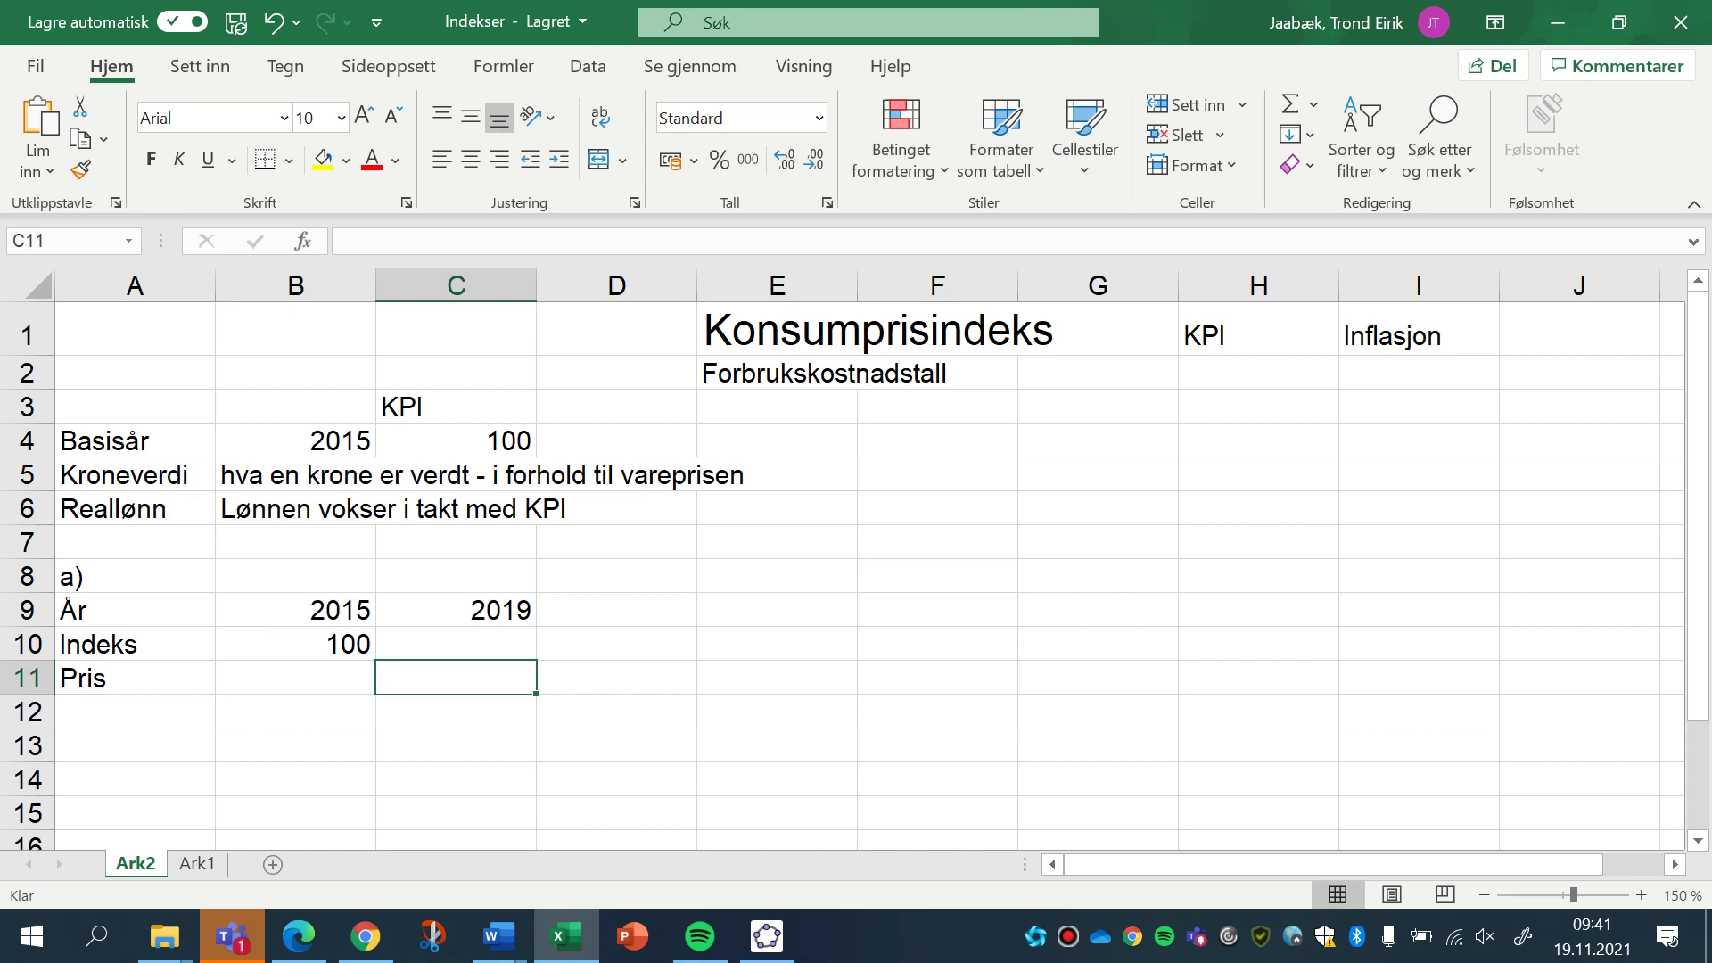
{"action": "type", "text": "58"}
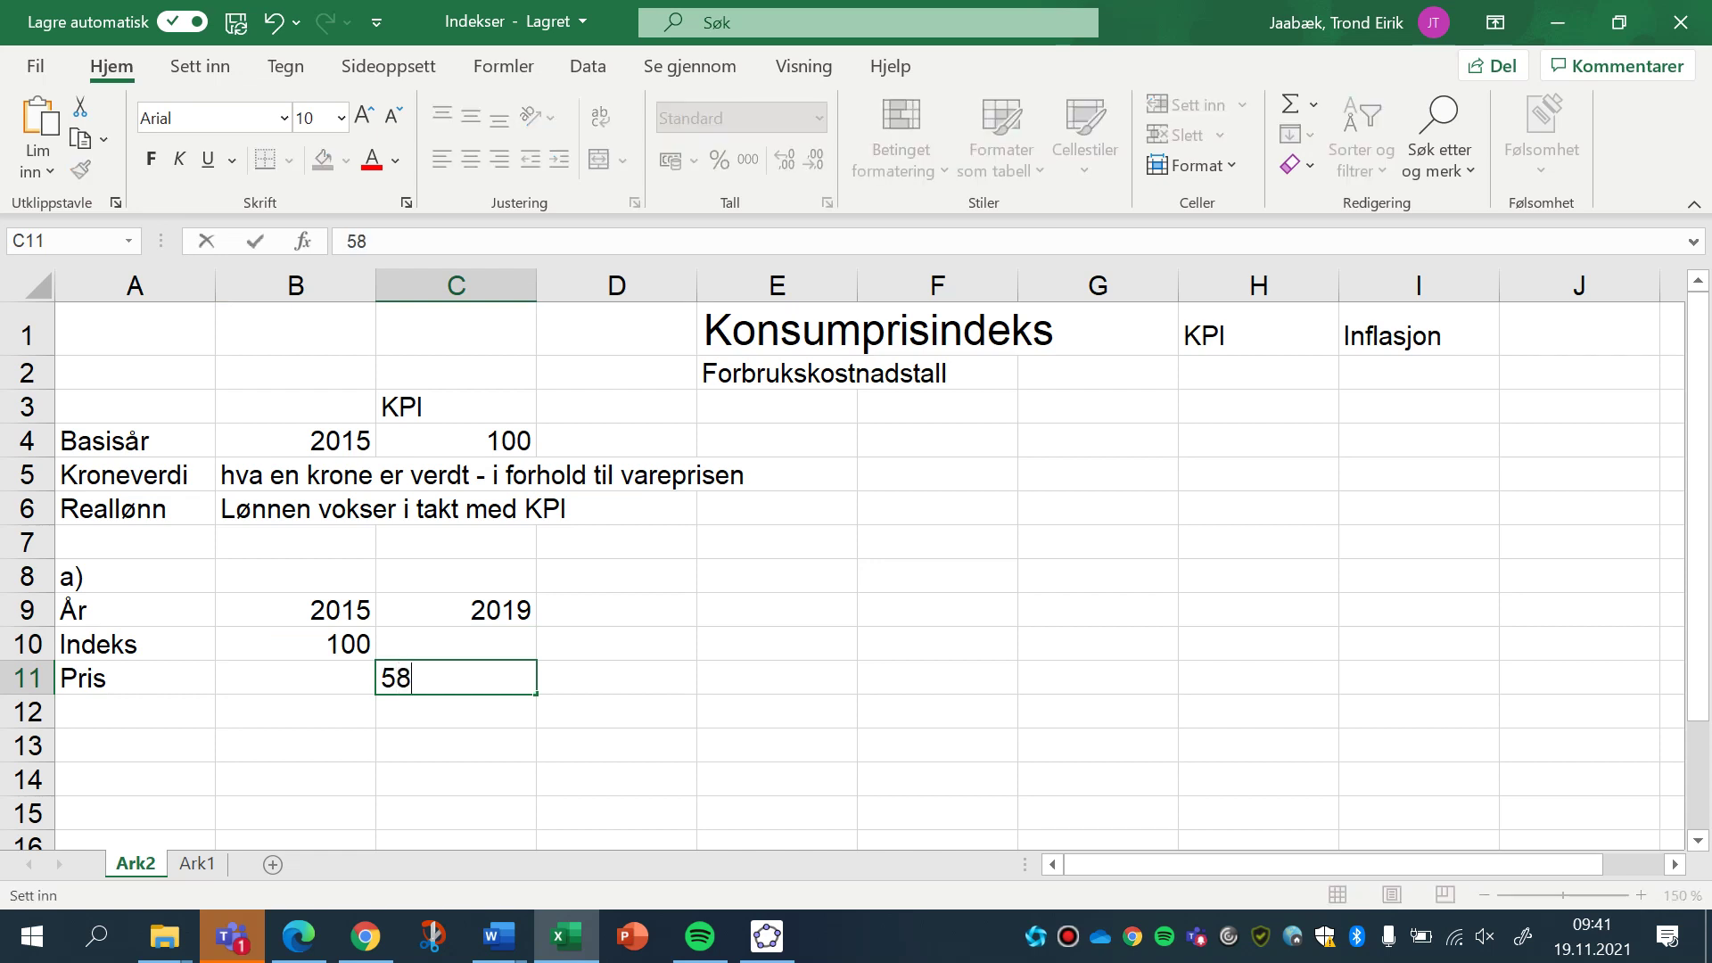
{"action": "type", "text": "959"}
{"action": "key", "text": "Left"}
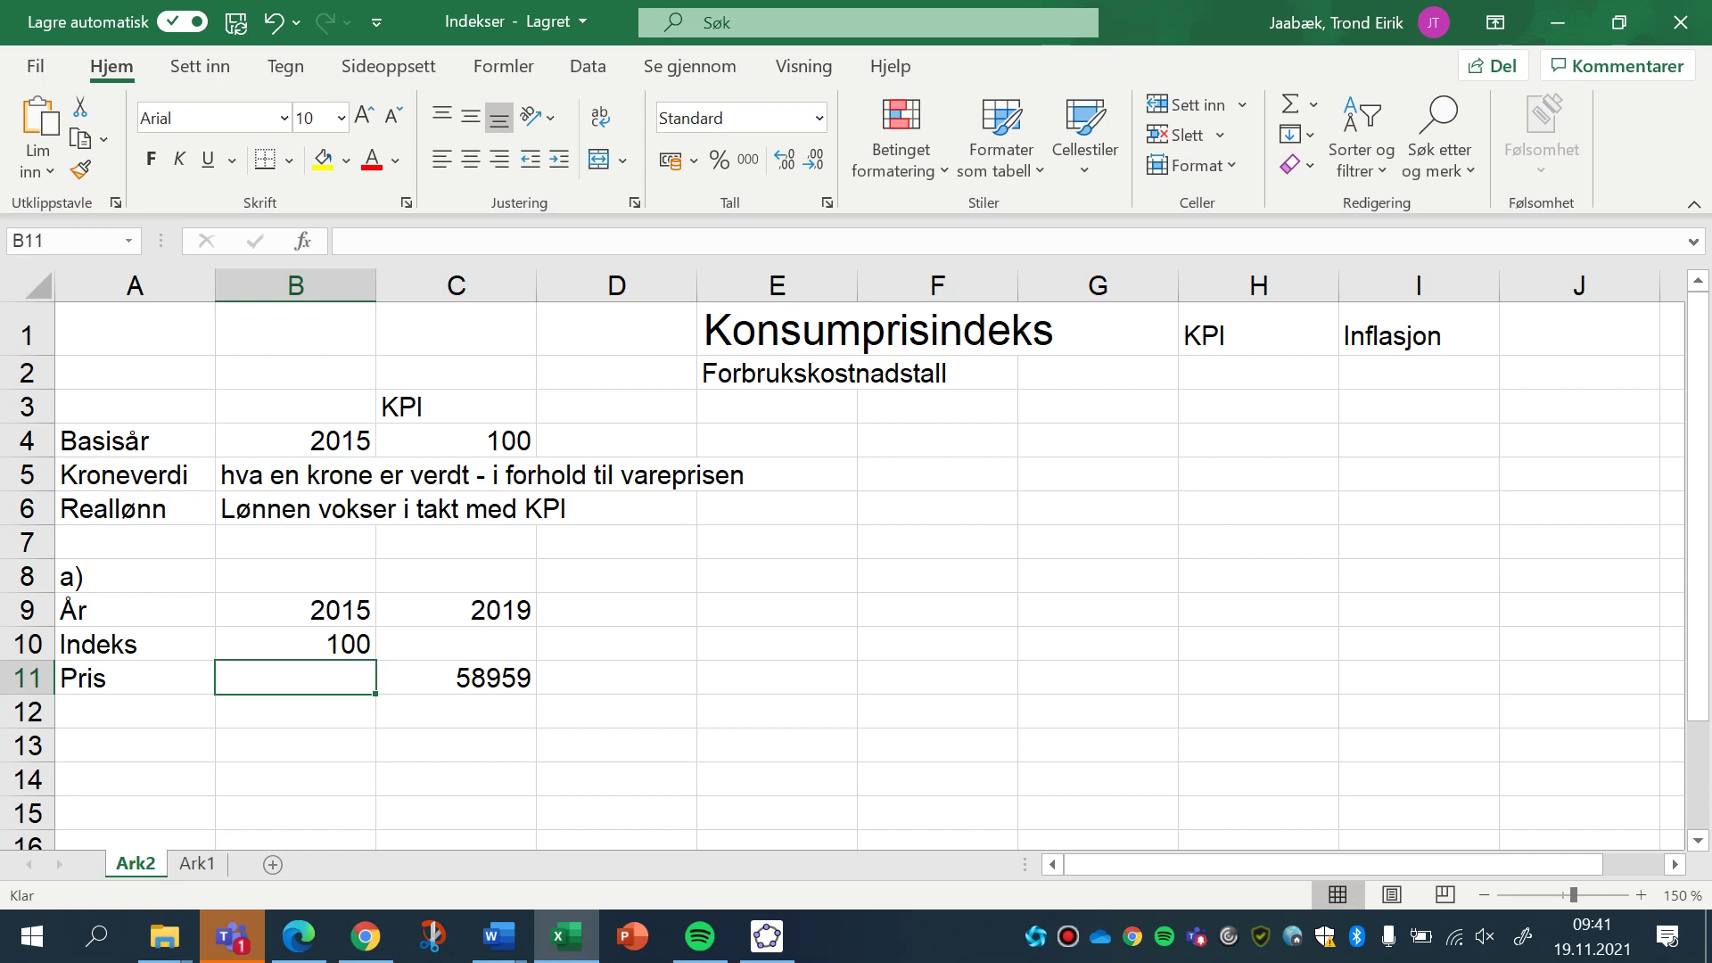
{"action": "type", "text": "55122"}
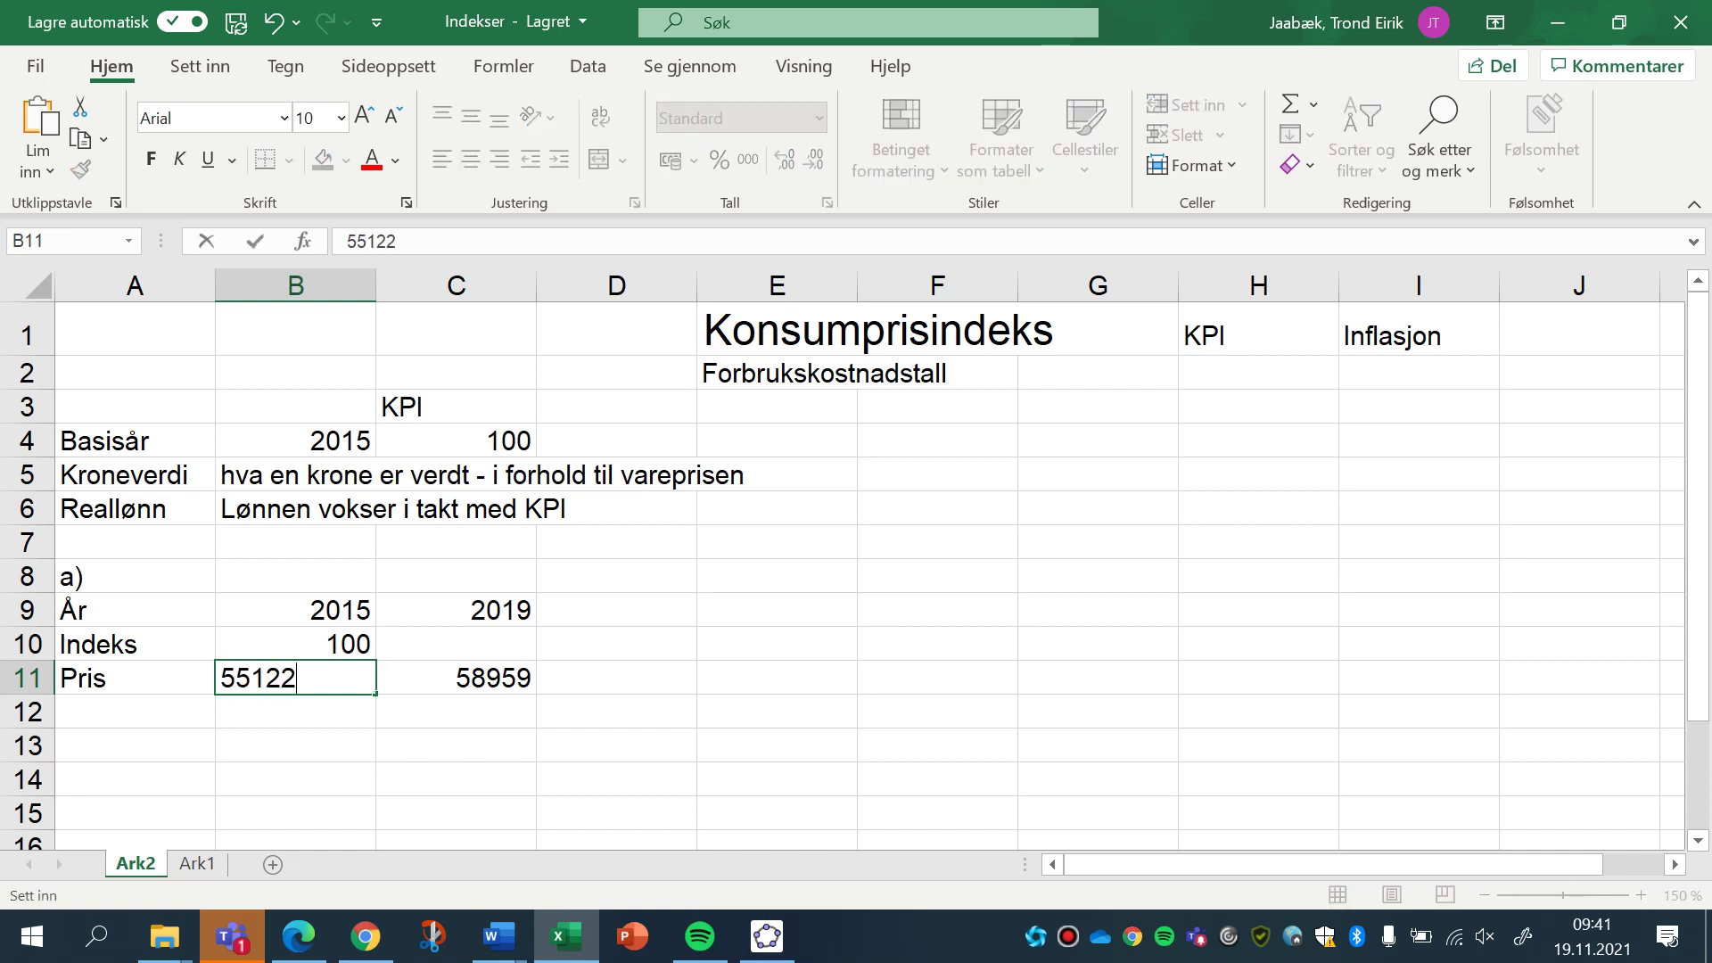
{"action": "left_click", "coordinate": [456, 643]}
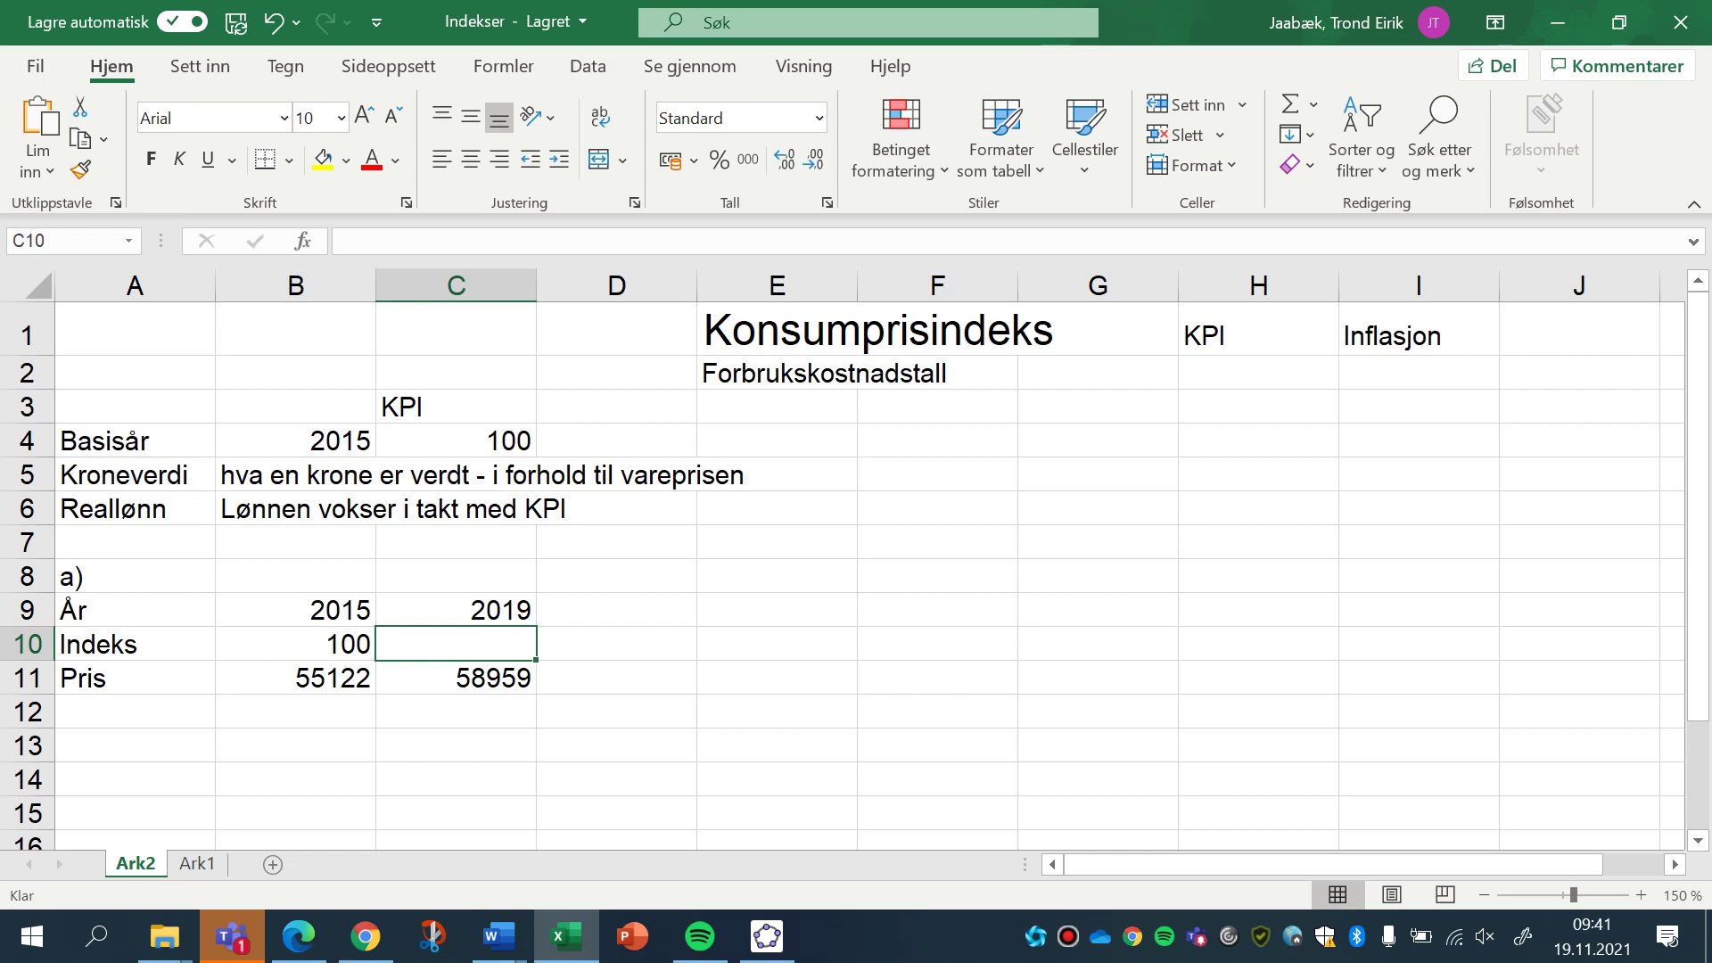
Apply all borders to the table in A9:C11.
{"action": "left_click_drag", "start_coordinate": [134, 610], "coordinate": [534, 689]}
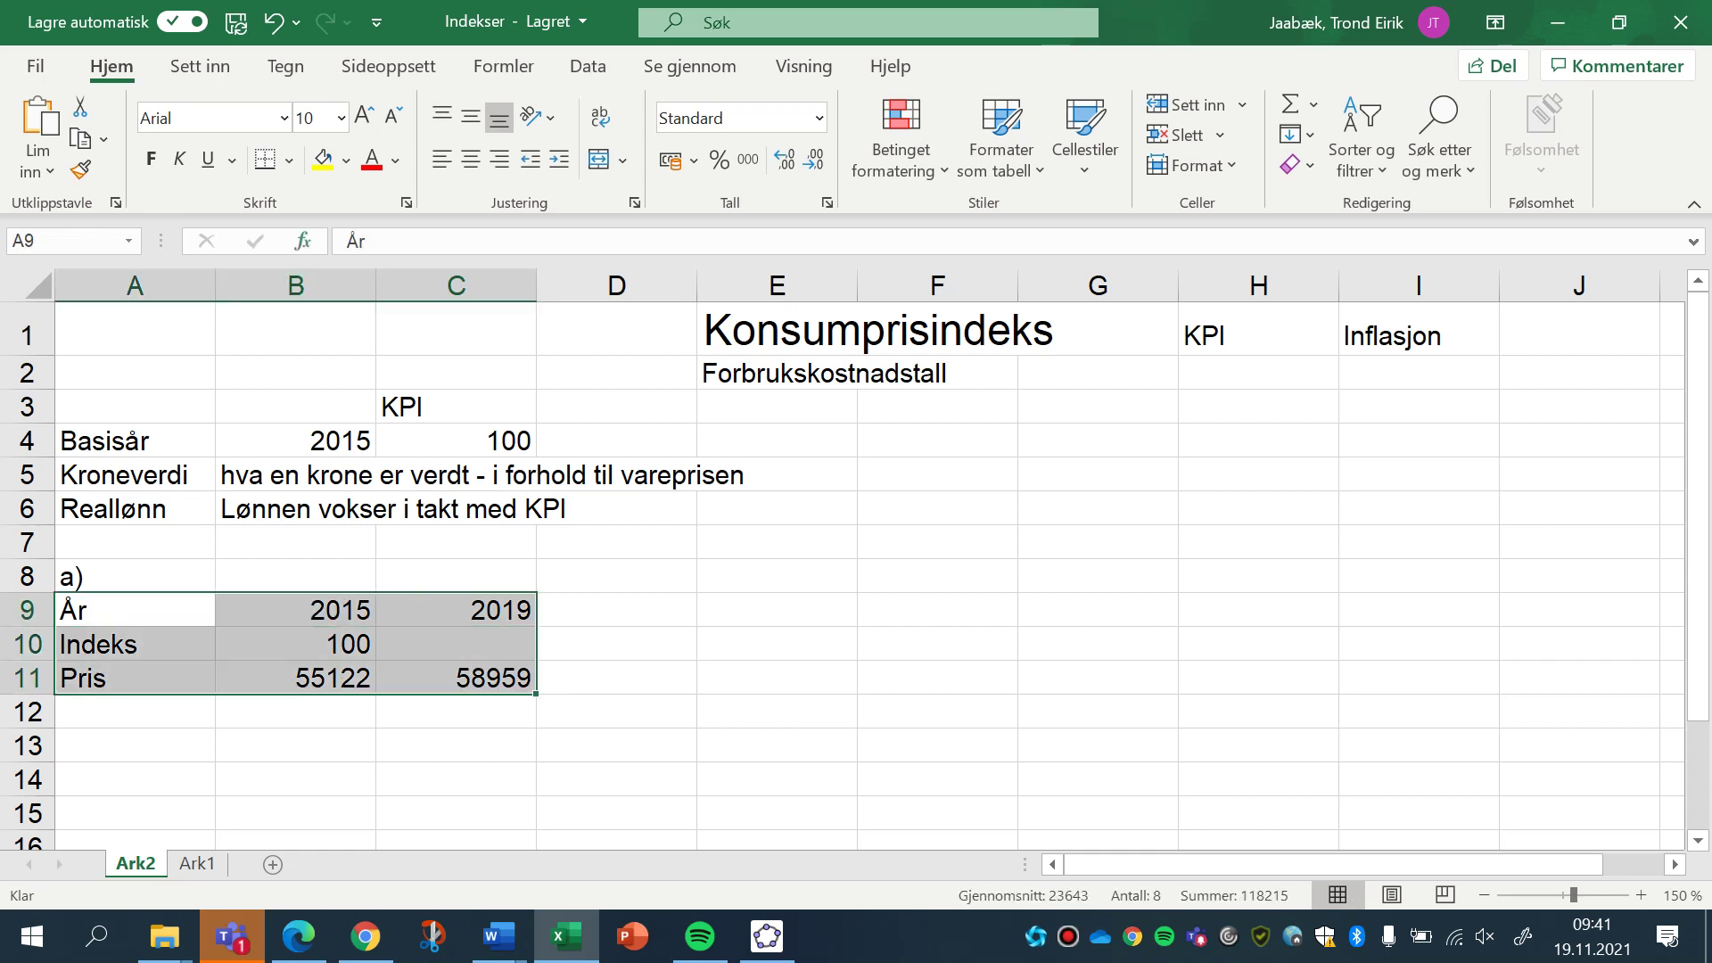
{"action": "left_click", "coordinate": [289, 160]}
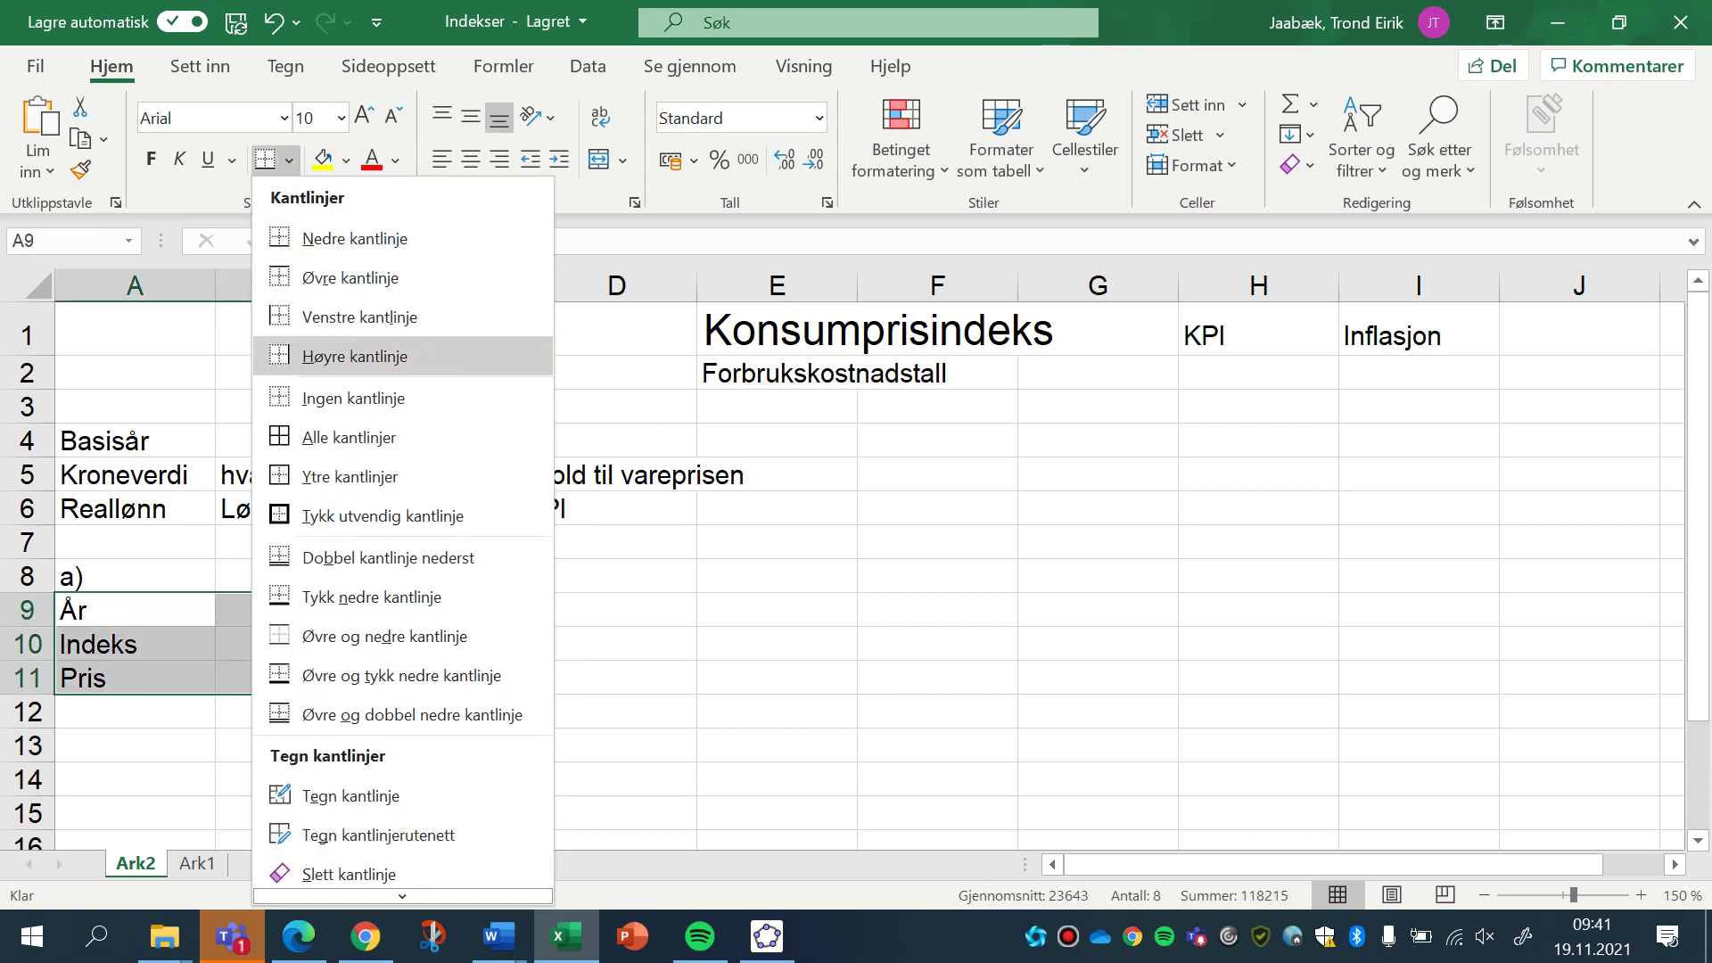
{"action": "left_click", "coordinate": [349, 437]}
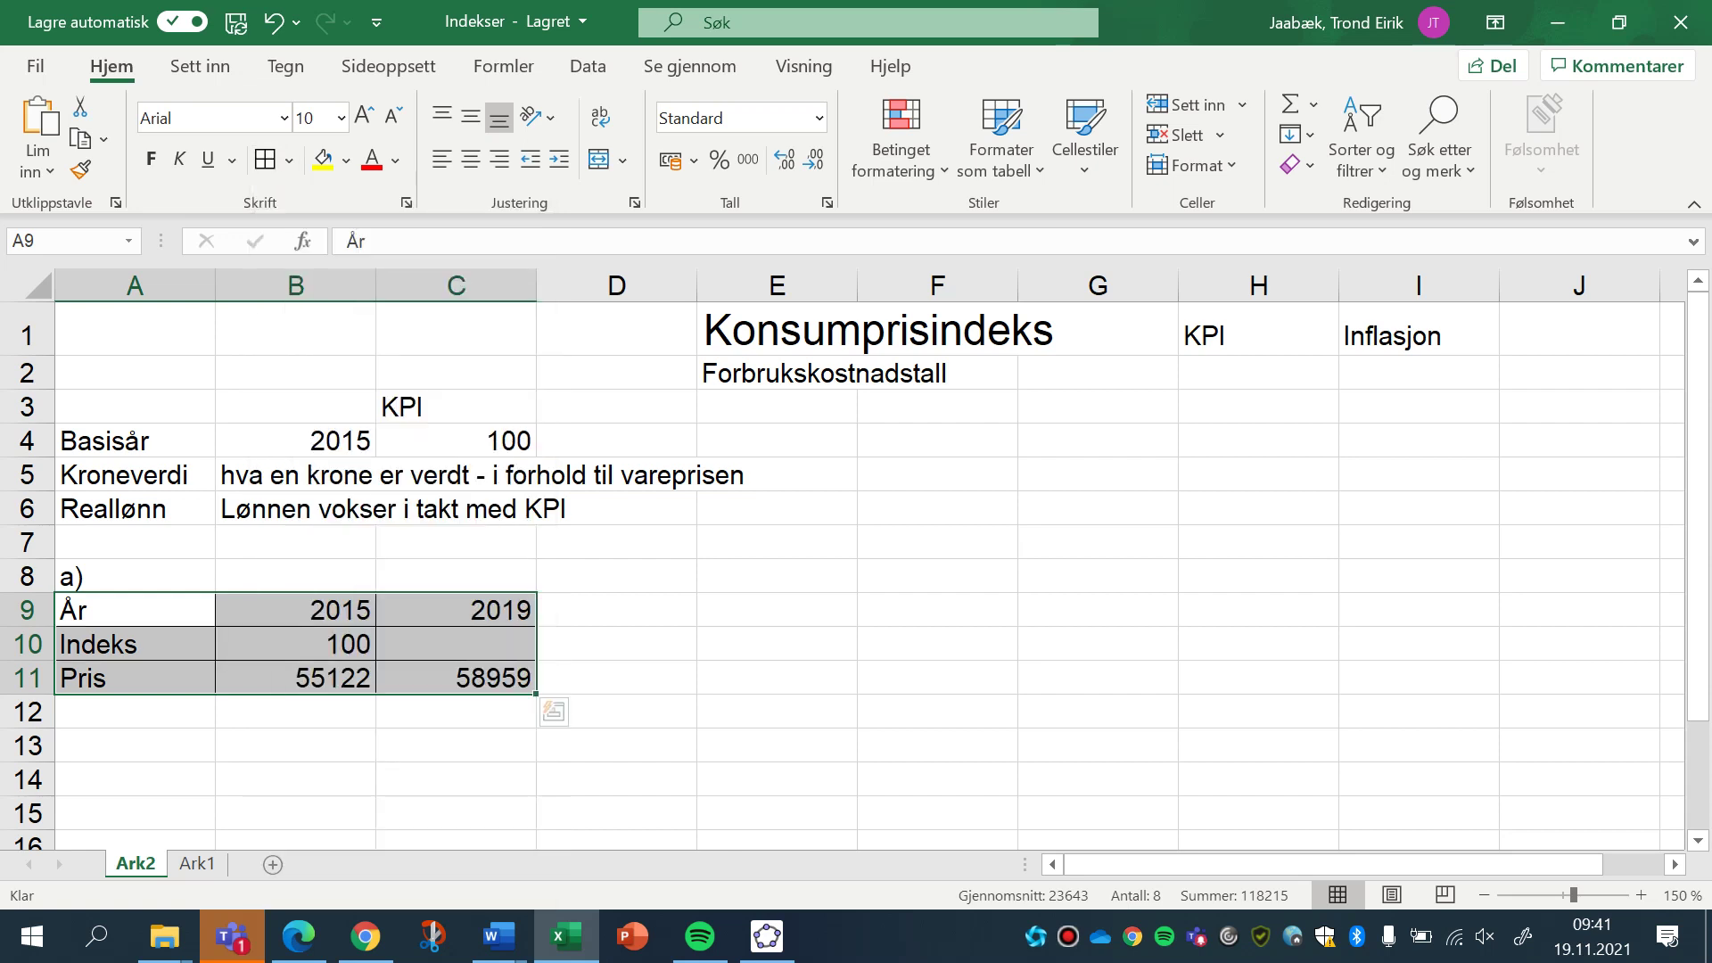
{"action": "left_click", "coordinate": [616, 677]}
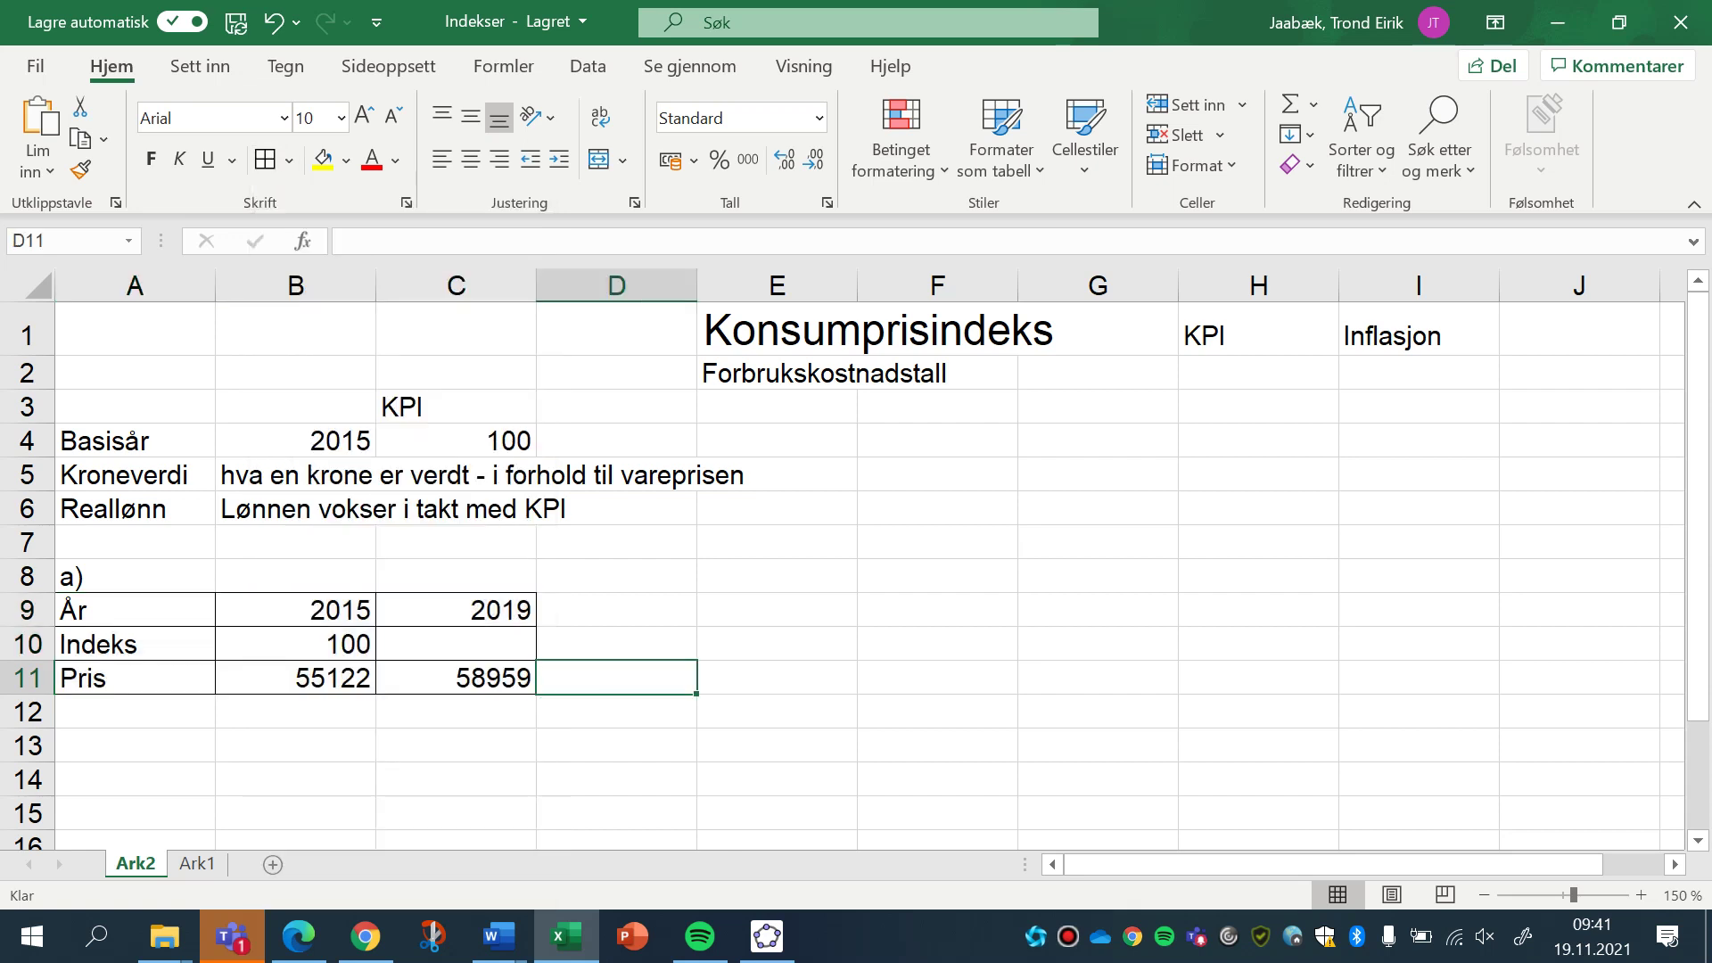
Make the text in the table range A9:C11 bold.
{"action": "left_click_drag", "start_coordinate": [134, 610], "coordinate": [482, 678]}
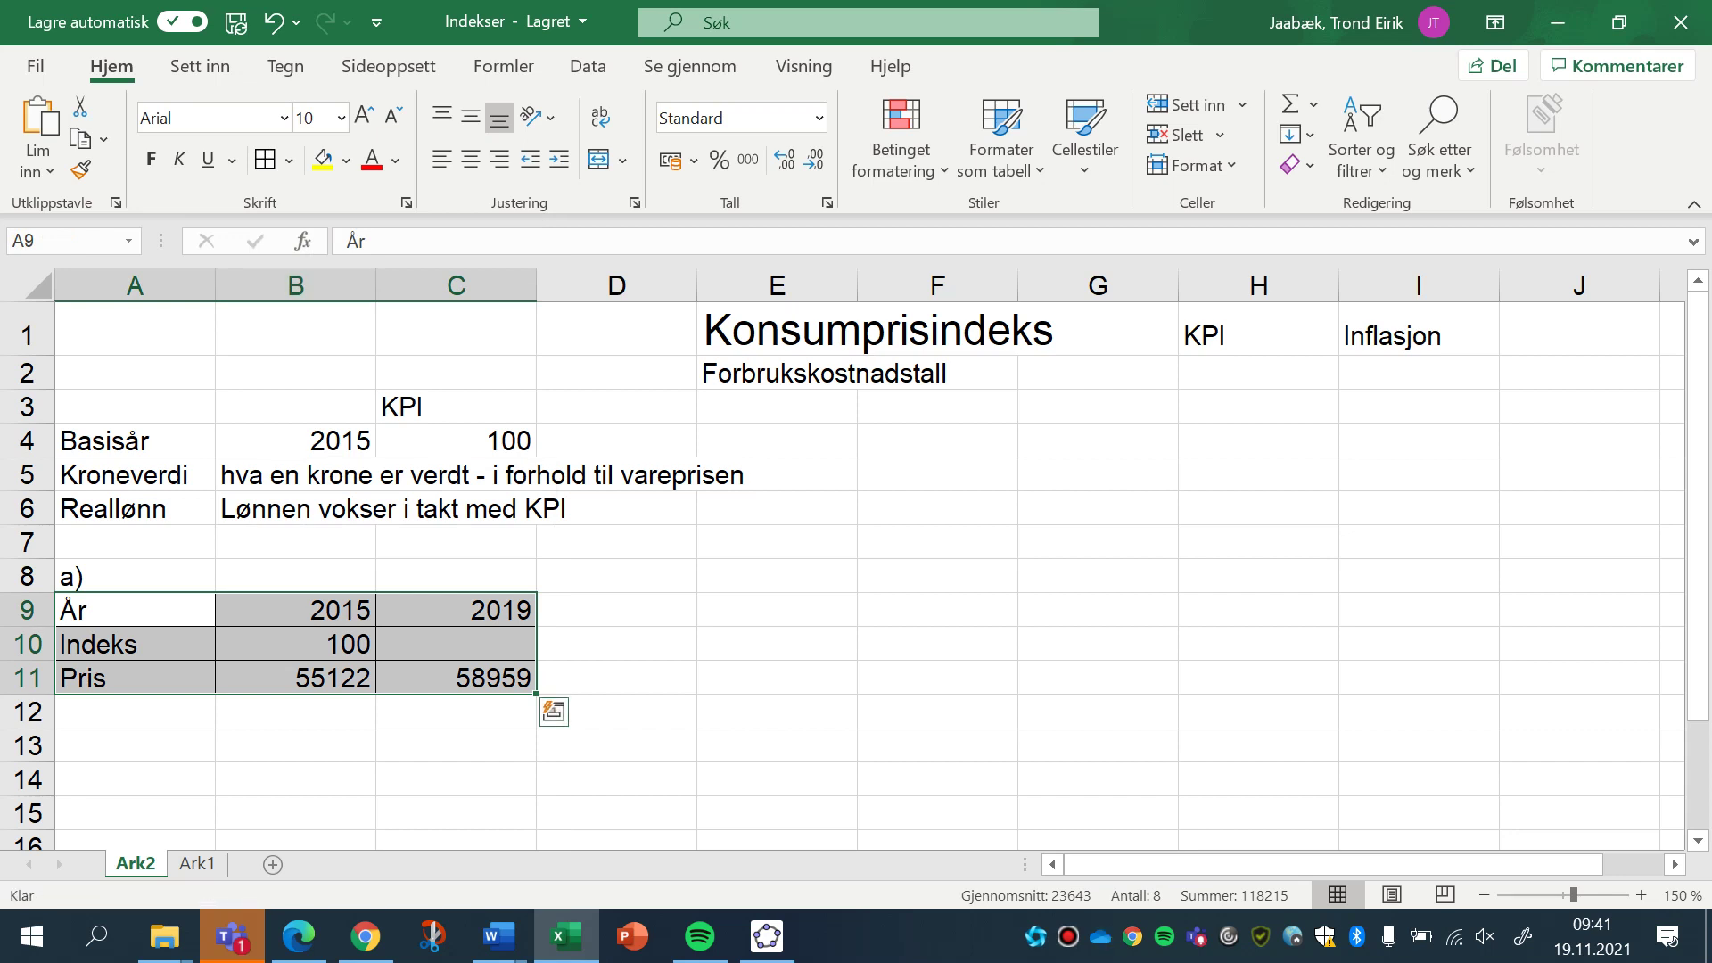
{"action": "right_click", "coordinate": [463, 642]}
{"action": "mouse_move", "coordinate": [535, 602]}
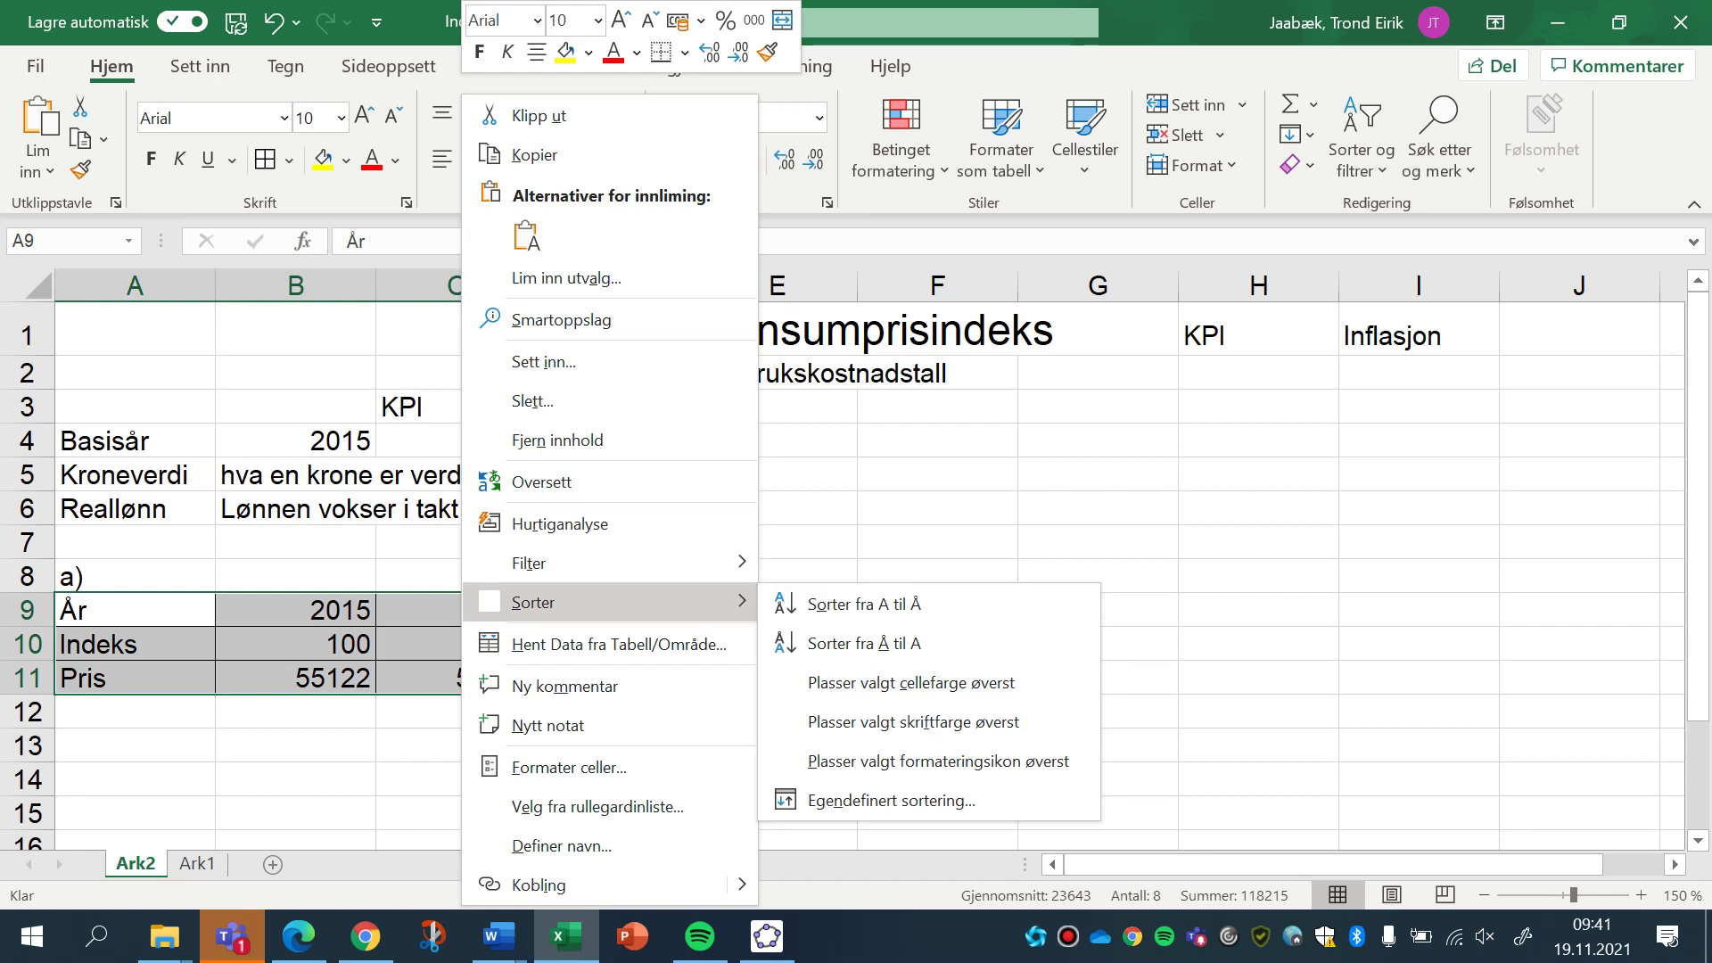
{"action": "key", "text": "Escape"}
{"action": "key", "text": "Escape"}
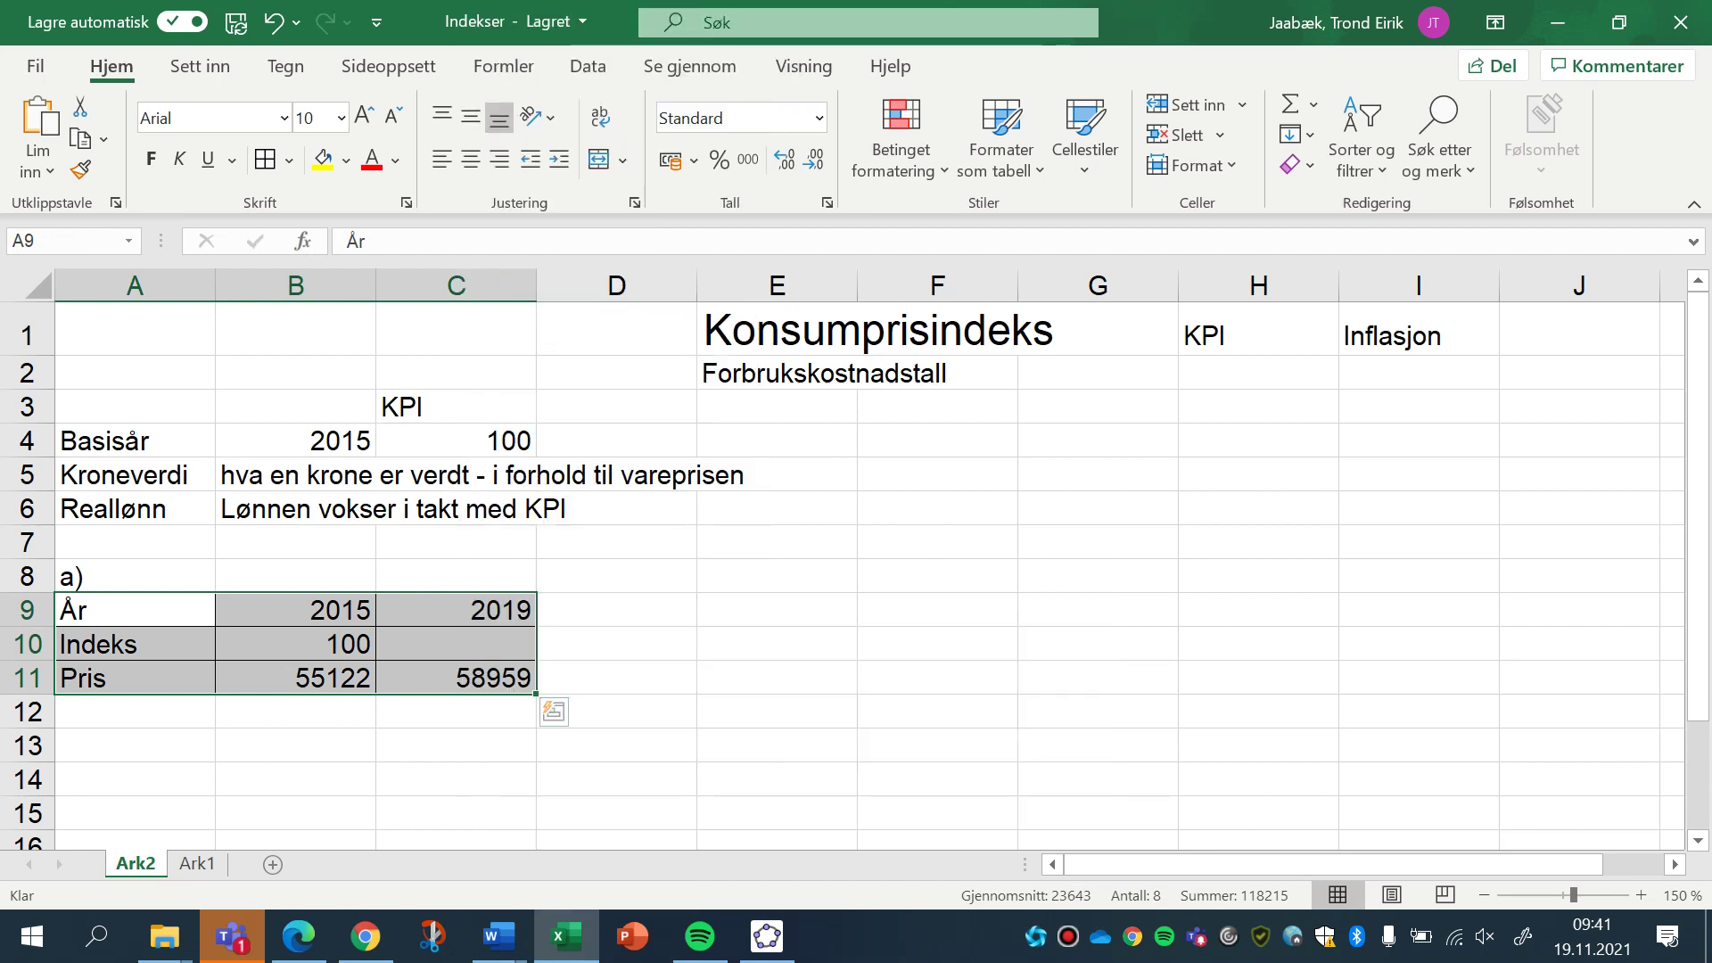
{"action": "left_click", "coordinate": [151, 160]}
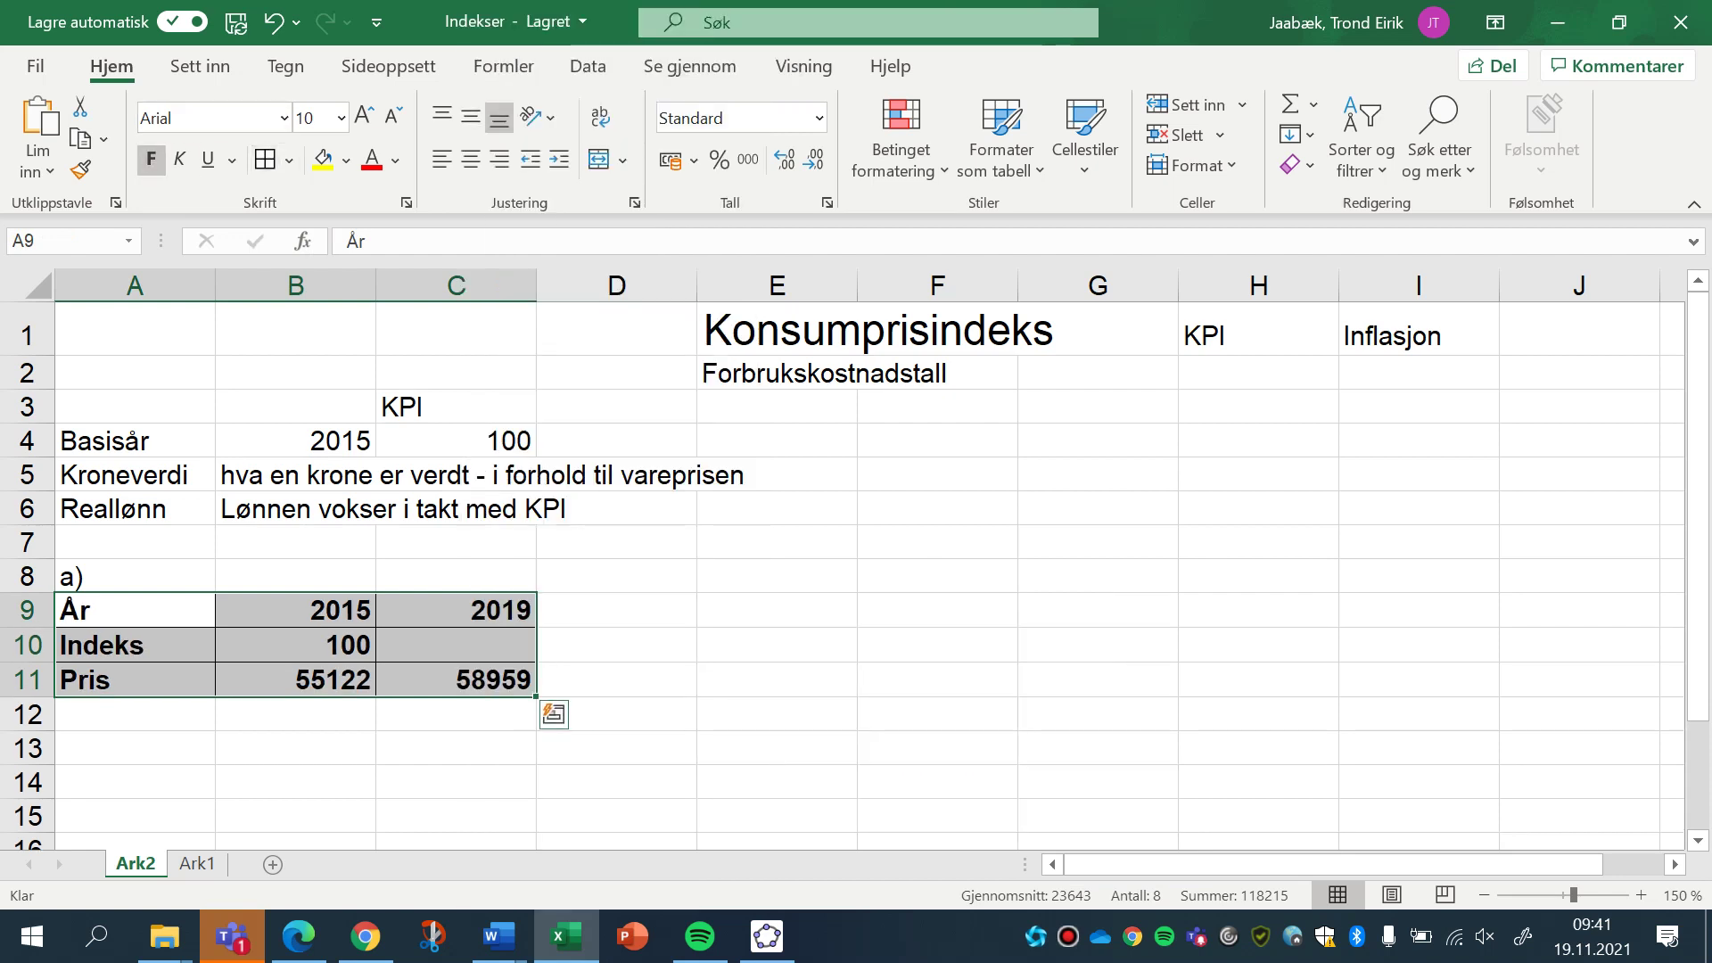
Calculate the 2019 index in C10 with the formula =B10*C11/B11.
{"action": "left_click", "coordinate": [456, 644]}
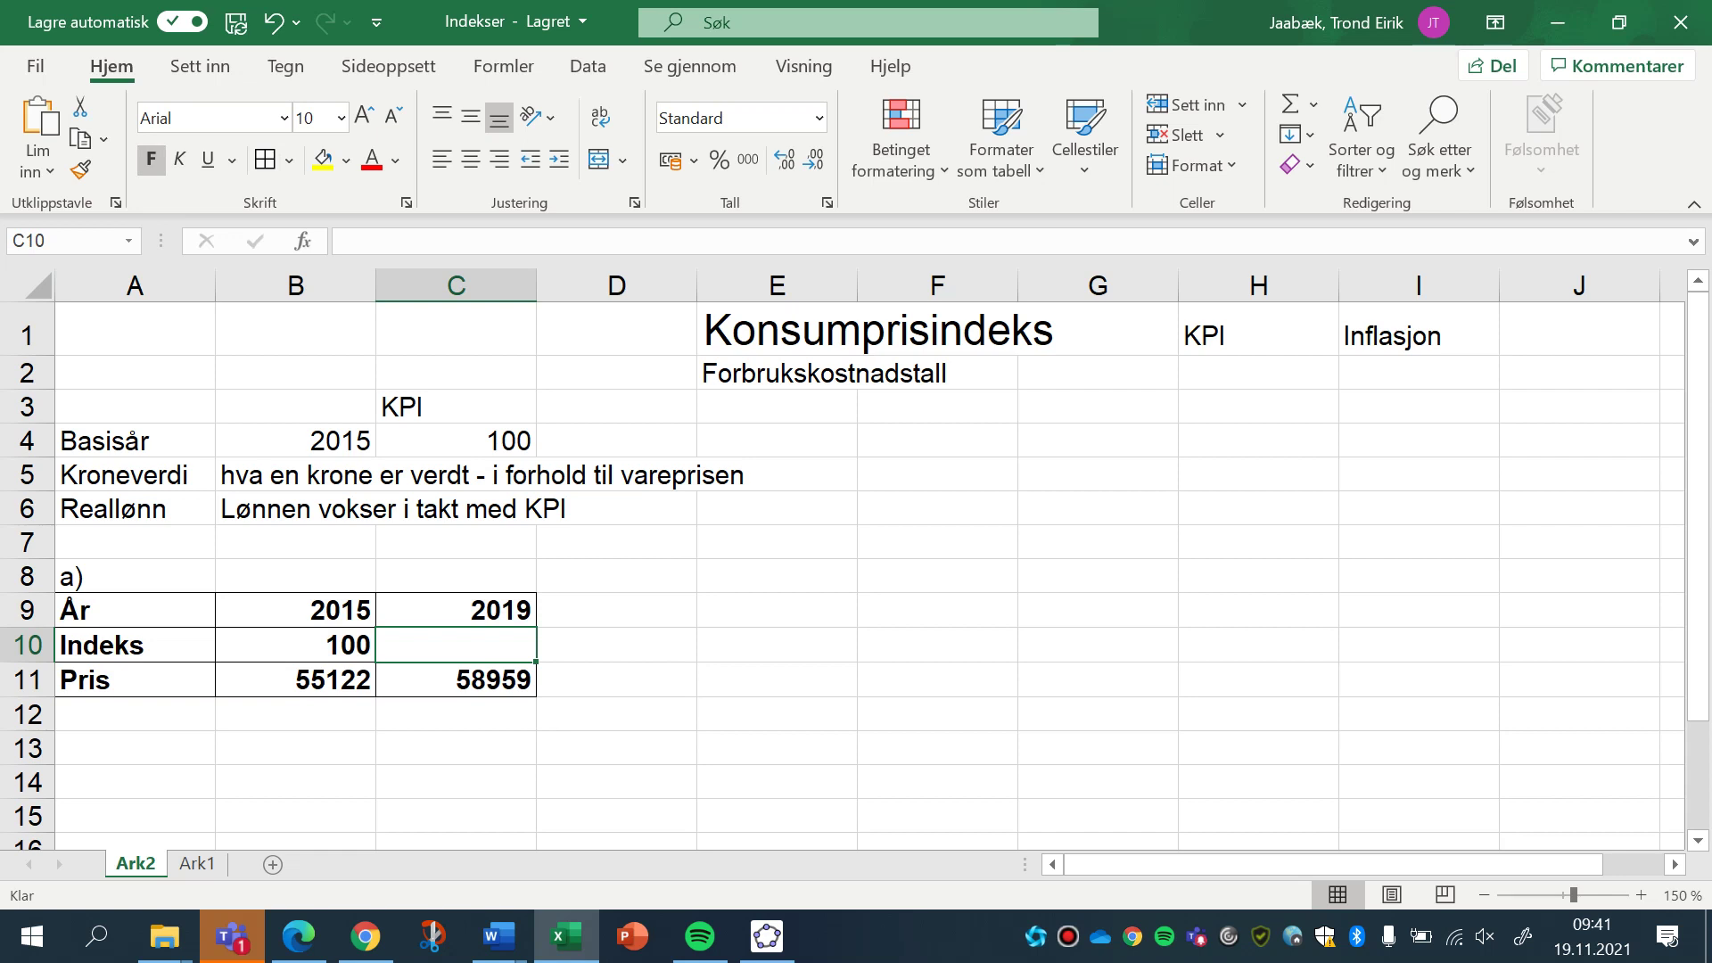
{"action": "type", "text": "="}
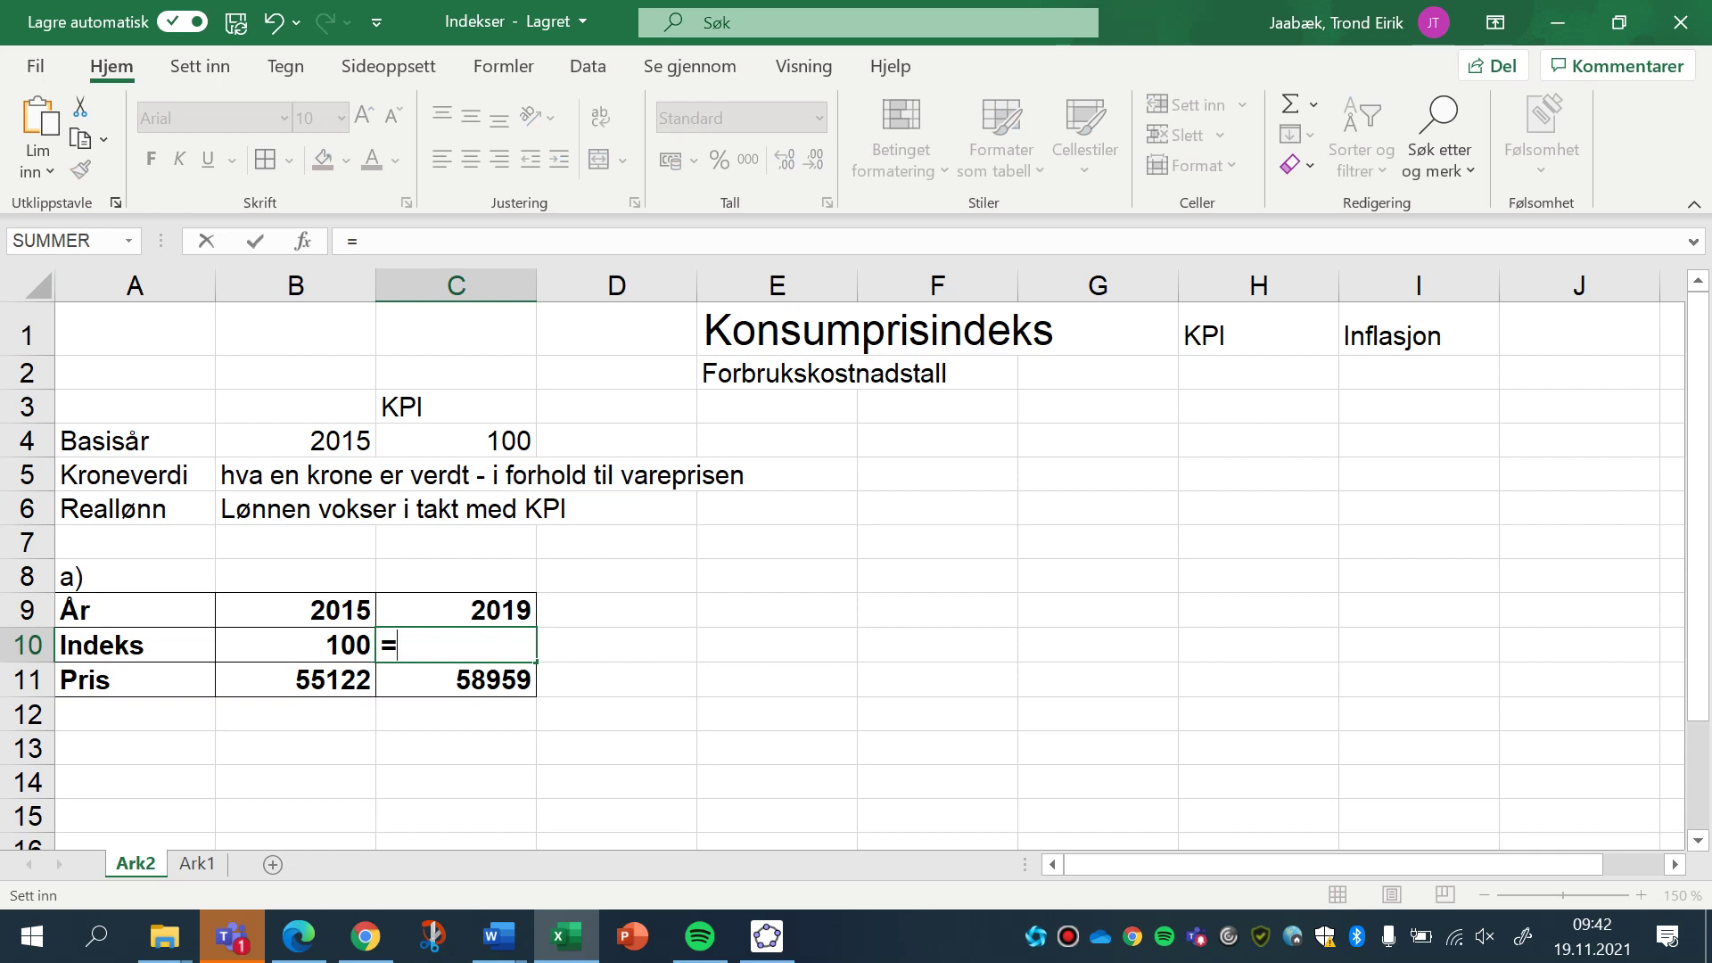
{"action": "left_click", "coordinate": [263, 639]}
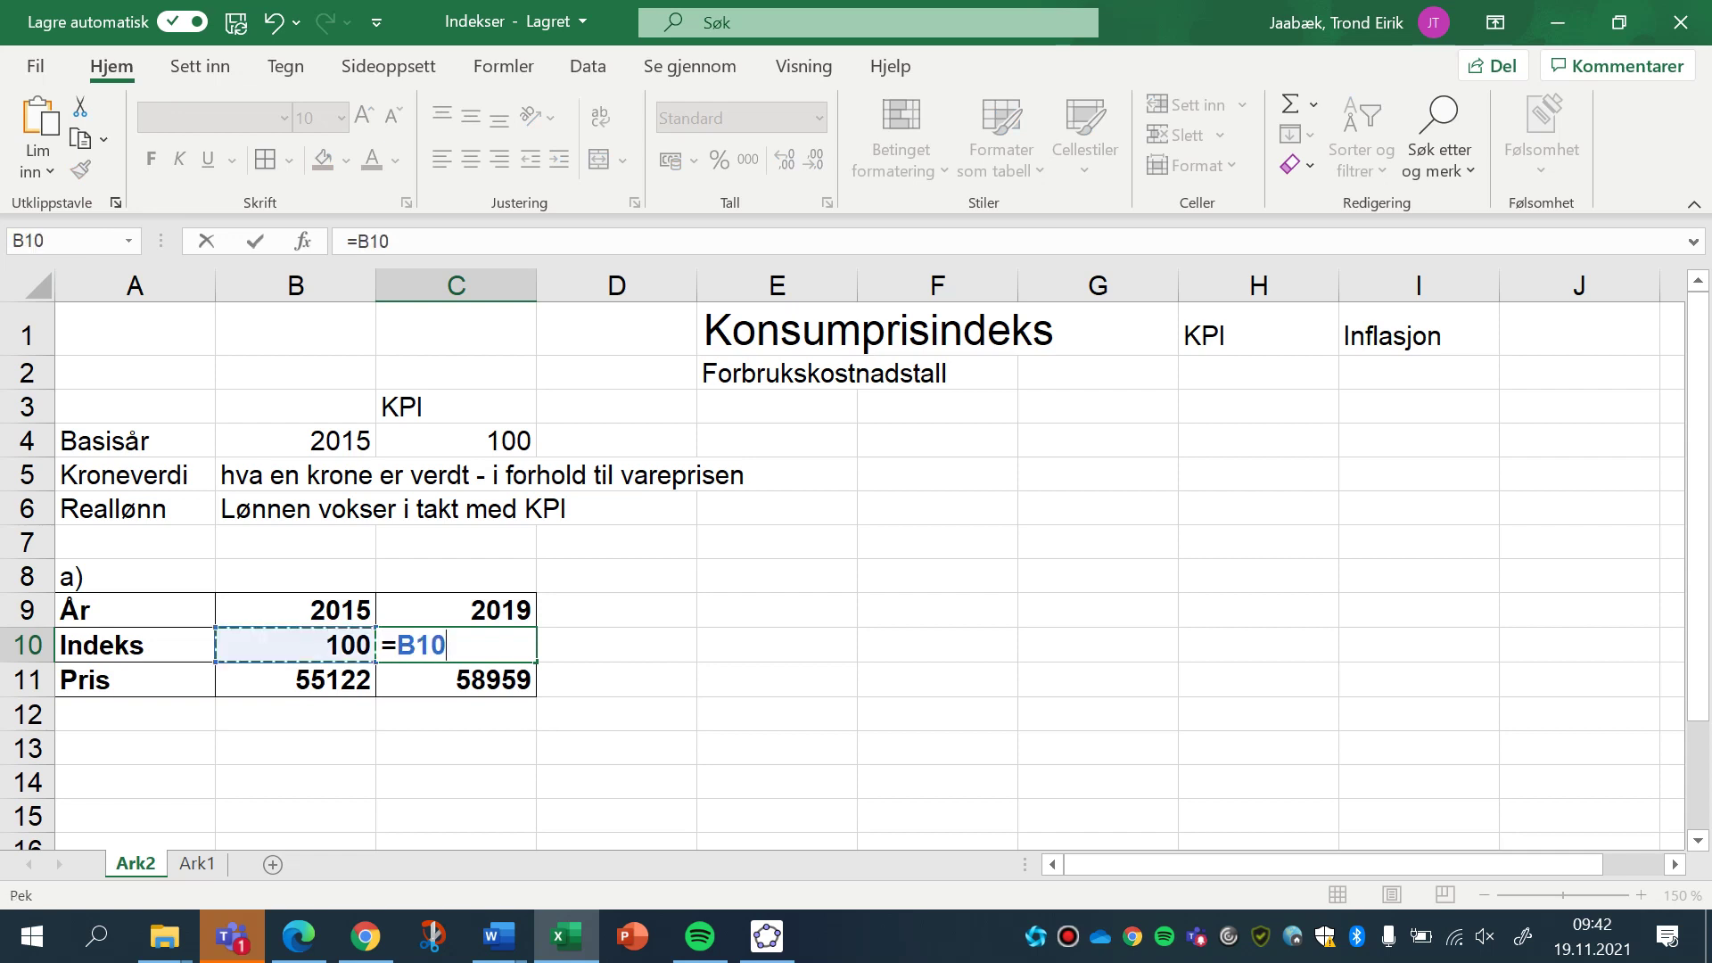
{"action": "type", "text": "*"}
{"action": "key", "text": "Down"}
{"action": "type", "text": "/"}
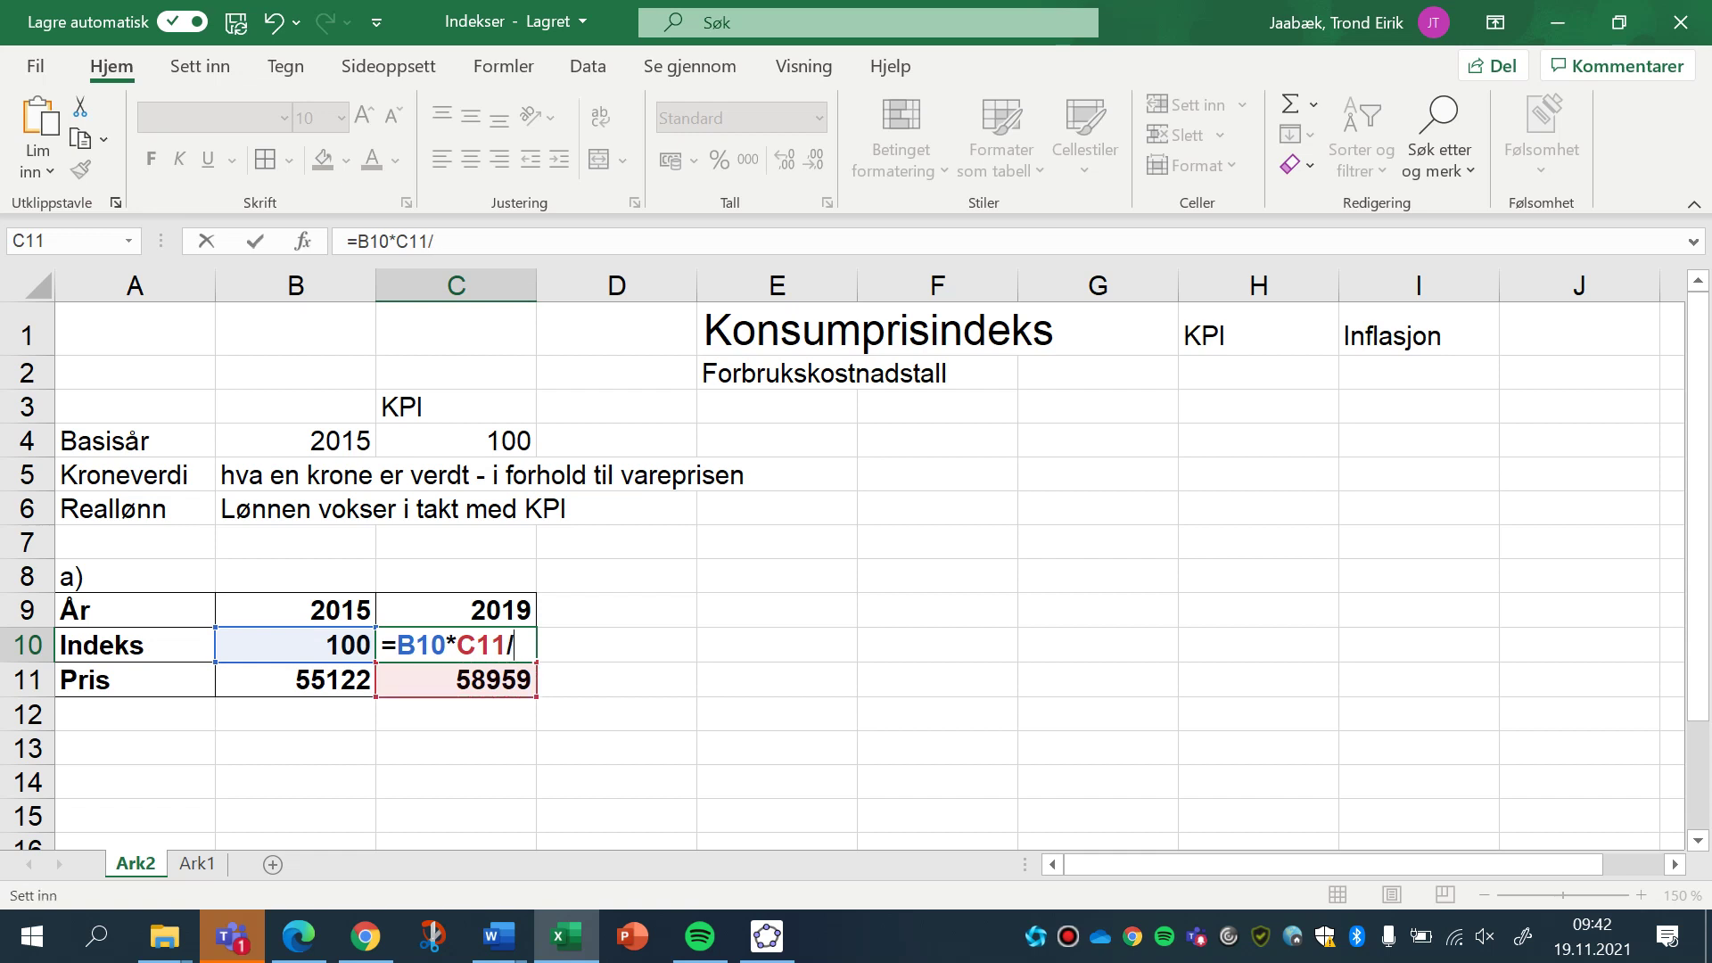
{"action": "key", "text": "Left"}
{"action": "key", "text": "Down"}
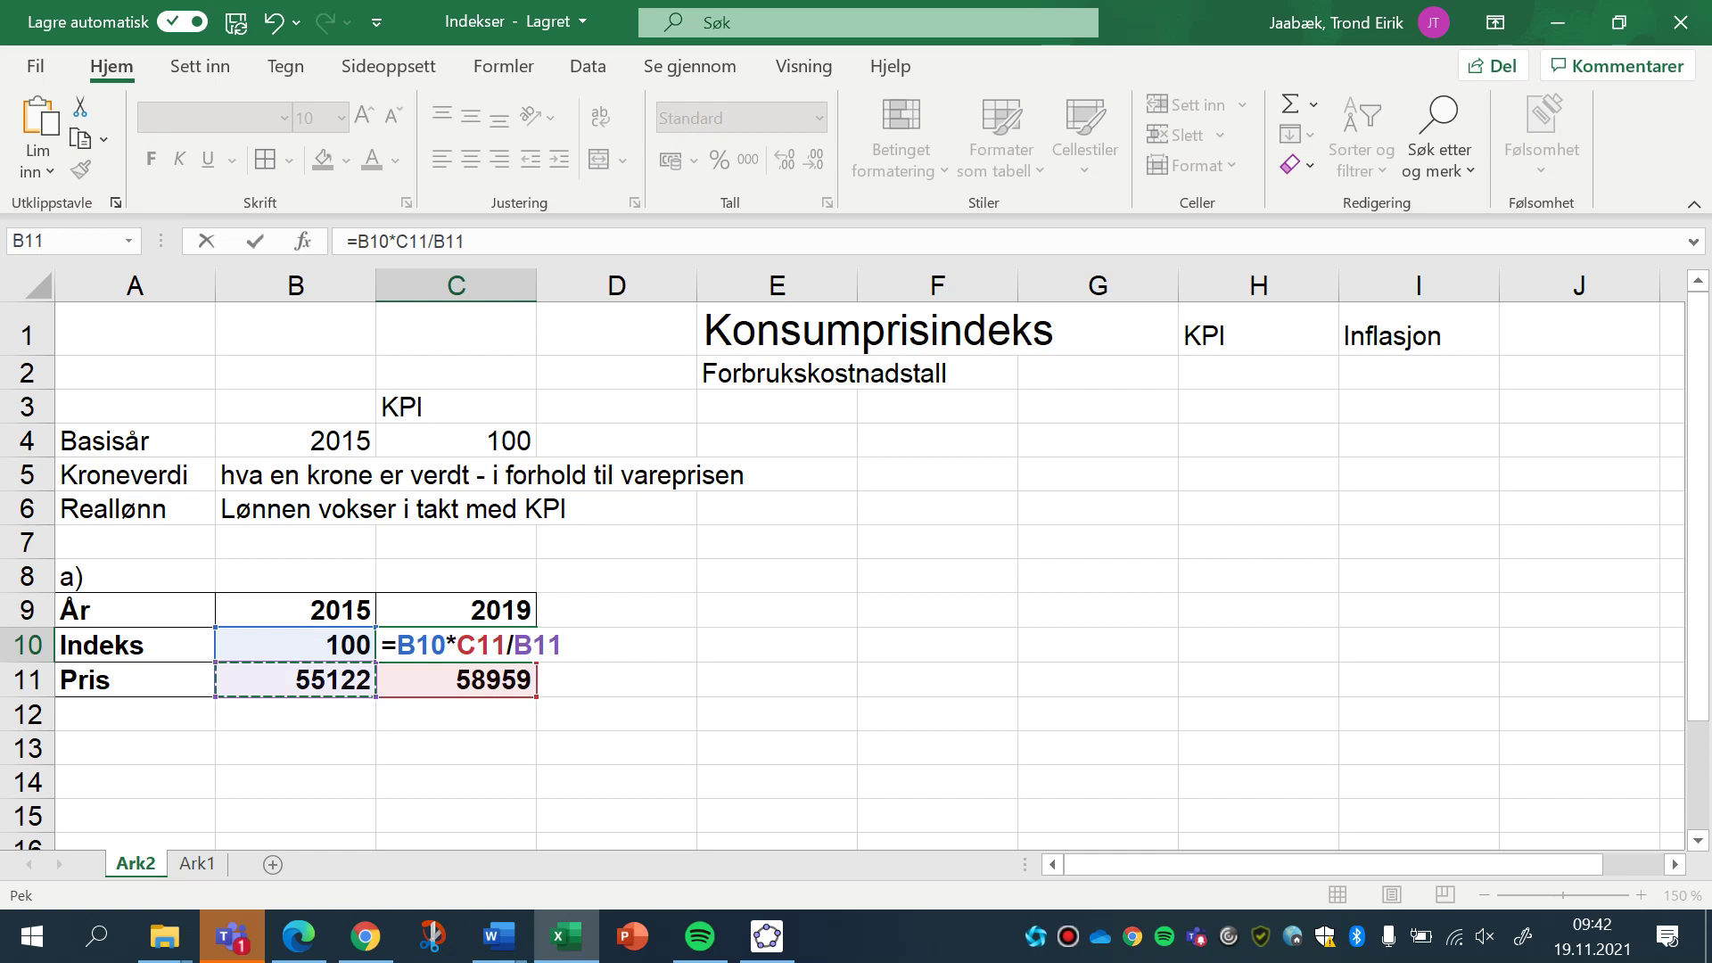
{"action": "key", "text": "Return"}
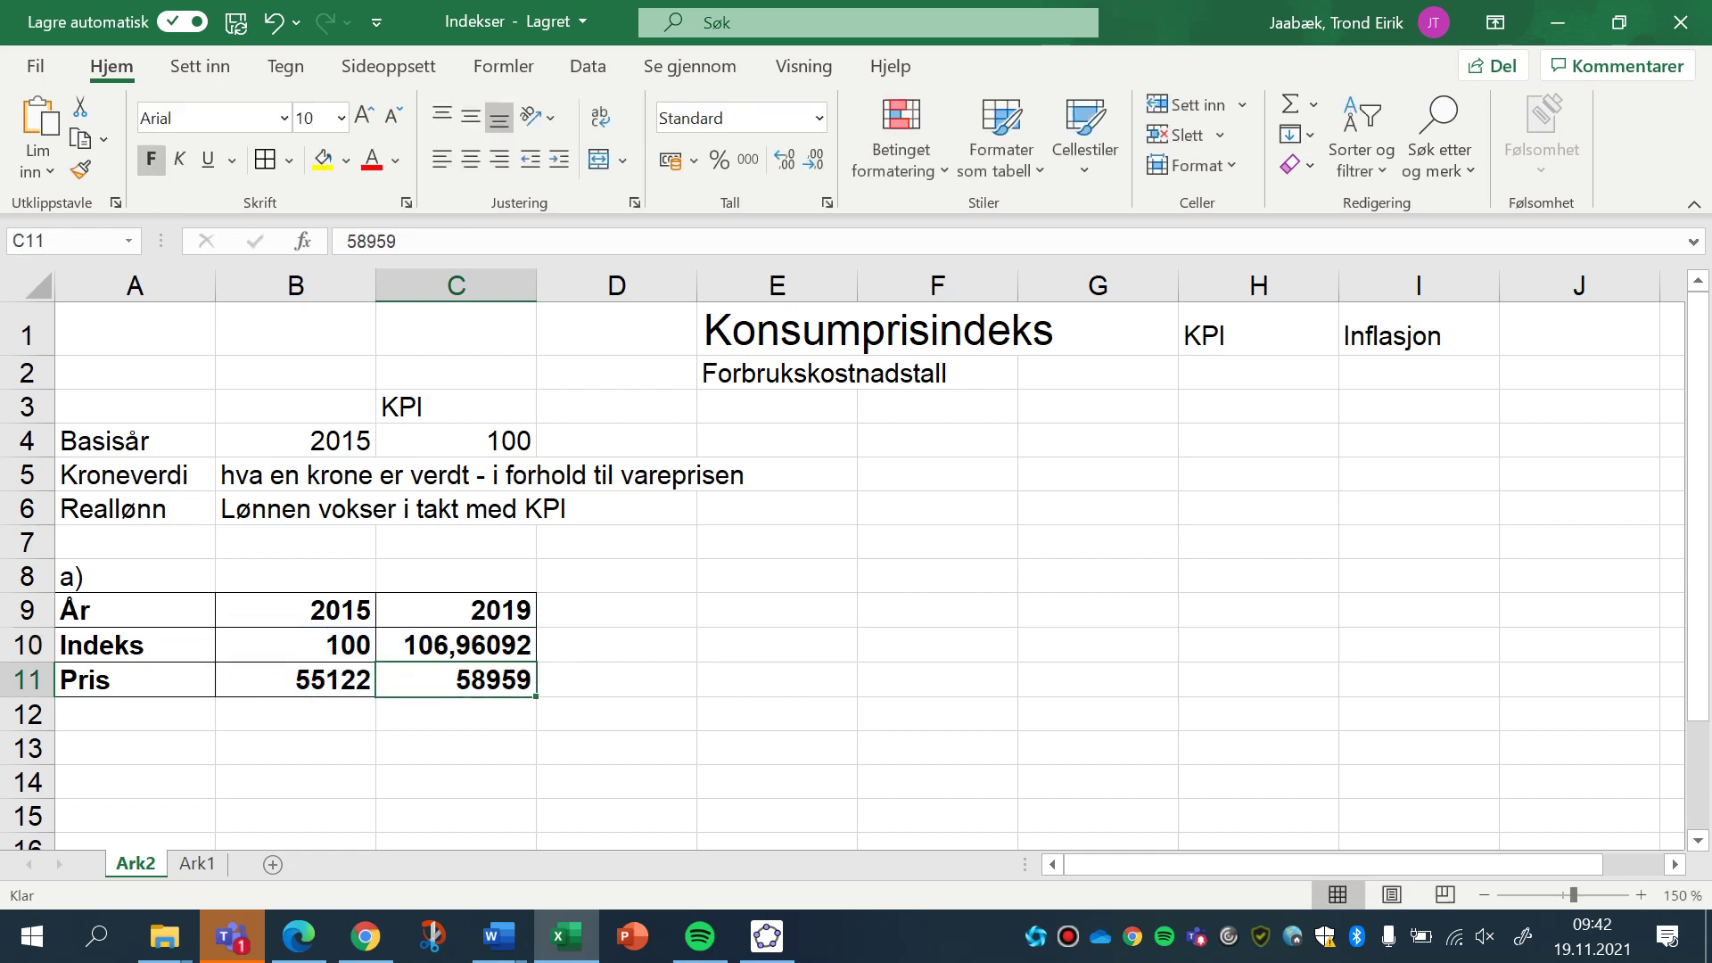
Format the 2019 index in C10 to show two decimals.
{"action": "key", "text": "Up"}
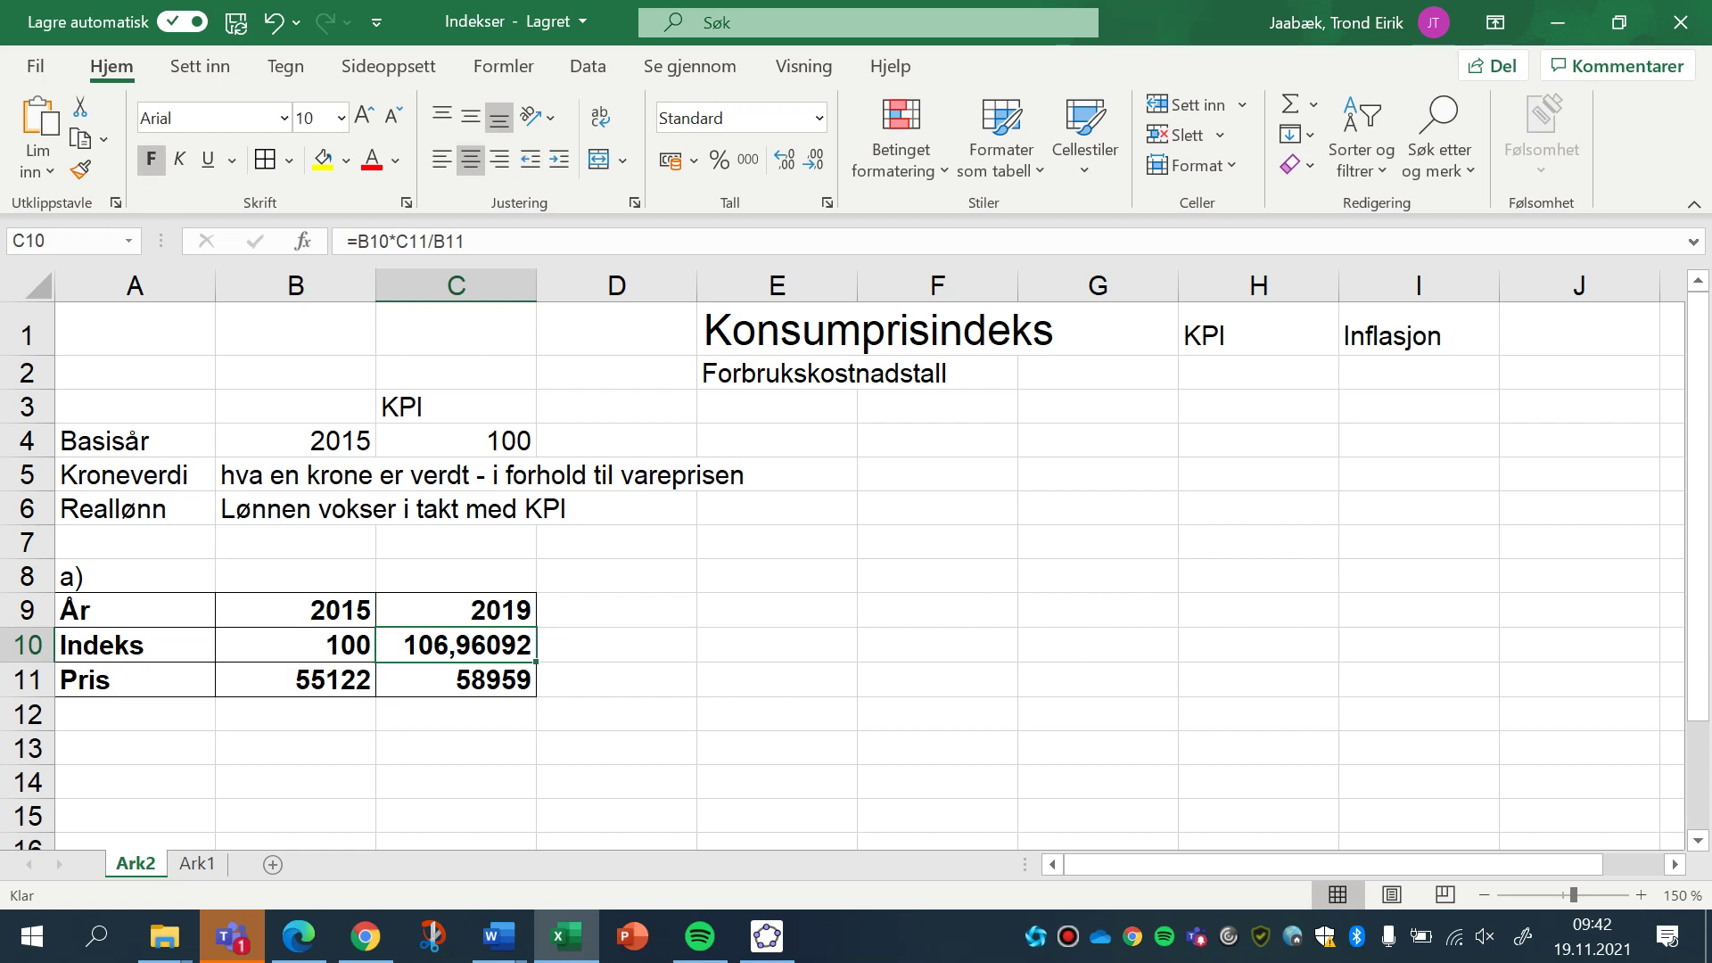
{"action": "left_click", "coordinate": [814, 161]}
{"action": "left_click", "coordinate": [813, 161]}
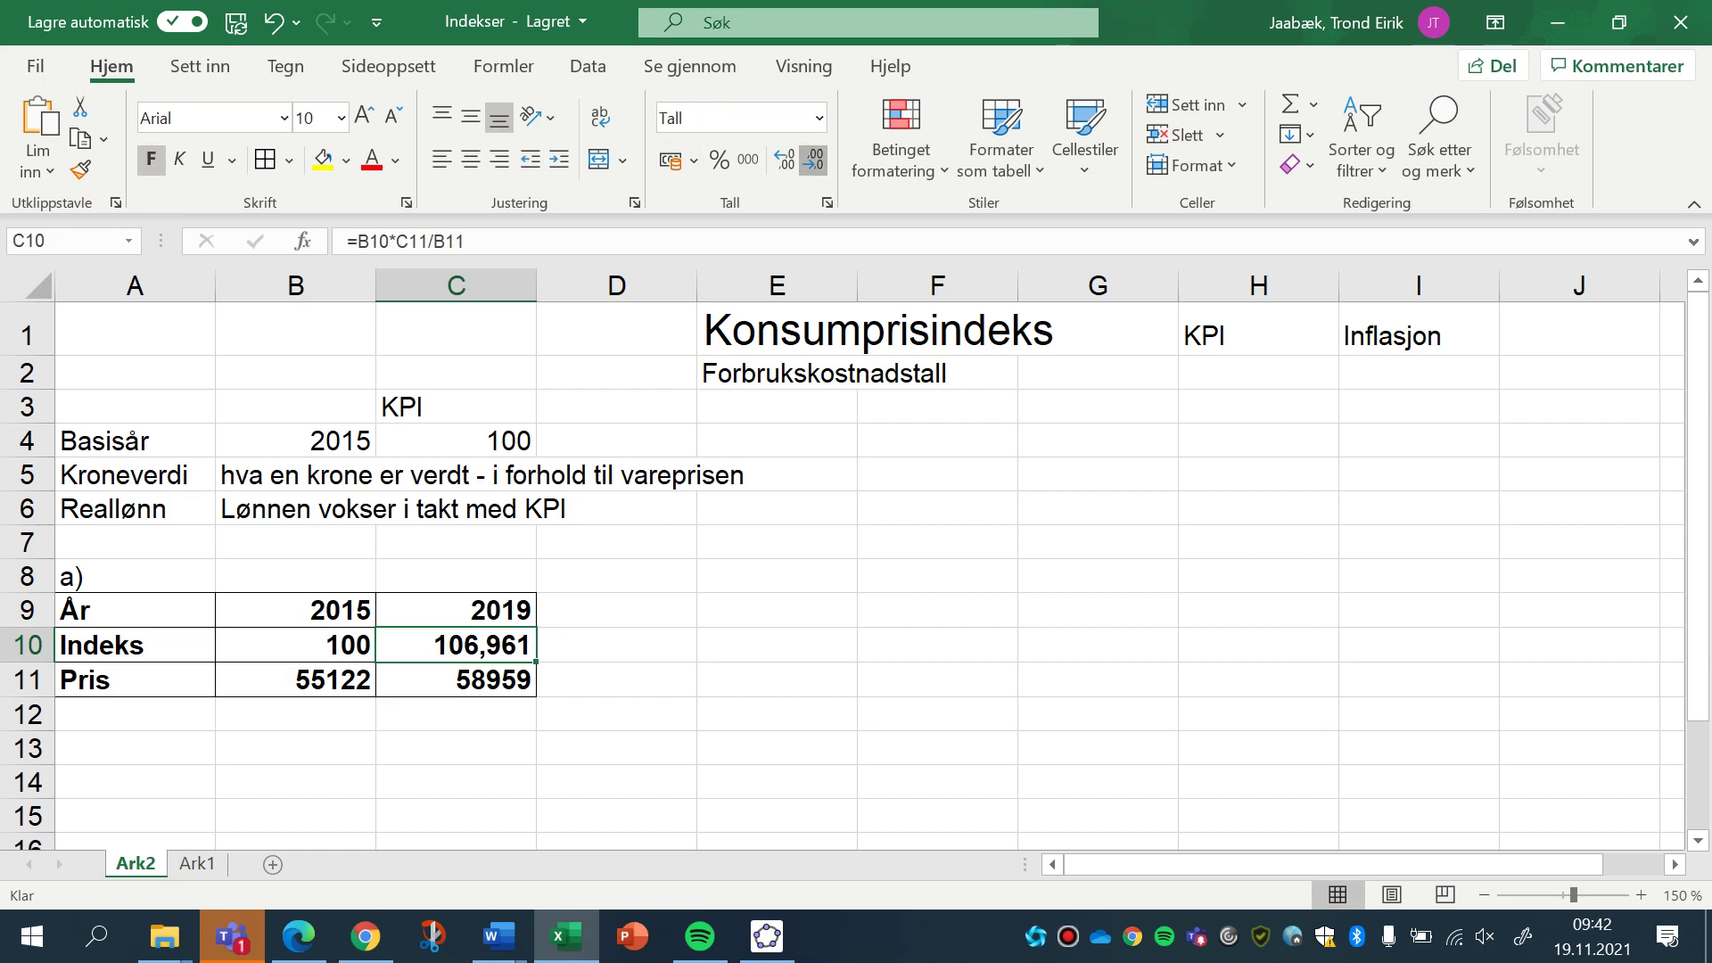
{"action": "left_click", "coordinate": [813, 160]}
{"action": "left_click", "coordinate": [813, 160]}
{"action": "left_click", "coordinate": [785, 161]}
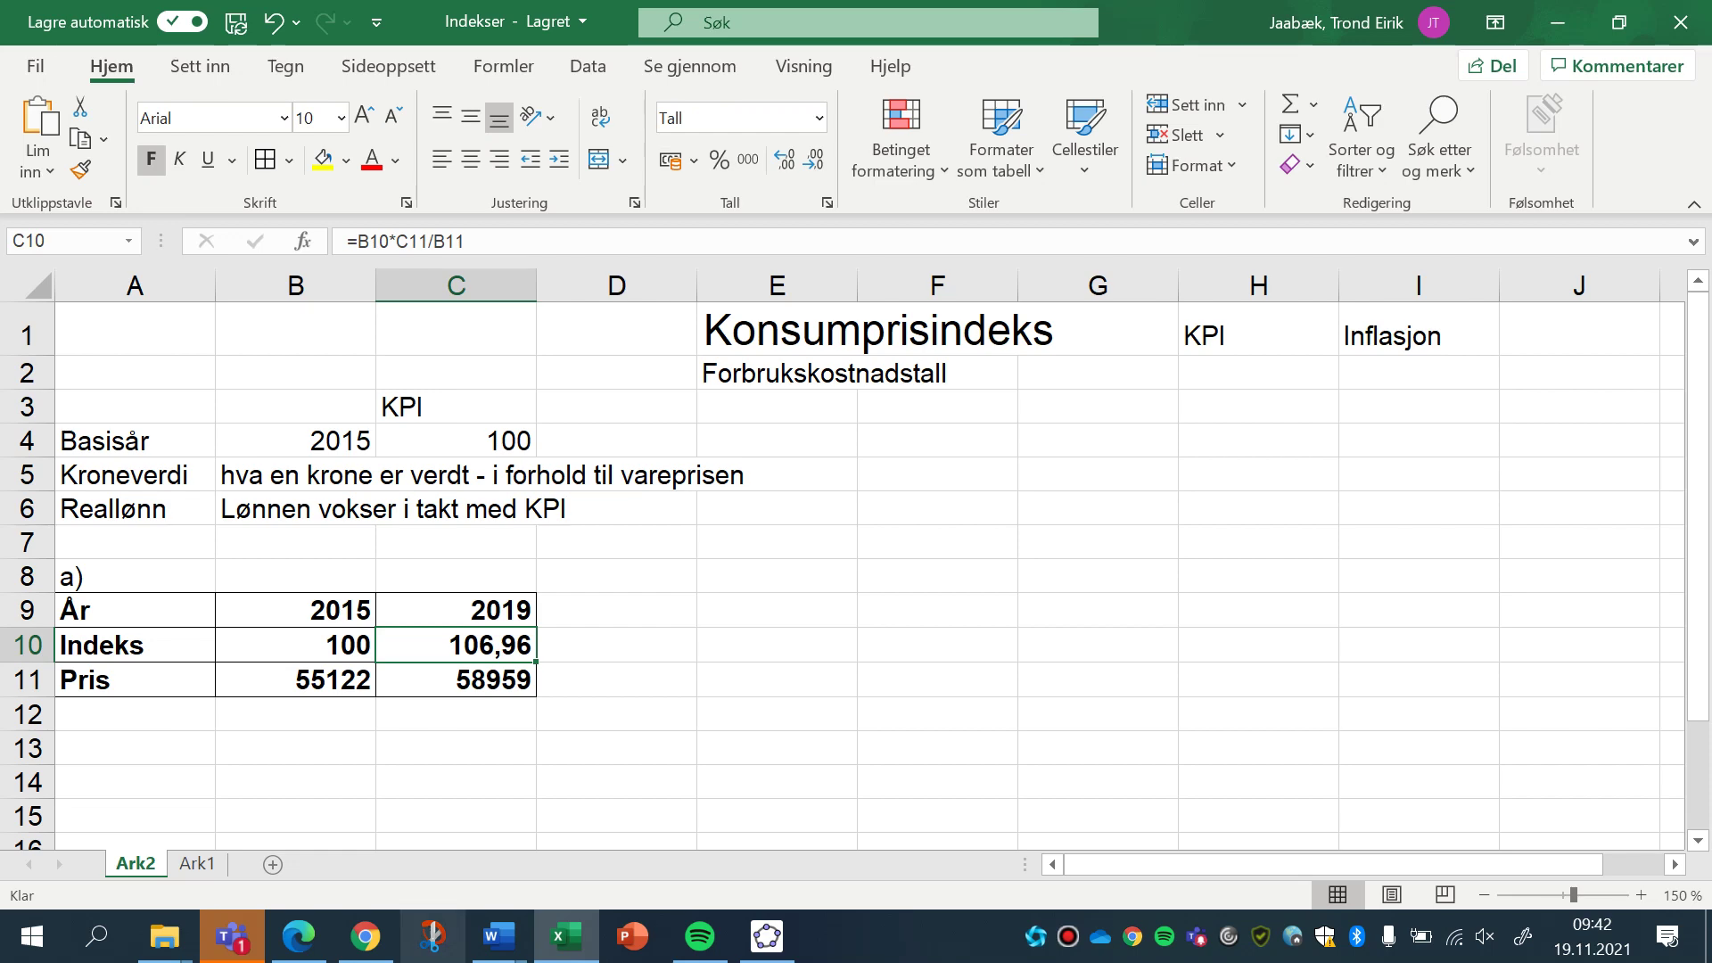
Switch to the consumer price index table on ssb.no in Chrome and compare its 2019 annual average with the calculated index in Excel.
{"action": "left_click", "coordinate": [366, 937]}
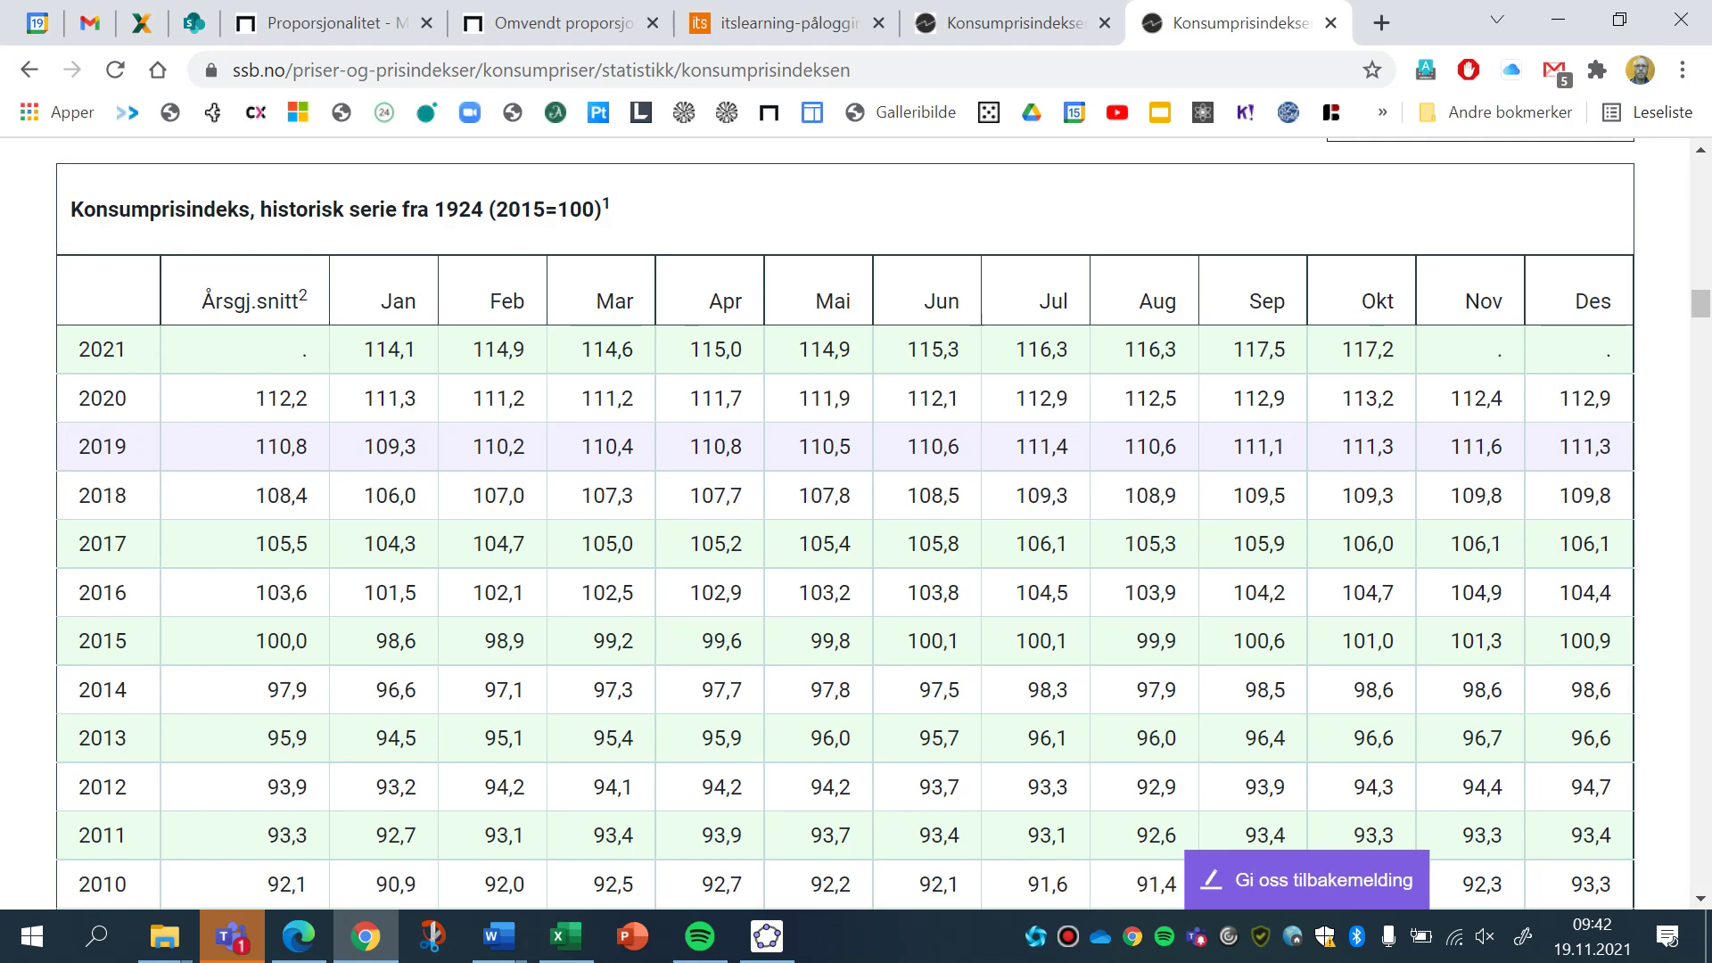
{"action": "key", "text": "alt+Tab"}
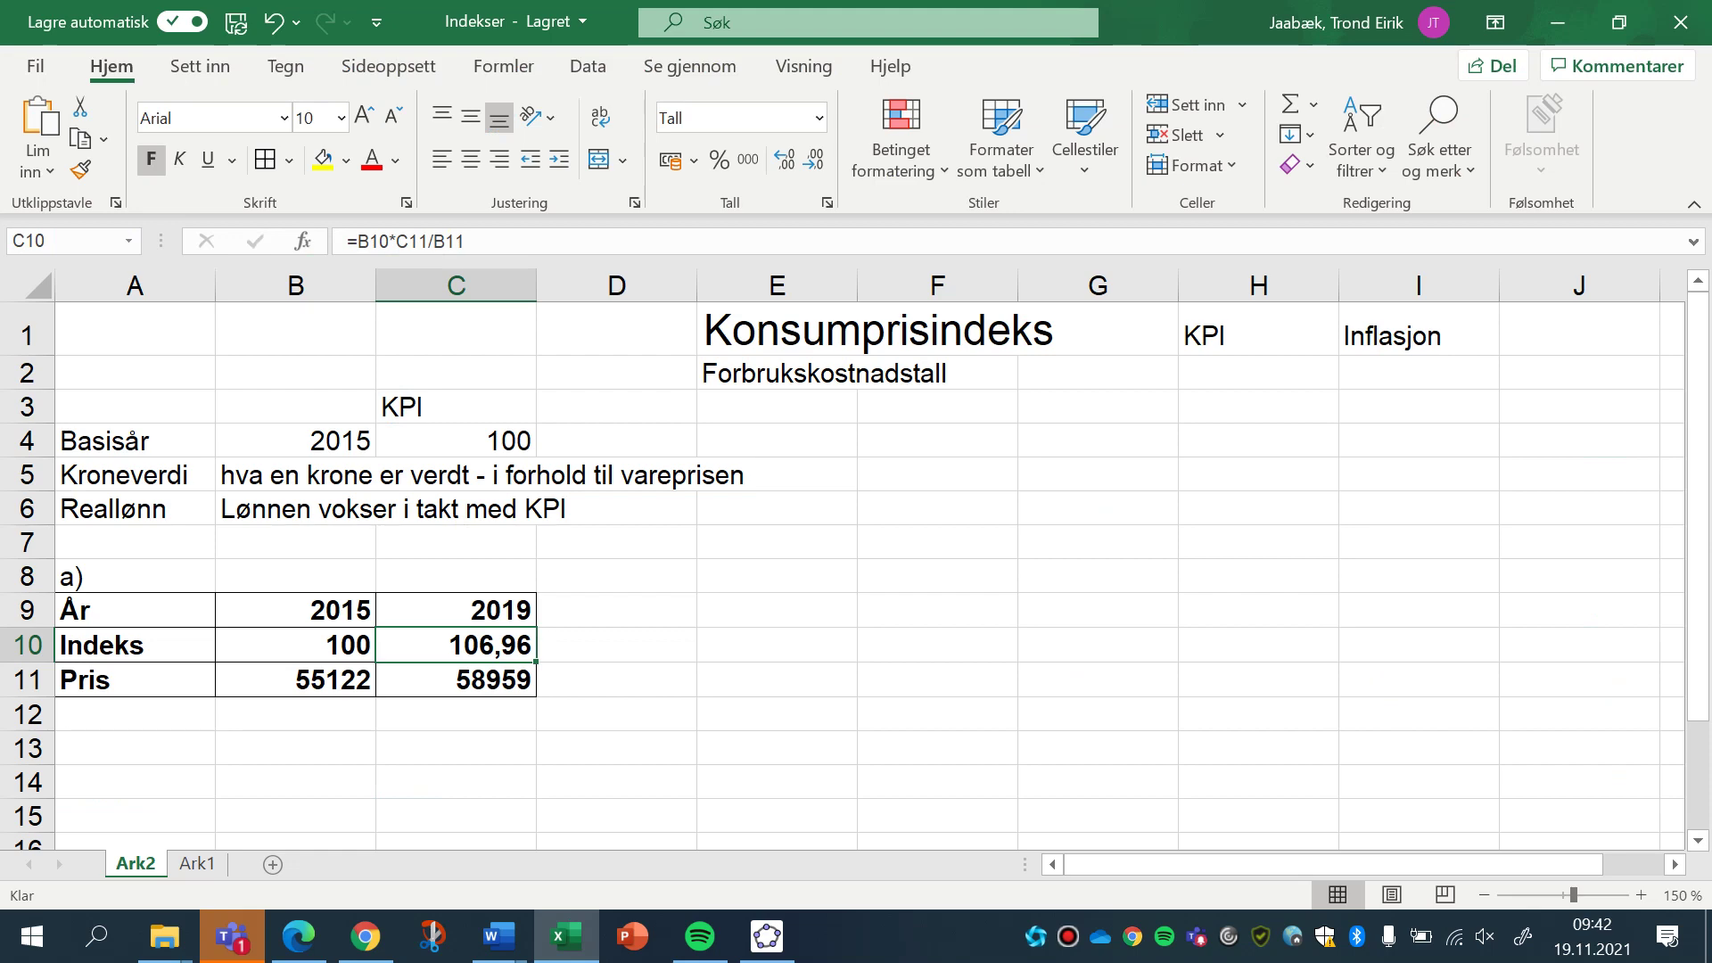
{"action": "key", "text": "alt+Tab"}
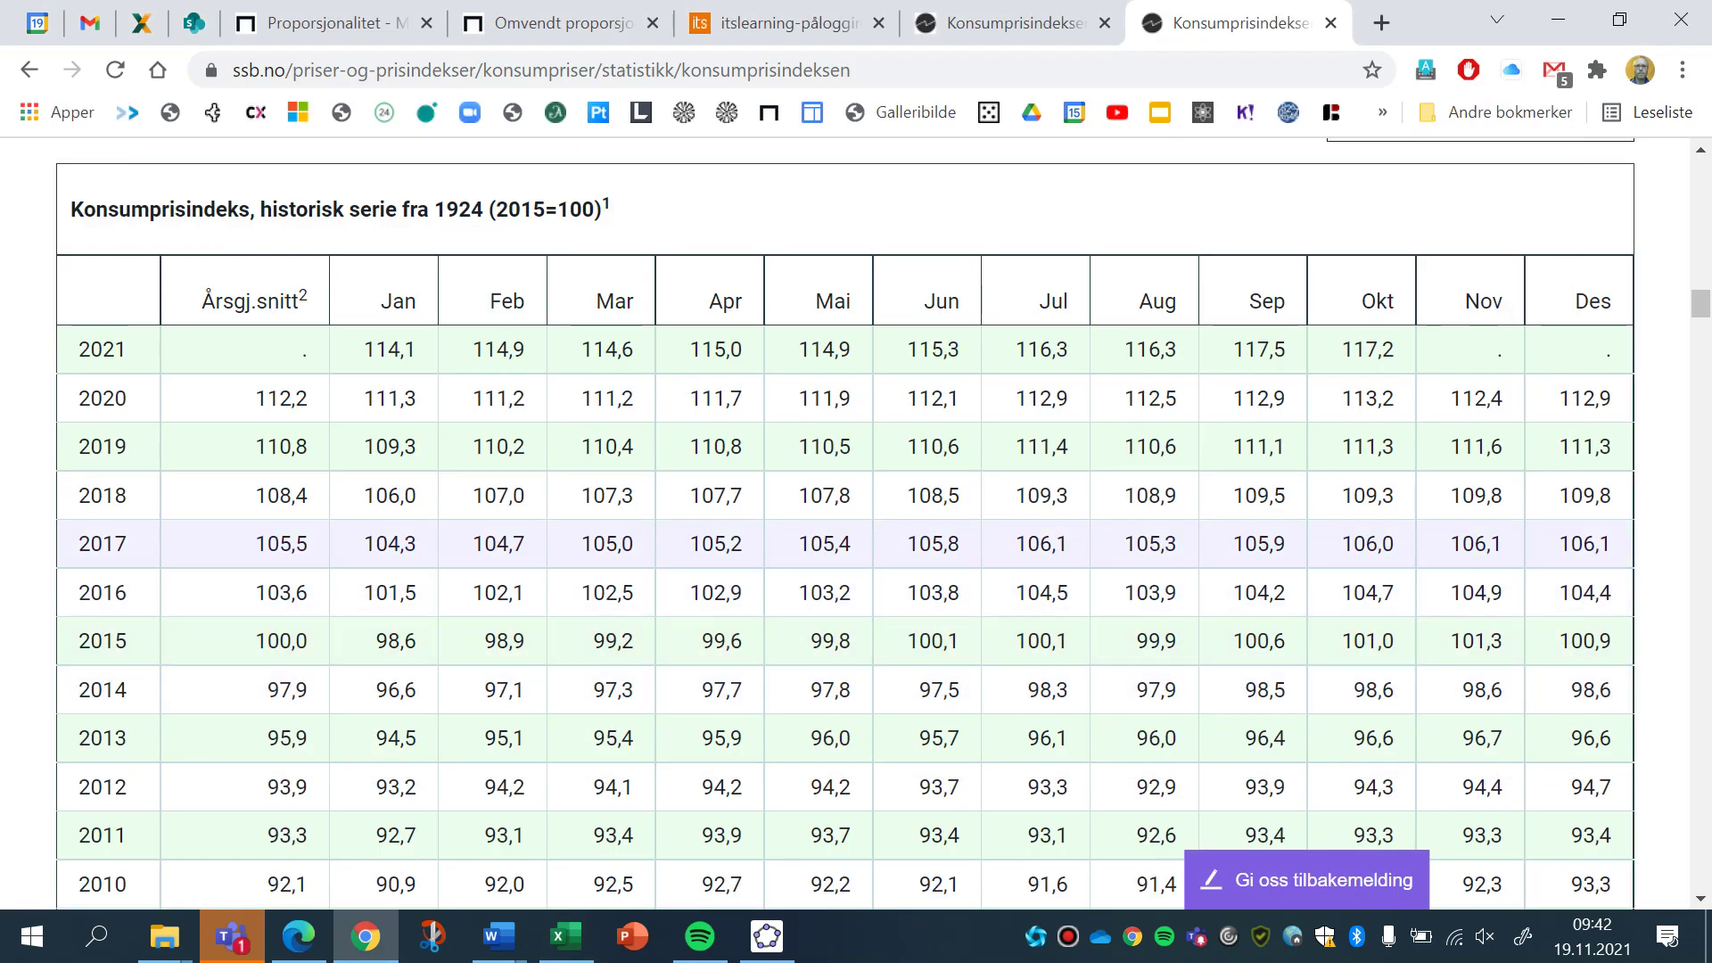
{"action": "key", "text": "alt+Tab"}
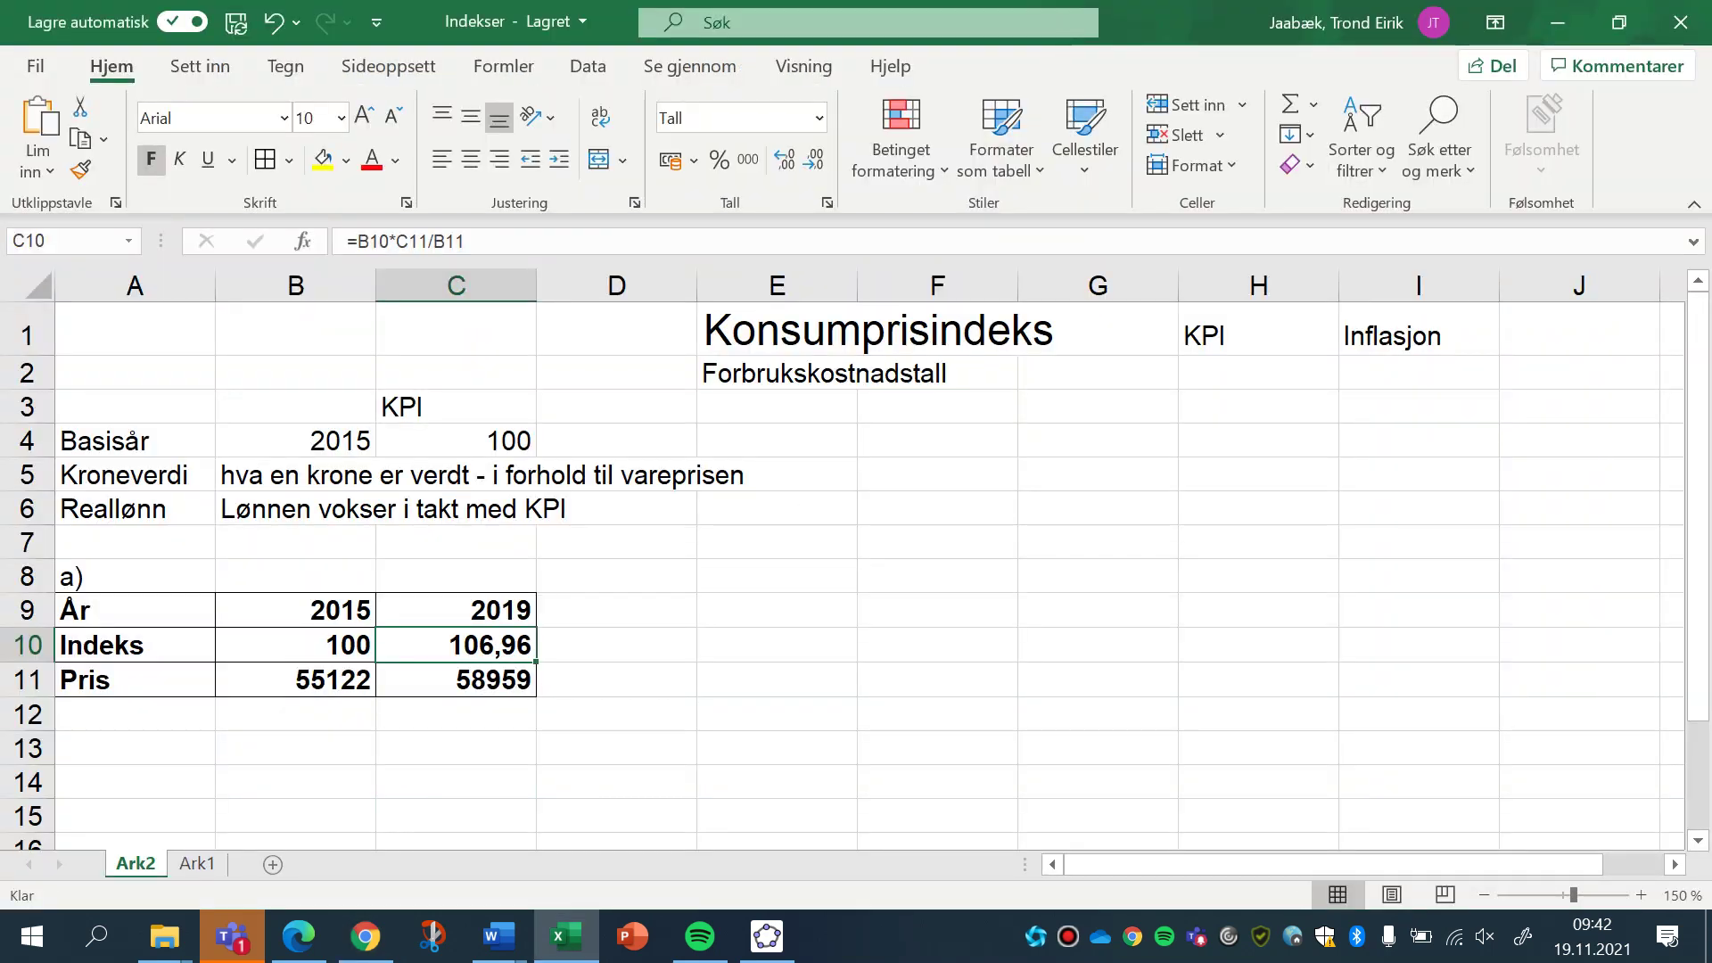
{"action": "key", "text": "alt+Tab"}
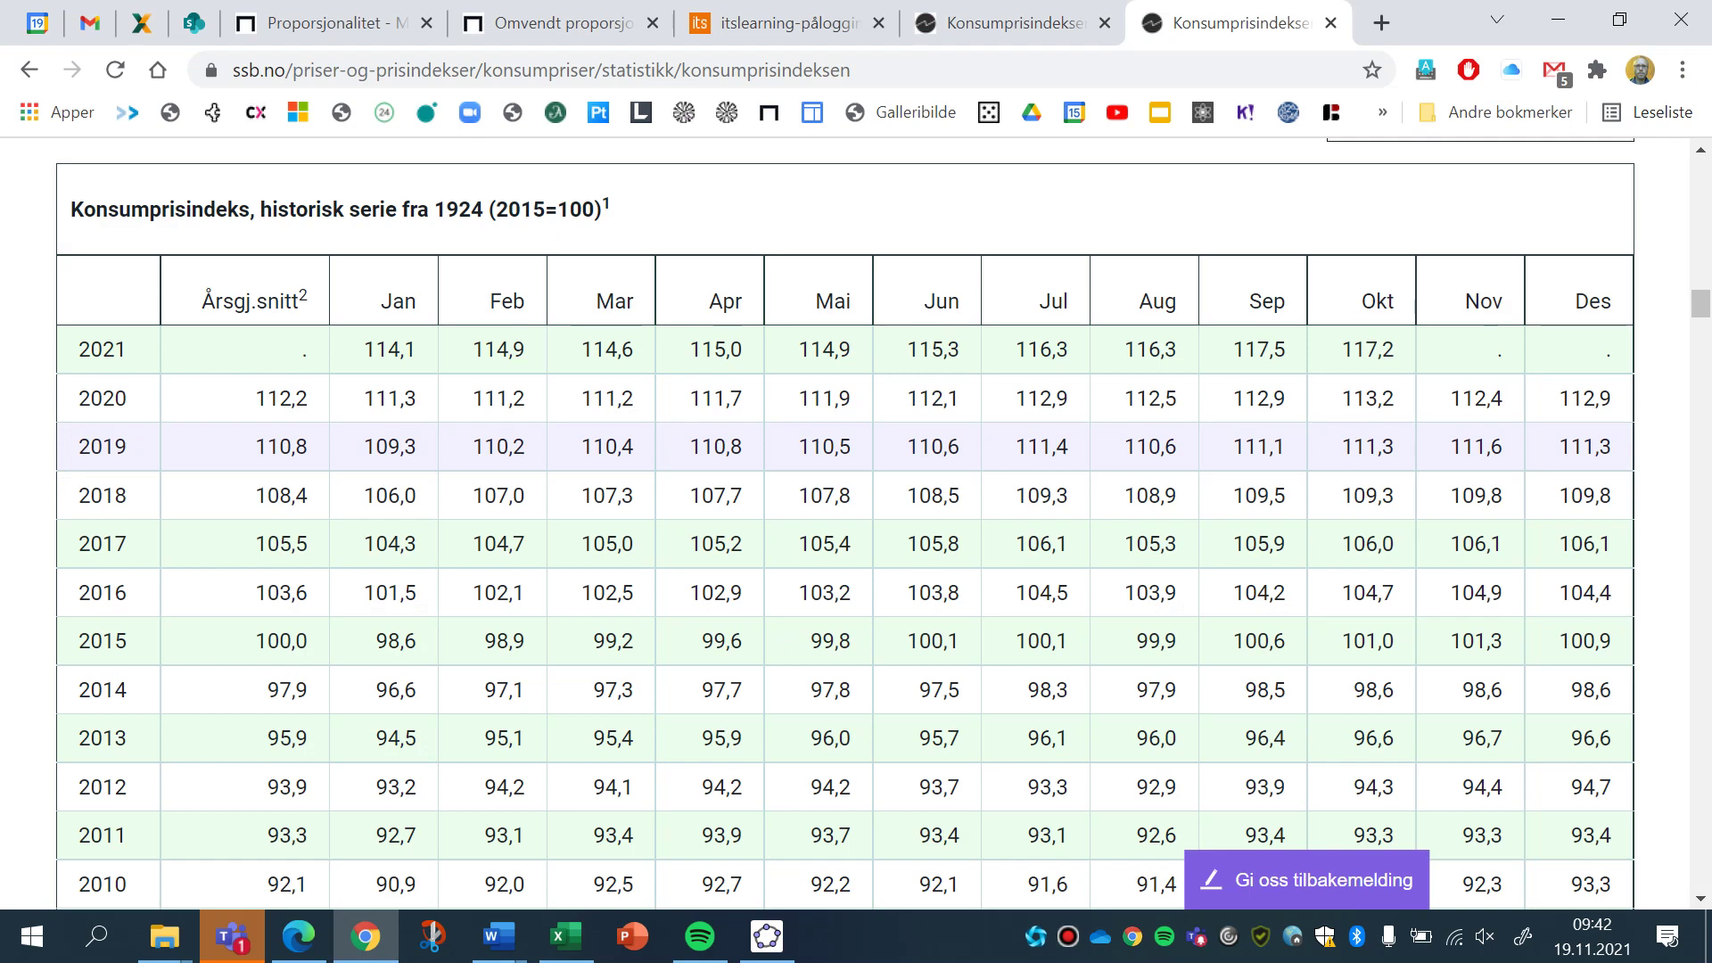
{"action": "key", "text": "alt+Tab"}
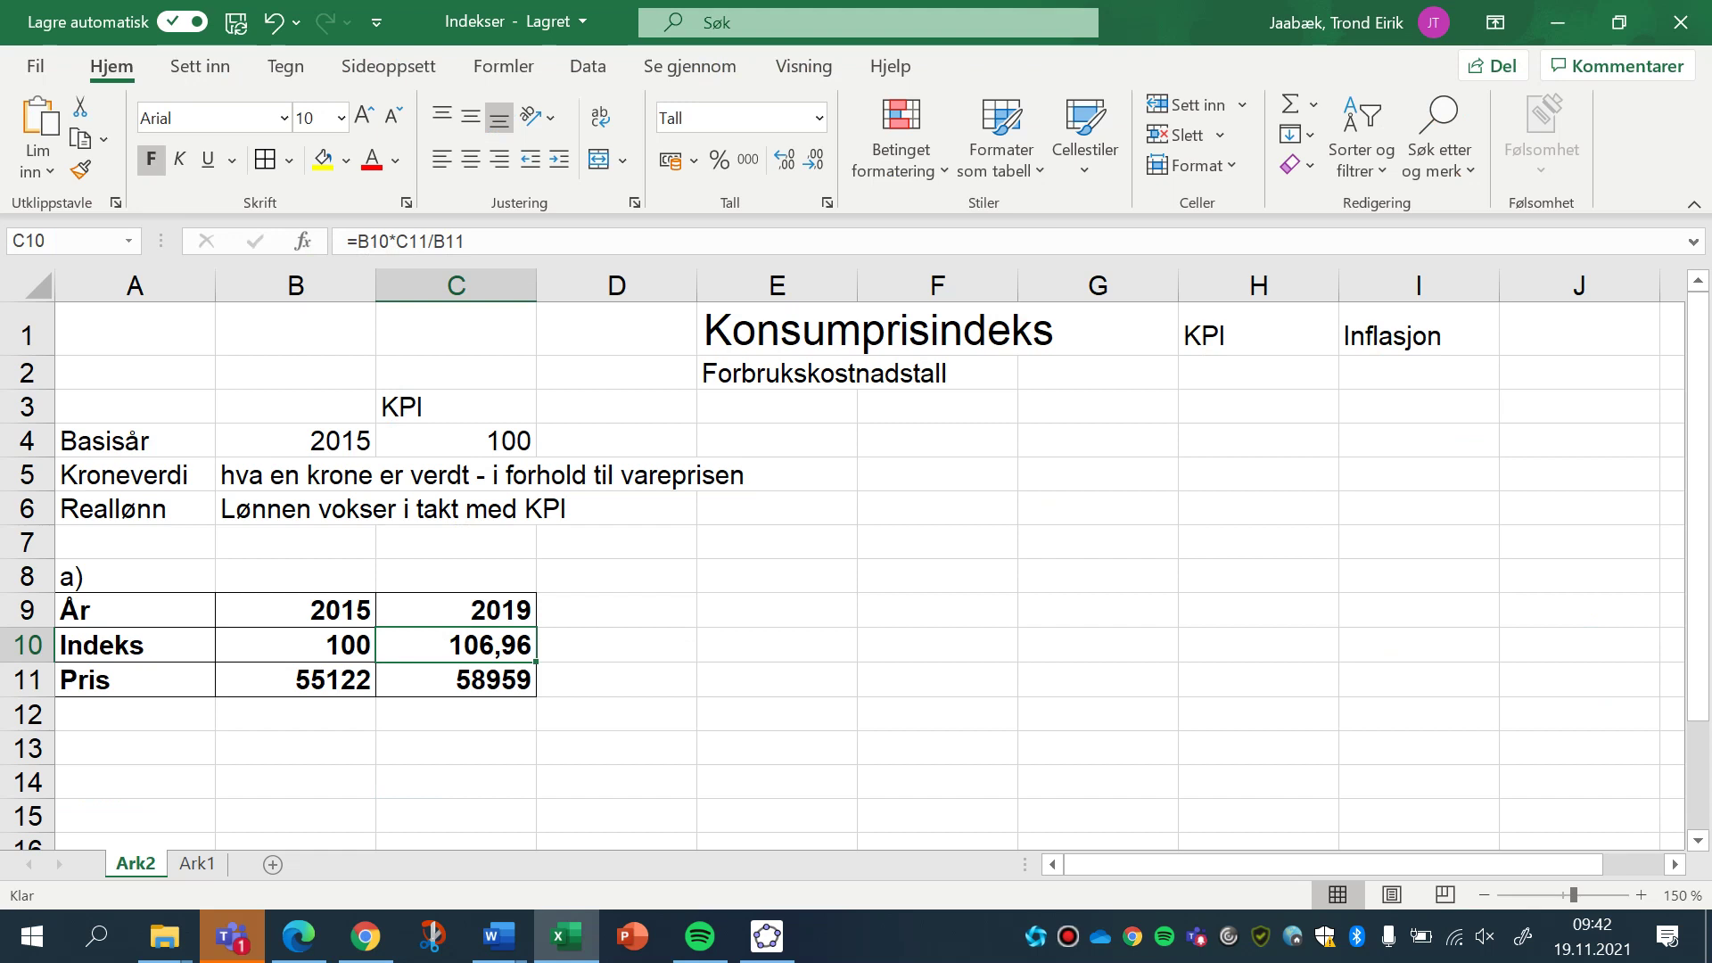
Try displaying the 2019 index in C10 with one and no decimals, and restore two decimals.
{"action": "left_click", "coordinate": [813, 160]}
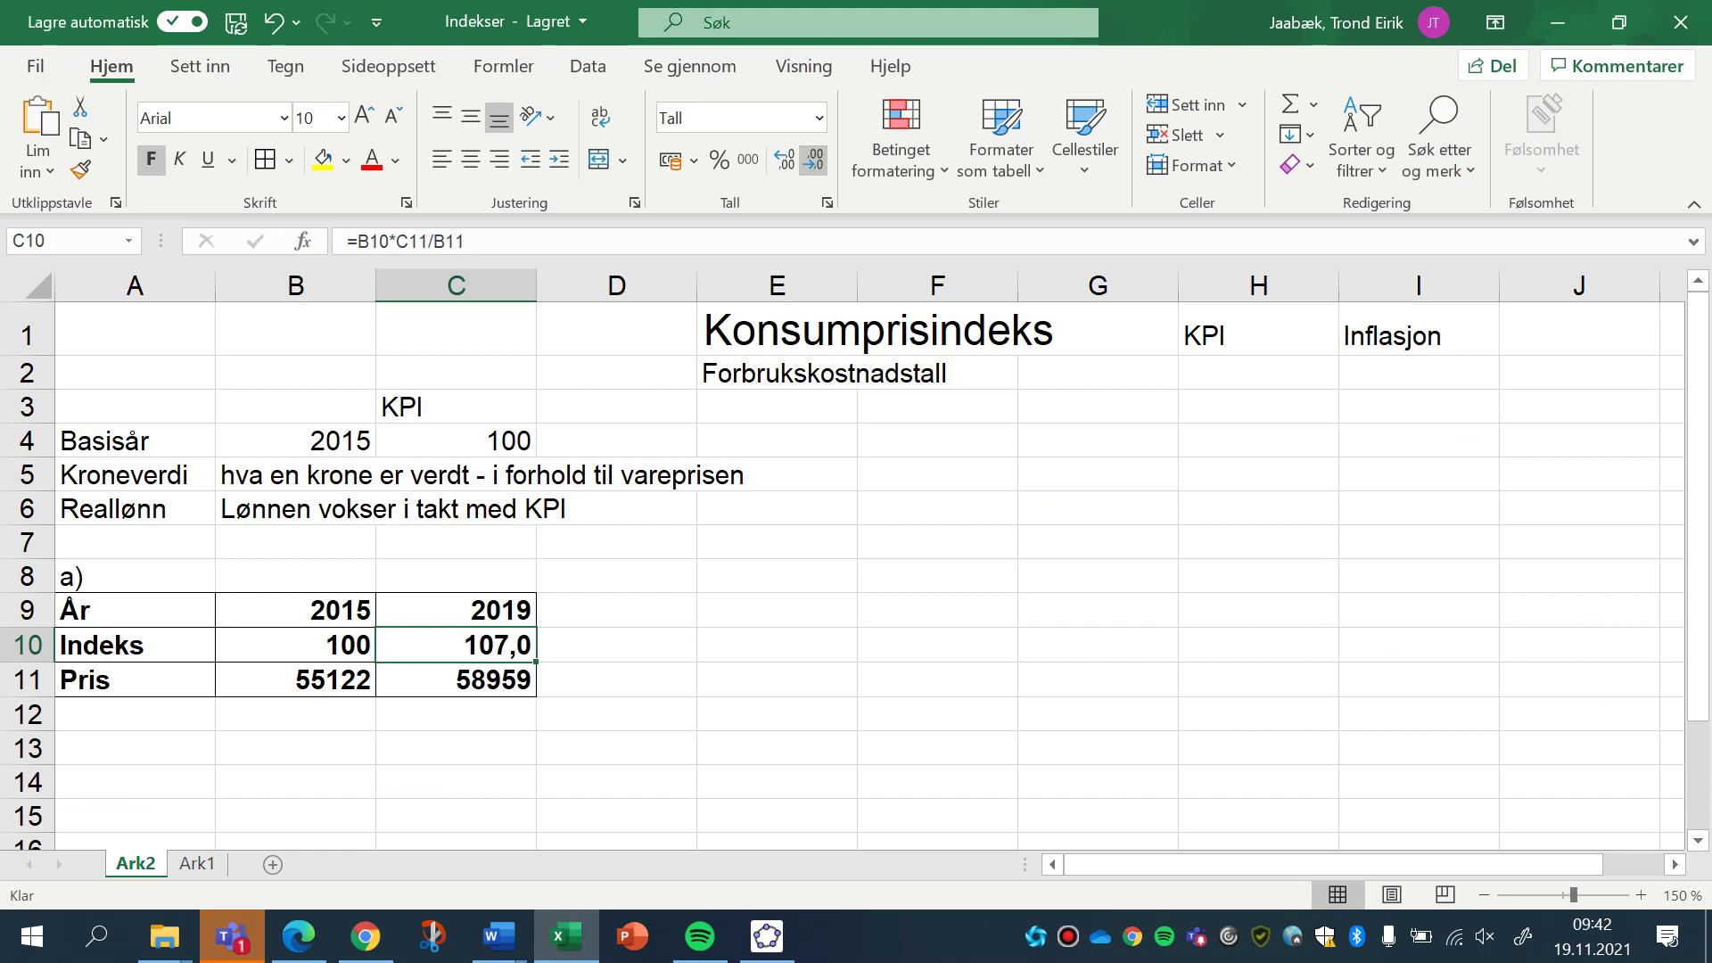
{"action": "left_click", "coordinate": [813, 161]}
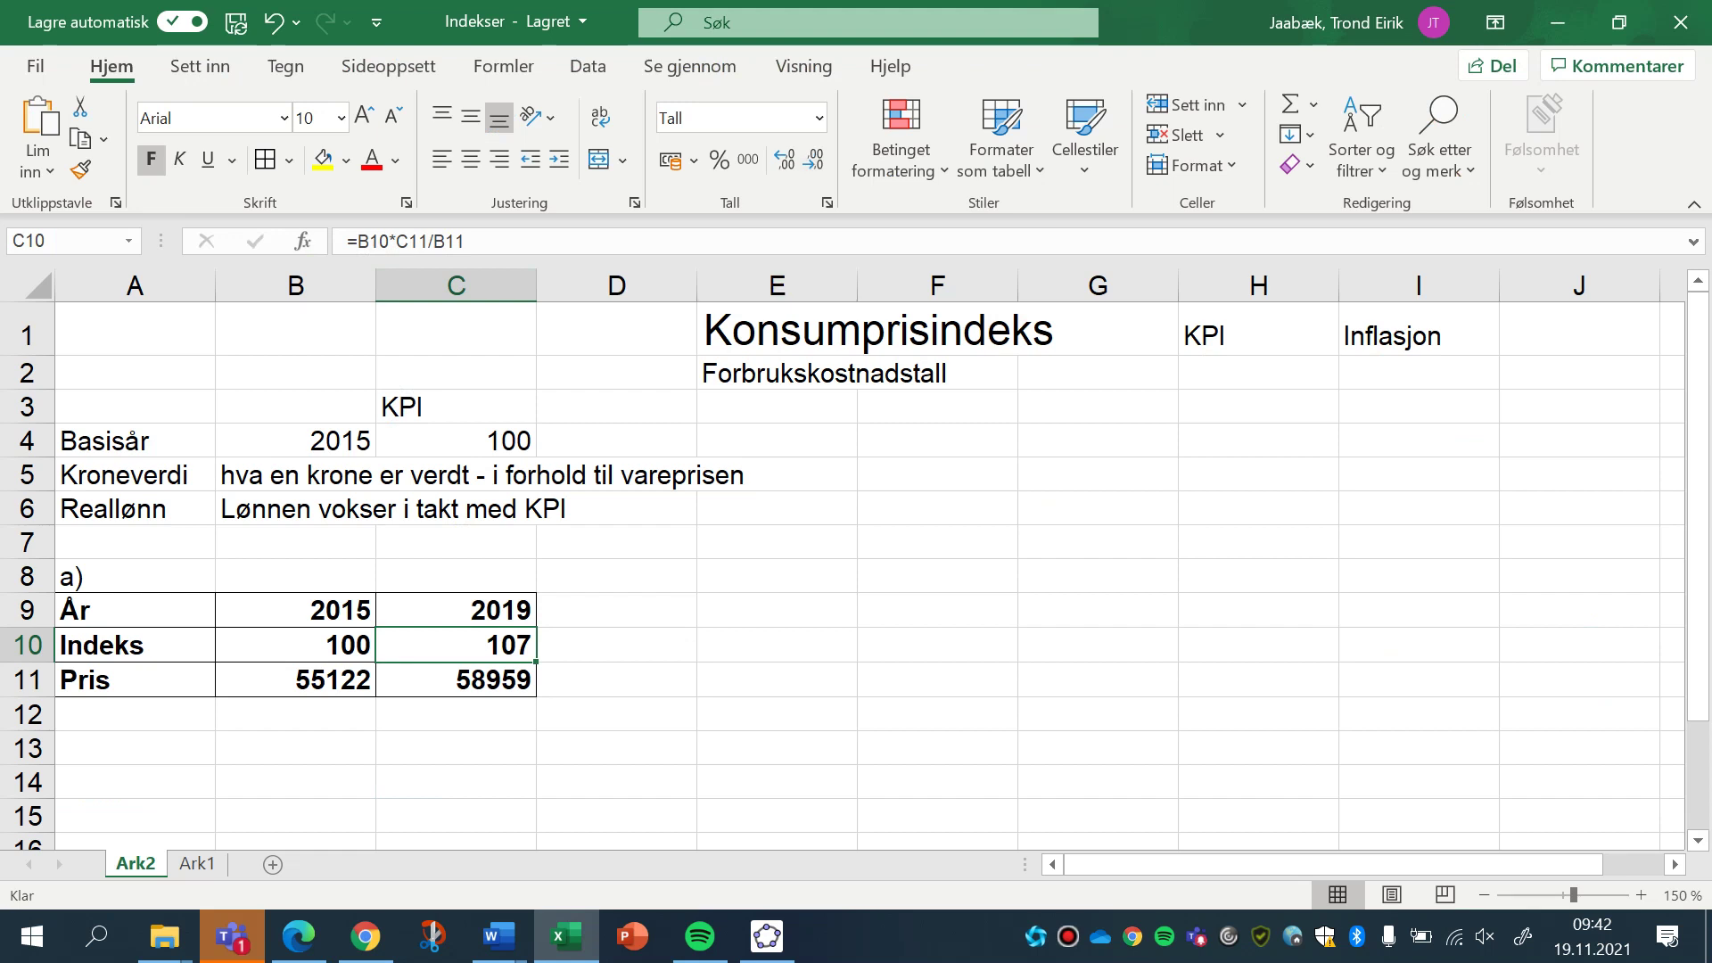
{"action": "left_click", "coordinate": [785, 161]}
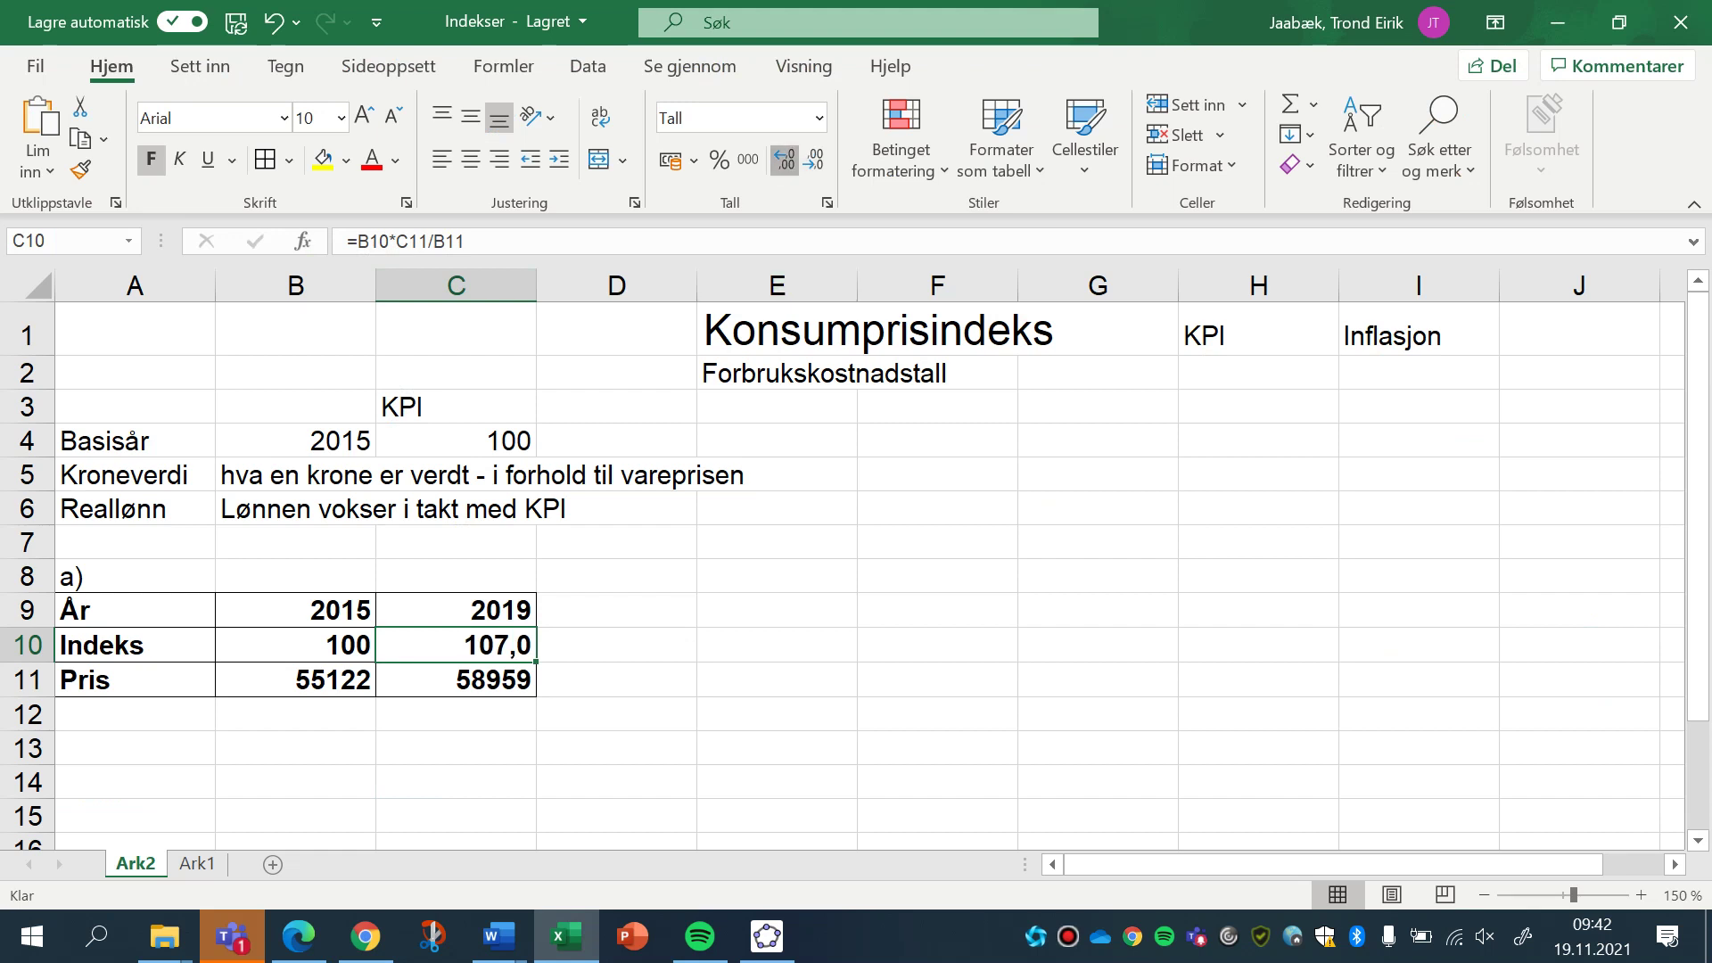
{"action": "left_click", "coordinate": [785, 161]}
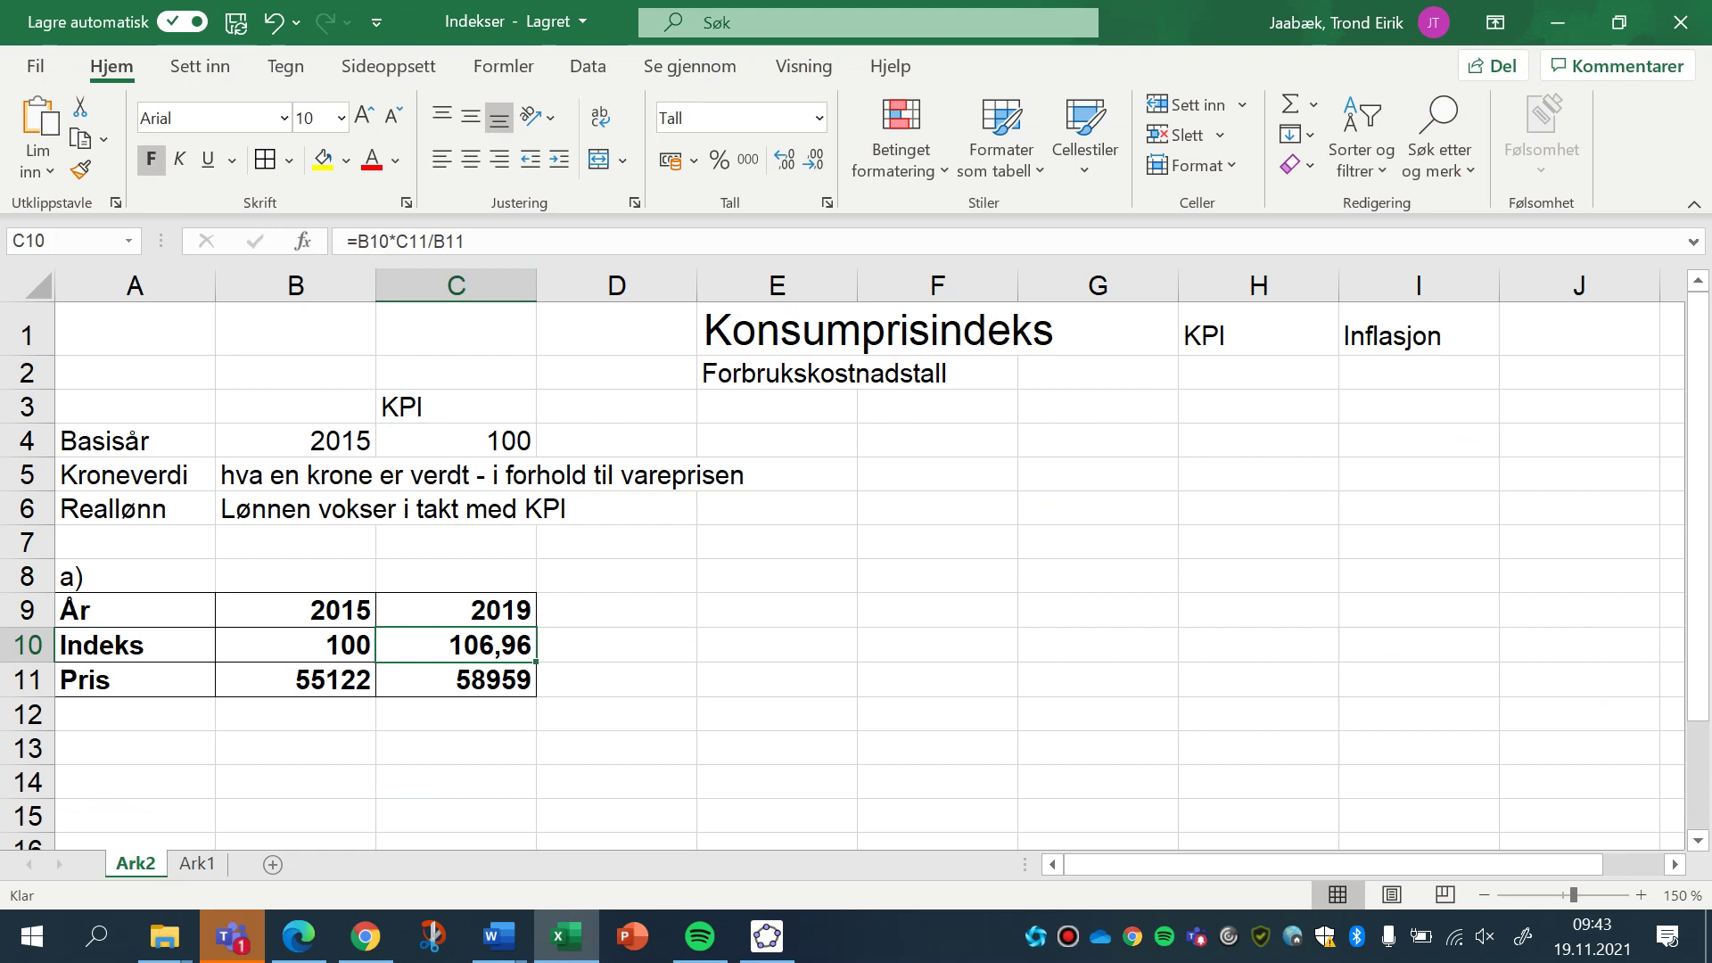
Re-enter the index formula =B10*C11/B11 in C10 to demonstrate the calculation again.
{"action": "key", "text": "F2"}
{"action": "key", "text": "Escape"}
{"action": "type", "text": "="}
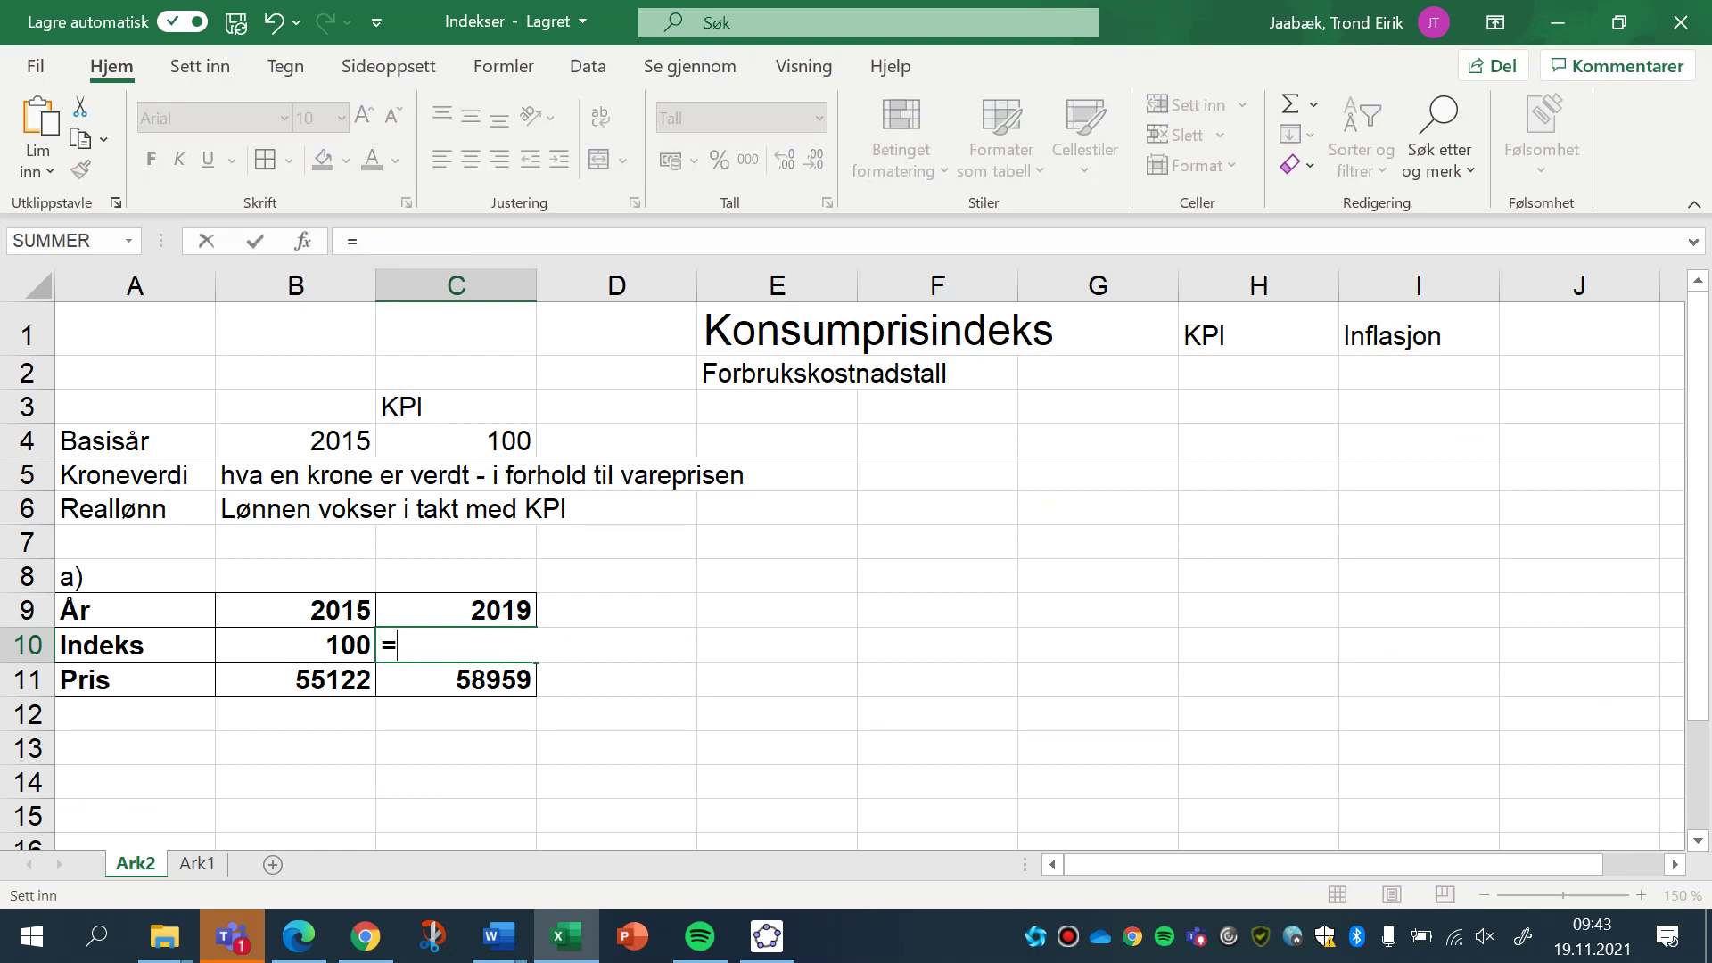
{"action": "key", "text": "Left"}
{"action": "type", "text": "*"}
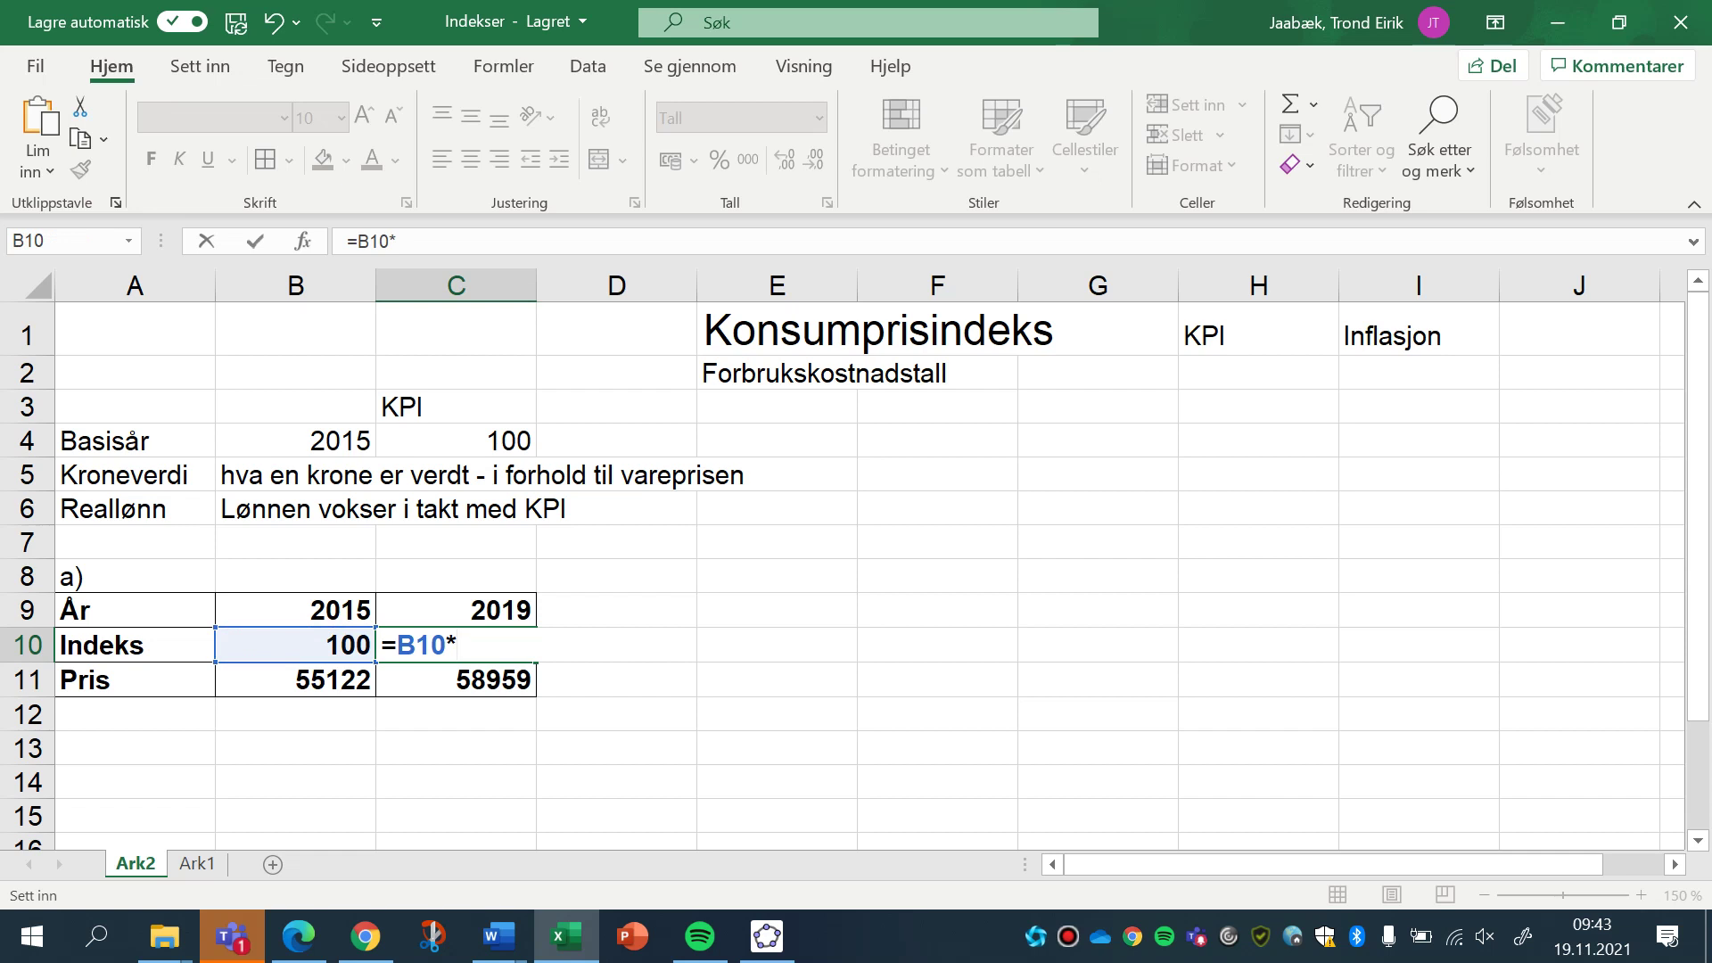
{"action": "key", "text": "Down"}
{"action": "type", "text": "/"}
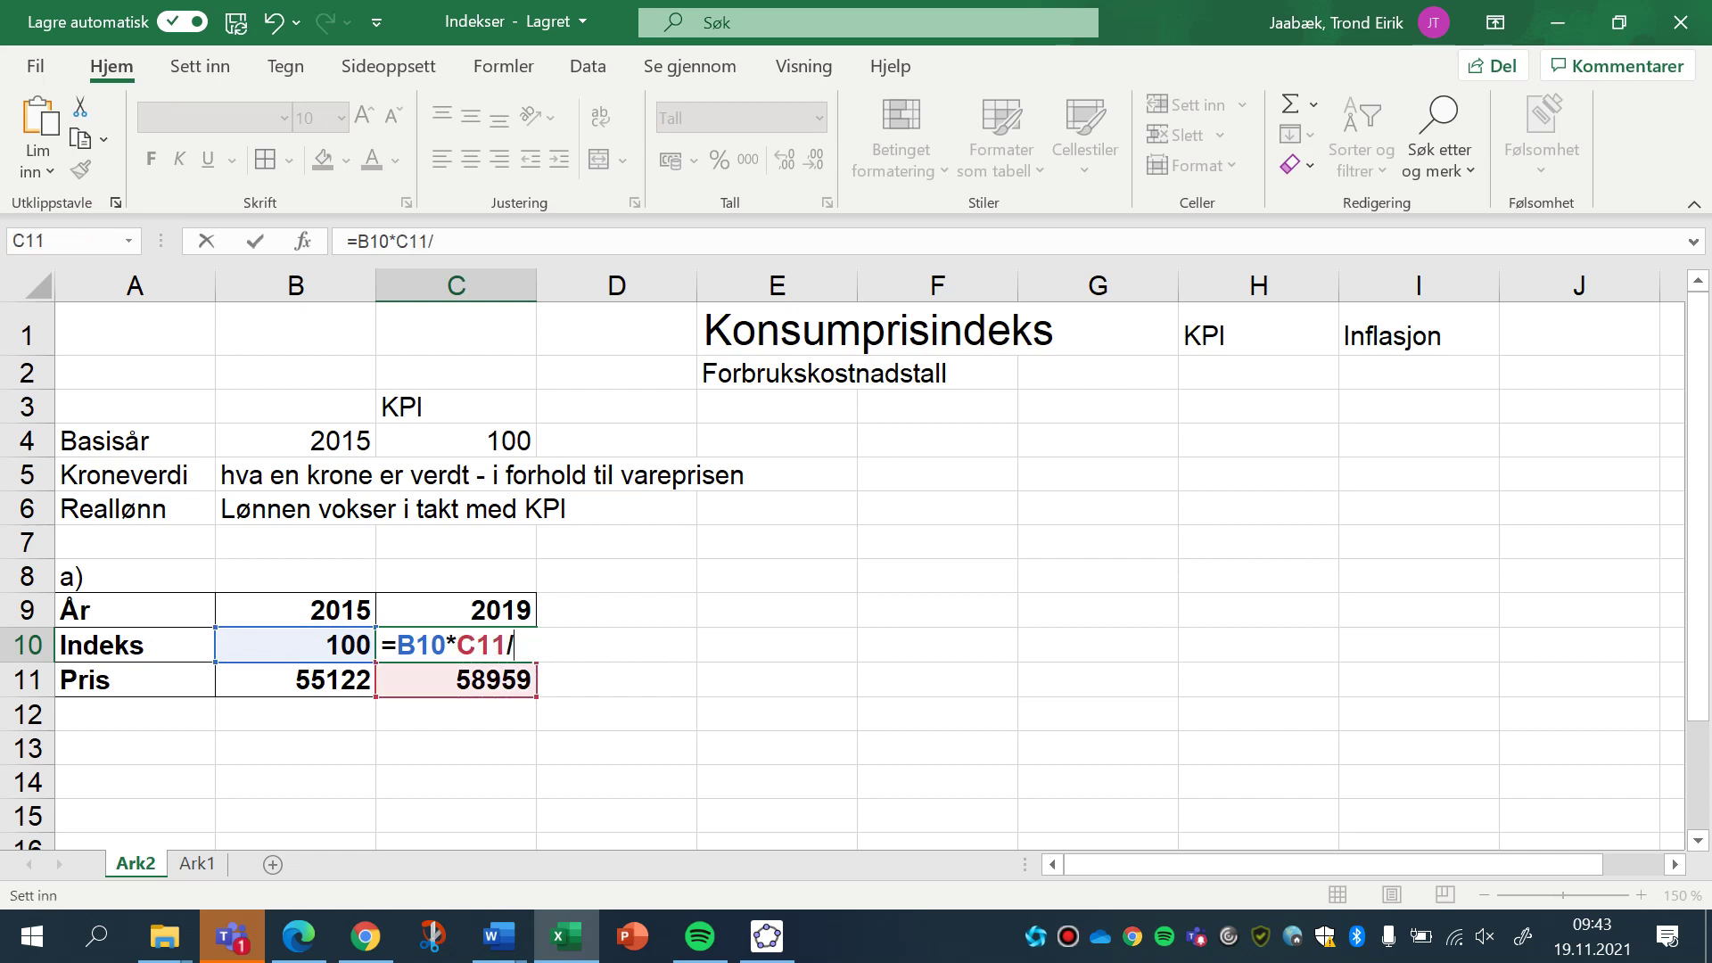
{"action": "key", "text": "Down"}
{"action": "key", "text": "Left"}
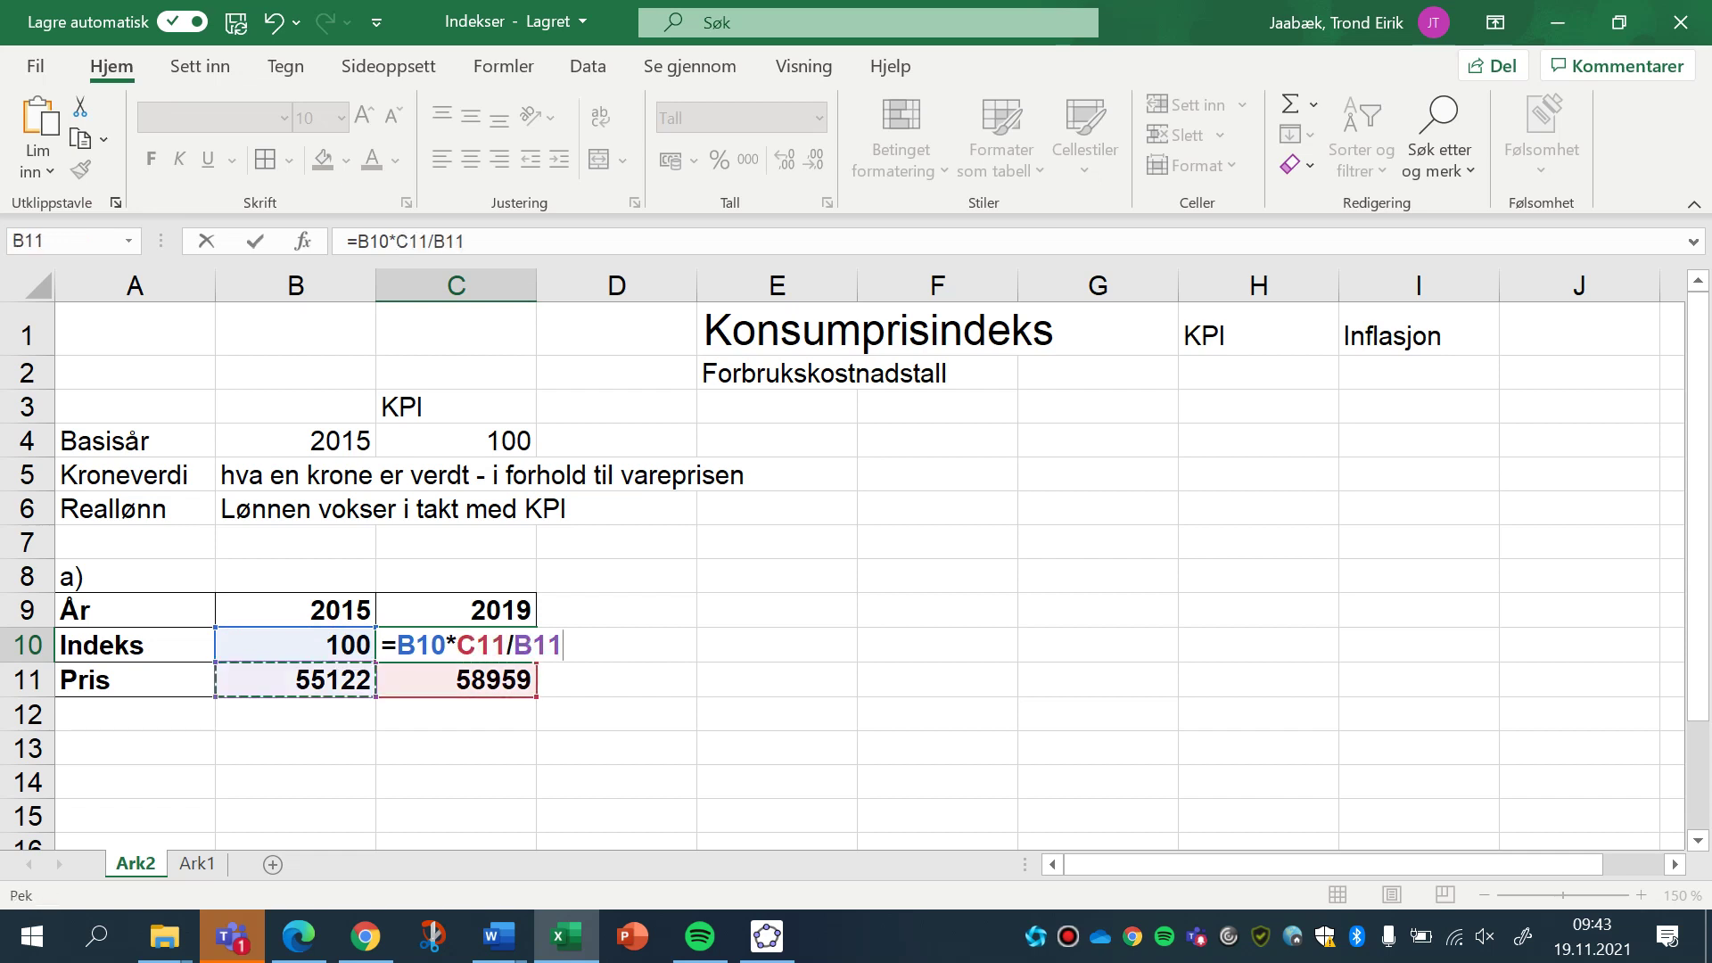
{"action": "key", "text": "Return"}
{"action": "left_click", "coordinate": [456, 644]}
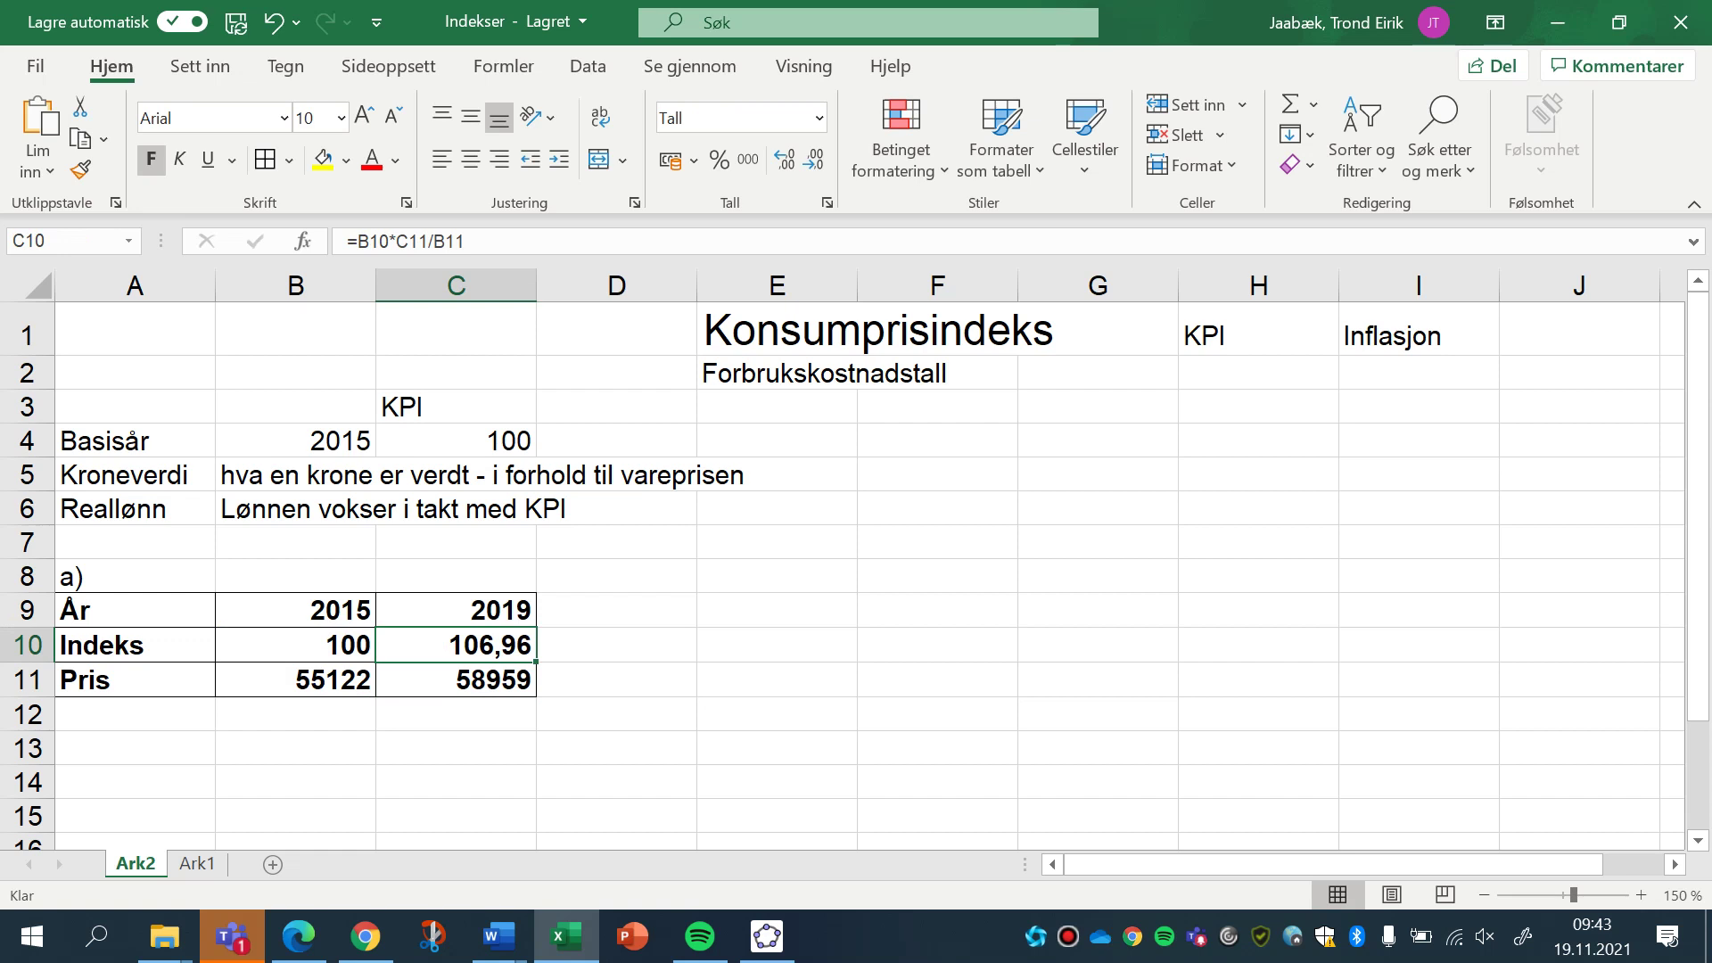
Correct the 2019 price in C11 to 58595 and check the recalculated index in C10.
{"action": "left_click", "coordinate": [456, 680]}
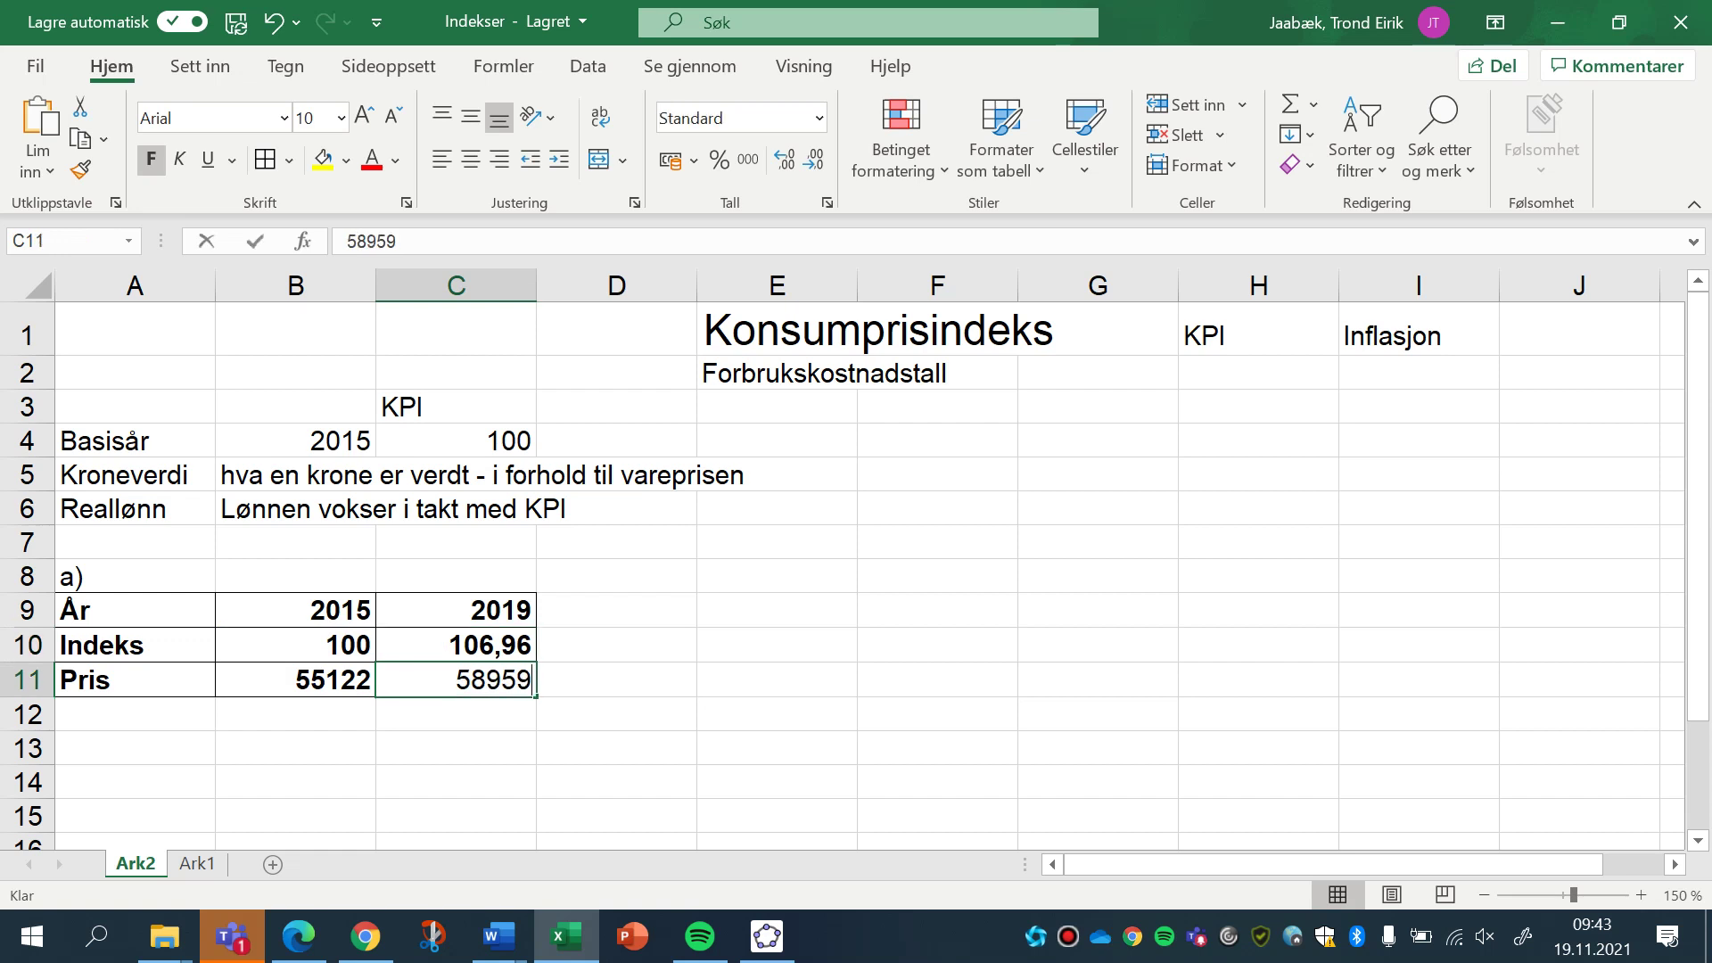
{"action": "key", "text": "F2"}
{"action": "key", "text": "Left"}
{"action": "key", "text": "Left"}
{"action": "key", "text": "BackSpace"}
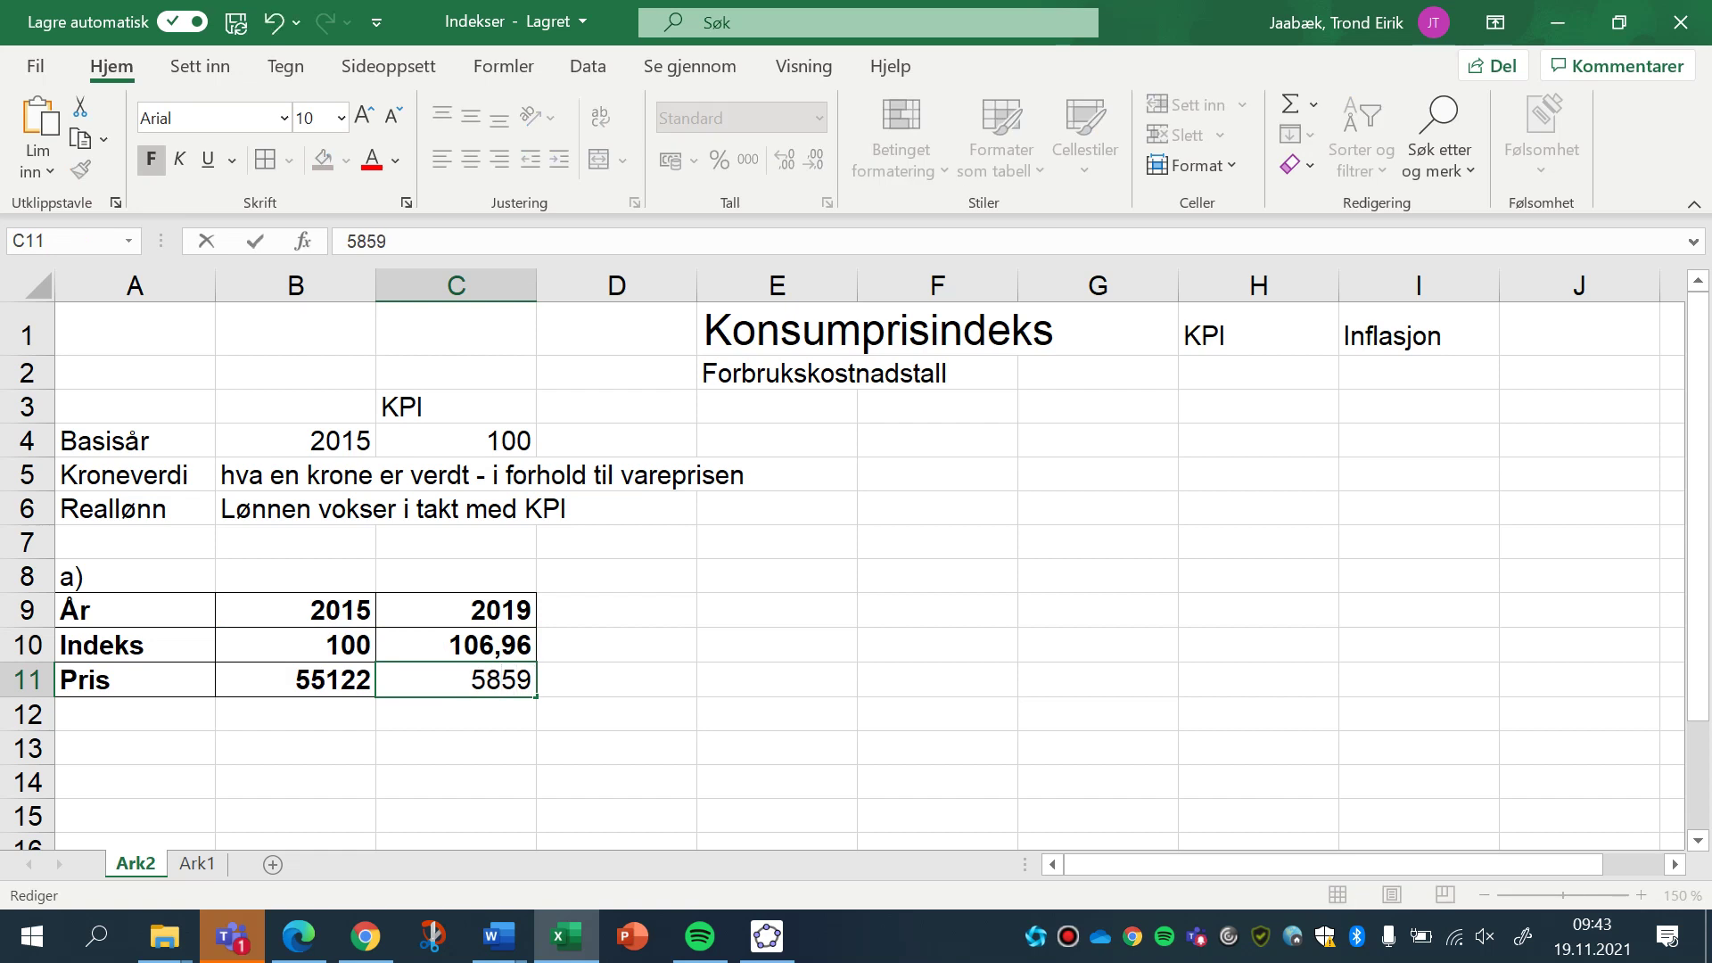
{"action": "type", "text": "5"}
{"action": "key", "text": "Return"}
{"action": "left_click", "coordinate": [455, 644]}
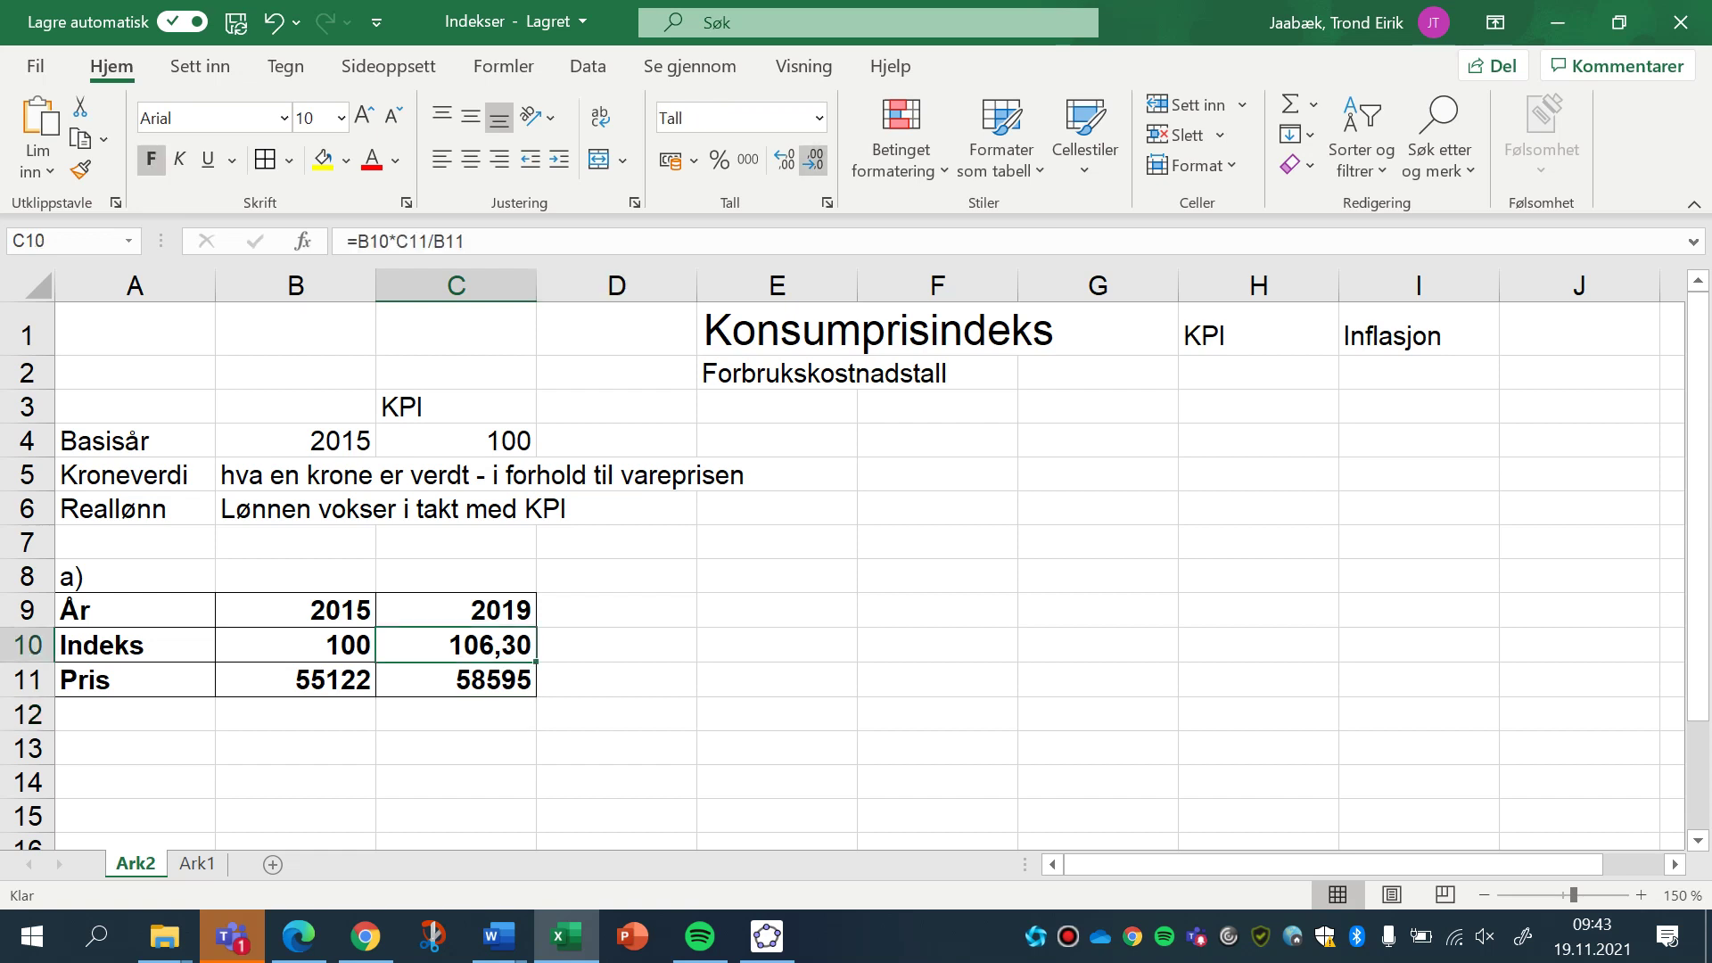
Display the calculated 2019 index in C10 with one decimal.
{"action": "left_click", "coordinate": [814, 160]}
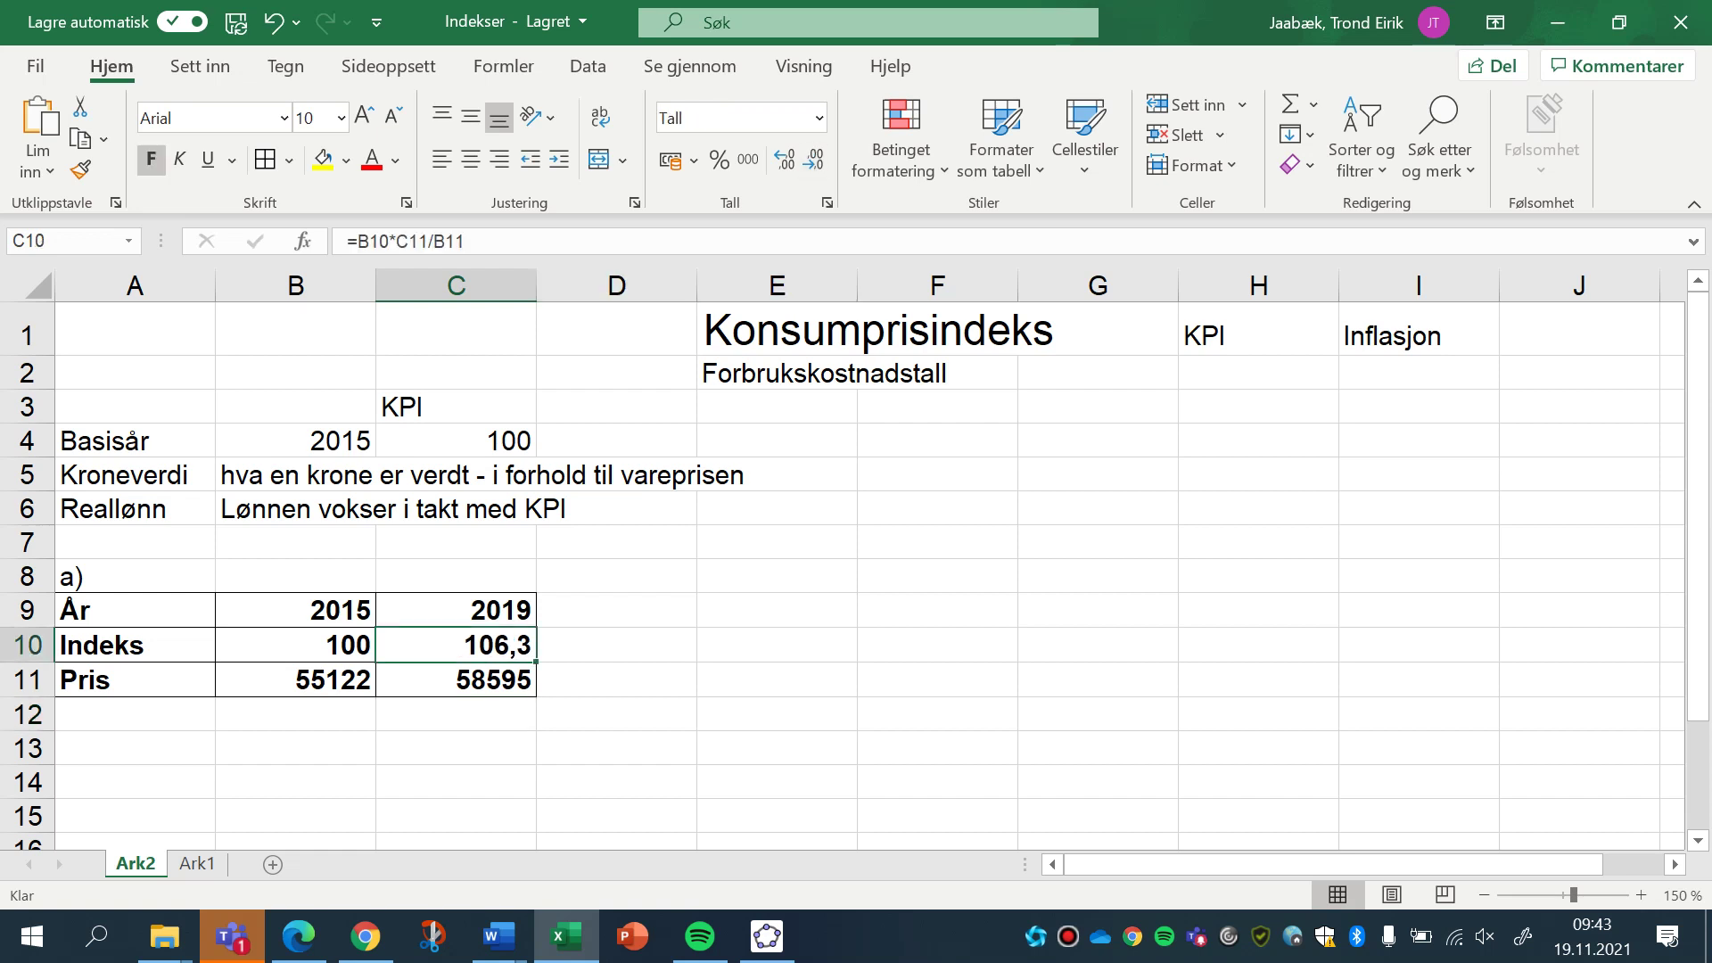
{"action": "left_click", "coordinate": [456, 679]}
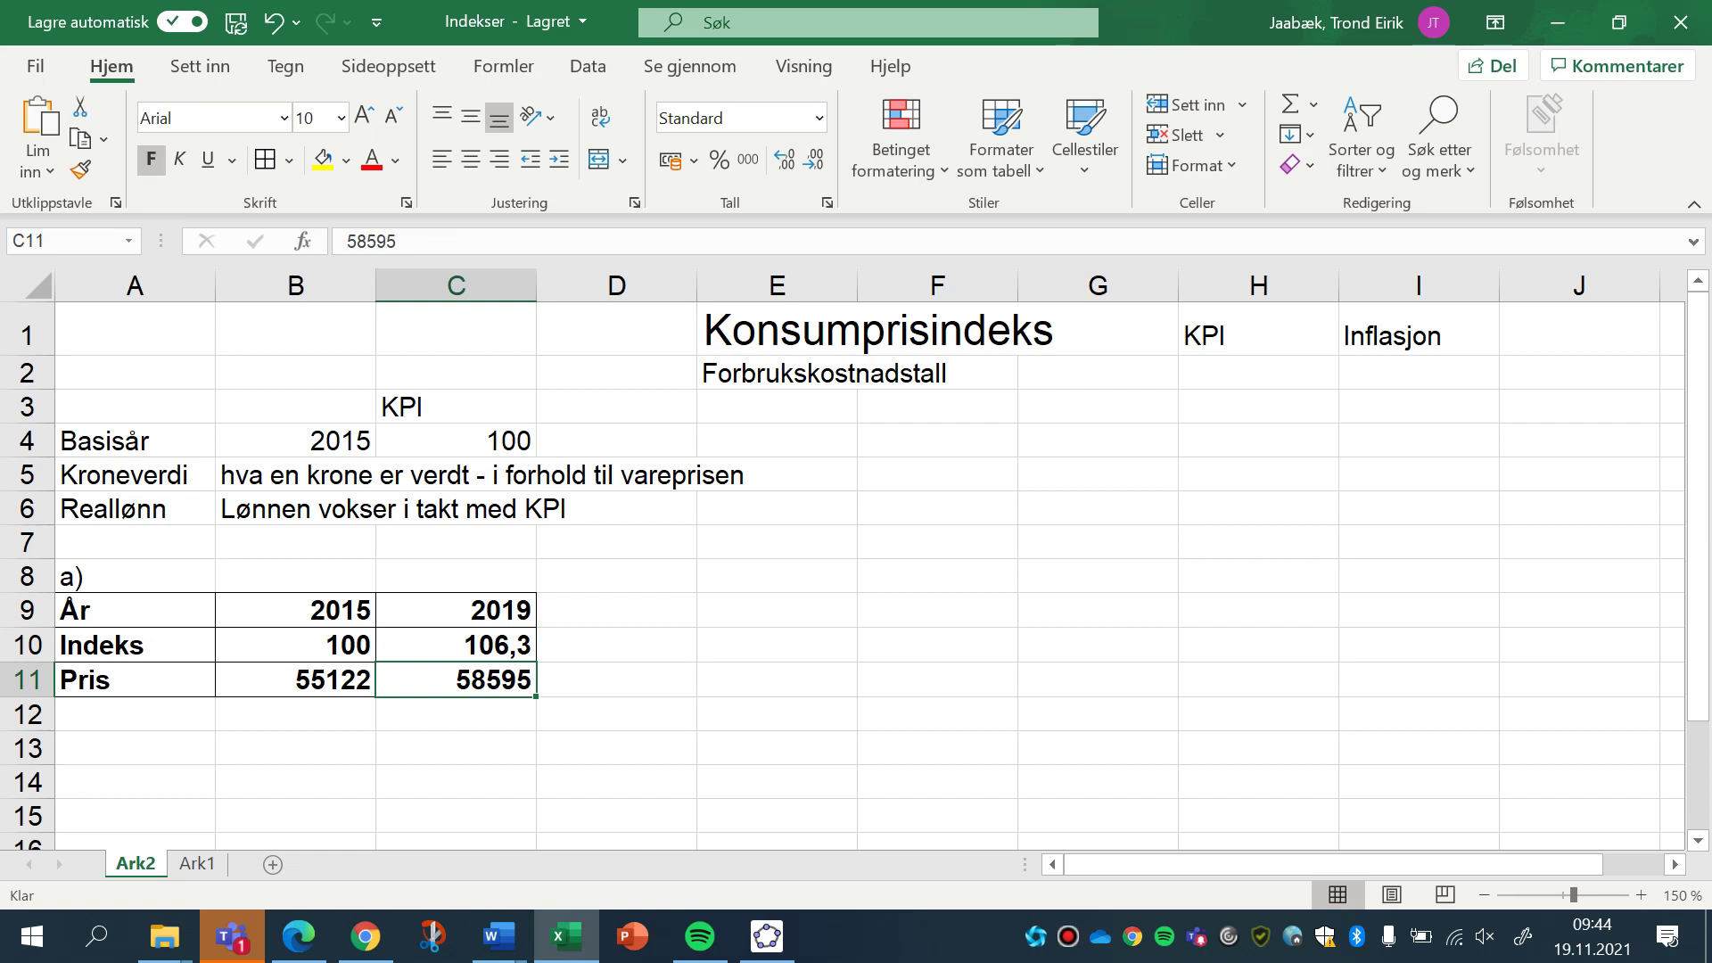
Write the answer "Indeksen for mat i 2019 var 106,3" in bold in A13.
{"action": "left_click", "coordinate": [134, 747]}
{"action": "type", "text": "Indeksen i"}
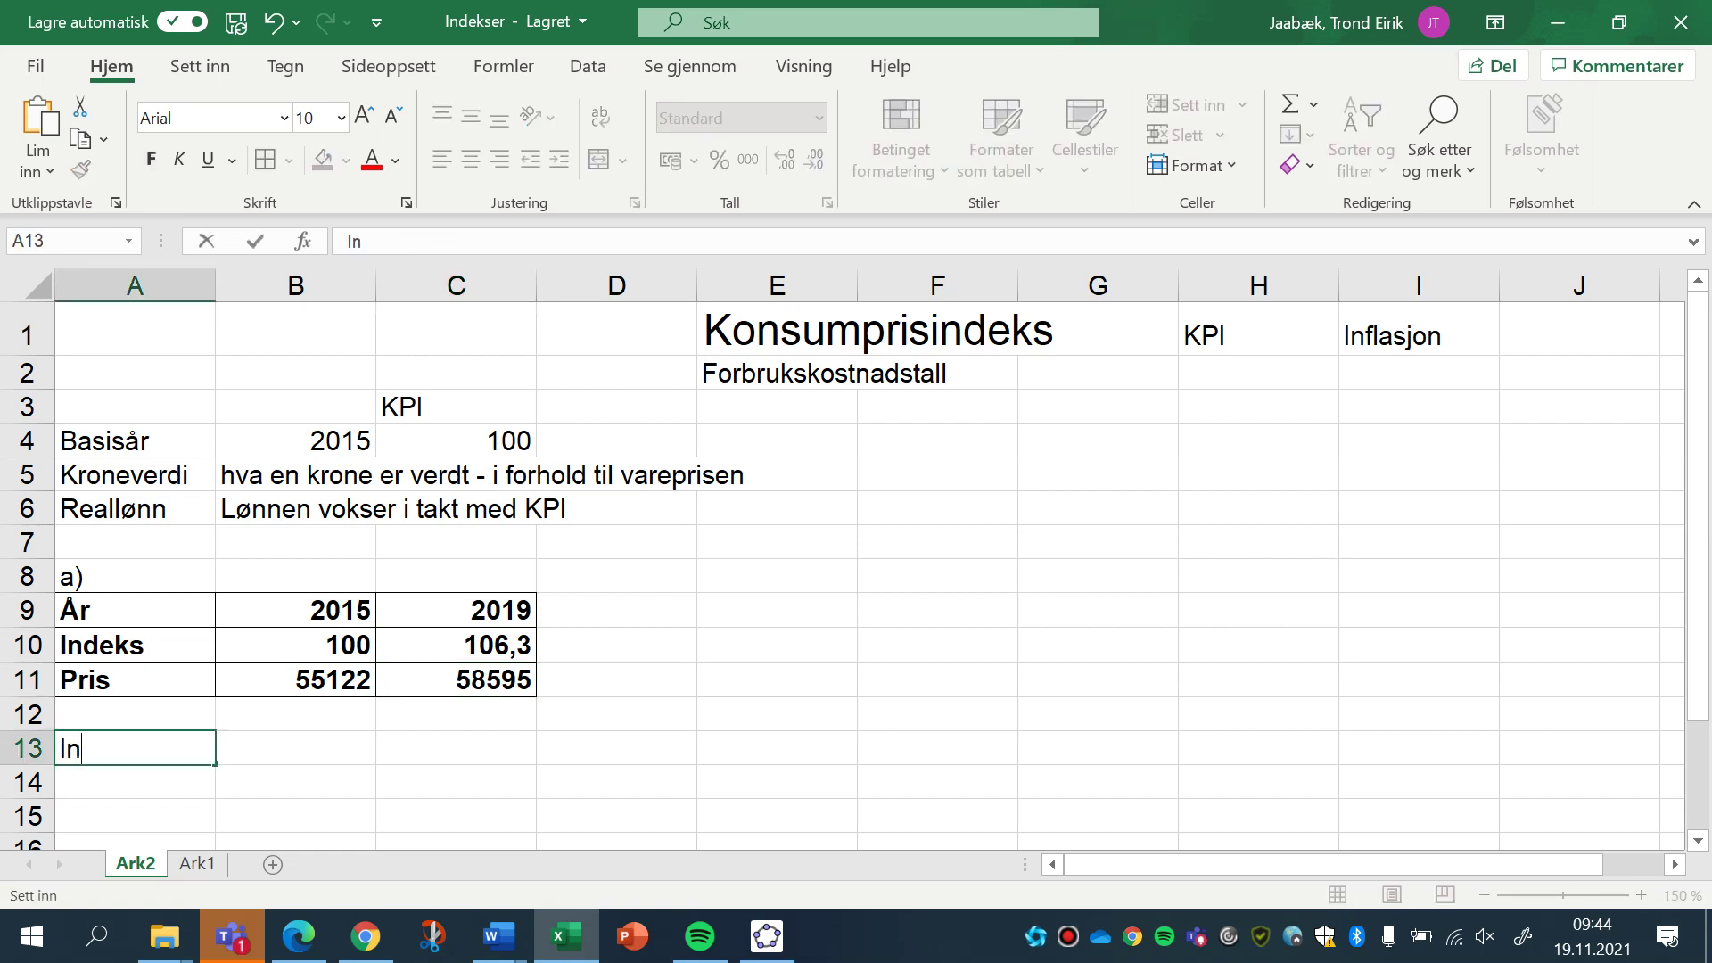
{"action": "key", "text": "BackSpace"}
{"action": "key", "text": "BackSpace"}
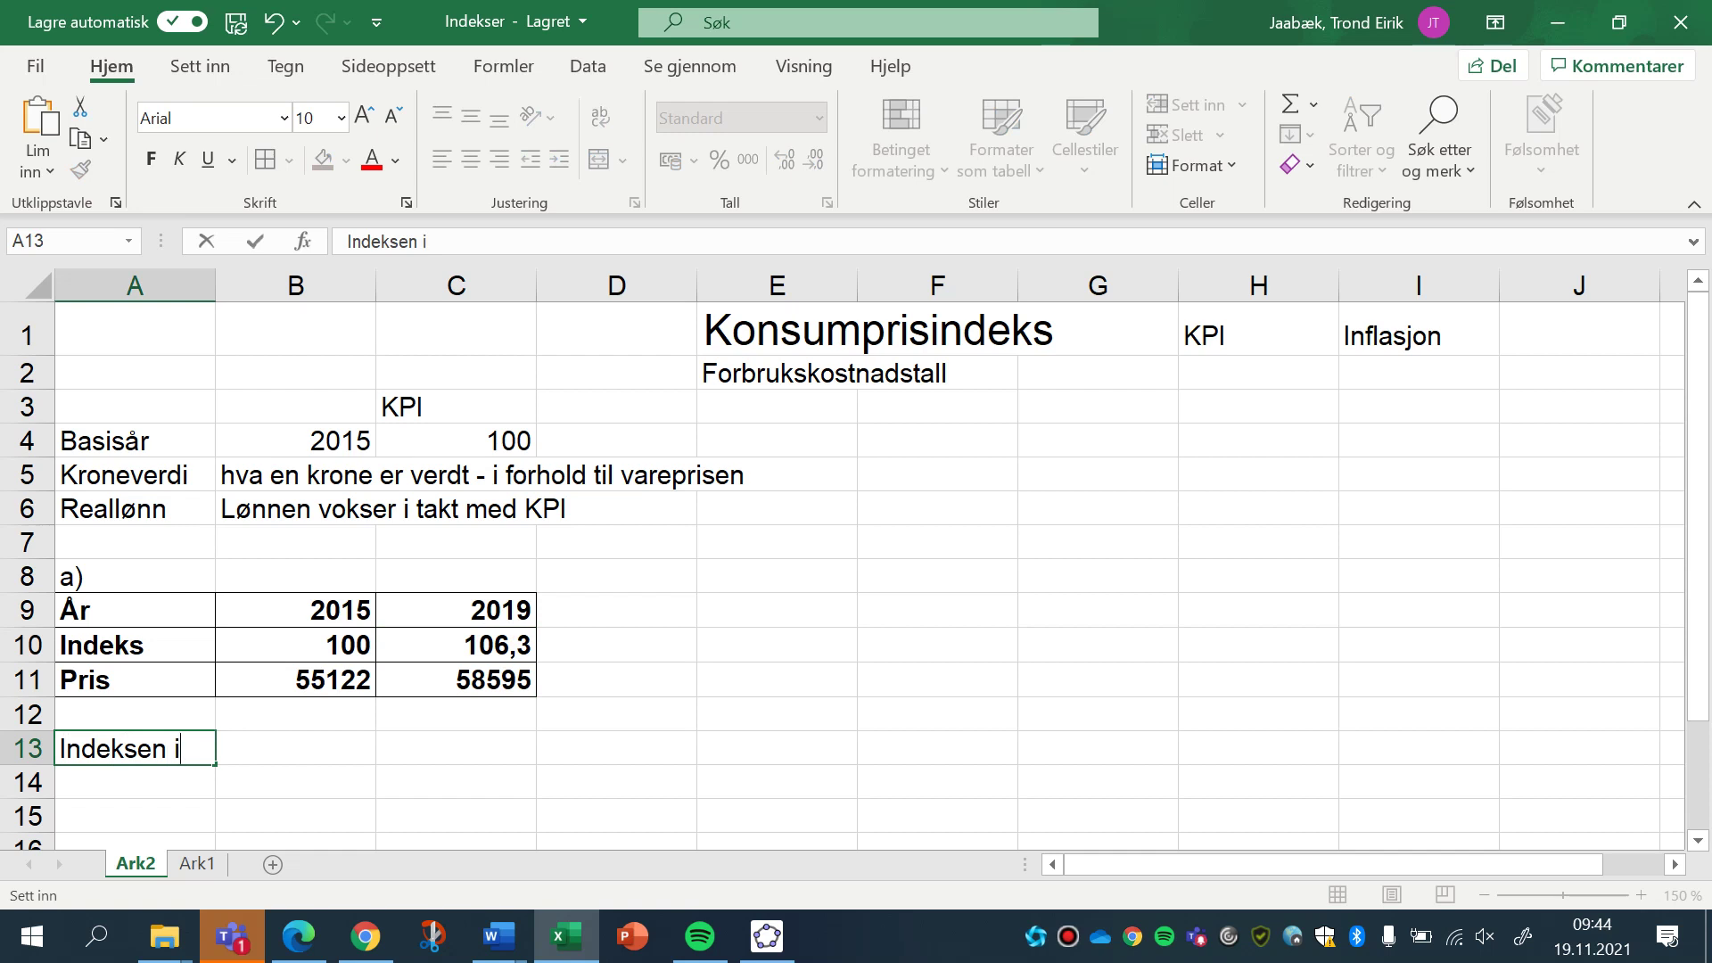
{"action": "type", "text": "for mat i 12019"}
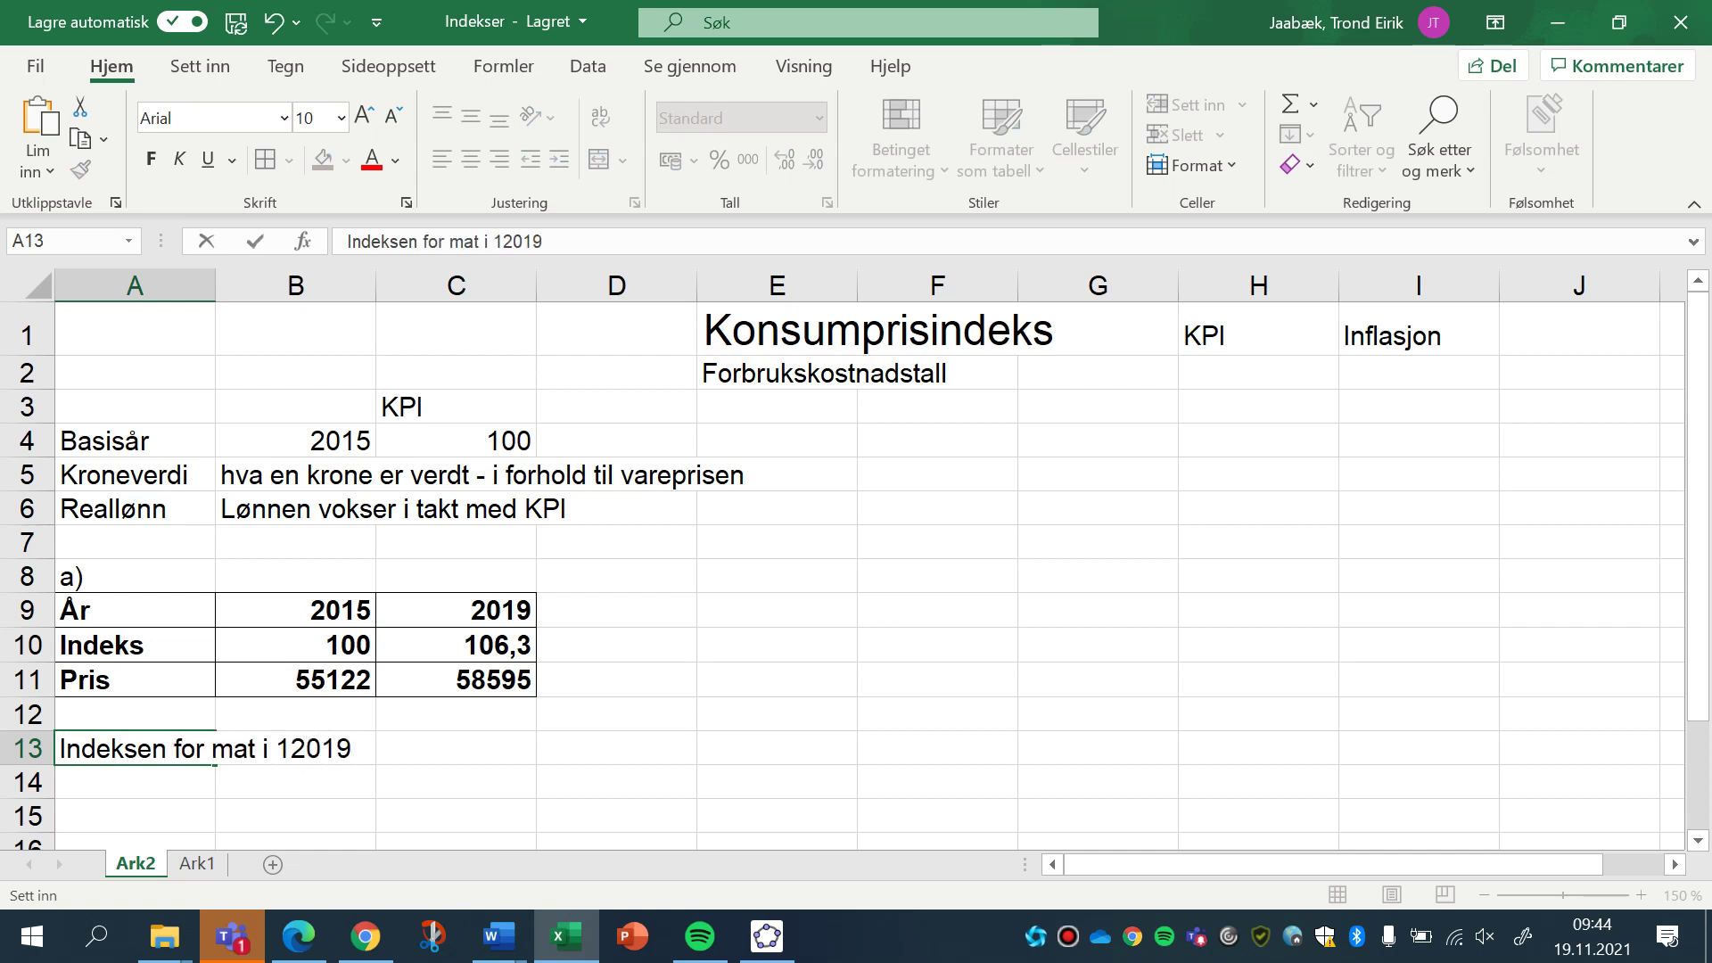
{"action": "key", "text": "BackSpace"}
{"action": "key", "text": "BackSpace"}
{"action": "key", "text": "BackSpace"}
{"action": "key", "text": "BackSpace"}
{"action": "key", "text": "BackSpace"}
{"action": "type", "text": "2"}
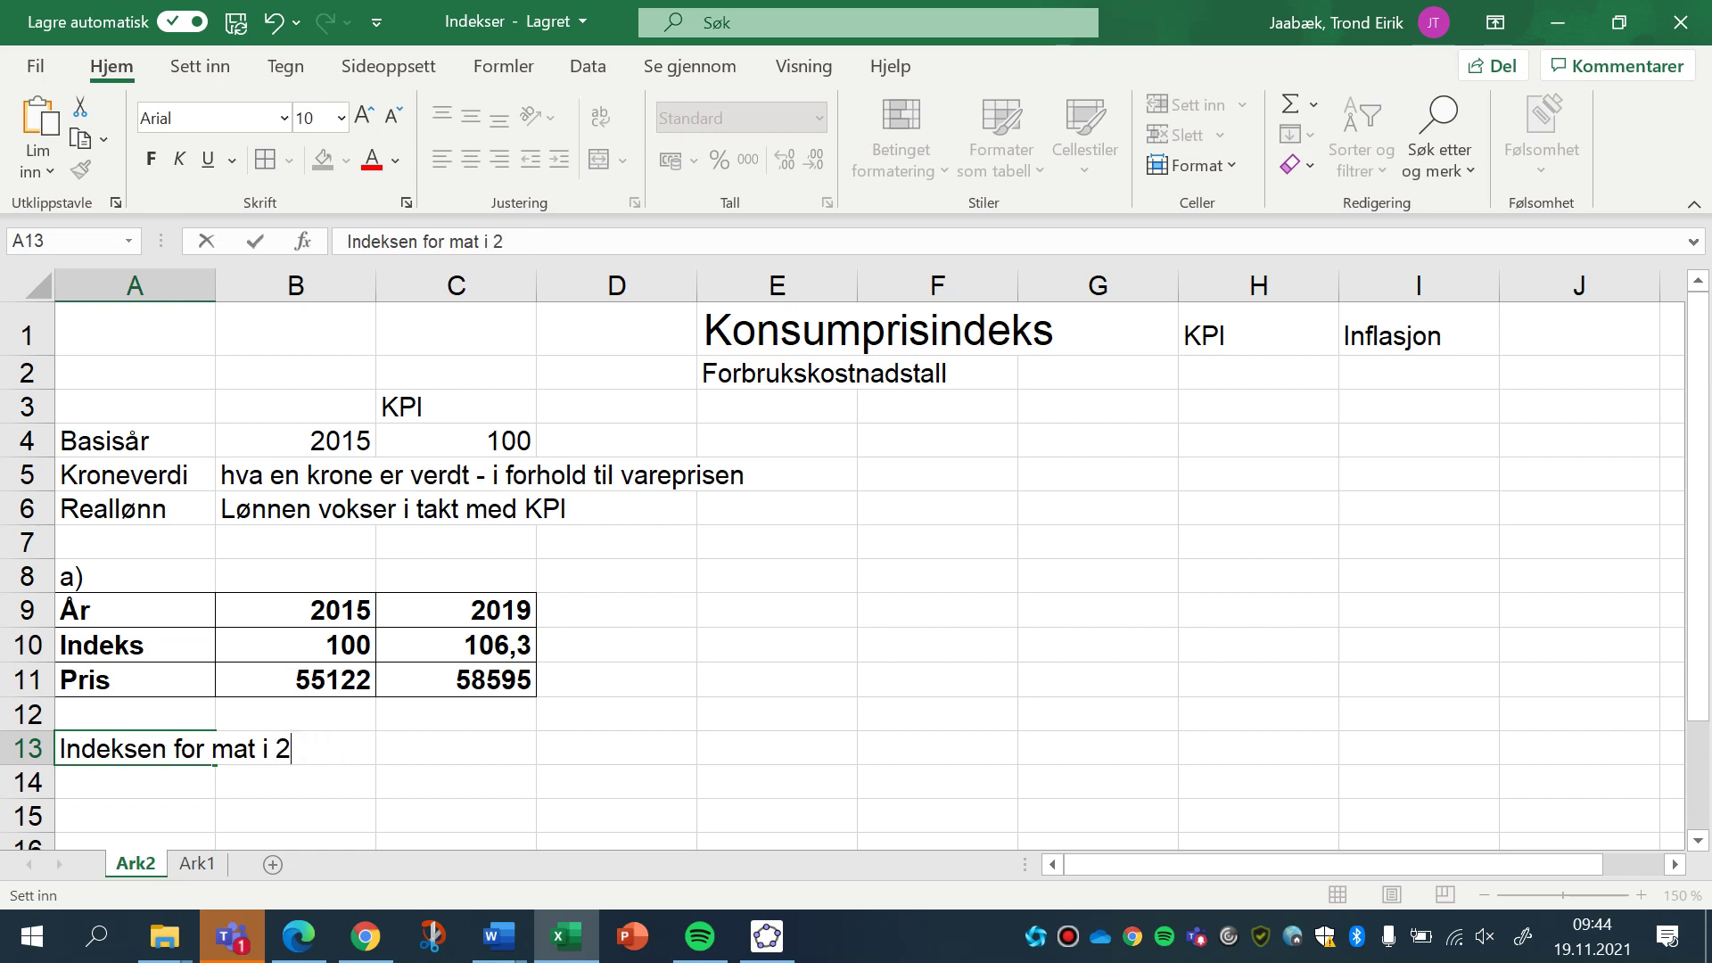
{"action": "type", "text": "019 var "}
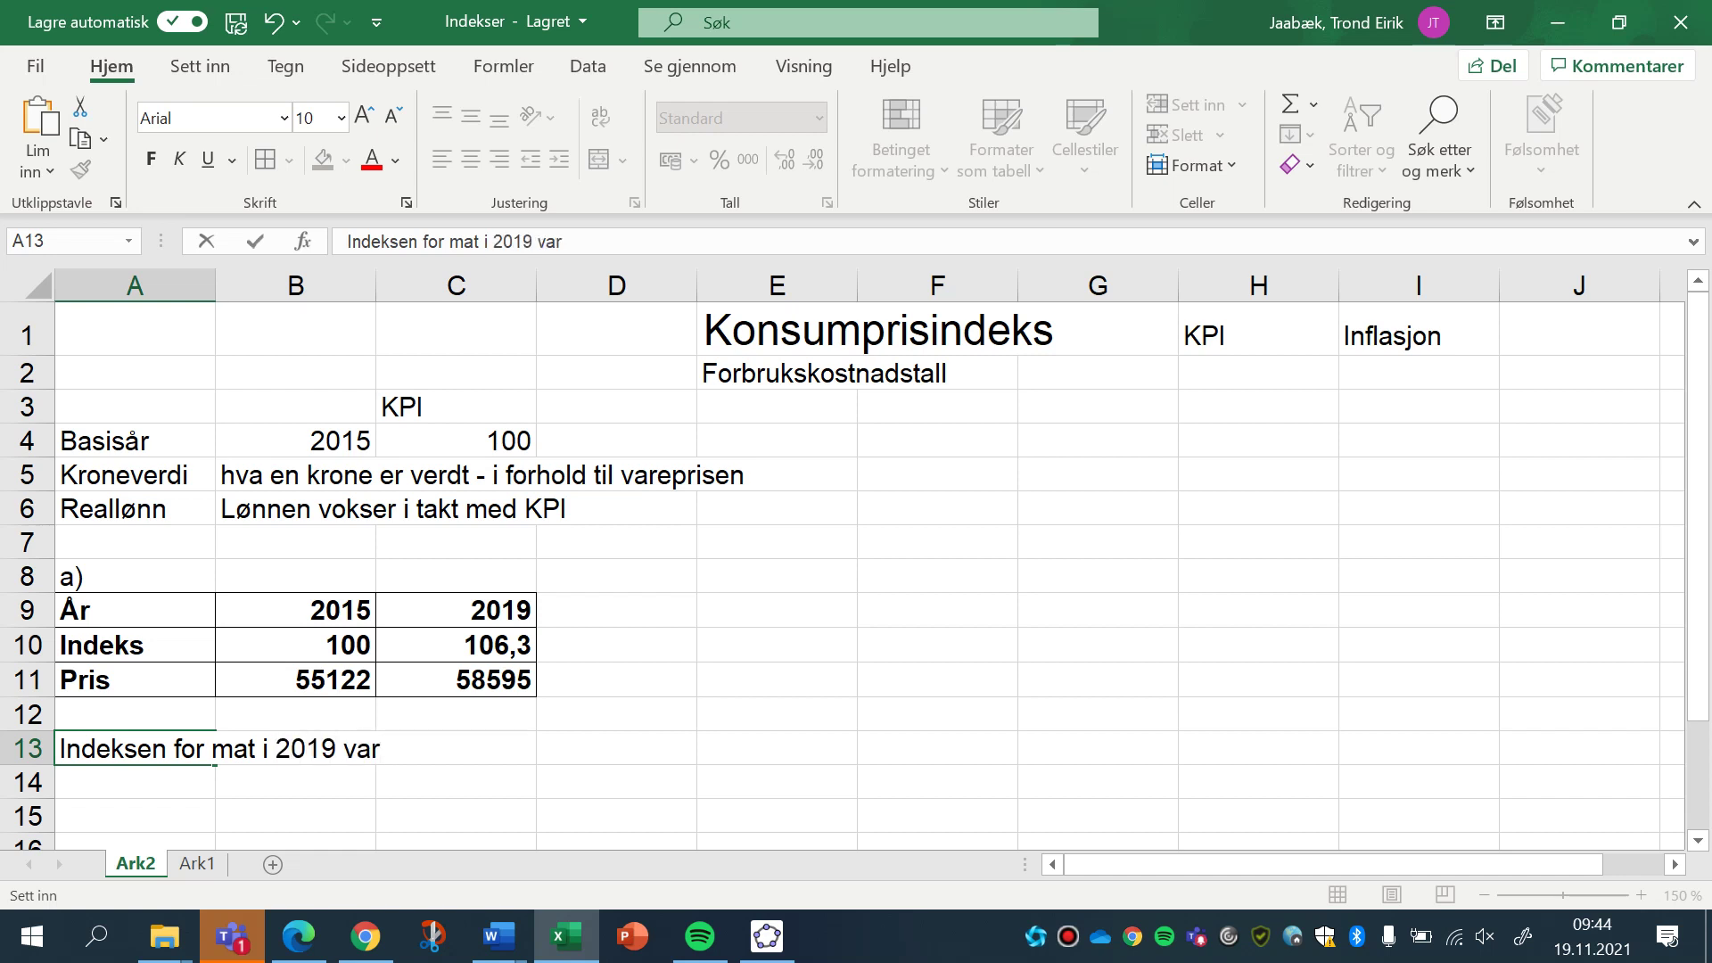
{"action": "type", "text": "106,3"}
{"action": "key", "text": "ctrl+b"}
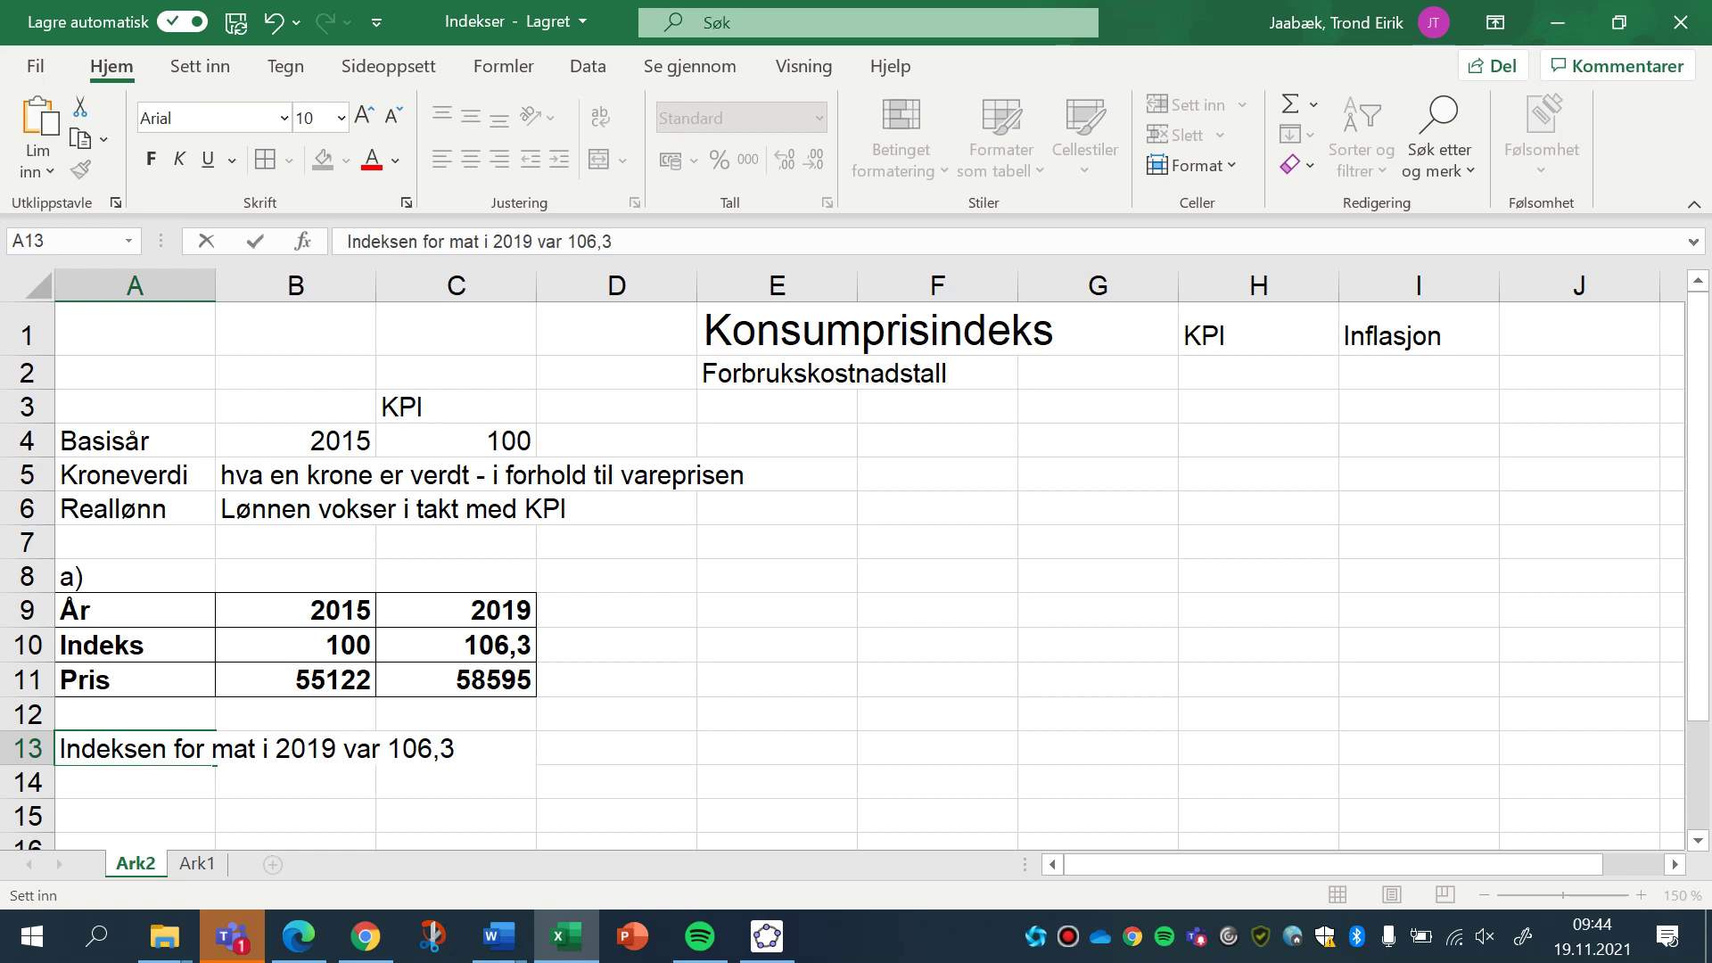
{"action": "key", "text": "Return"}
{"action": "key", "text": "Return"}
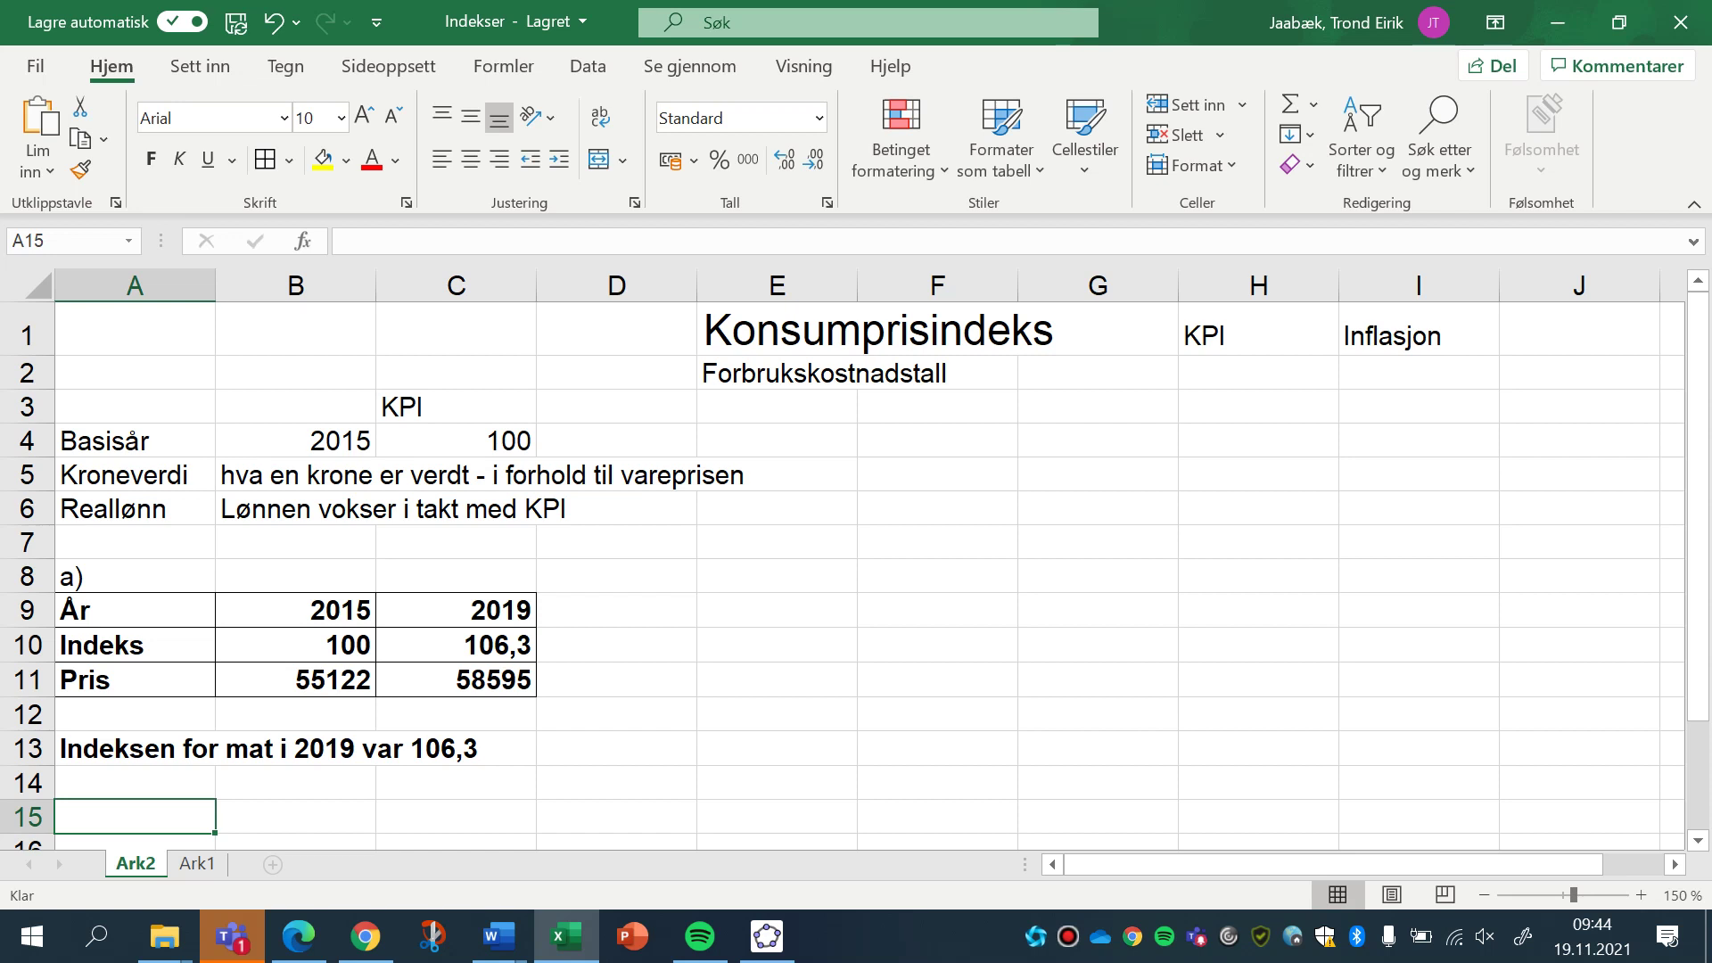
Write the part b) answer "b) Matvarer steg med 6,3% fra 2015 til 2019" in bold in A15.
{"action": "type", "text": "b) "}
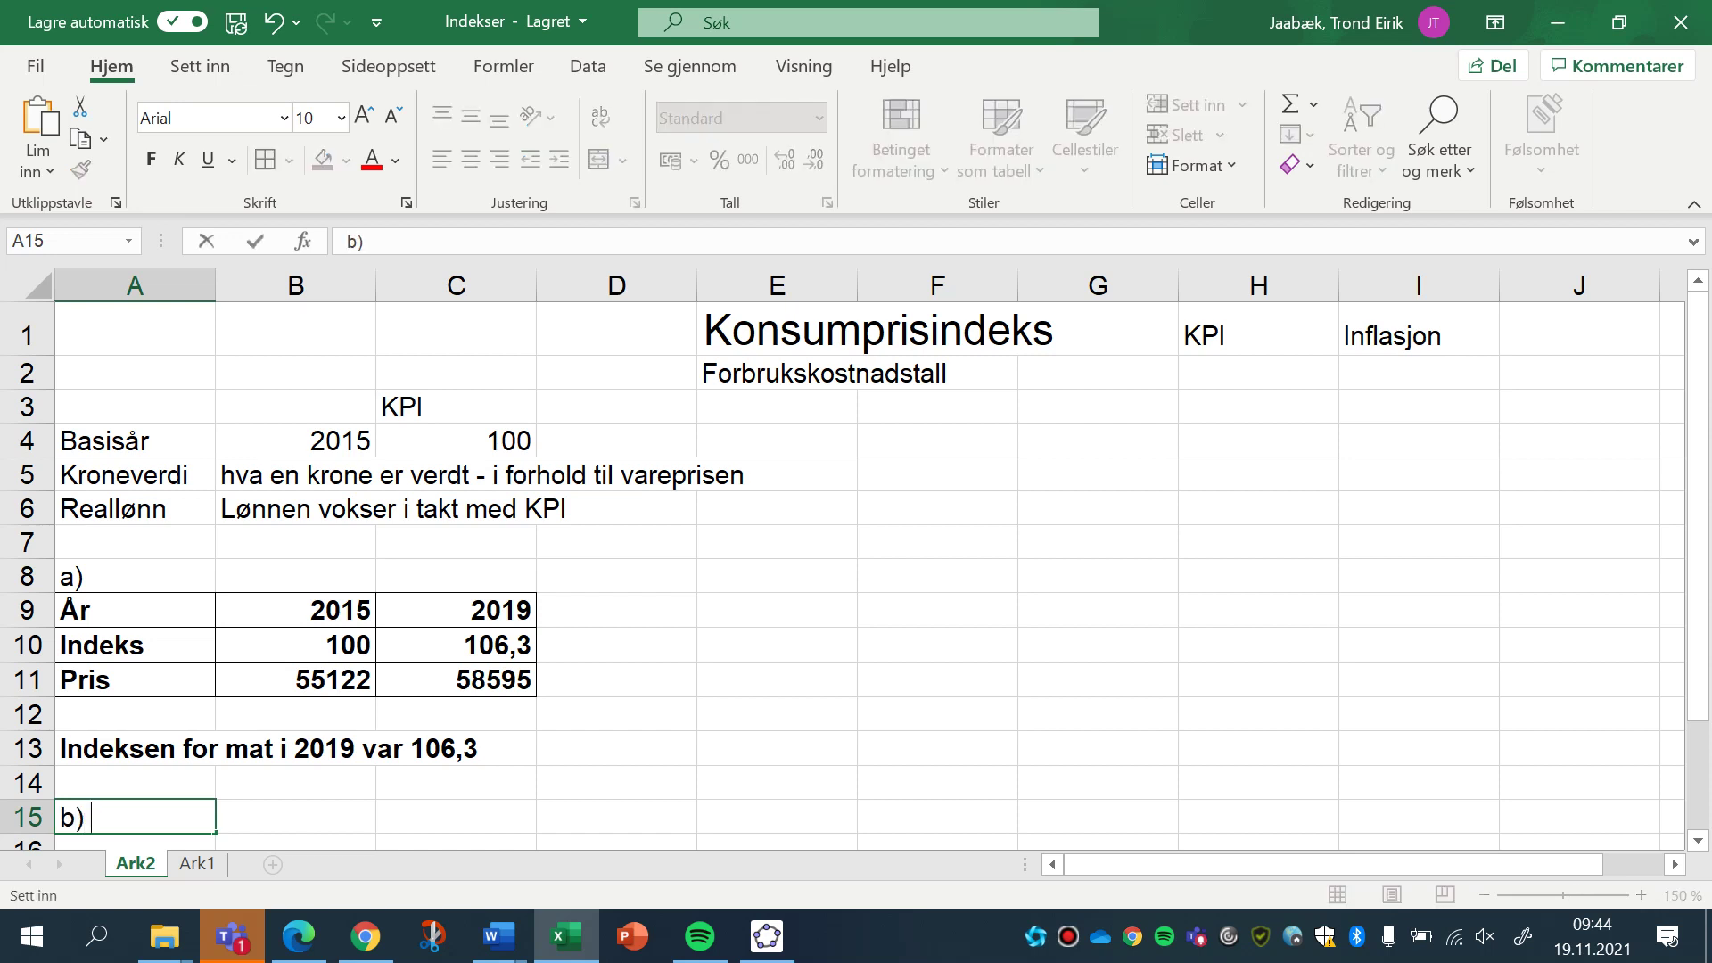
{"action": "type", "text": "Matvar"}
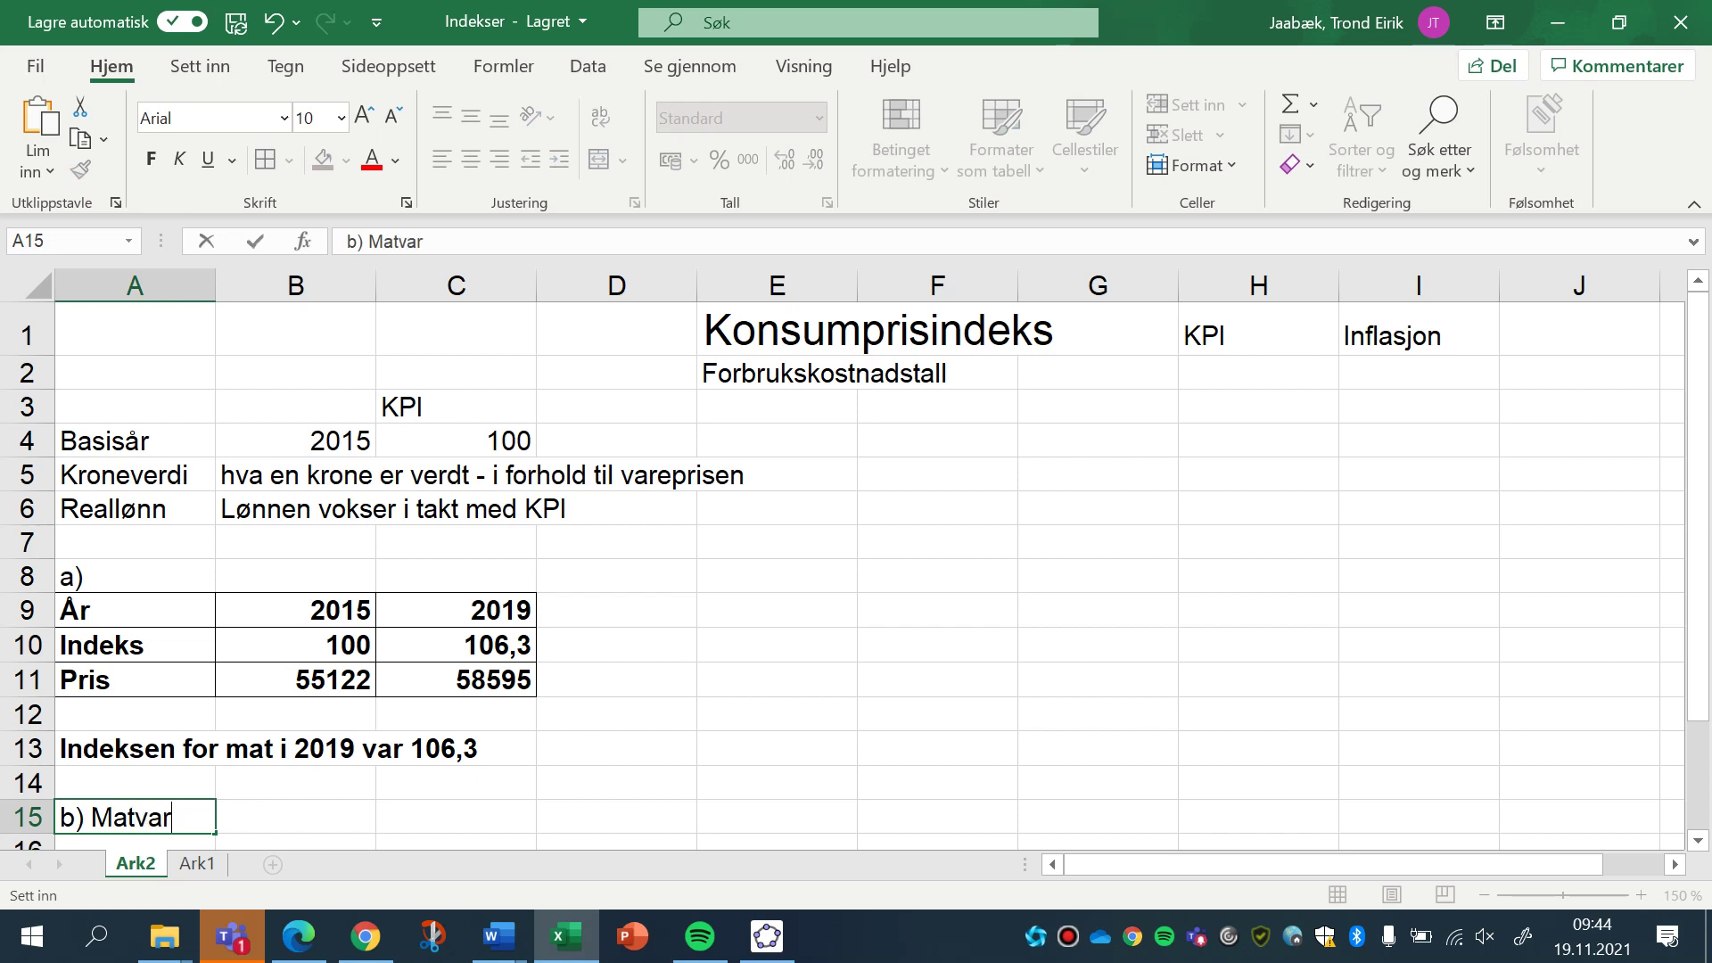
{"action": "type", "text": "er steeg med"}
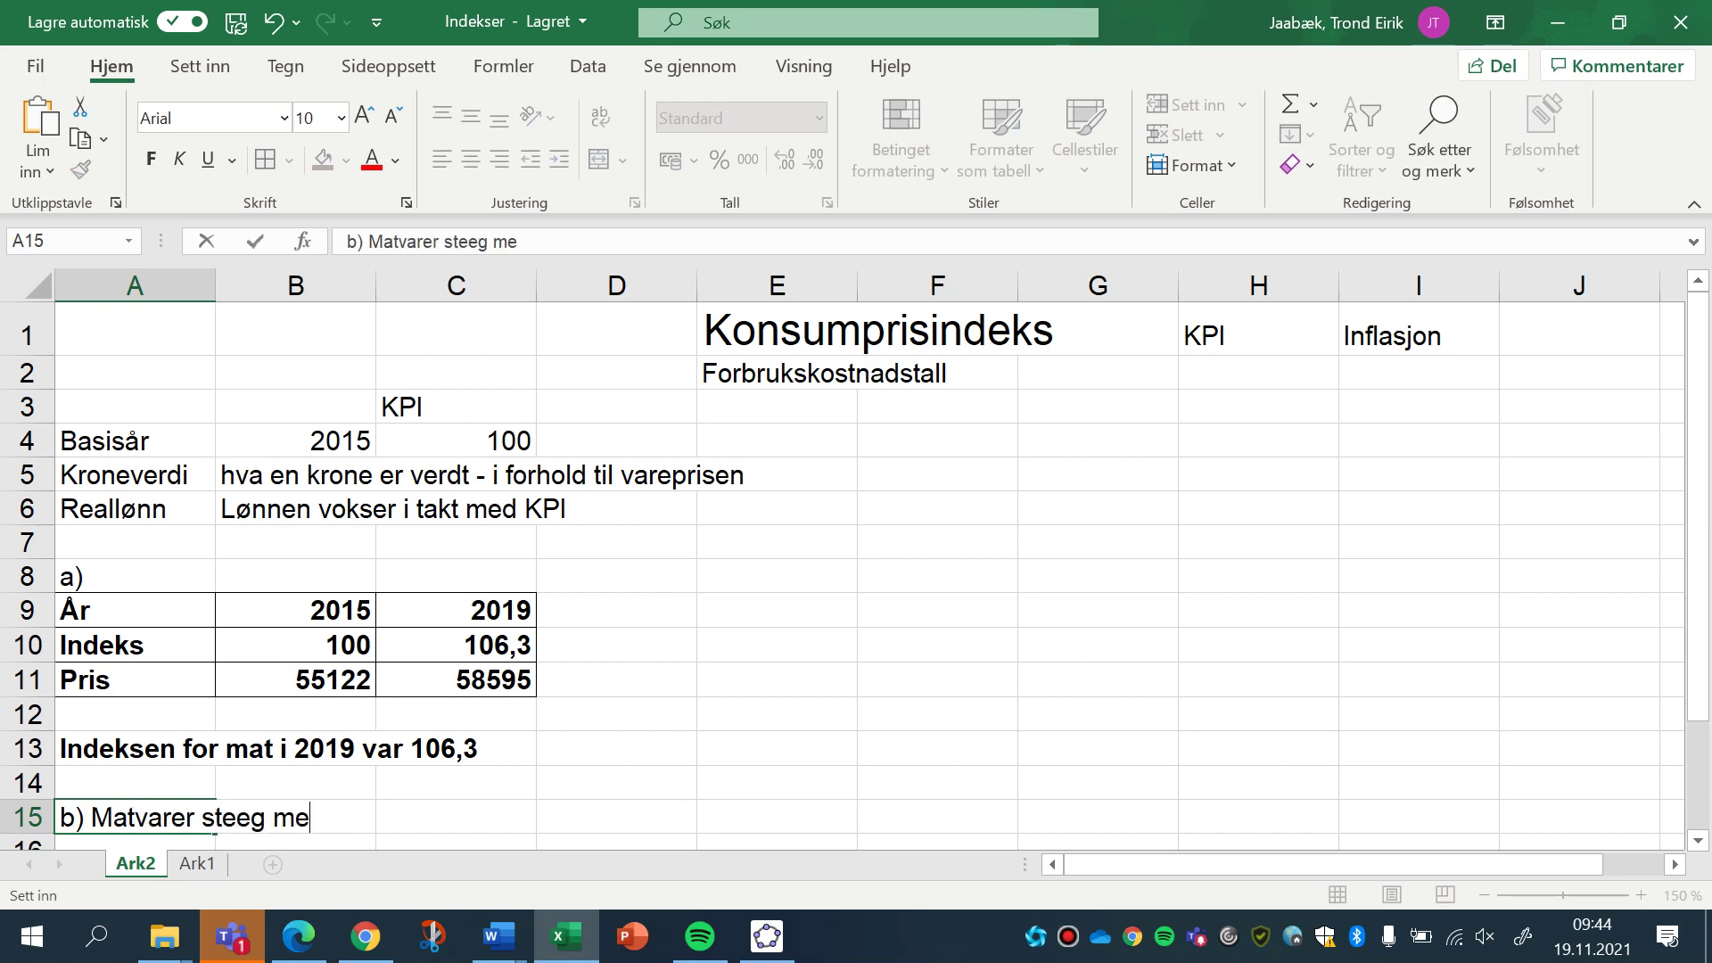
{"action": "key", "text": "BackSpace"}
{"action": "key", "text": "BackSpace"}
{"action": "key", "text": "BackSpace"}
{"action": "key", "text": "BackSpace"}
{"action": "key", "text": "BackSpace"}
{"action": "key", "text": "BackSpace"}
{"action": "type", "text": "g med 6,"}
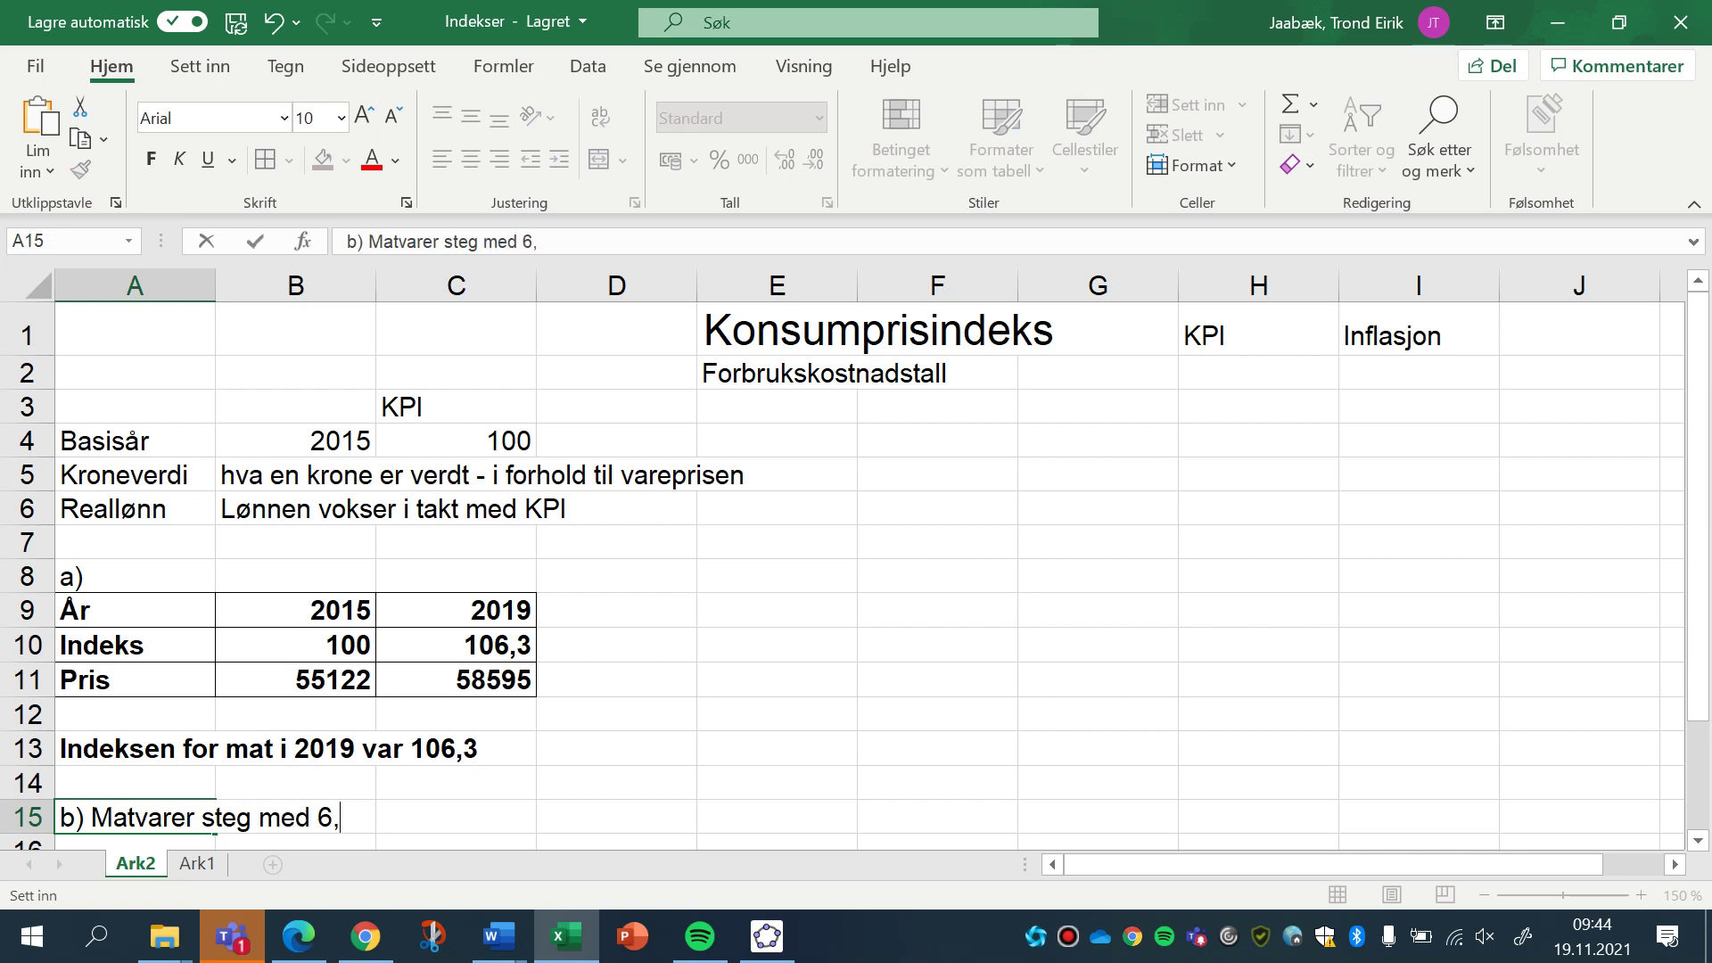
{"action": "type", "text": "3% fra 2015 "}
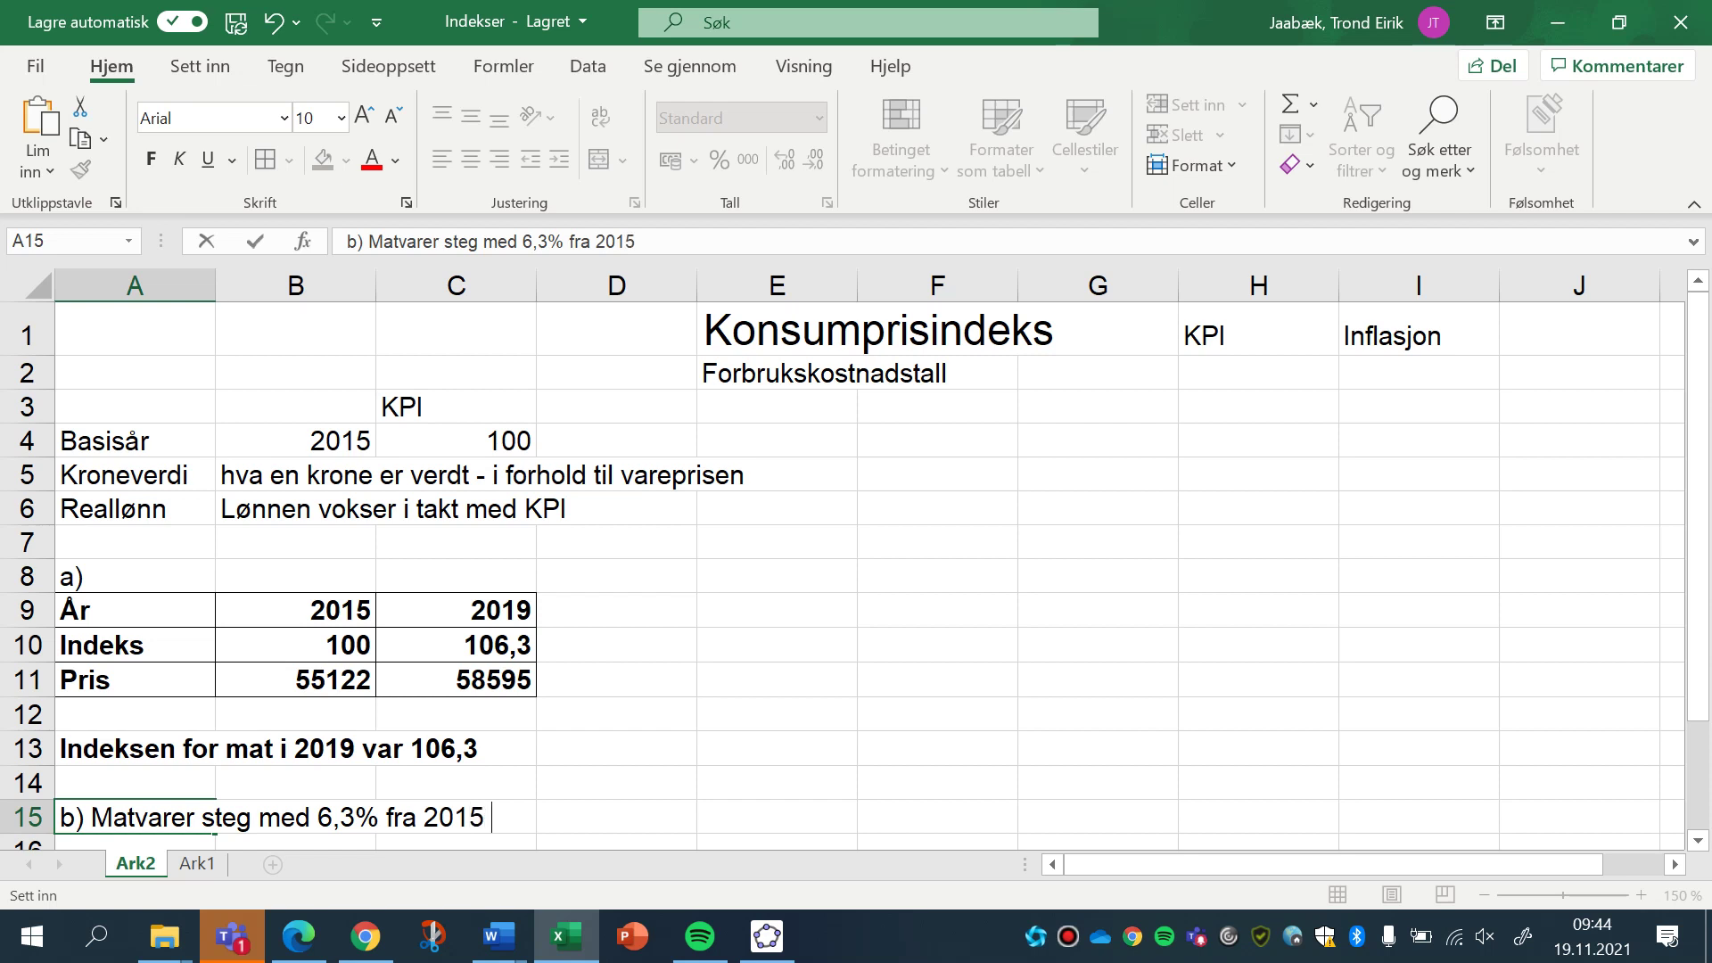
{"action": "type", "text": "til 2 019"}
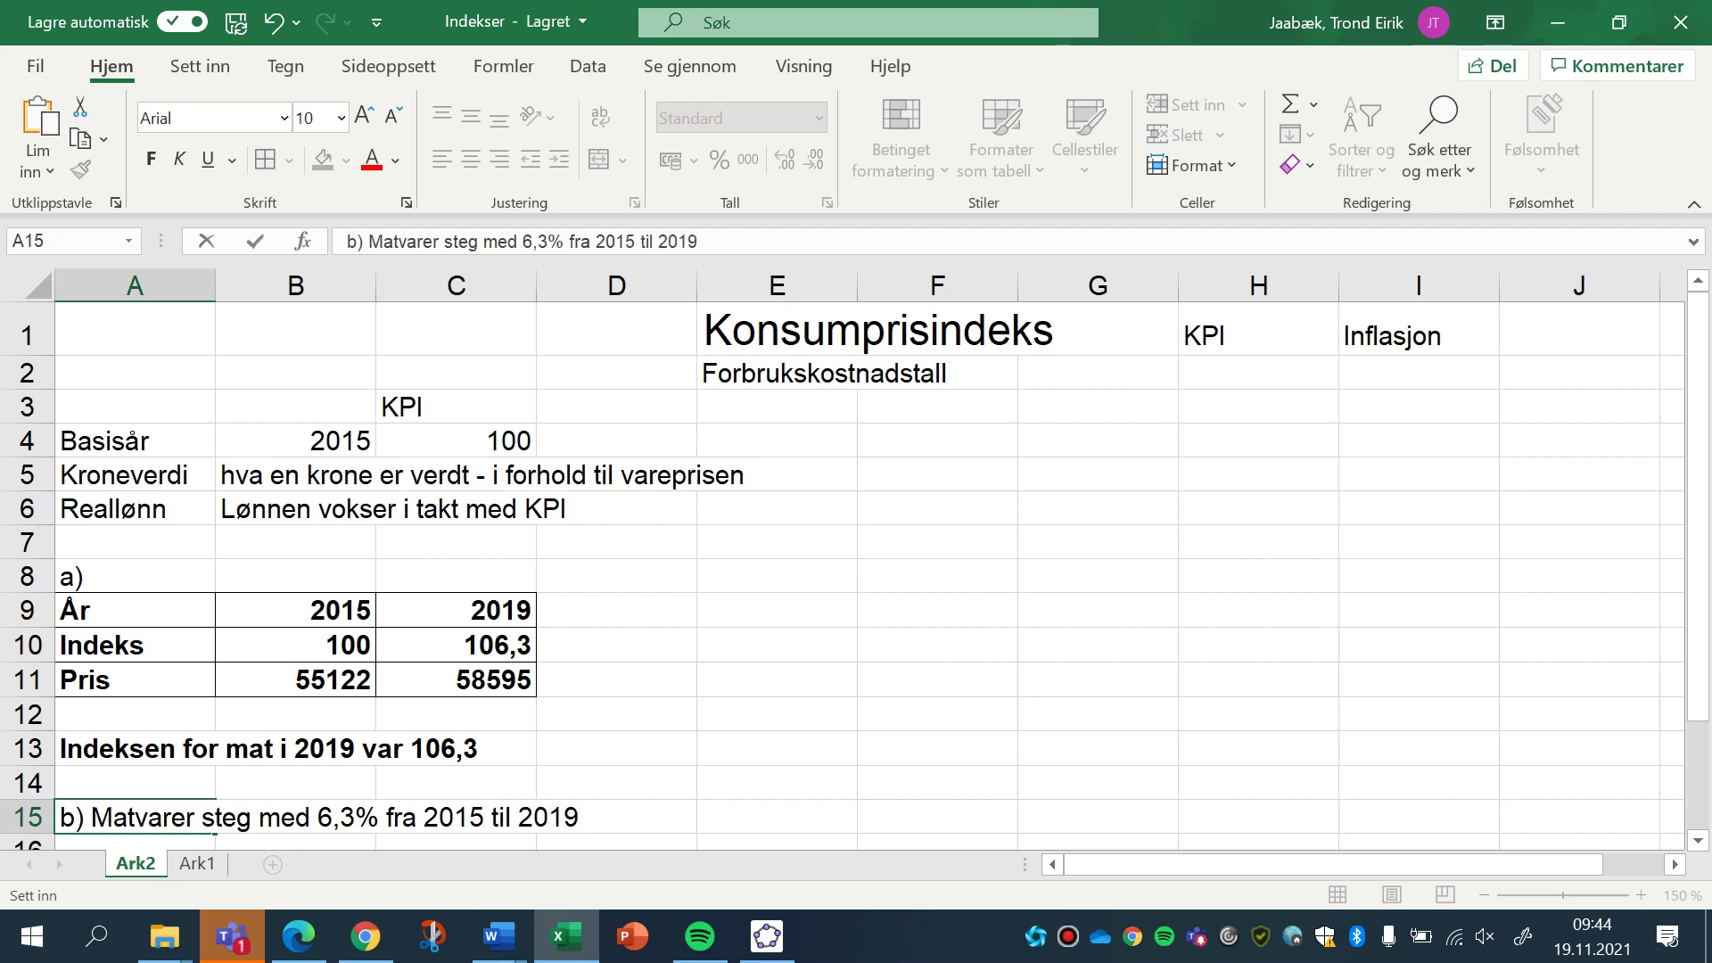
{"action": "scroll", "coordinate": [856, 571], "scroll_direction": "down", "scroll_amount": 1}
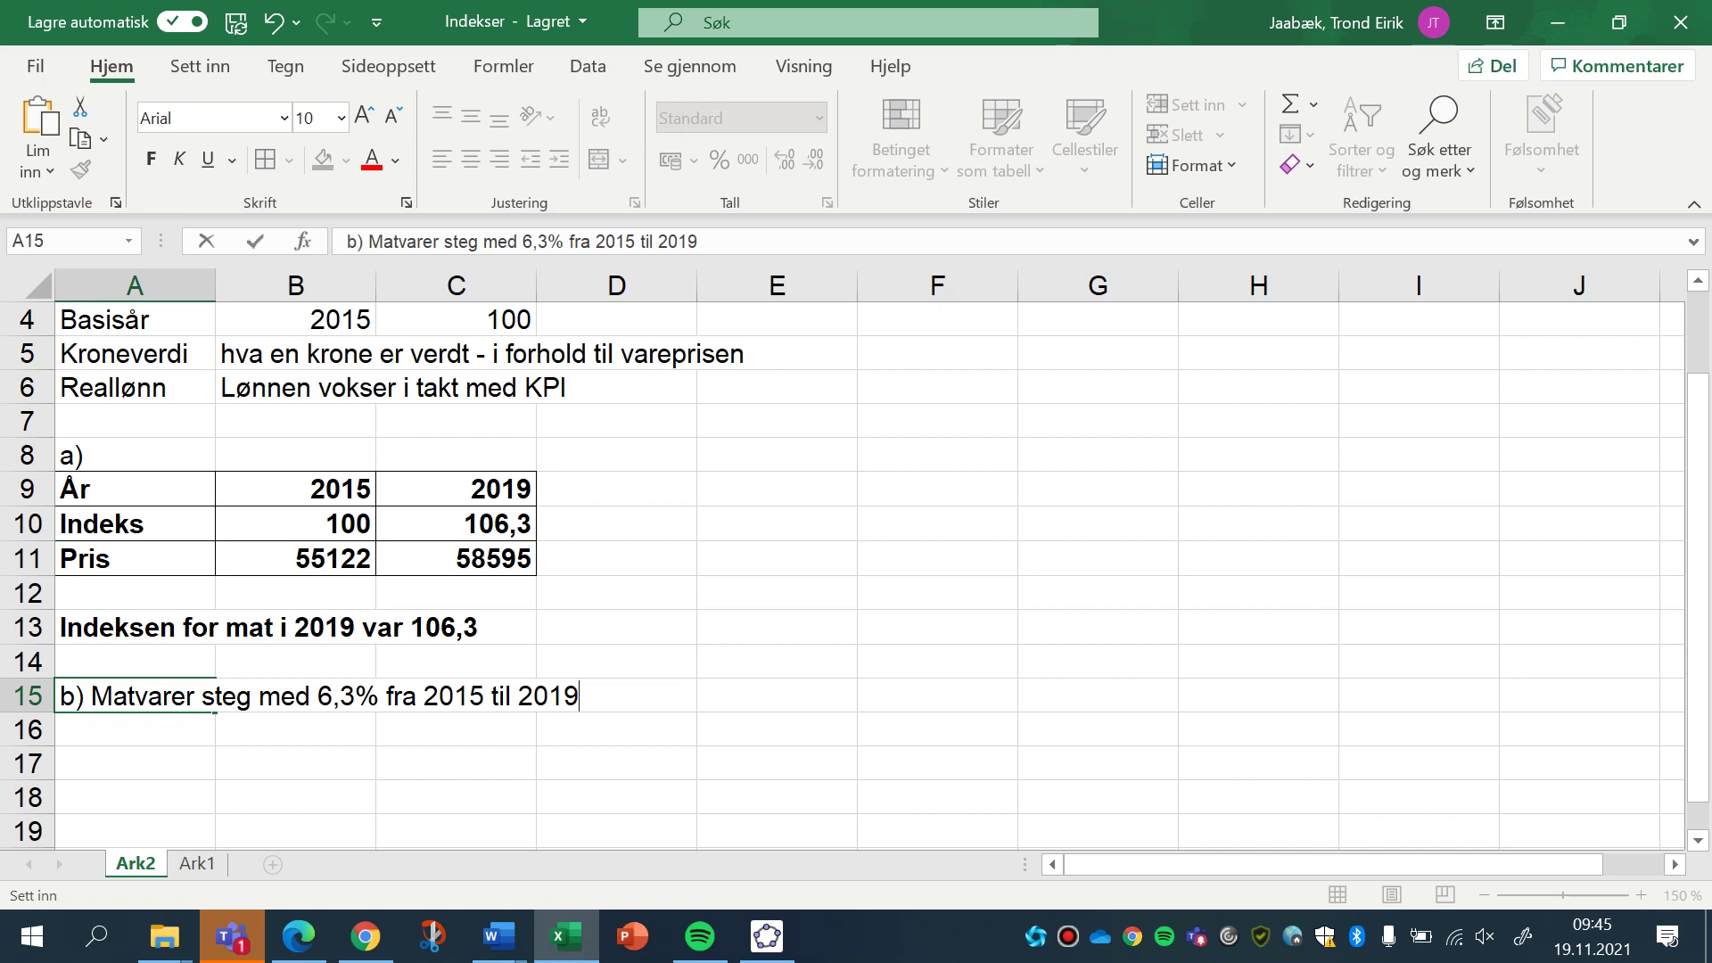
{"action": "left_click", "coordinate": [295, 523]}
Compare the 2015 and 2019 index values in B10 and C10 to explain the percentage increase.
{"action": "left_click", "coordinate": [456, 523]}
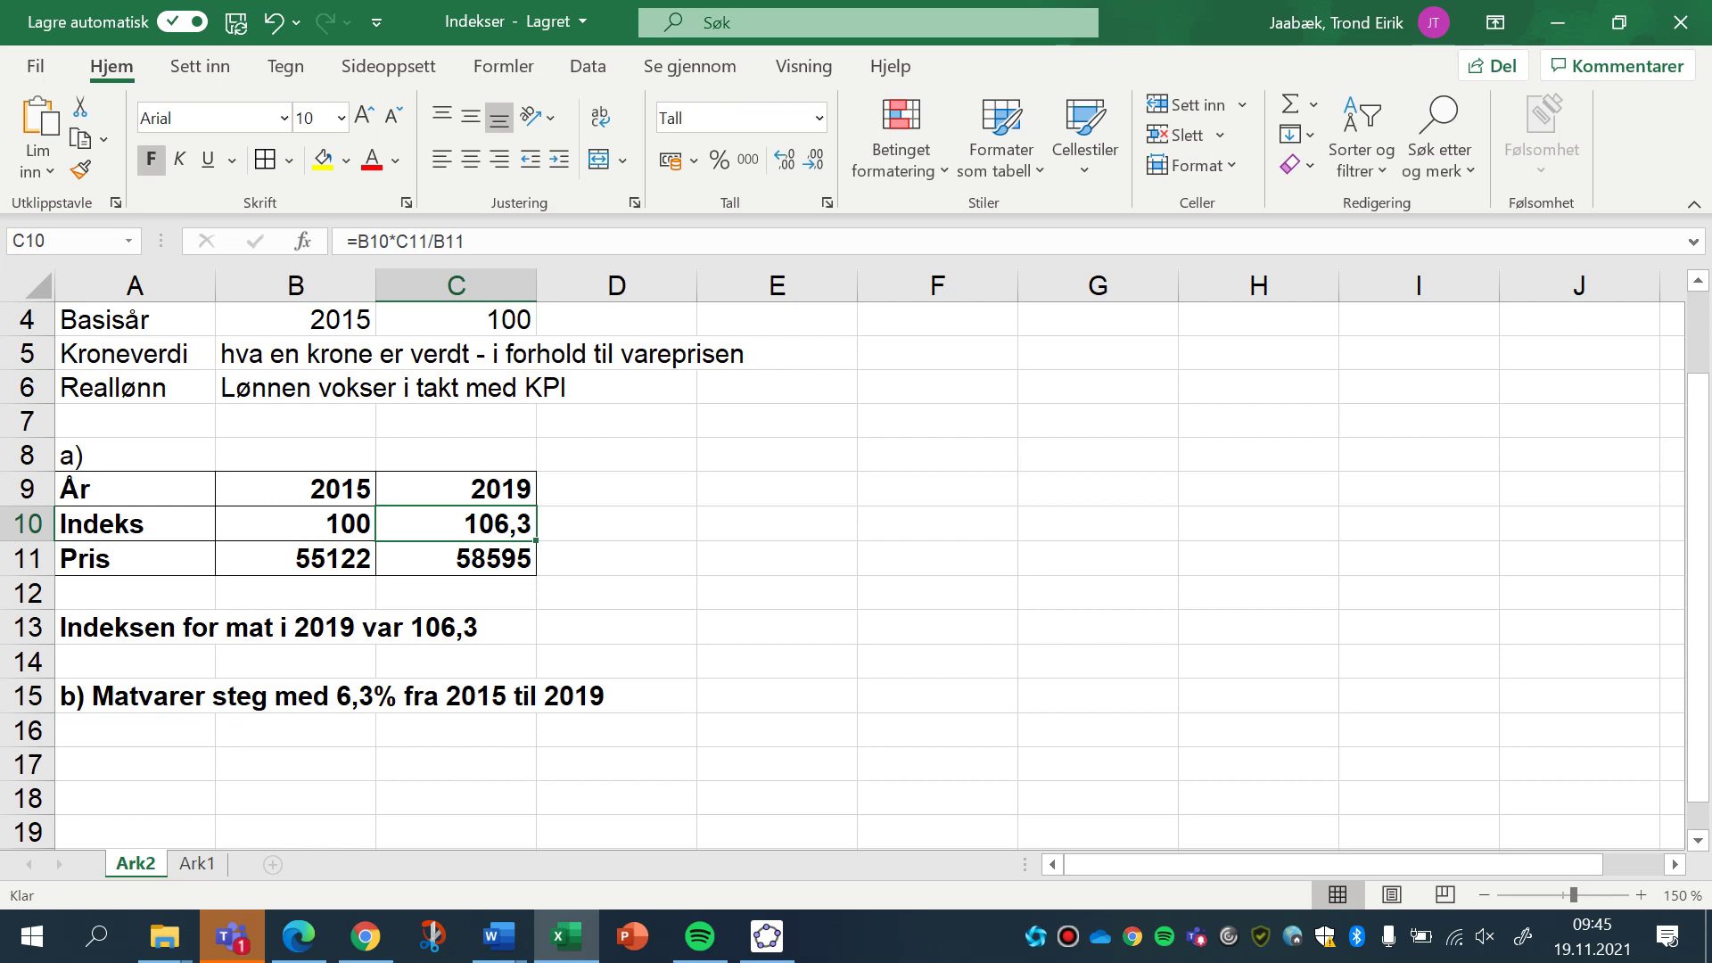
{"action": "left_click", "coordinate": [295, 523]}
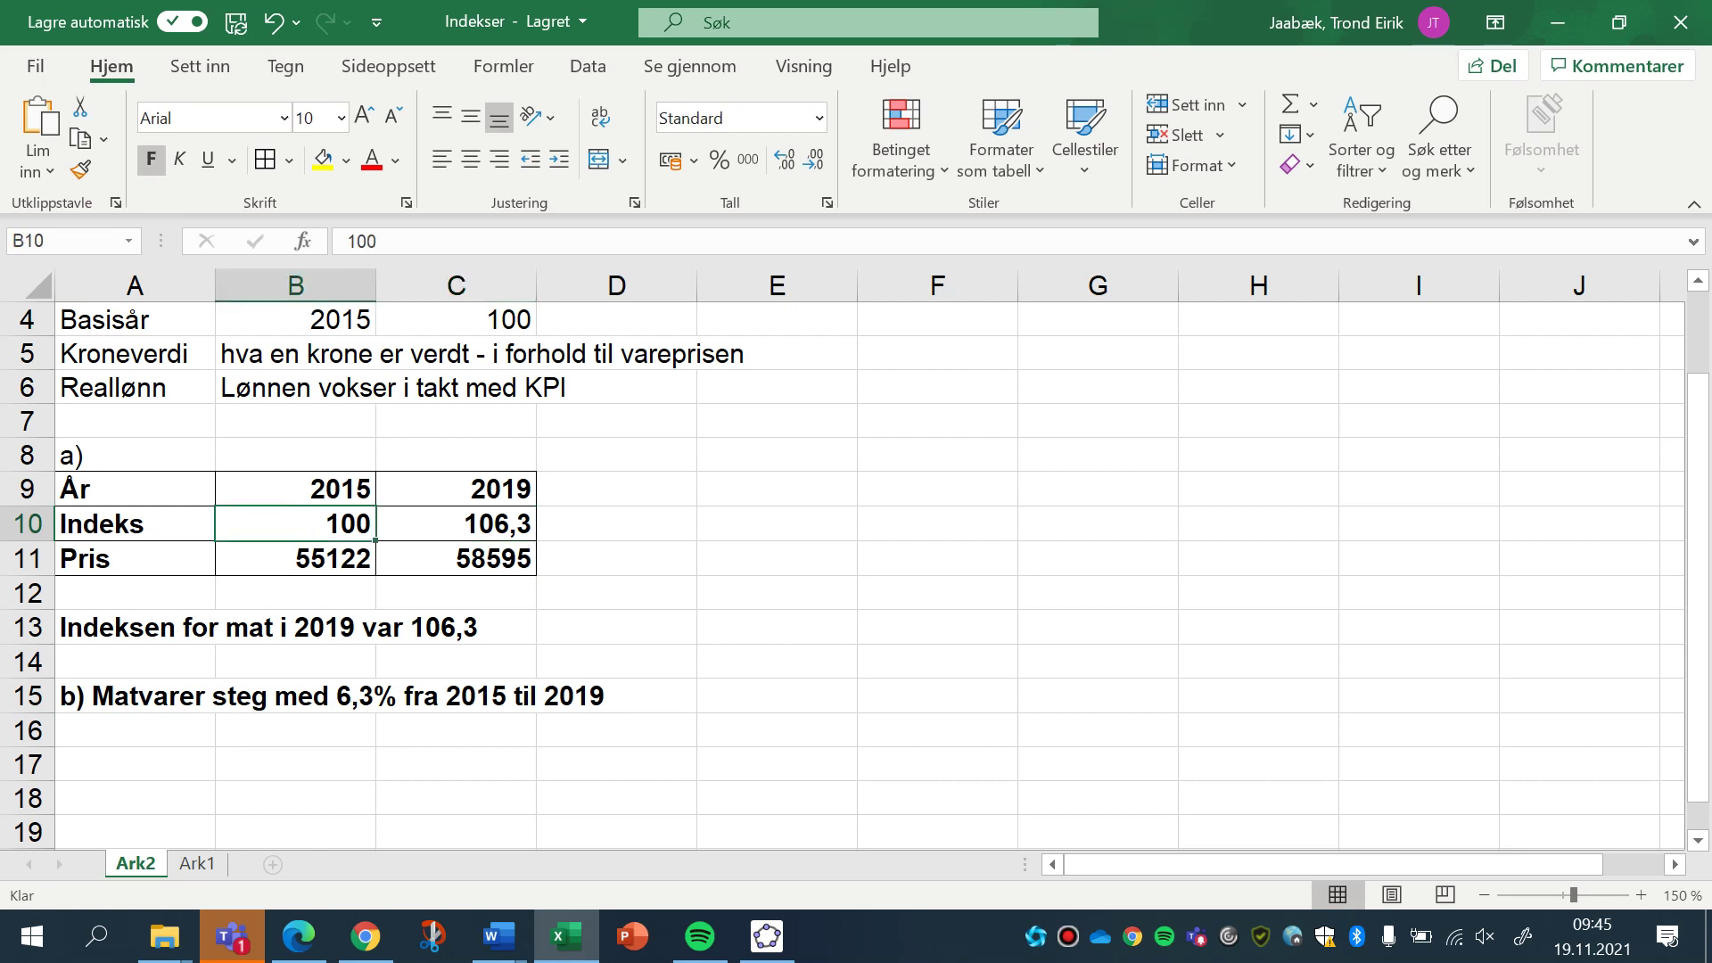
{"action": "left_click", "coordinate": [455, 523]}
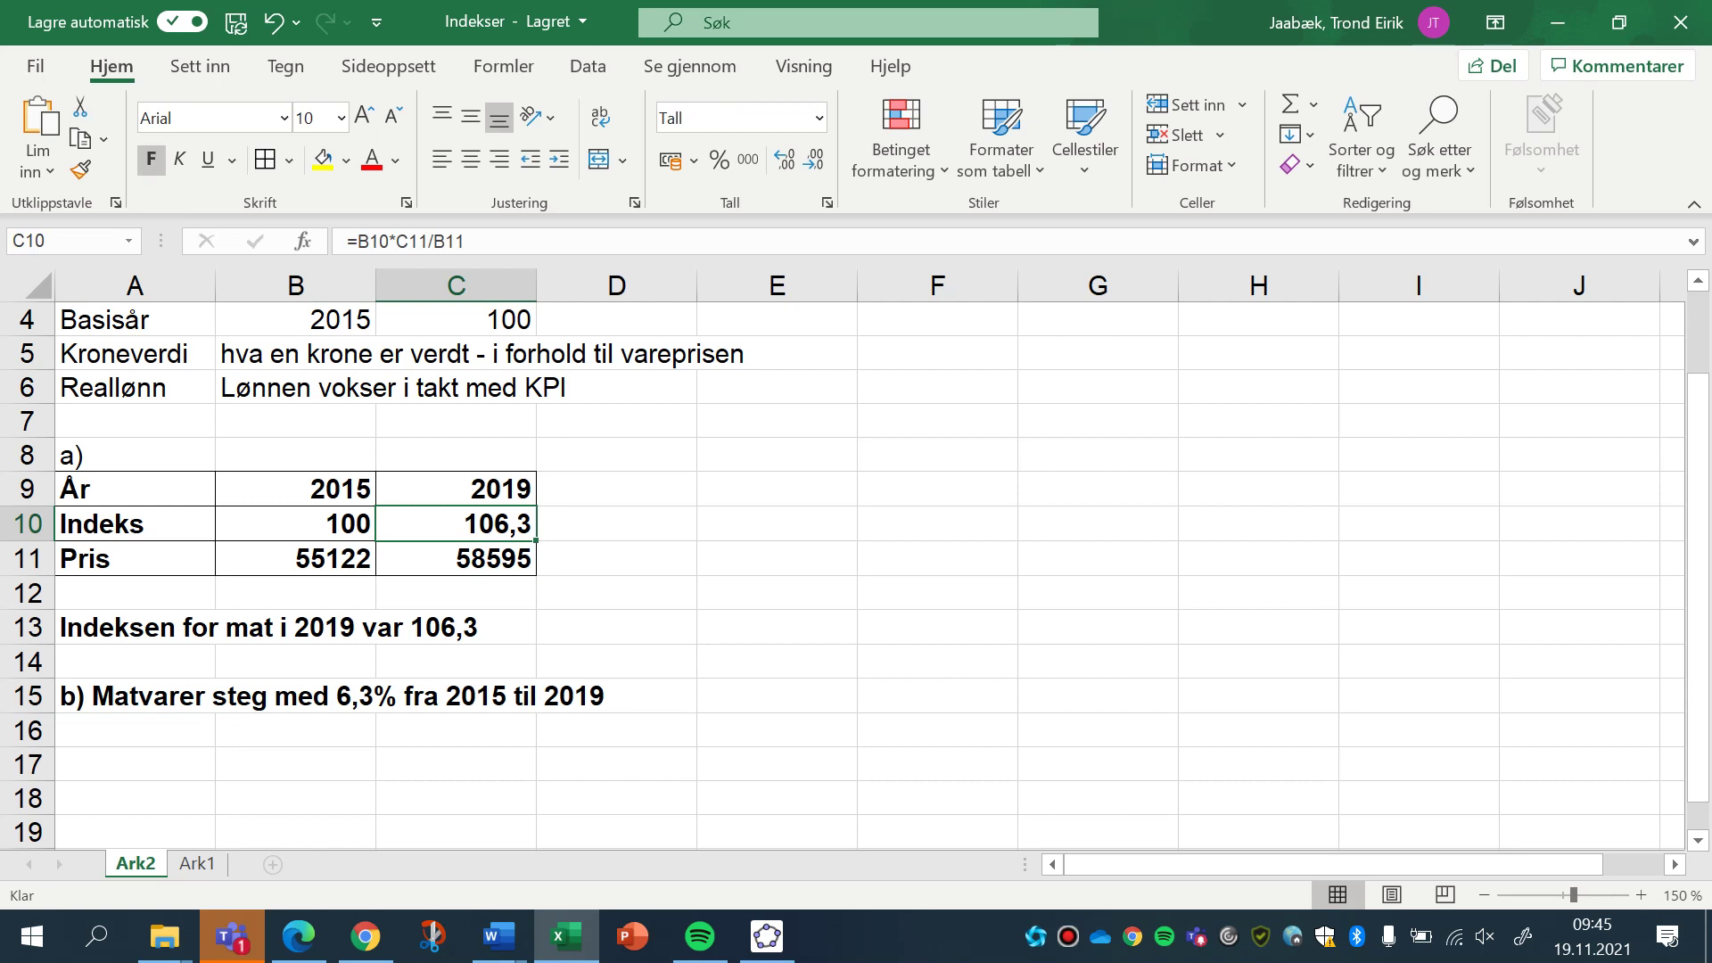
Label part c) in F8 and paste a copy of the table in A9:C11 beneath it, starting at F9.
{"action": "left_click", "coordinate": [936, 454]}
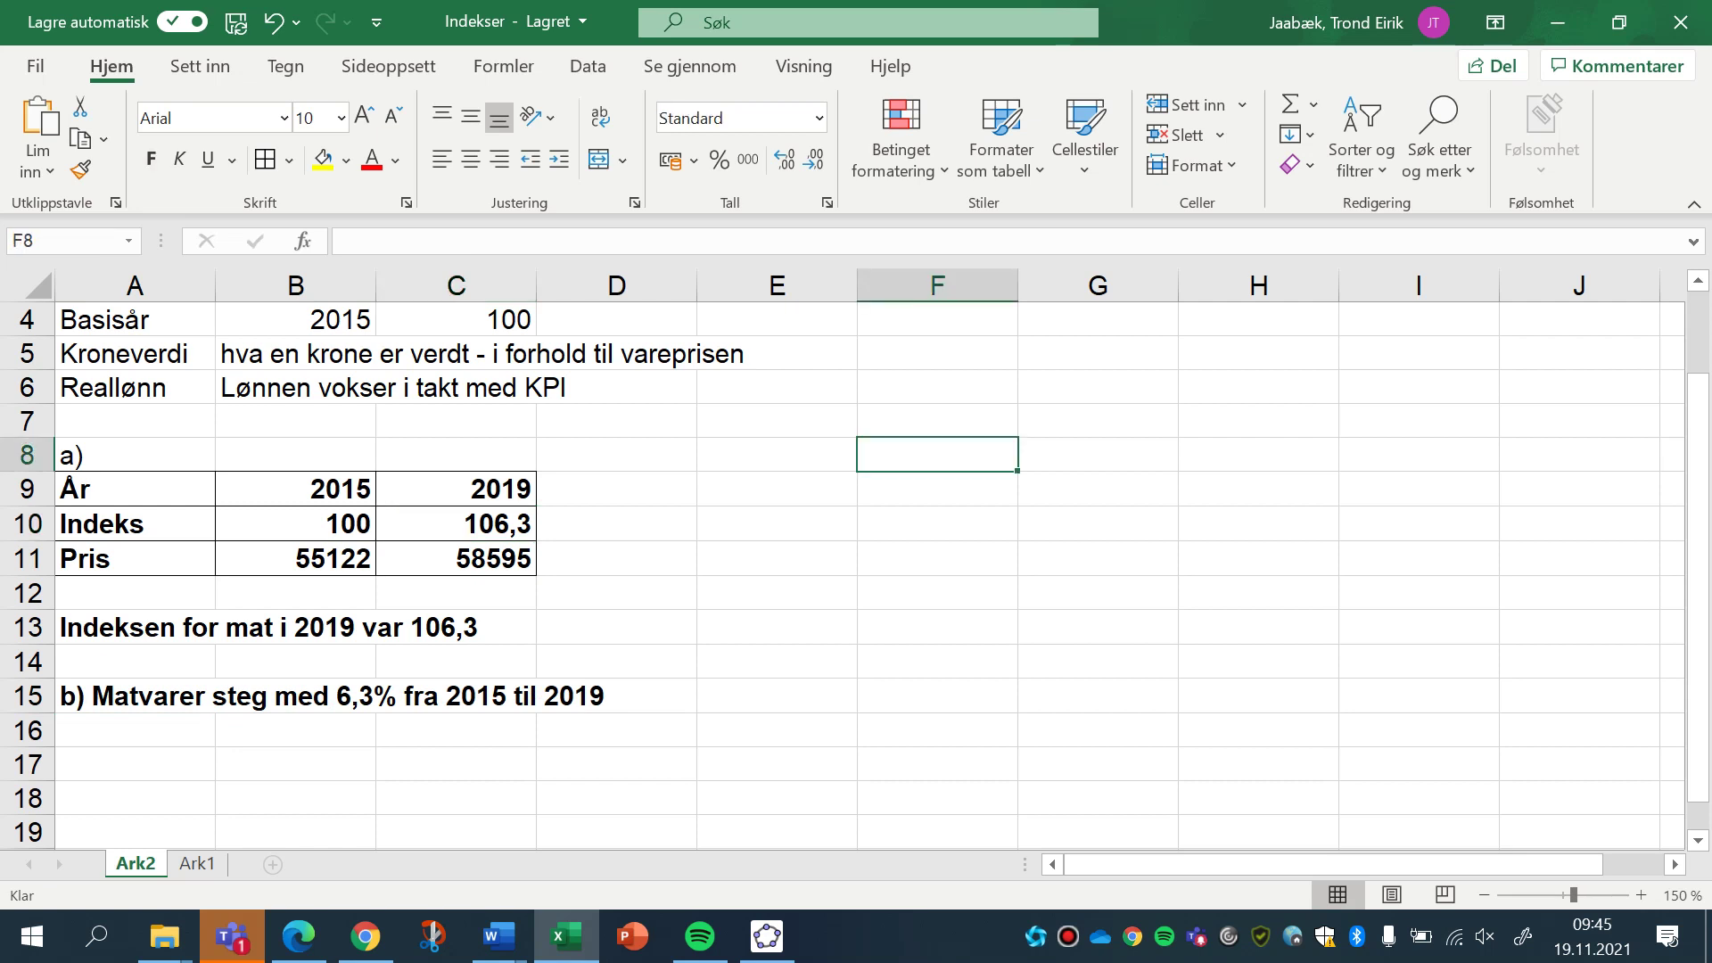
{"action": "type", "text": "c)"}
{"action": "key", "text": "Return"}
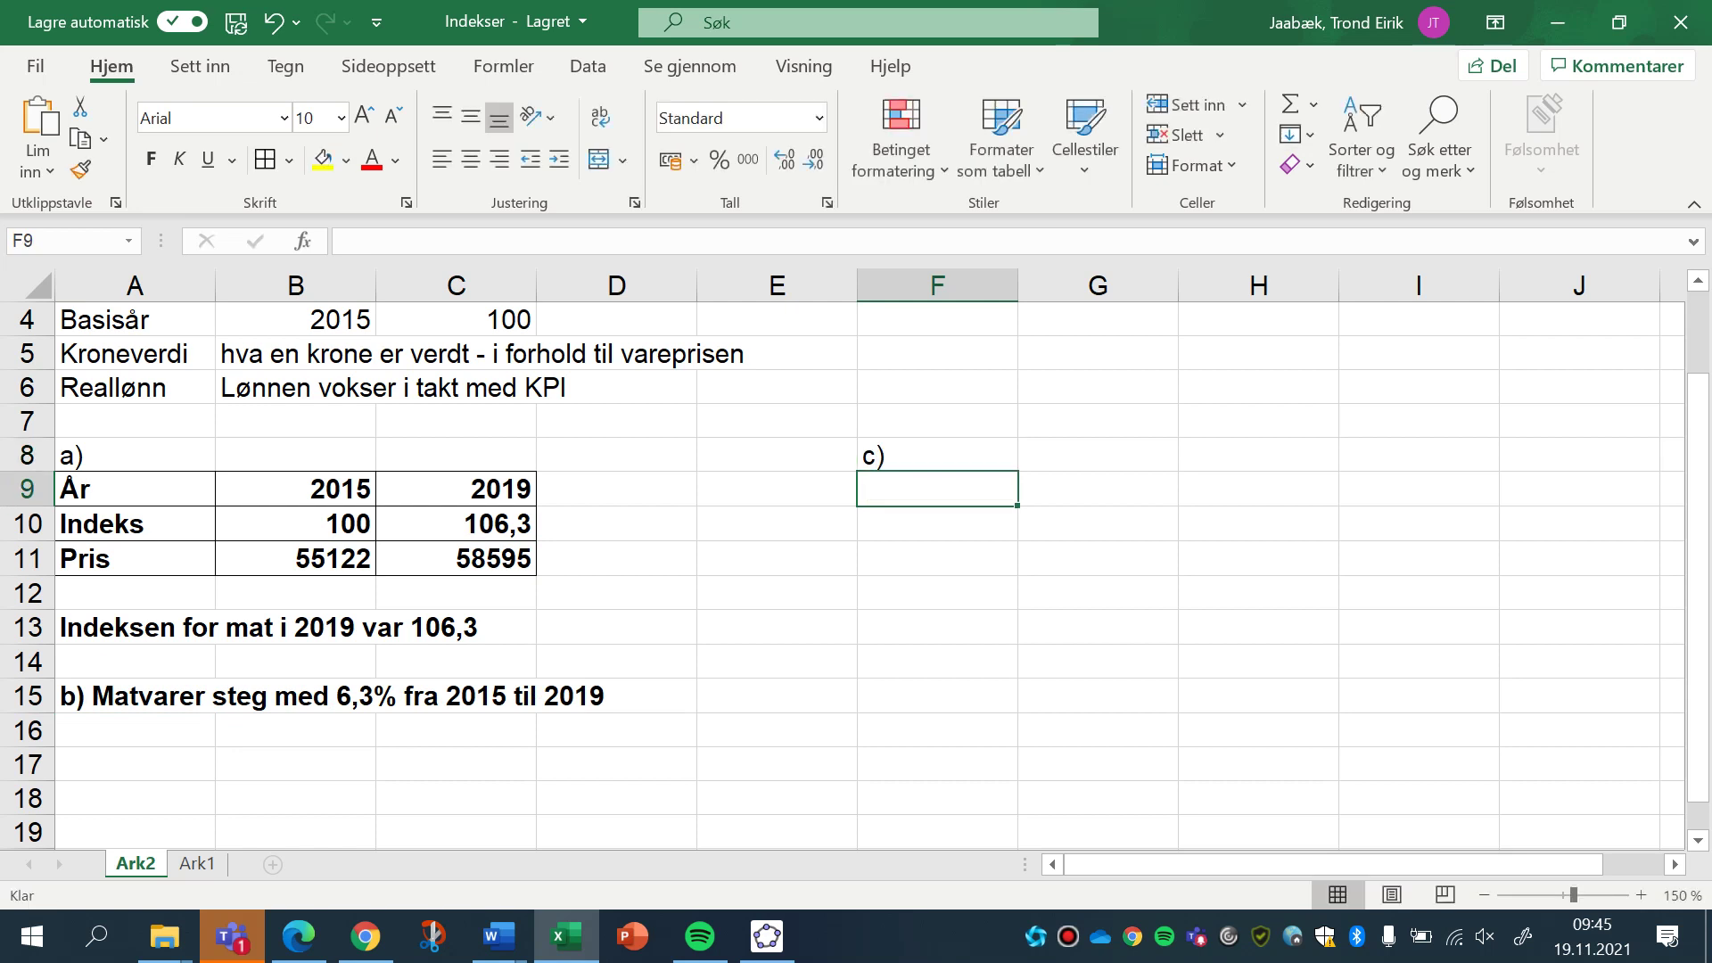
{"action": "left_click_drag", "start_coordinate": [134, 489], "coordinate": [454, 558]}
{"action": "key", "text": "ctrl+c"}
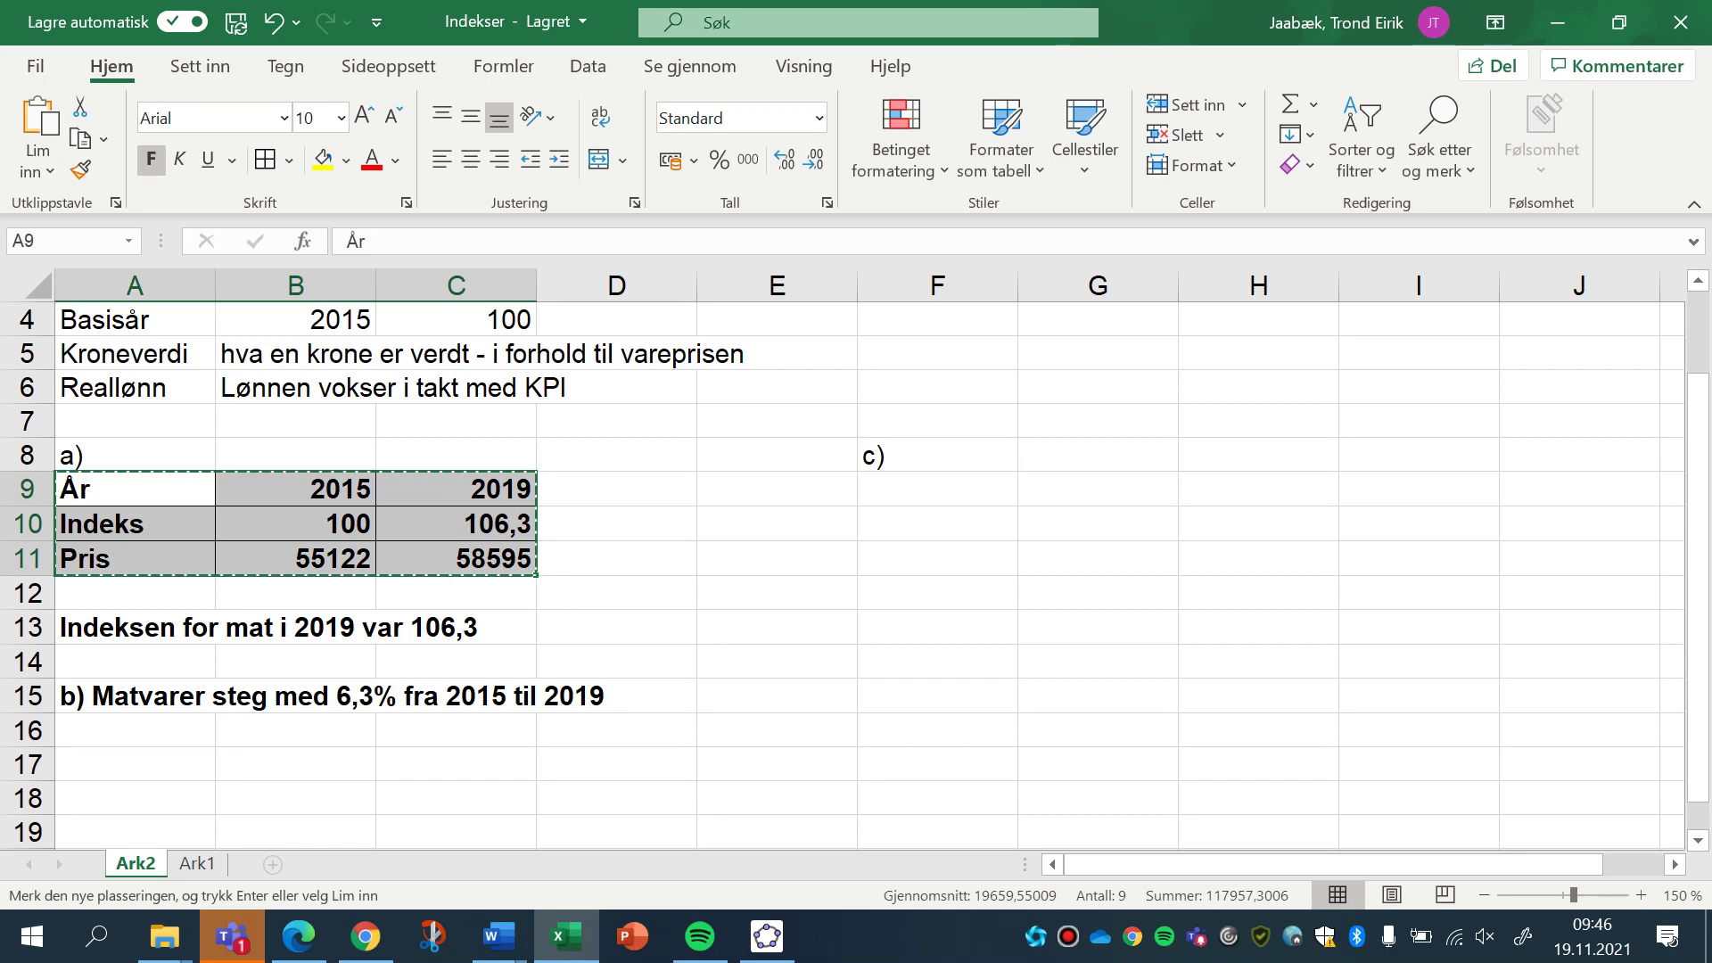
{"action": "left_click", "coordinate": [936, 489]}
{"action": "key", "text": "ctrl+v"}
Change the years in the part c) table to 2012 in G9 and 2015 in H9.
{"action": "left_click", "coordinate": [1098, 524]}
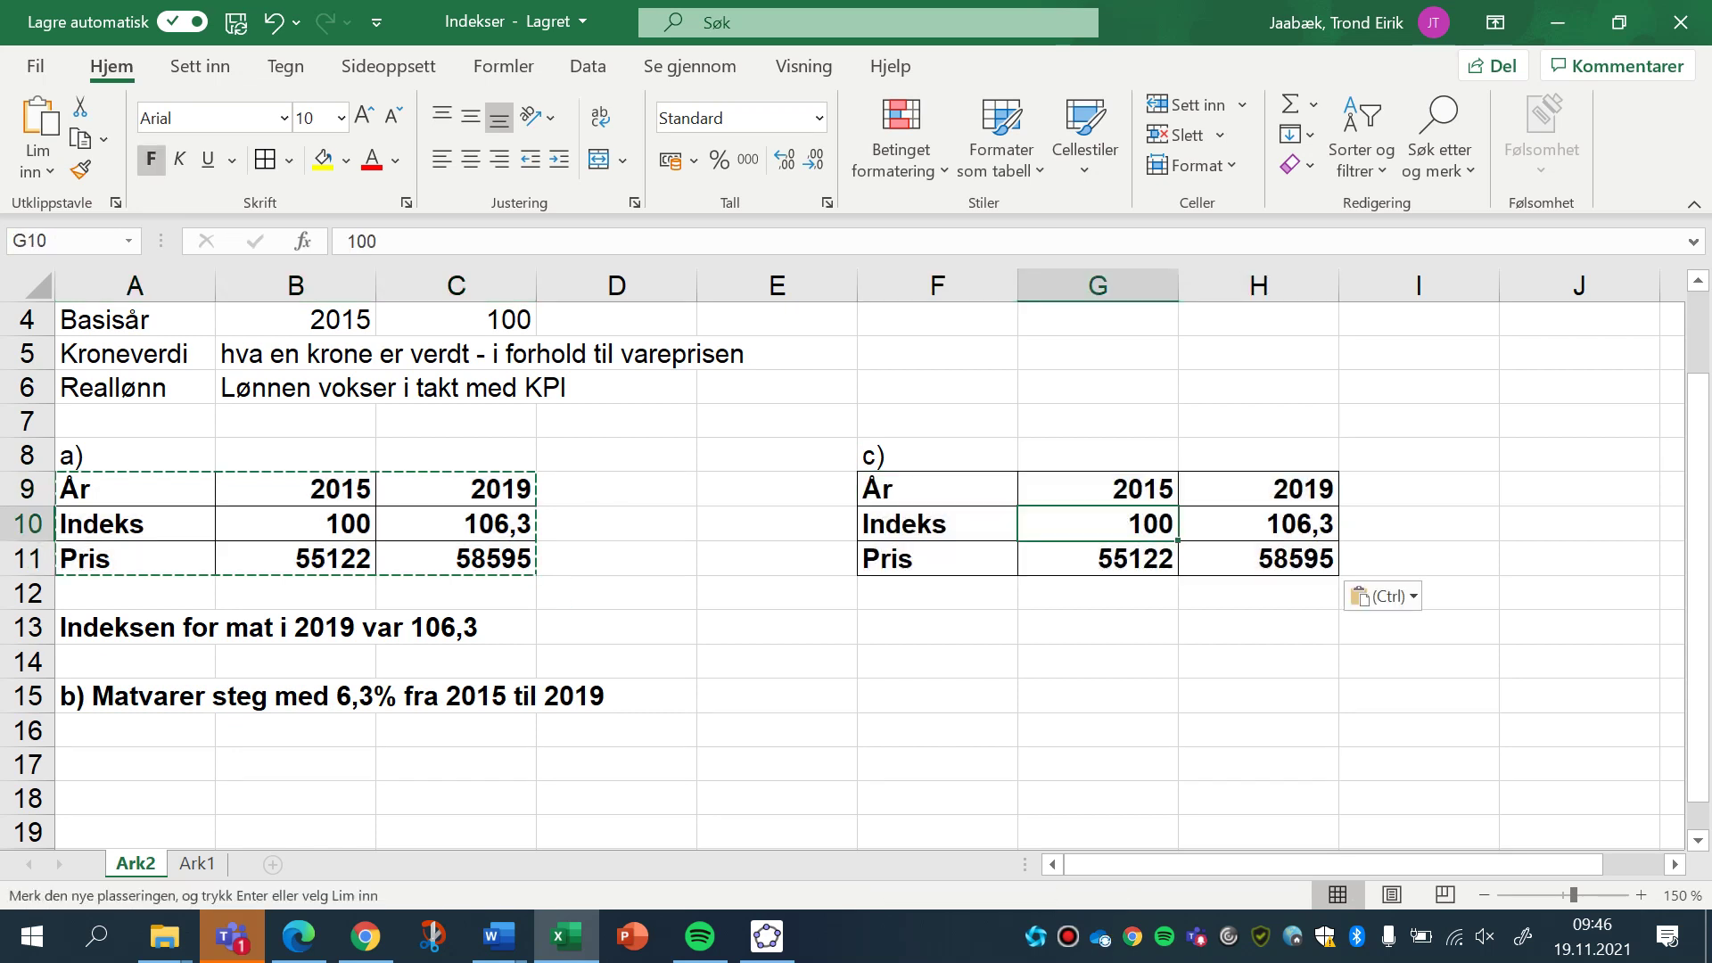
{"action": "left_click", "coordinate": [1098, 488]}
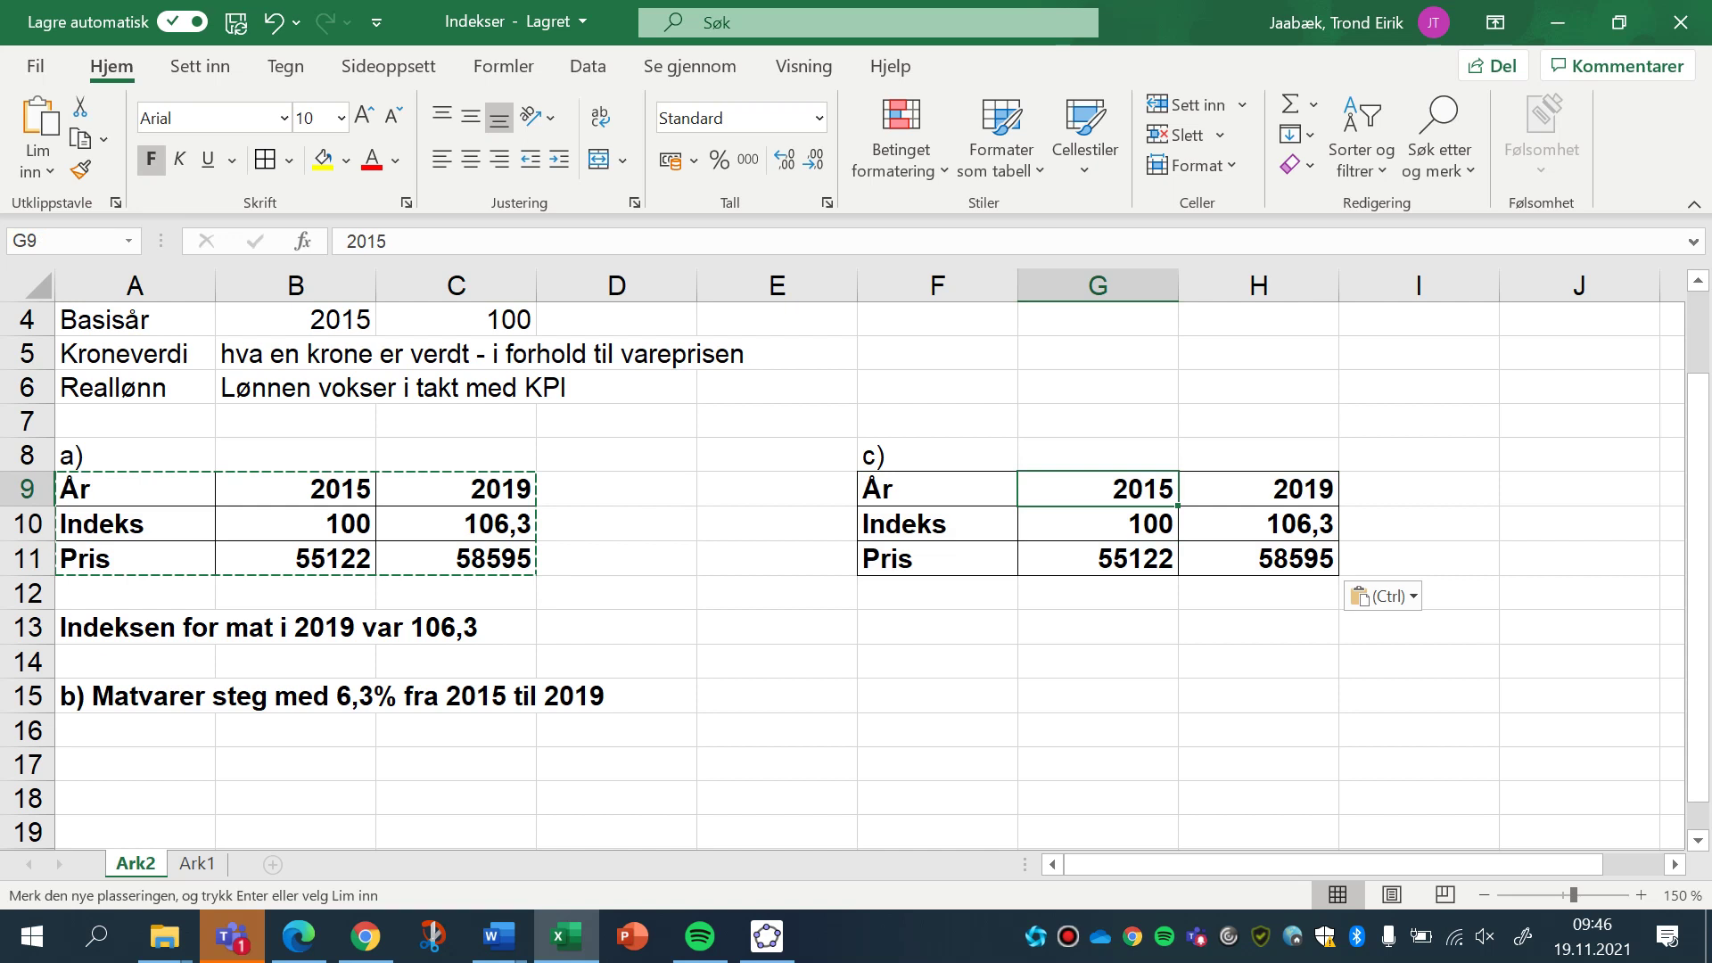
{"action": "type", "text": "2012"}
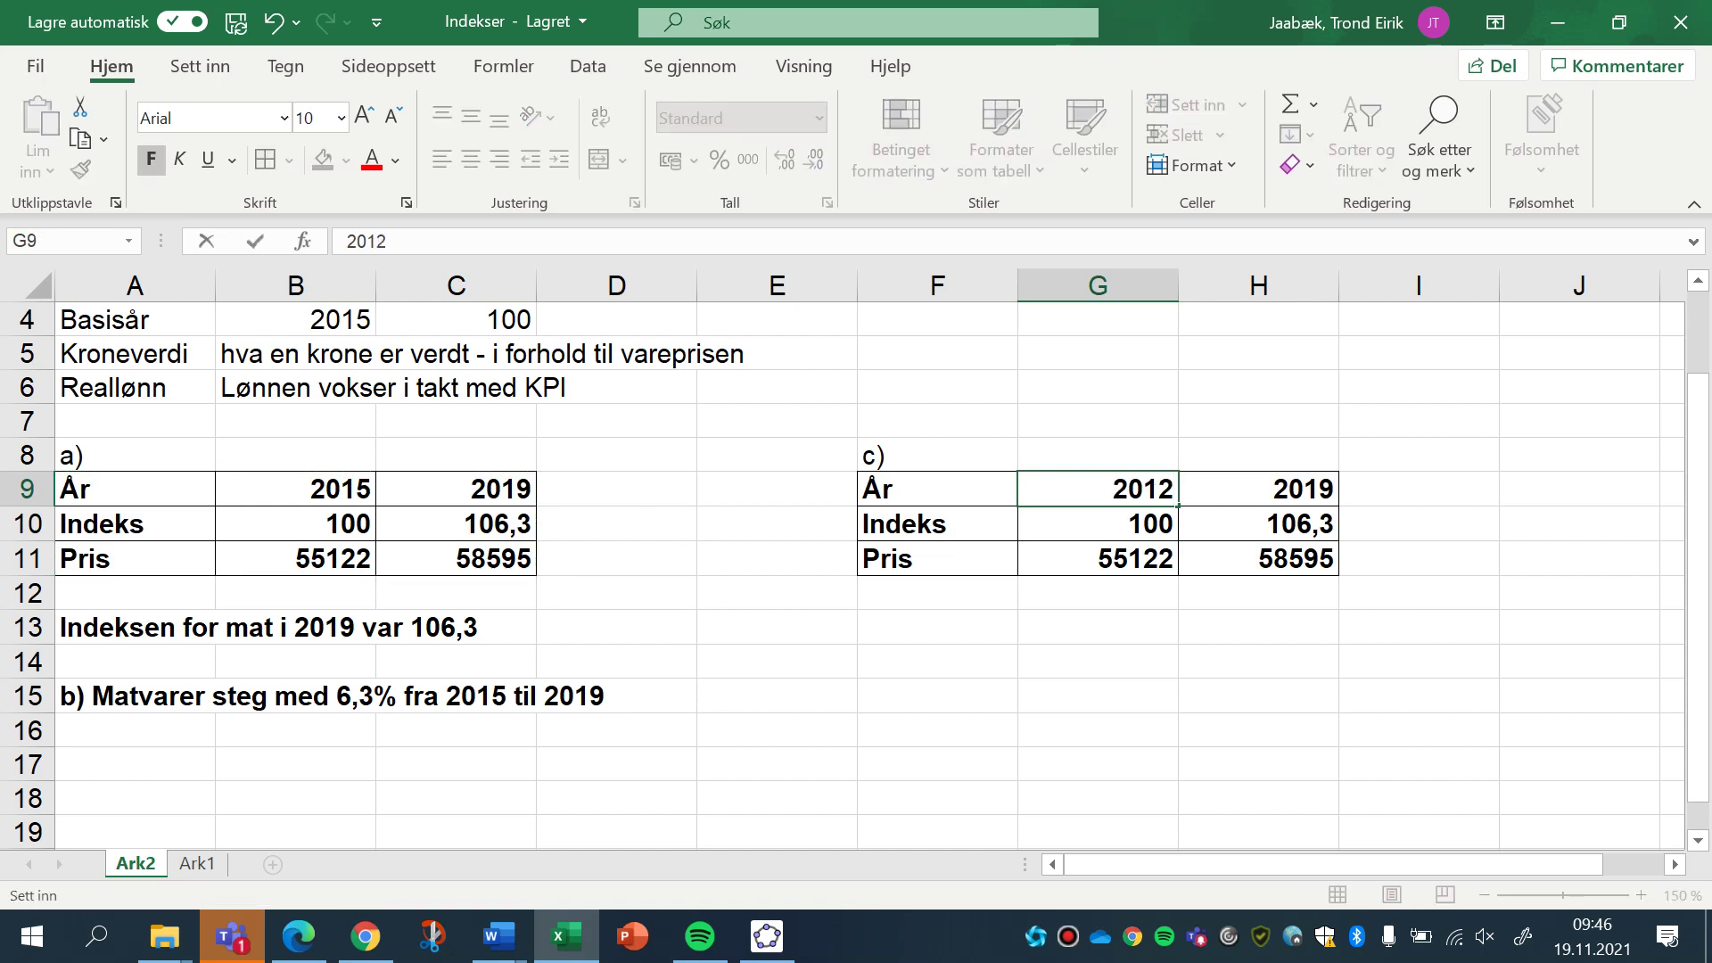
{"action": "key", "text": "Tab"}
{"action": "type", "text": "2015"}
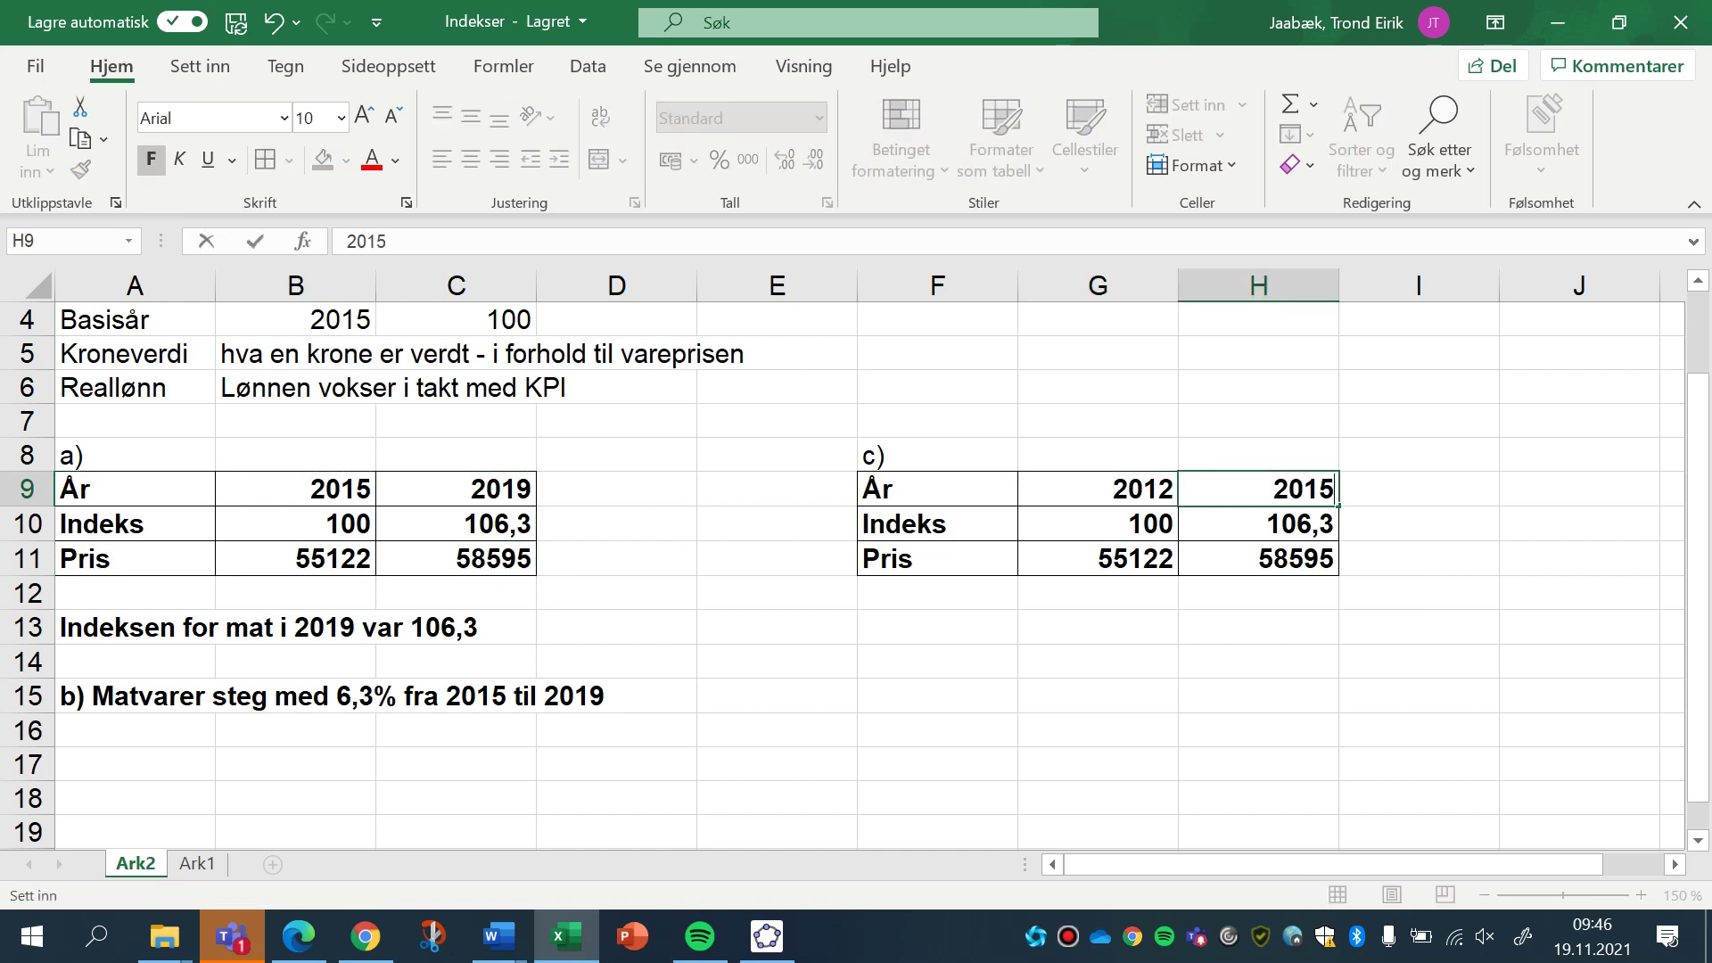
{"action": "key", "text": "Return"}
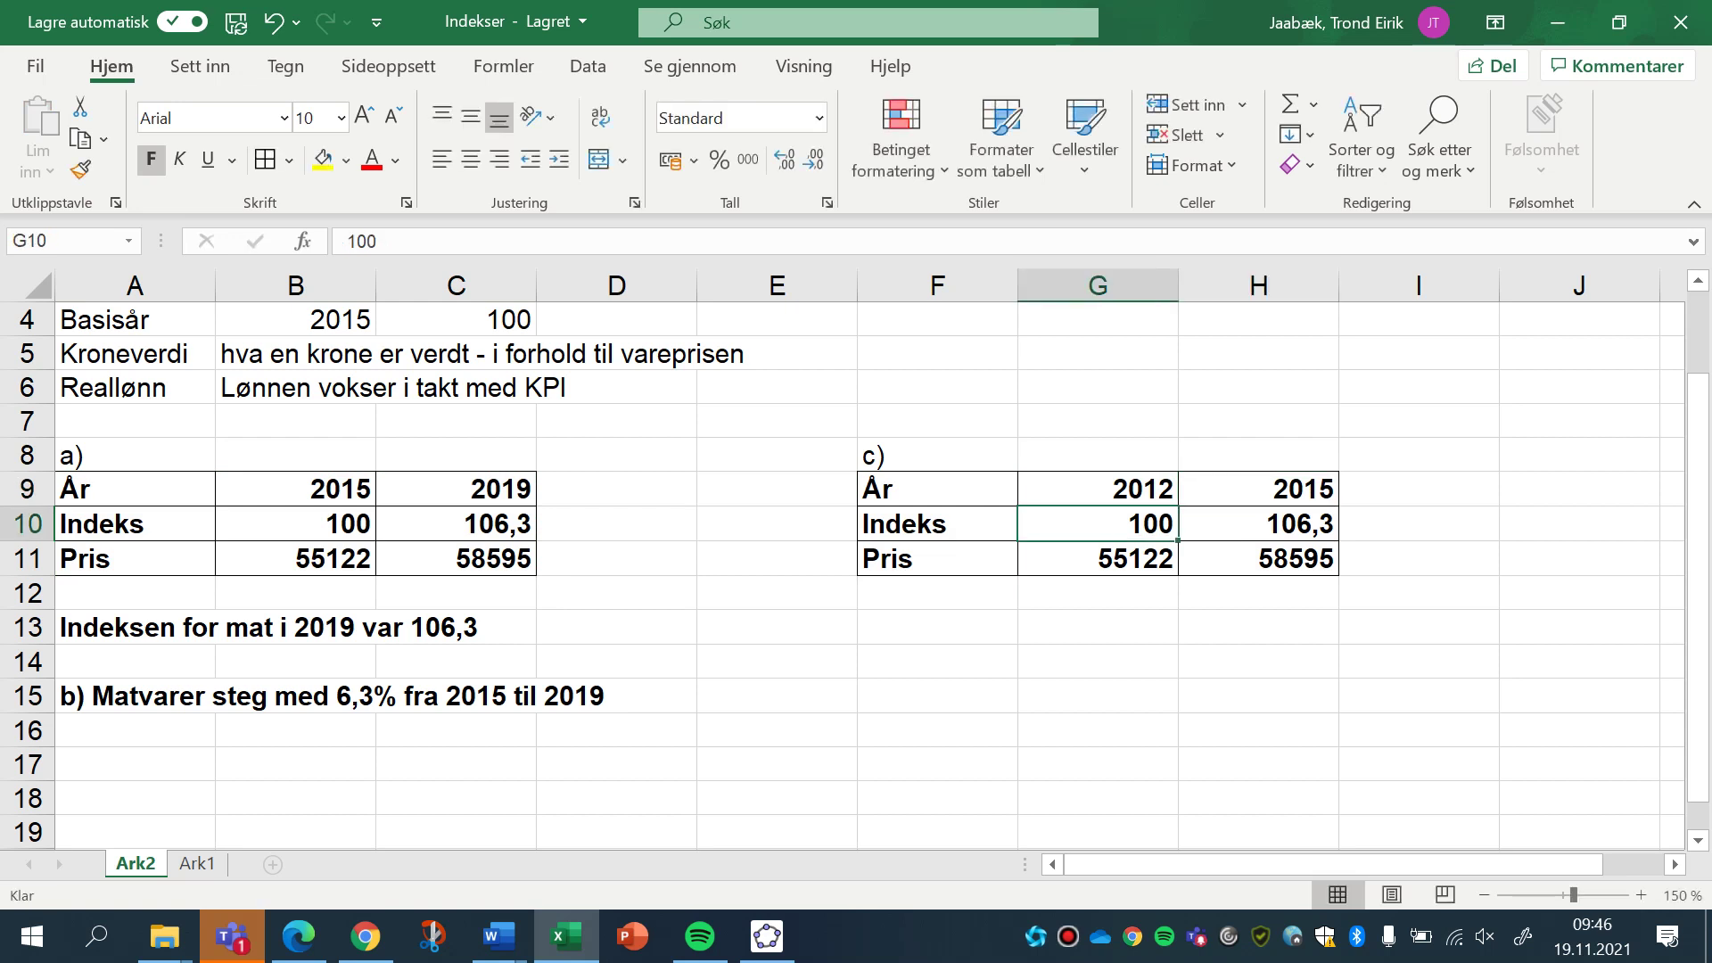
Move the index 100 from G10 to H10 and the price 55122 from G11 to H11, replacing the copied contents.
{"action": "left_click_drag", "start_coordinate": [1097, 541], "coordinate": [1258, 540]}
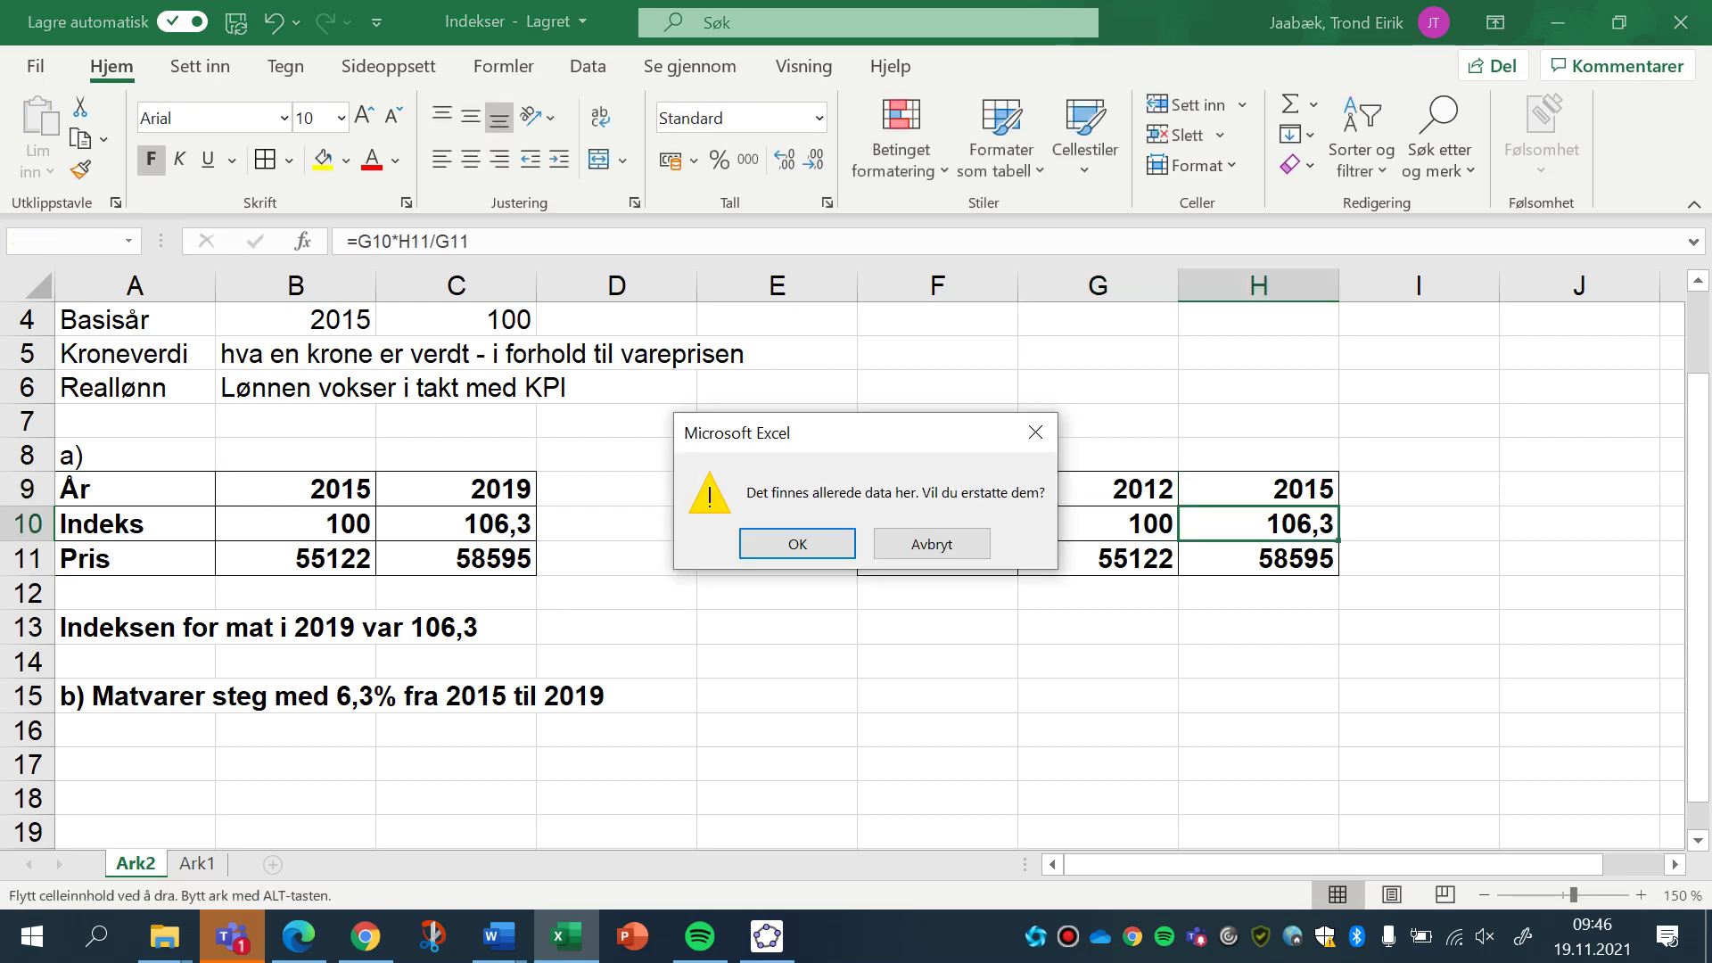
{"action": "key", "text": "Return"}
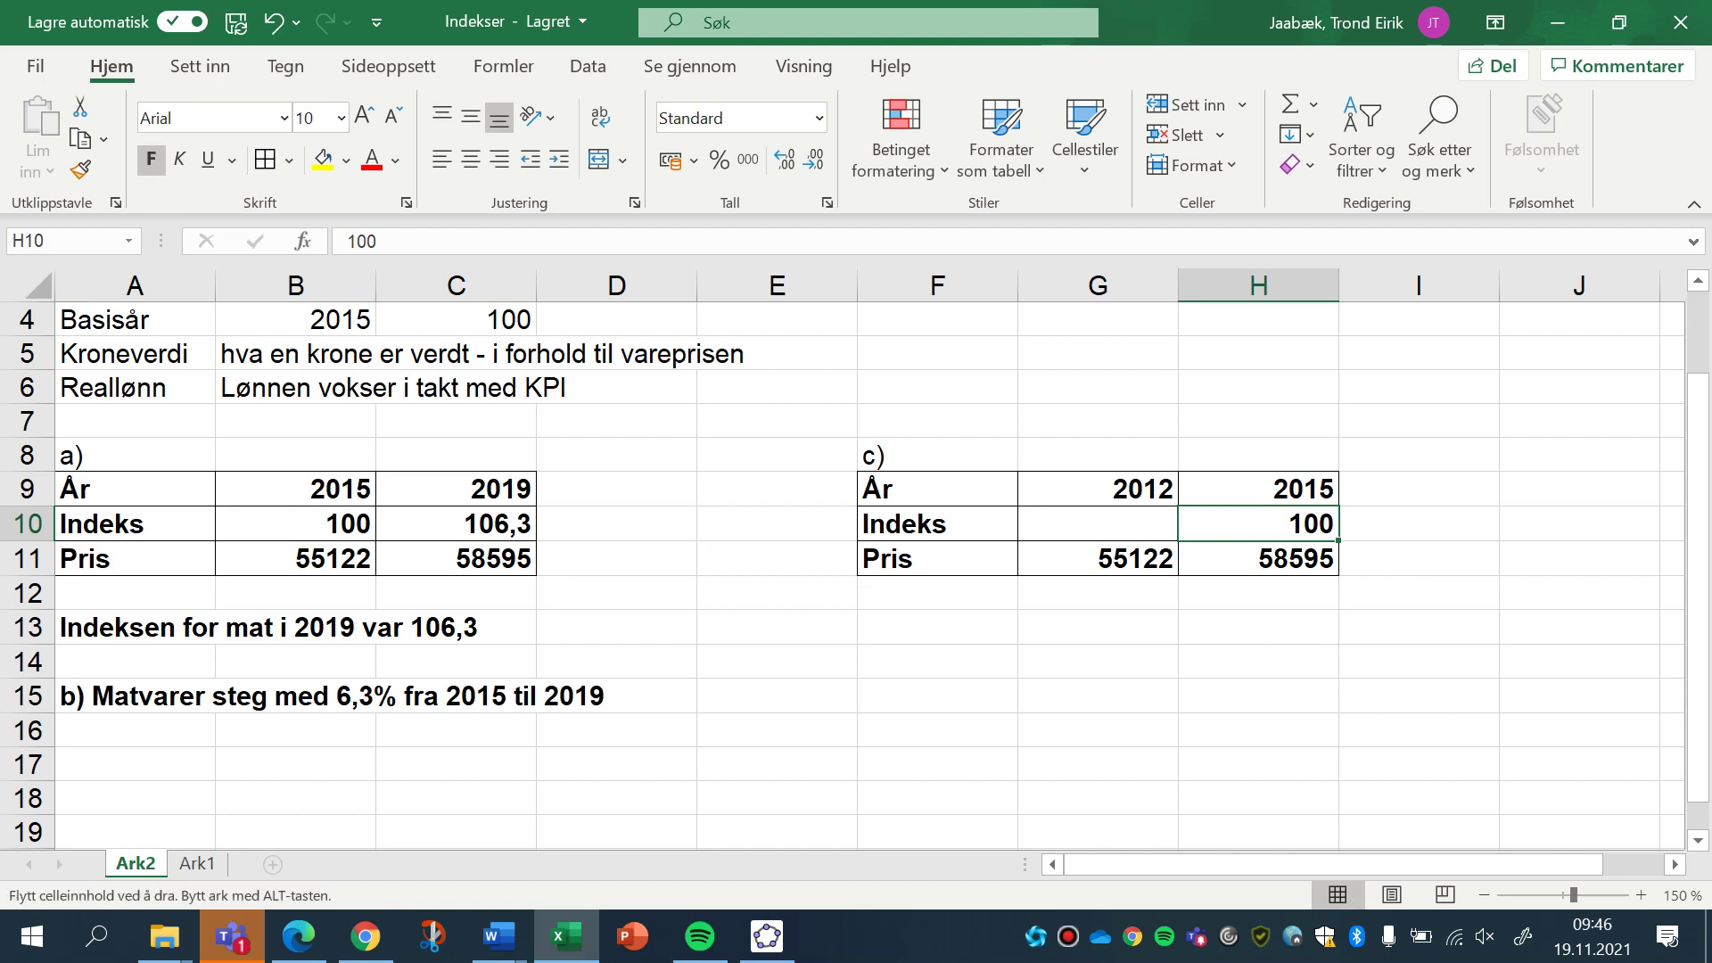
{"action": "left_click", "coordinate": [1098, 558]}
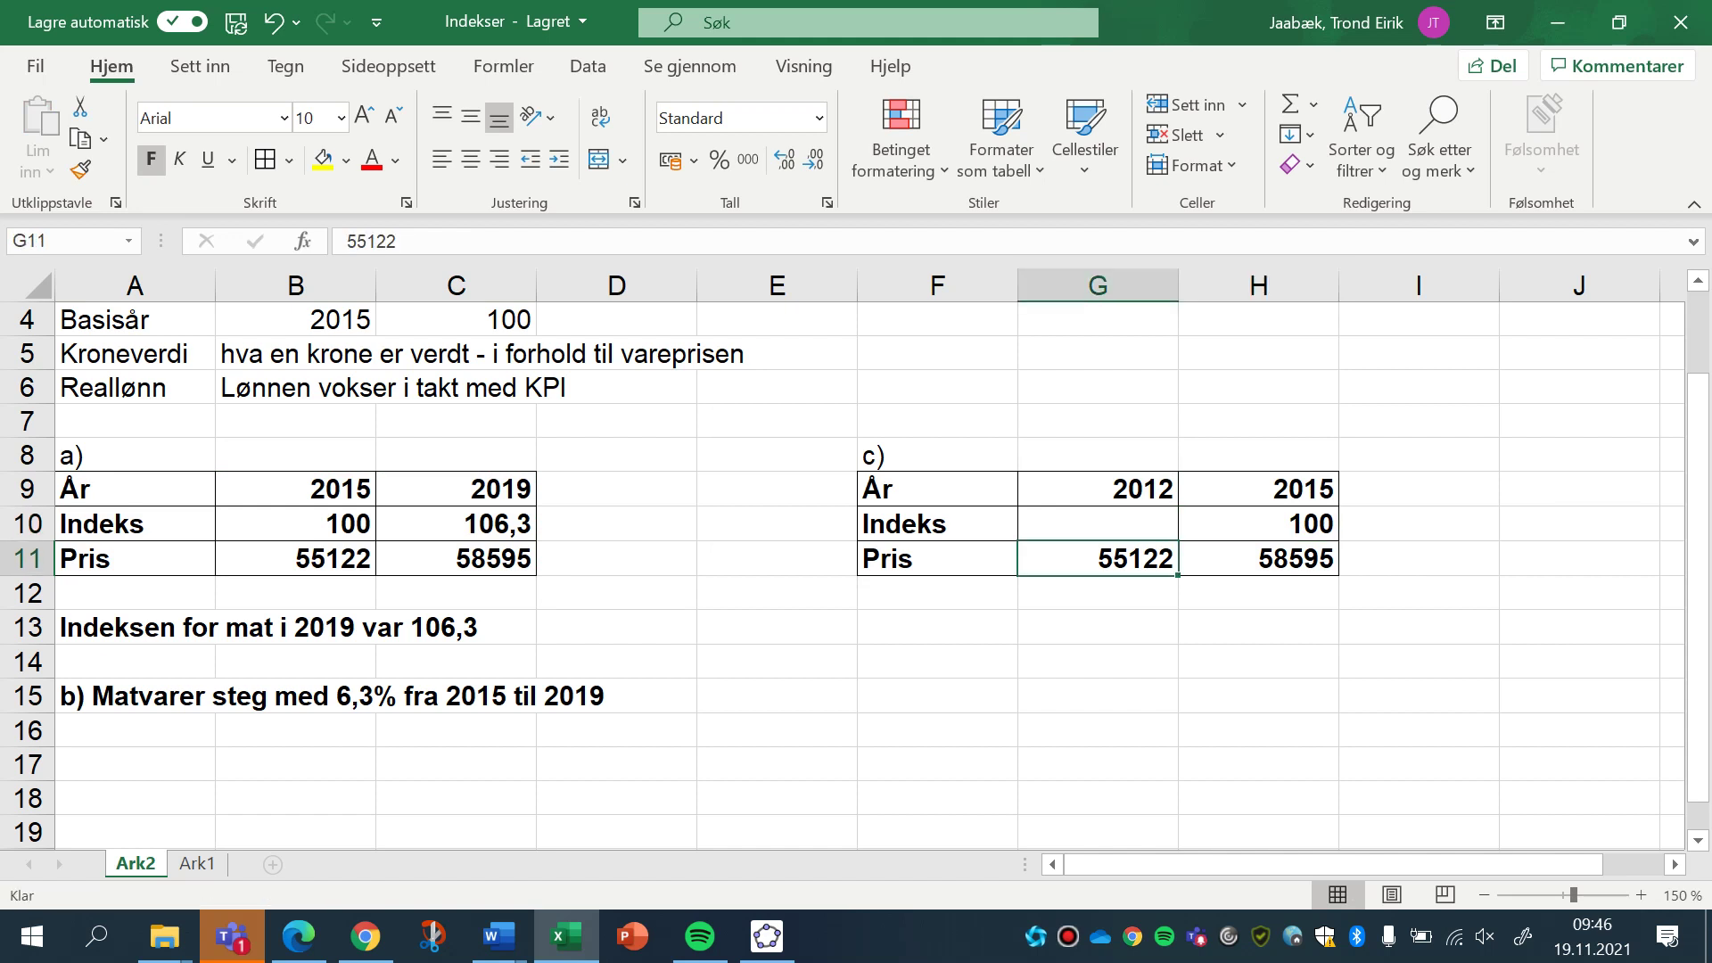
{"action": "left_click", "coordinate": [1258, 524]}
{"action": "left_click", "coordinate": [1259, 558]}
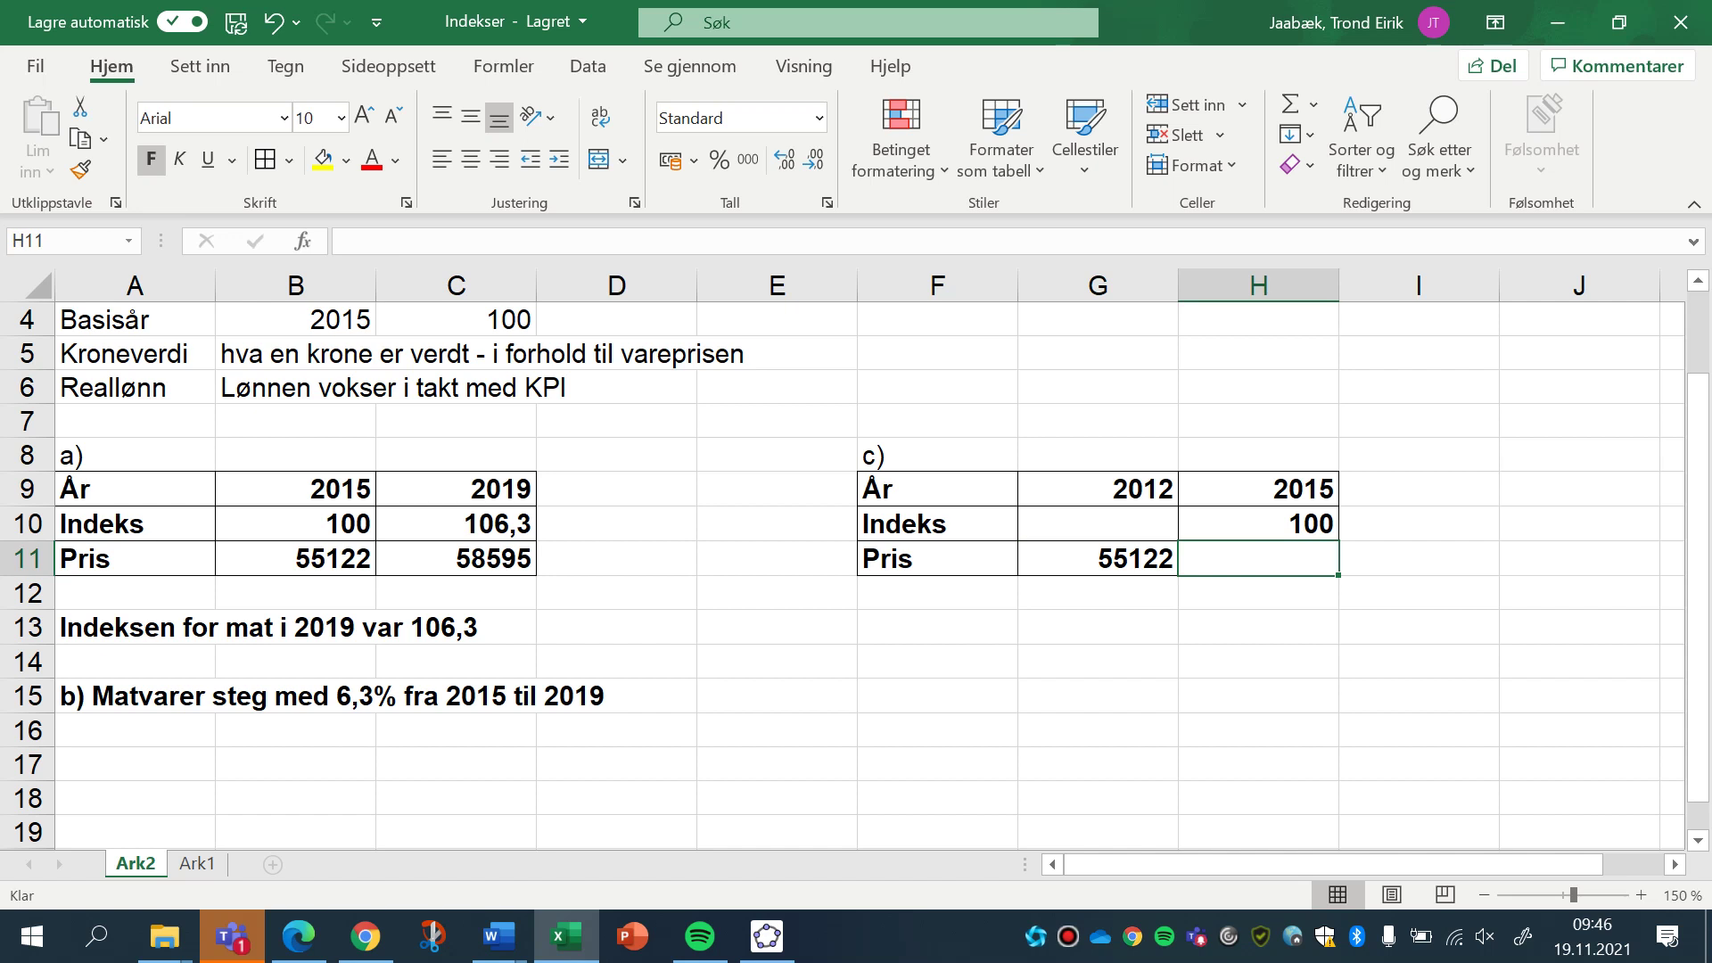
{"action": "left_click", "coordinate": [1098, 558]}
{"action": "left_click_drag", "start_coordinate": [1097, 576], "coordinate": [1257, 576]}
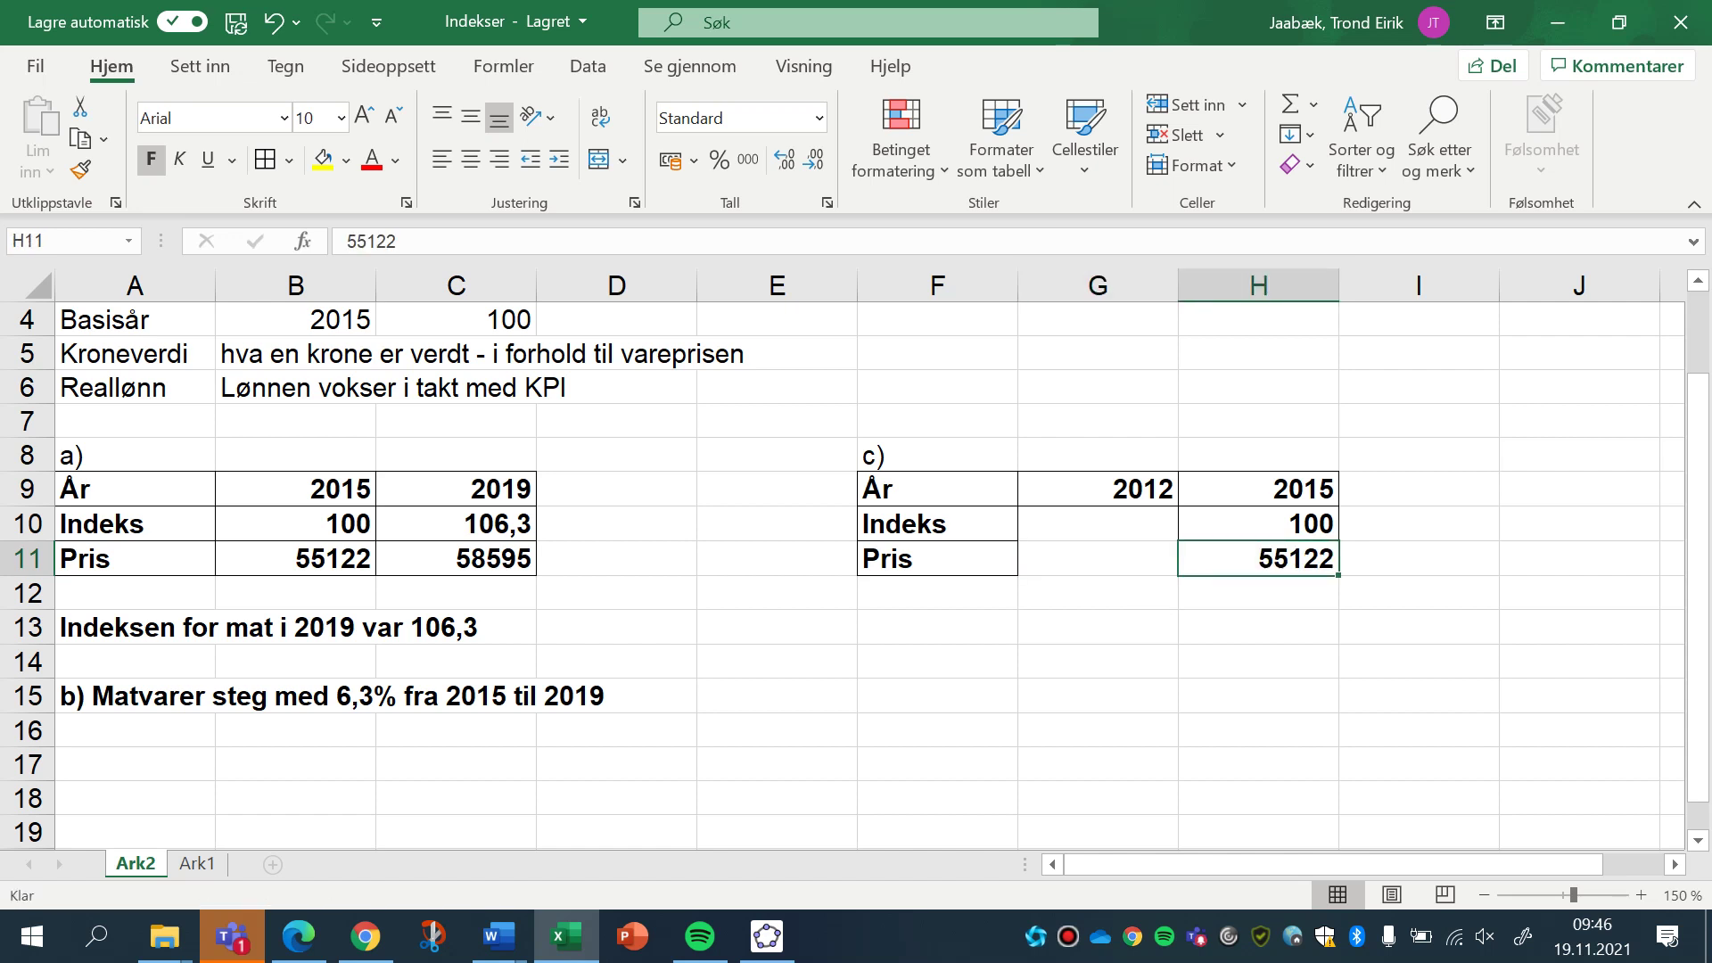
Restore the missing cell borders across the part c) table in F9:H11.
{"action": "left_click", "coordinate": [1098, 524]}
{"action": "left_click_drag", "start_coordinate": [937, 488], "coordinate": [1257, 558]}
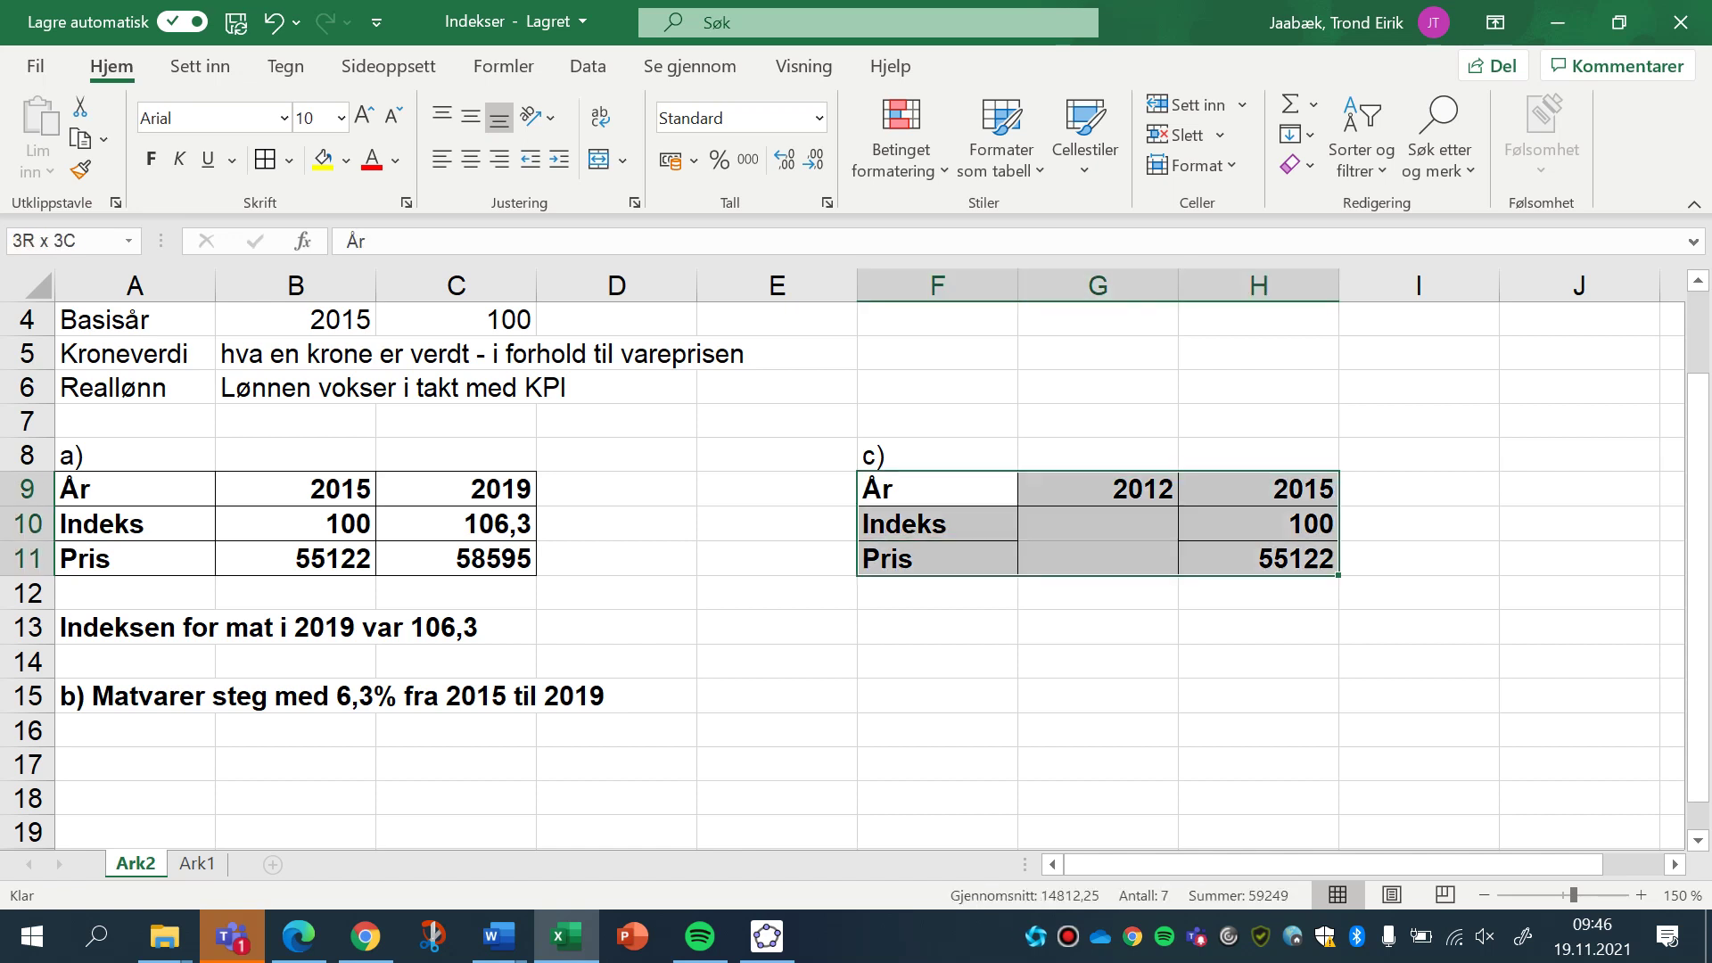
{"action": "left_click", "coordinate": [1257, 559]}
{"action": "left_click_drag", "start_coordinate": [937, 489], "coordinate": [1258, 558]}
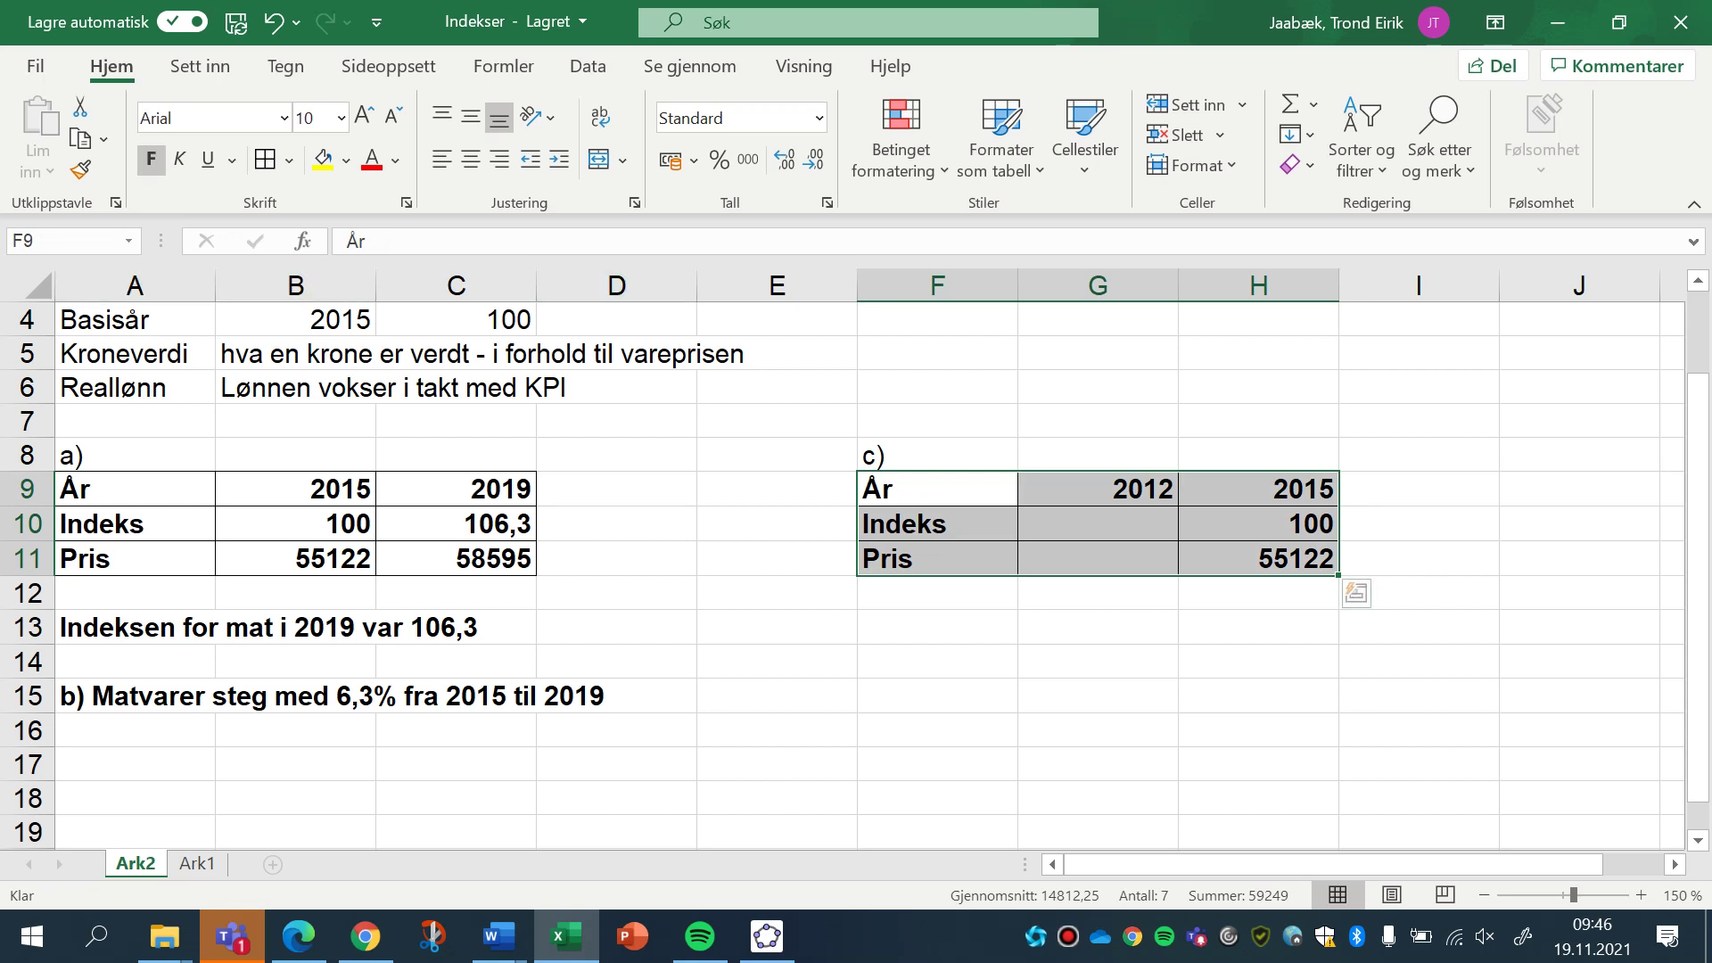
Enter the 2012 food price index 93,3 in G10 of the part c) table.
{"action": "left_click", "coordinate": [1098, 523]}
{"action": "type", "text": "9"}
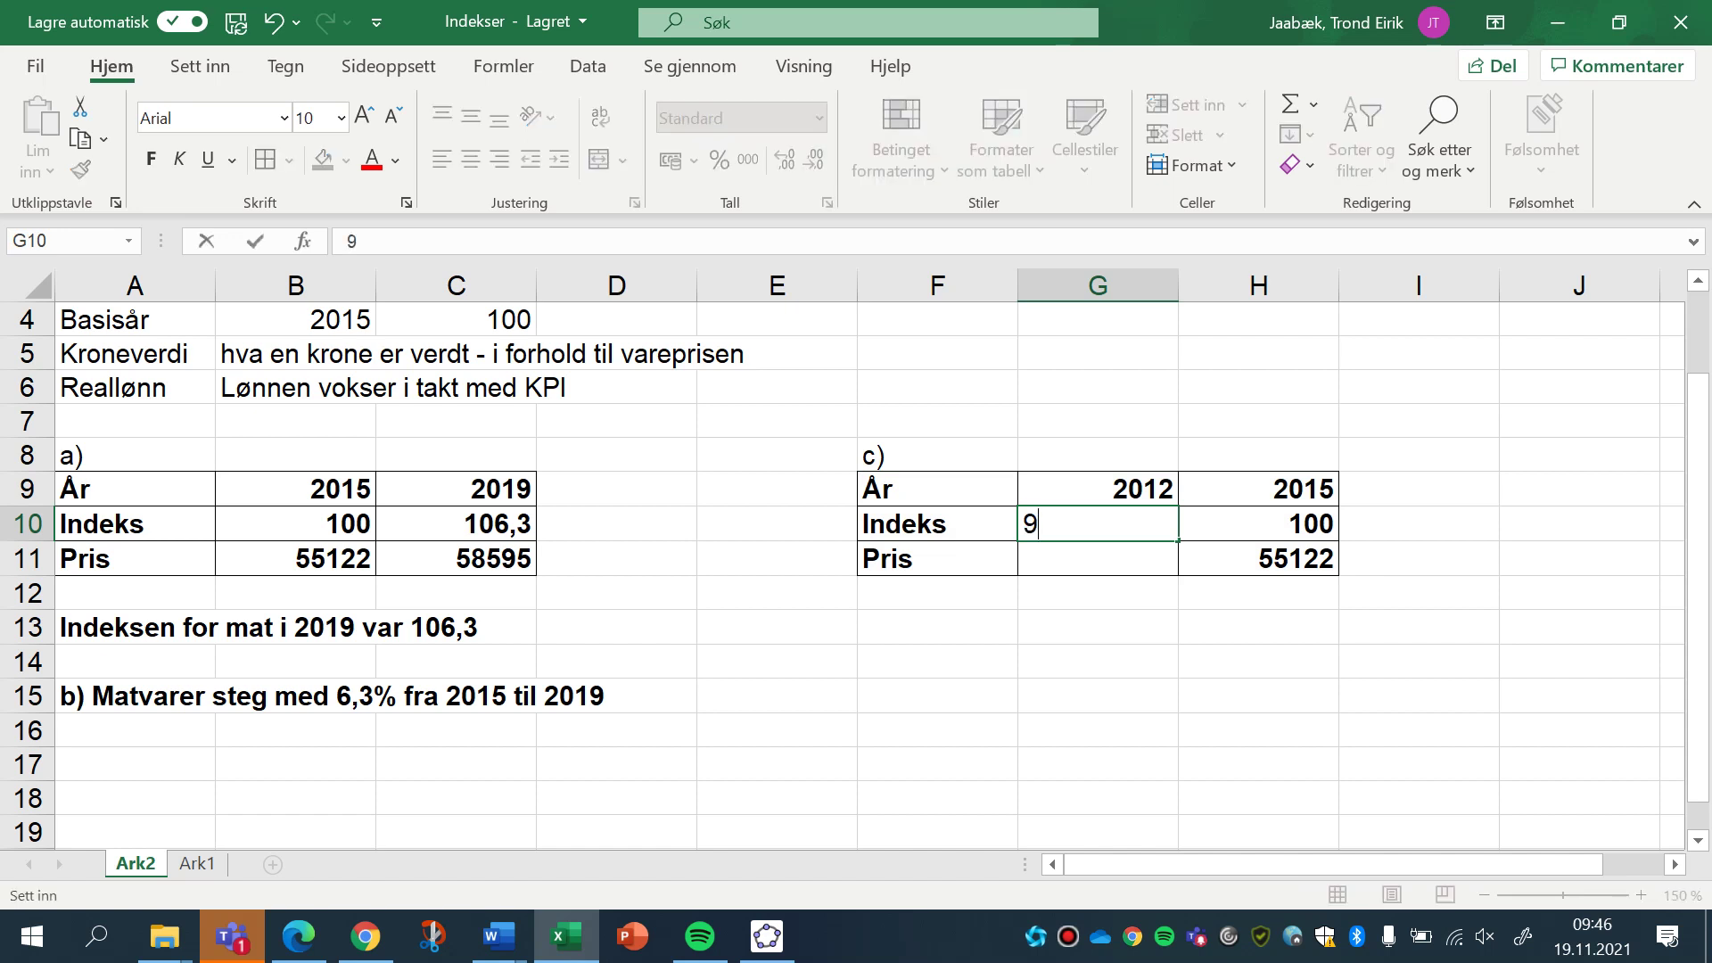
{"action": "type", "text": "3,3"}
{"action": "key", "text": "Return"}
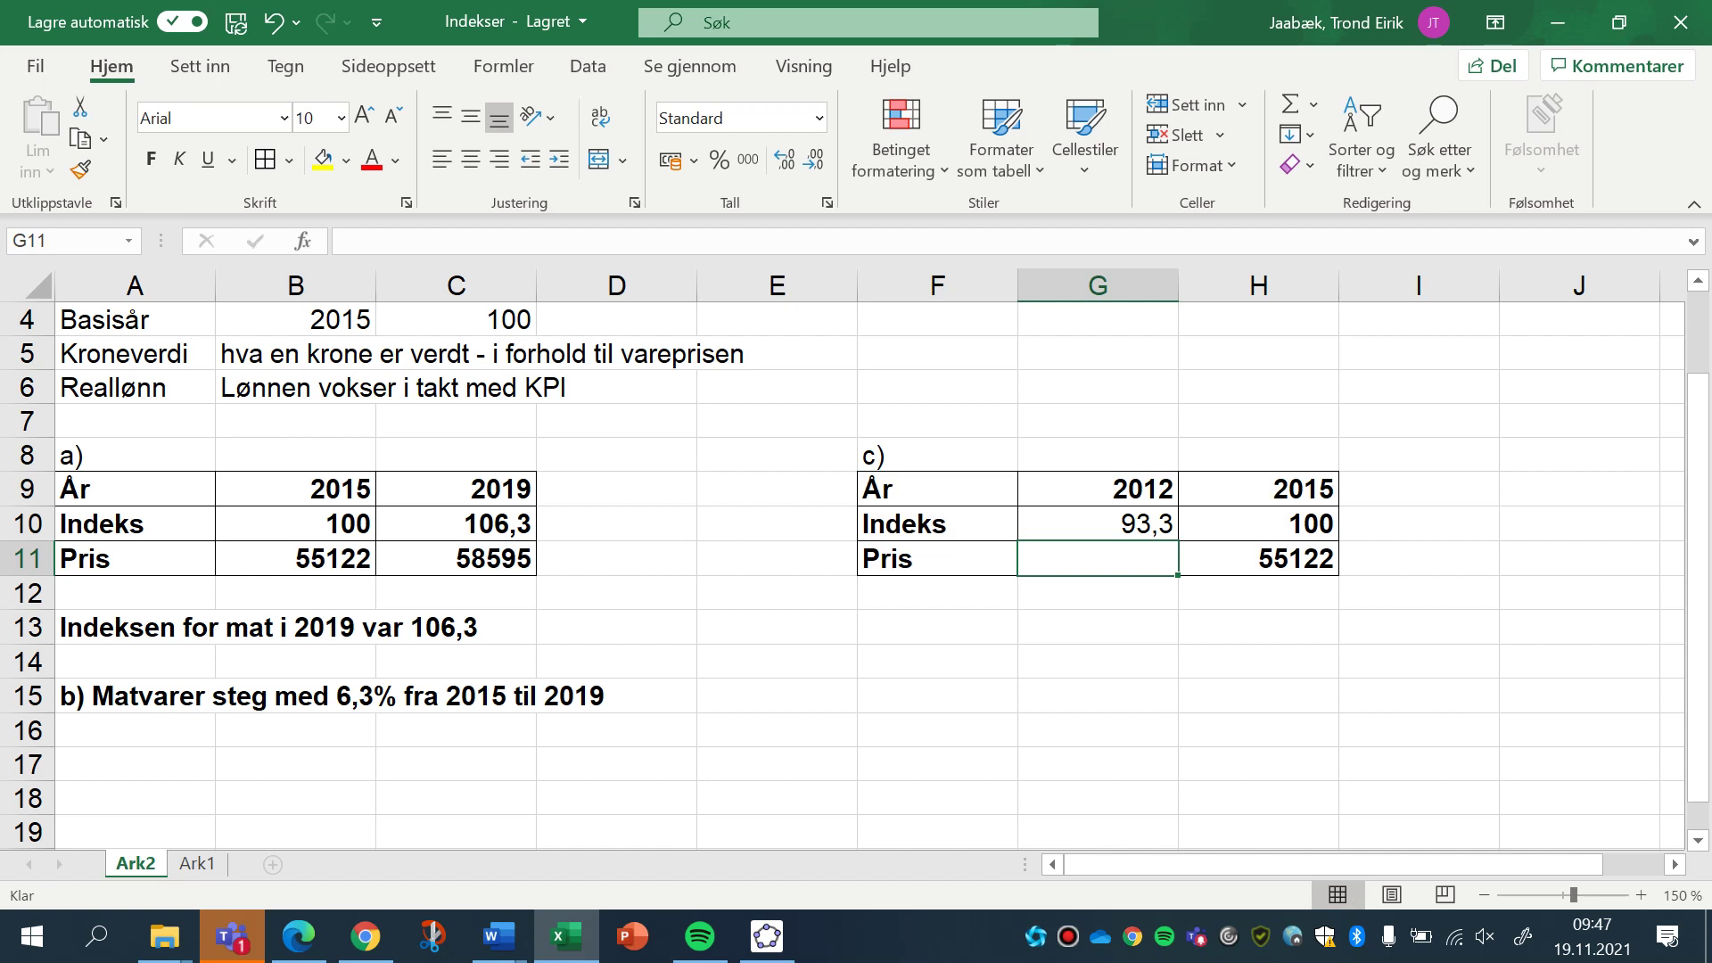
Calculate the 2012 price in G11 with the formula =G10*H11/H10.
{"action": "type", "text": "="}
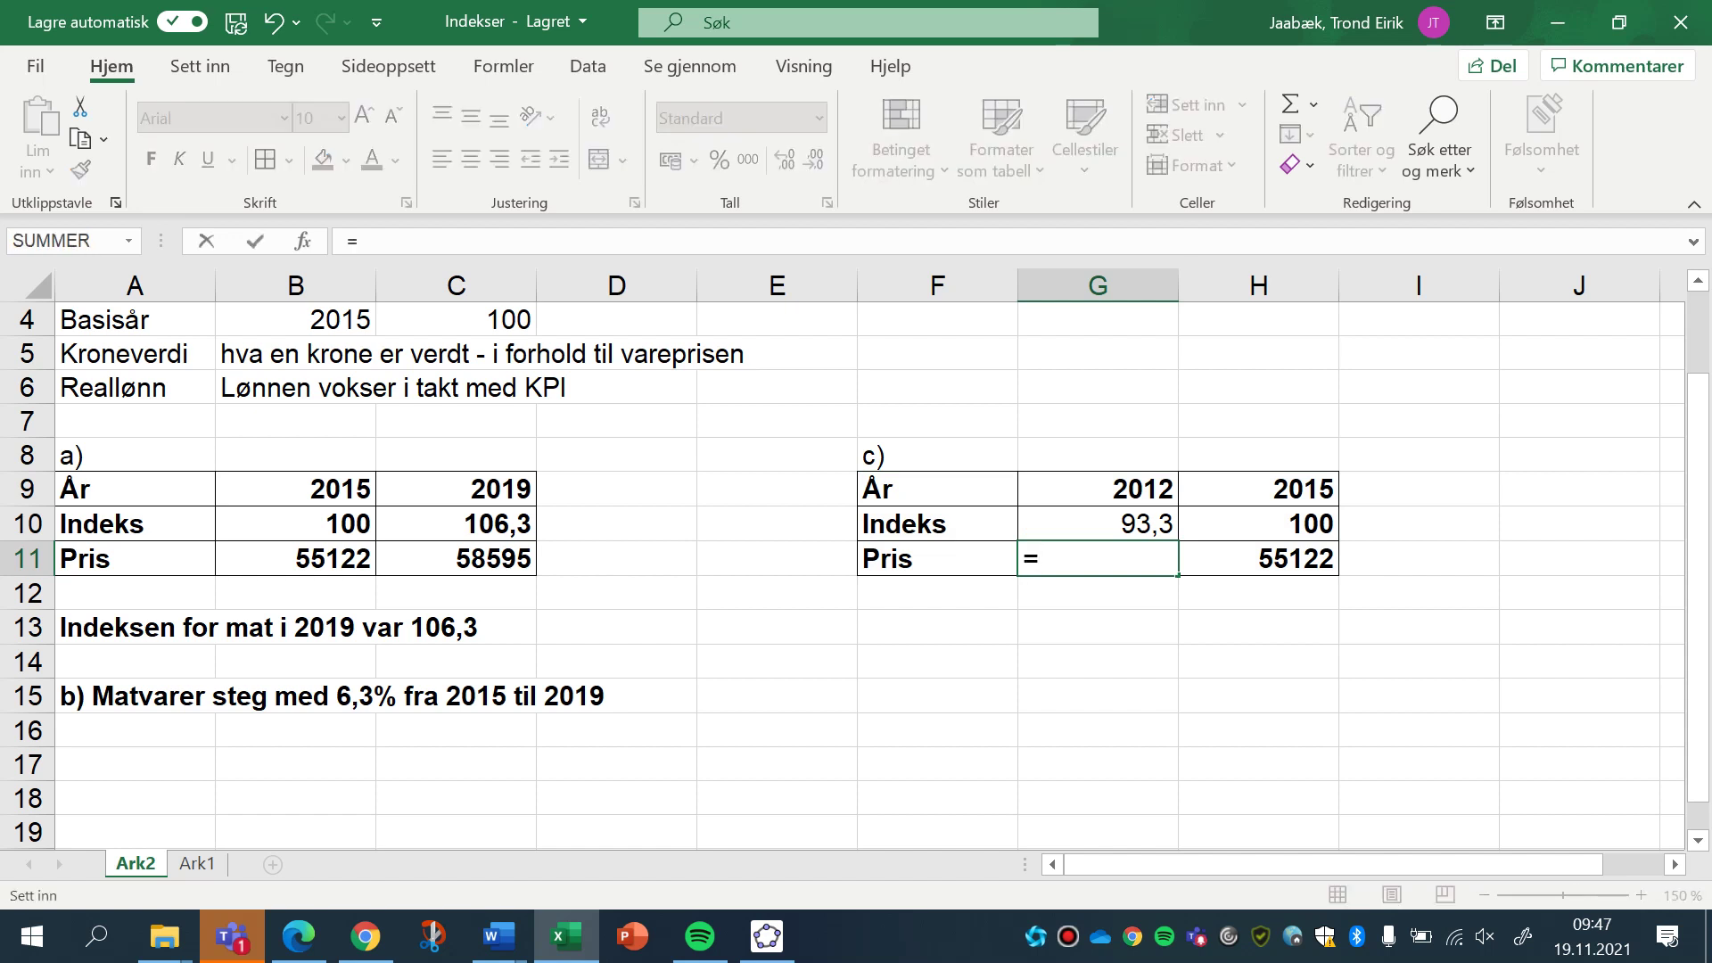
{"action": "type", "text": "G10"}
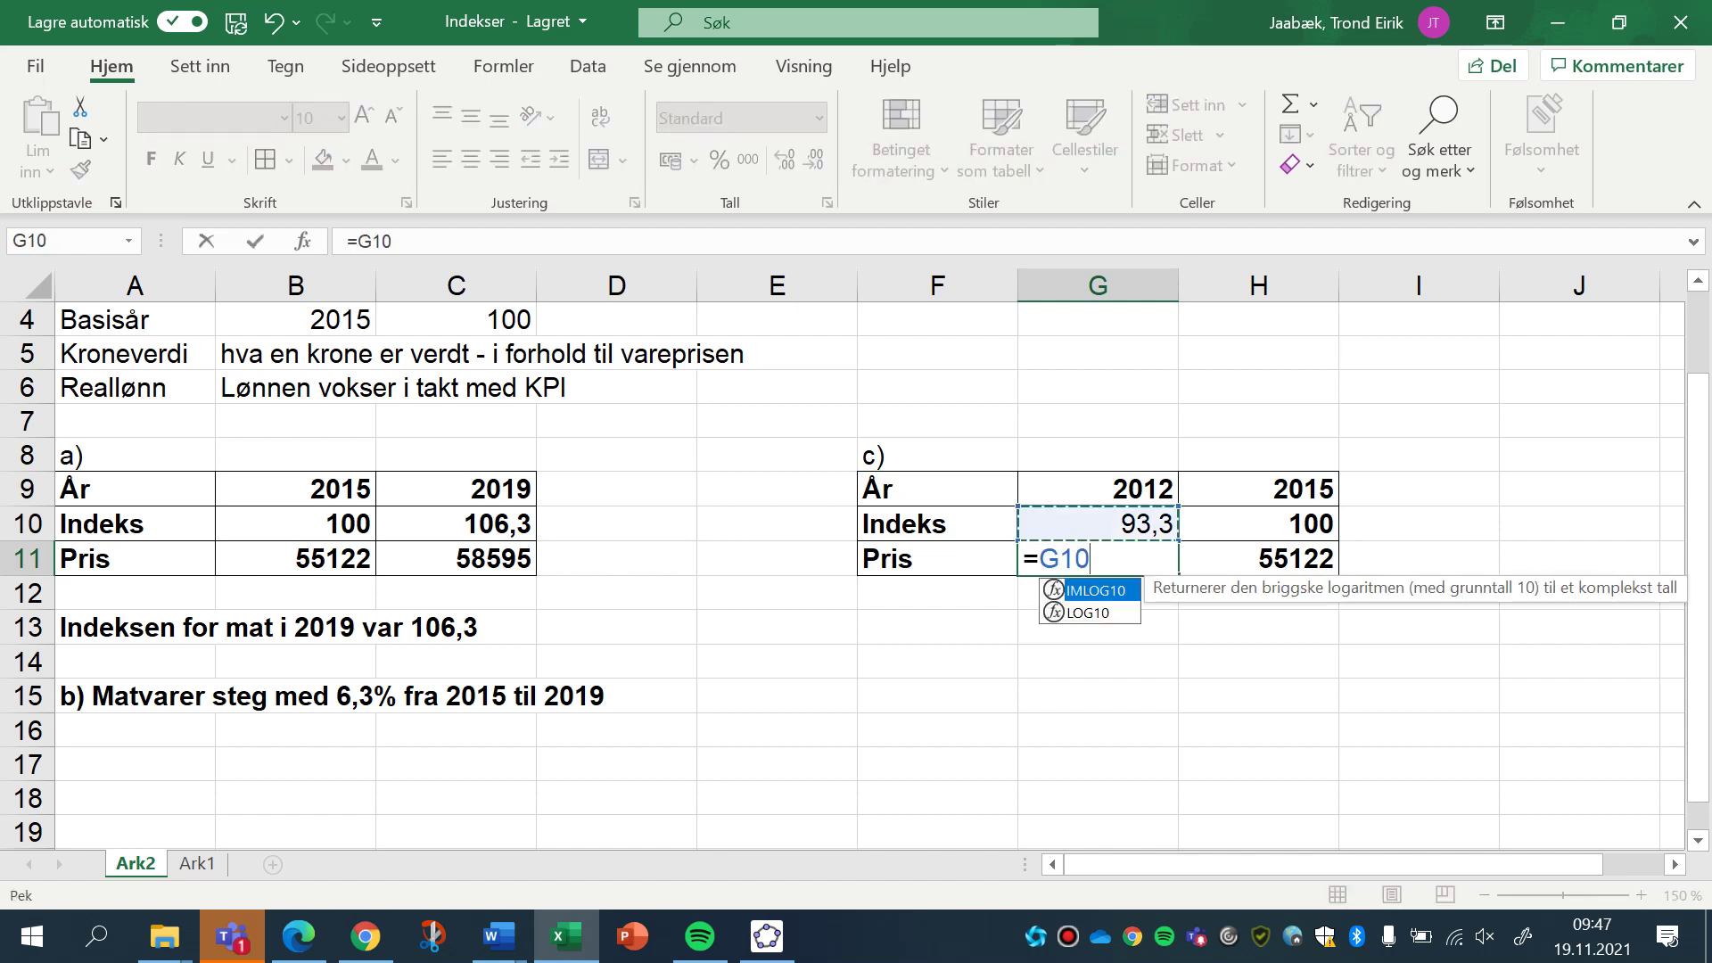
{"action": "type", "text": "*"}
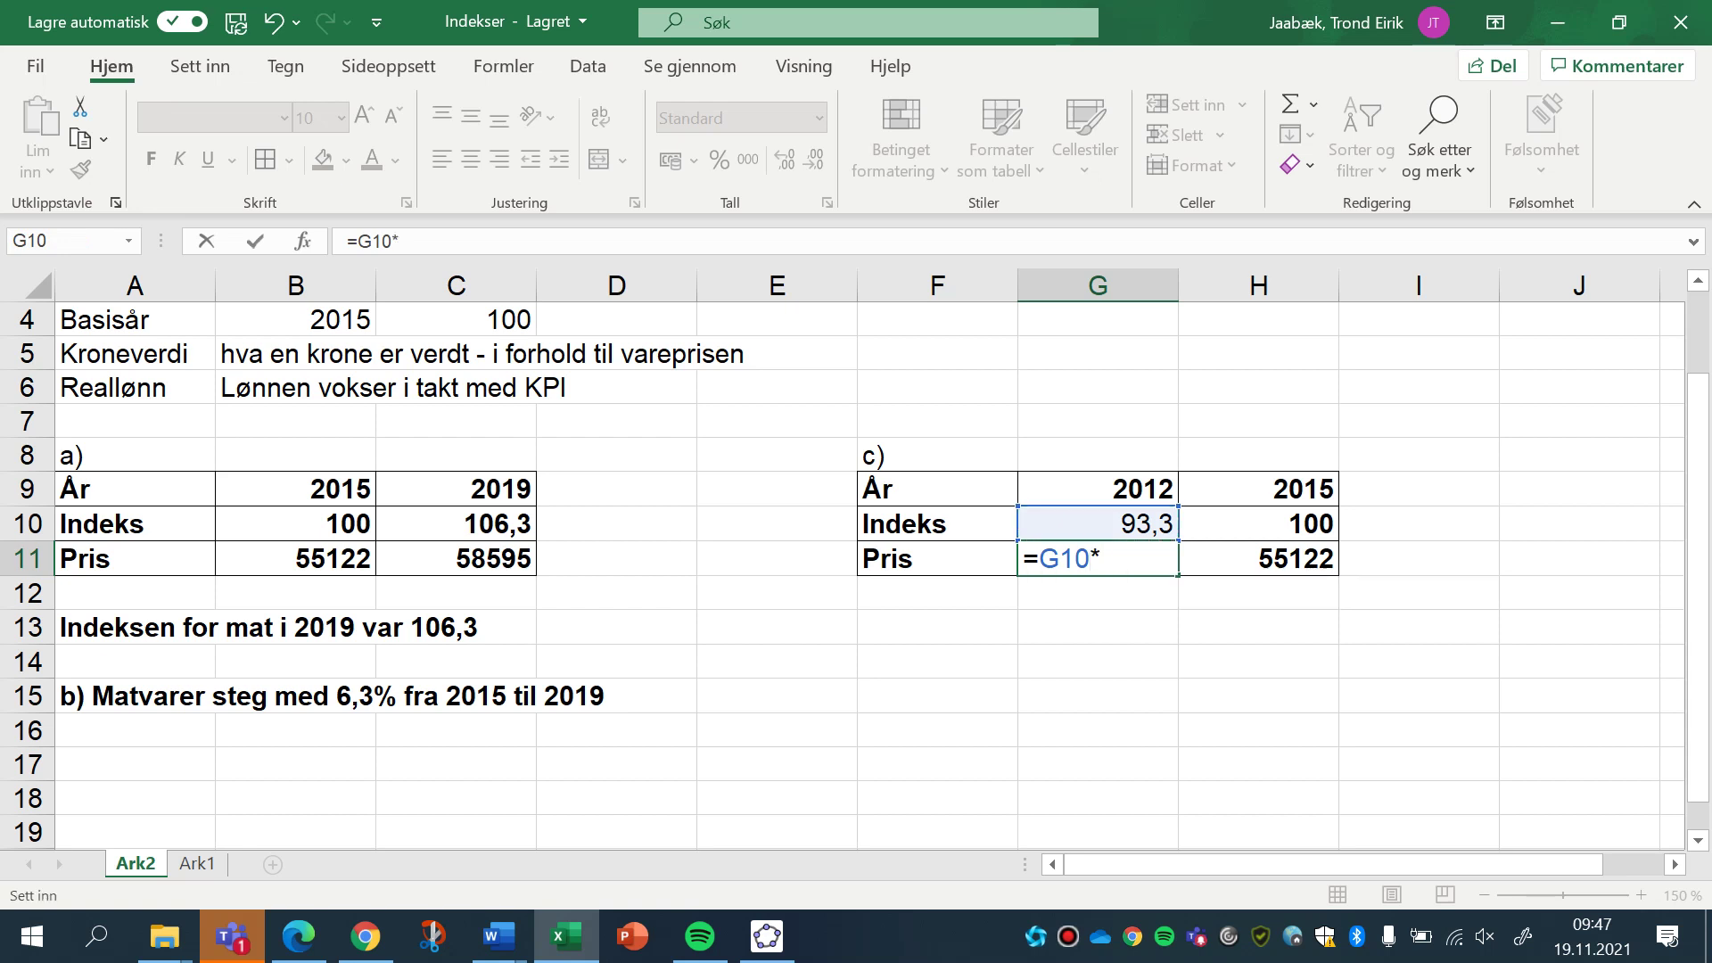
{"action": "key", "text": "Right"}
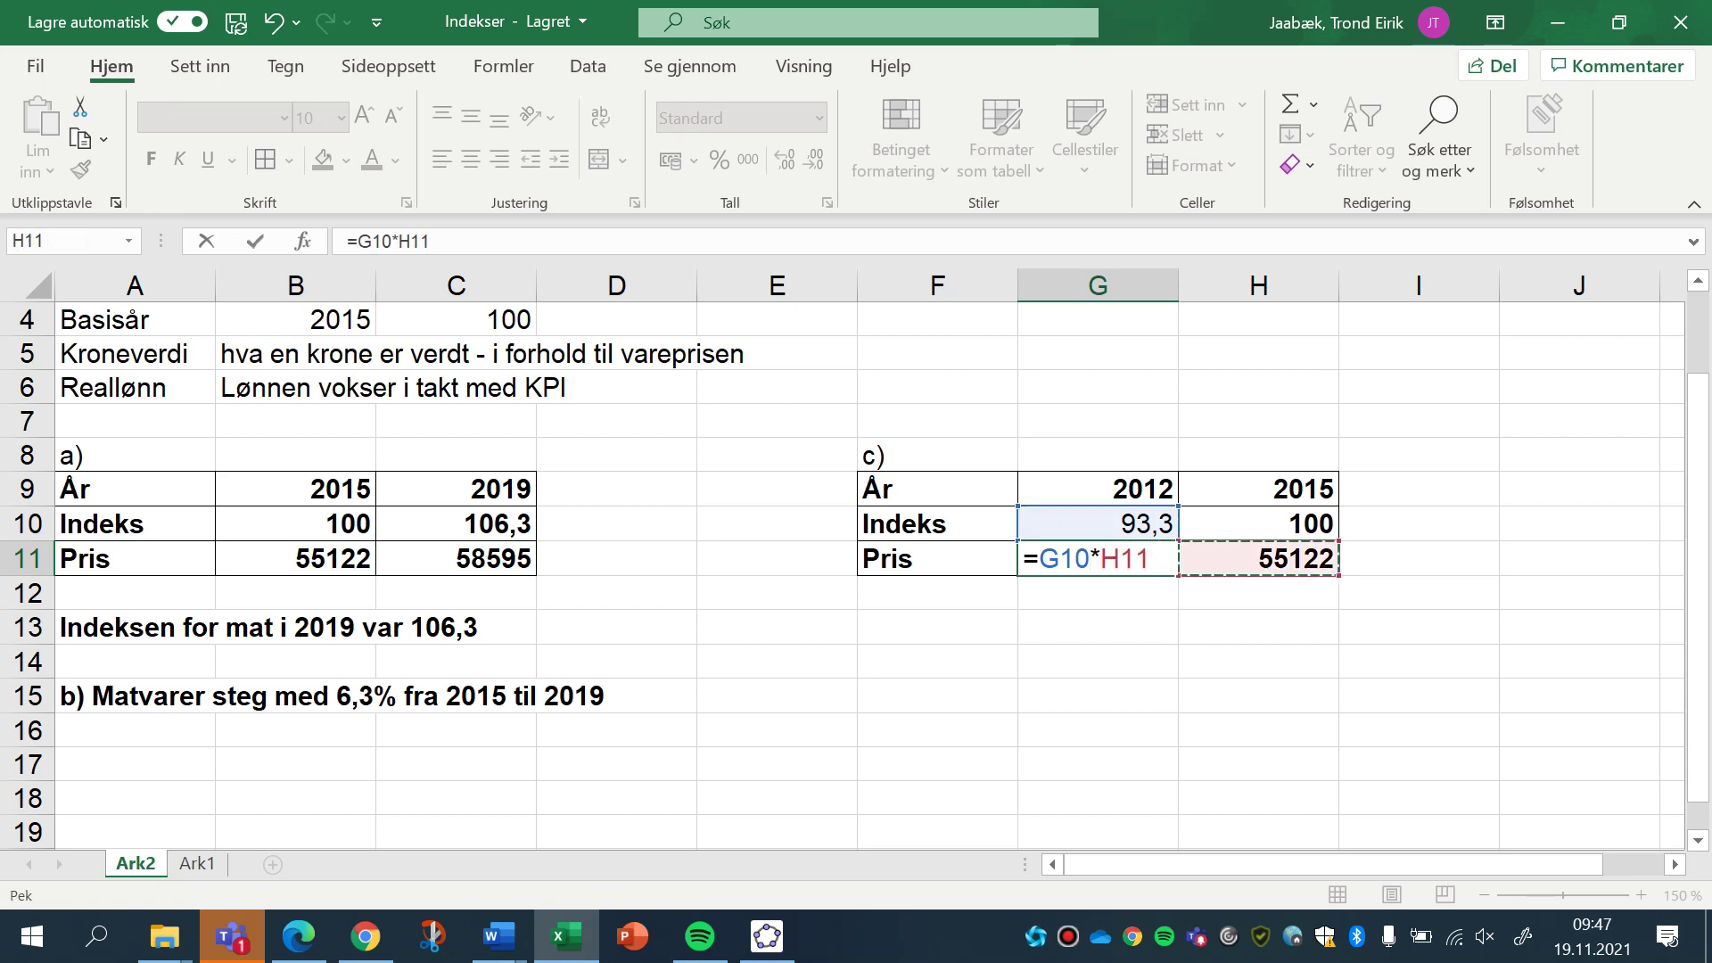
{"action": "type", "text": "/"}
{"action": "key", "text": "Right"}
{"action": "key", "text": "Up"}
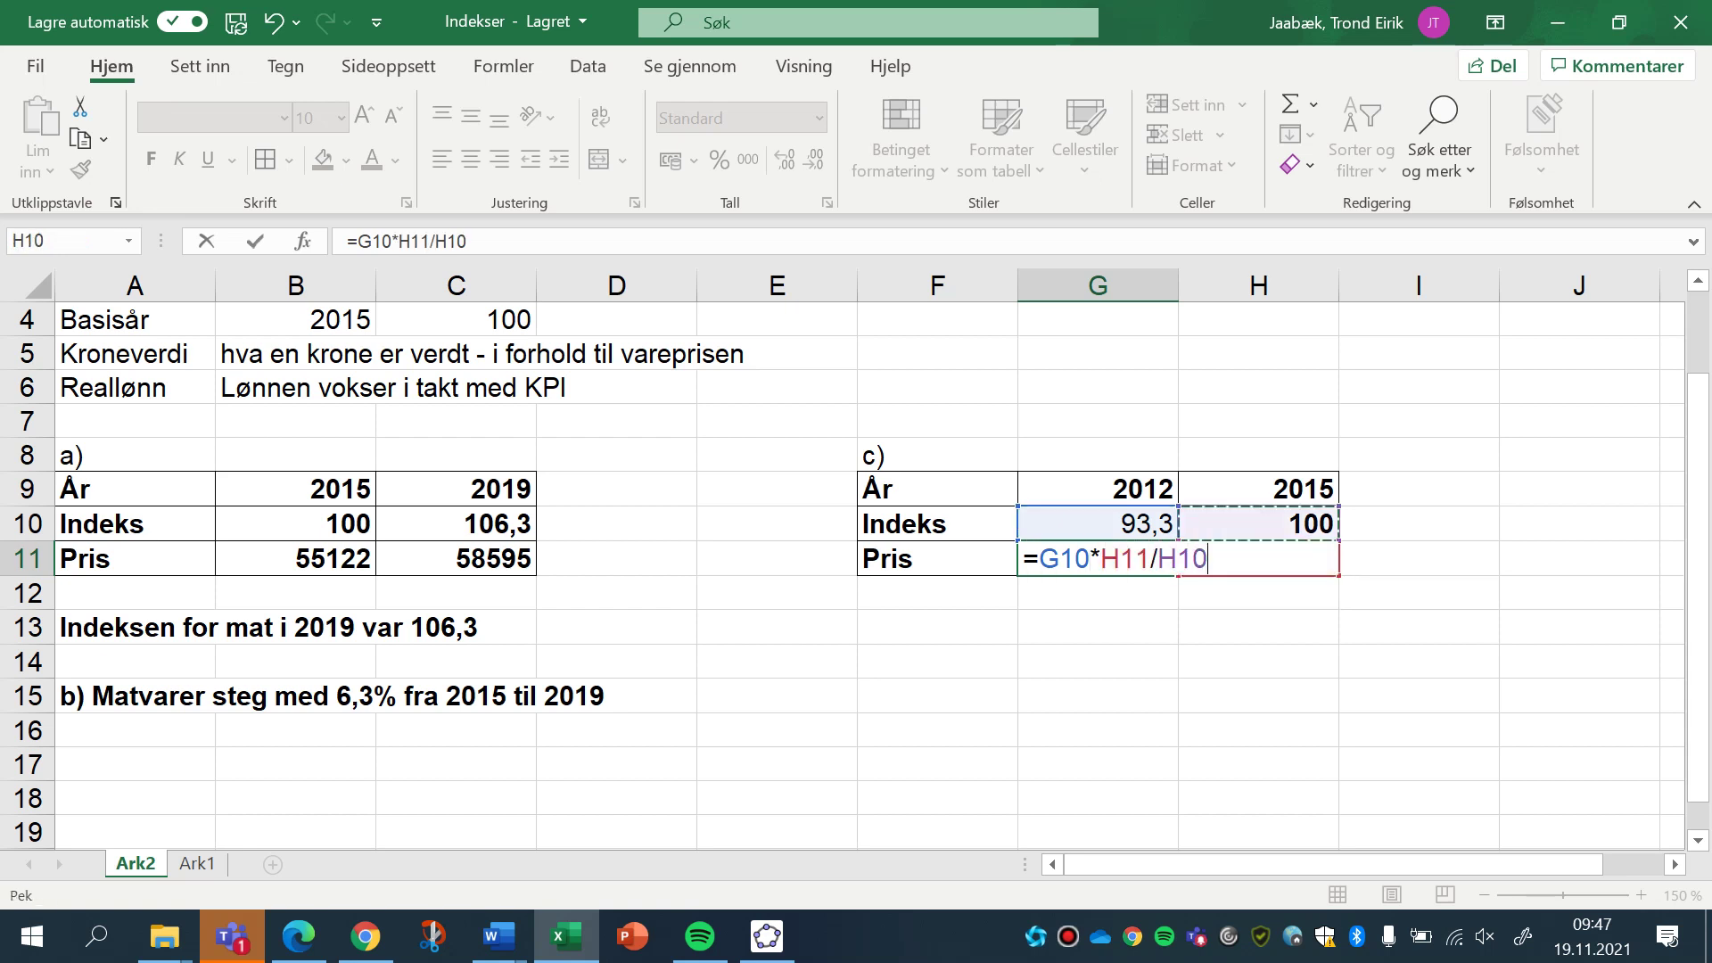
{"action": "key", "text": "Return"}
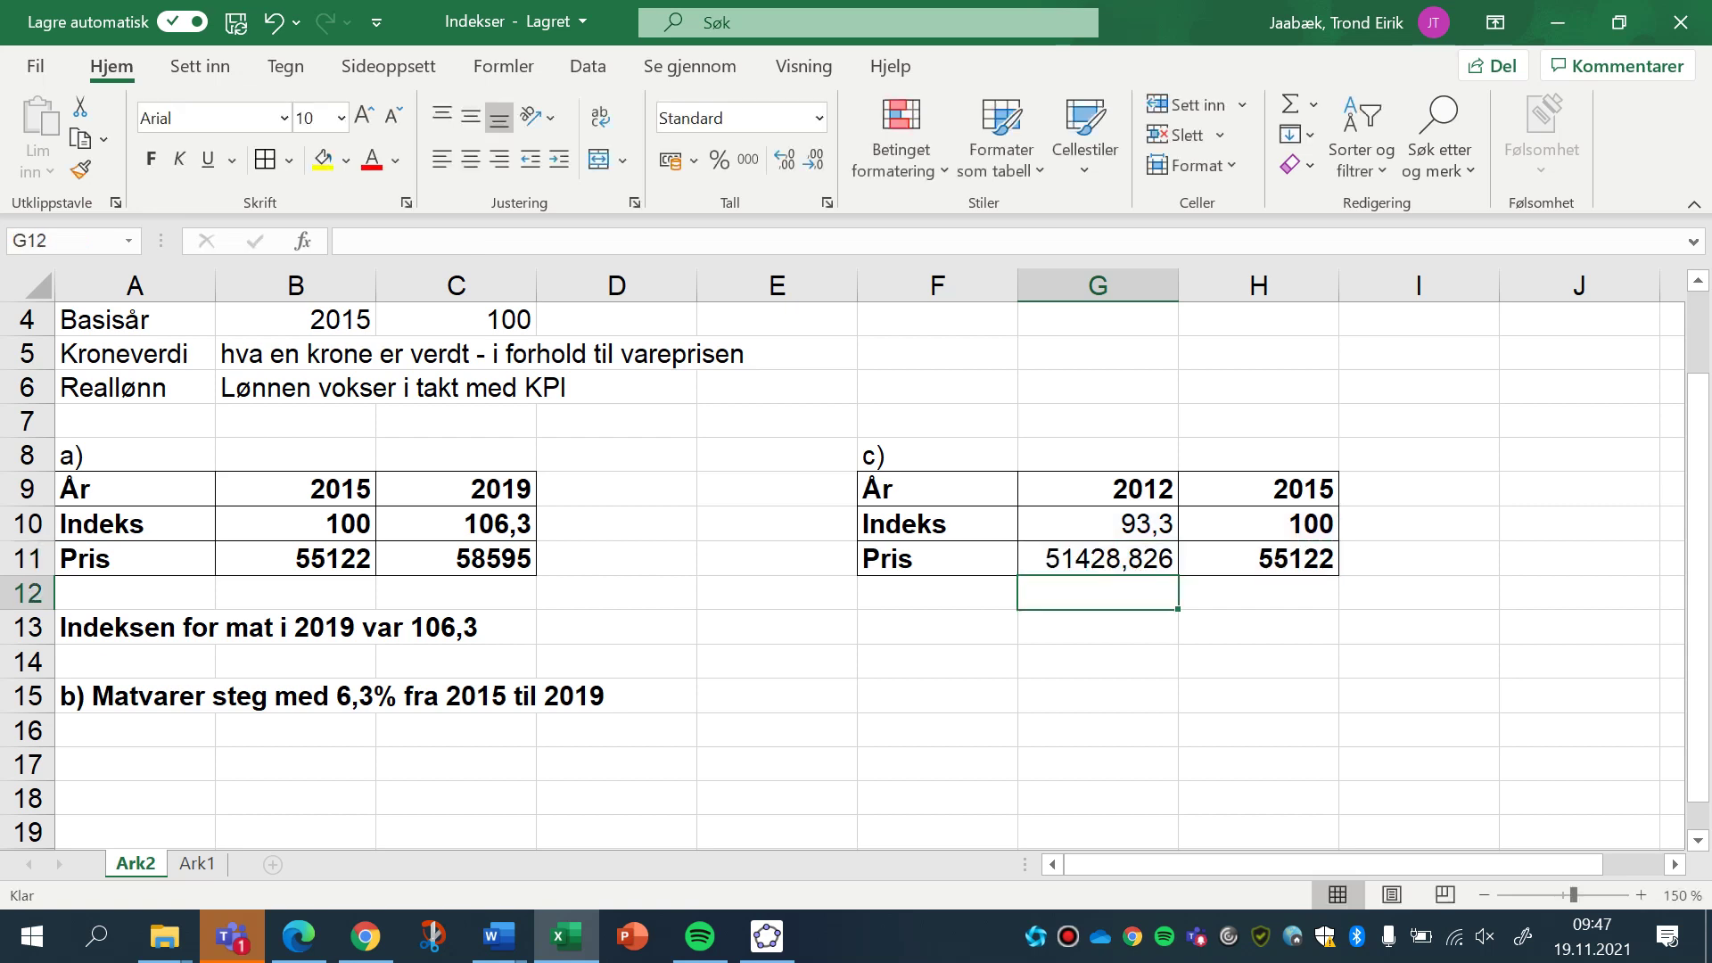
Show the 2012 price in G11 without decimals and make the 2012 index and price in G10:G11 bold.
{"action": "left_click", "coordinate": [1098, 558]}
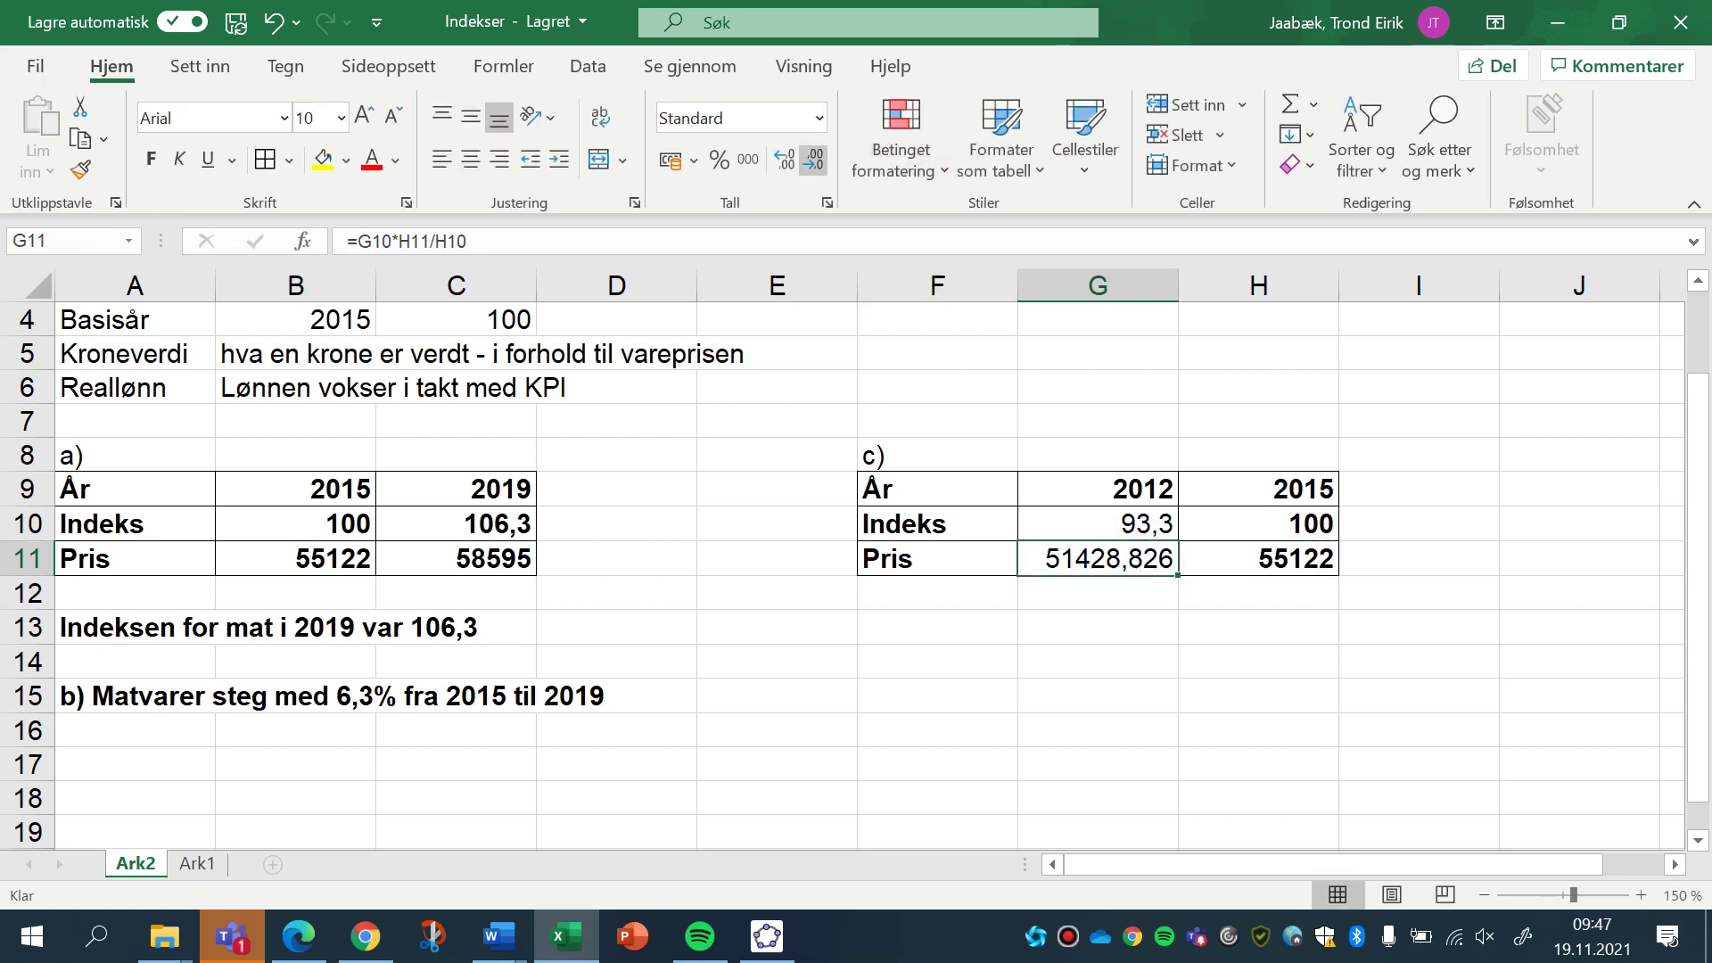
{"action": "left_click", "coordinate": [813, 160]}
{"action": "left_click", "coordinate": [814, 161]}
{"action": "left_click", "coordinate": [813, 161]}
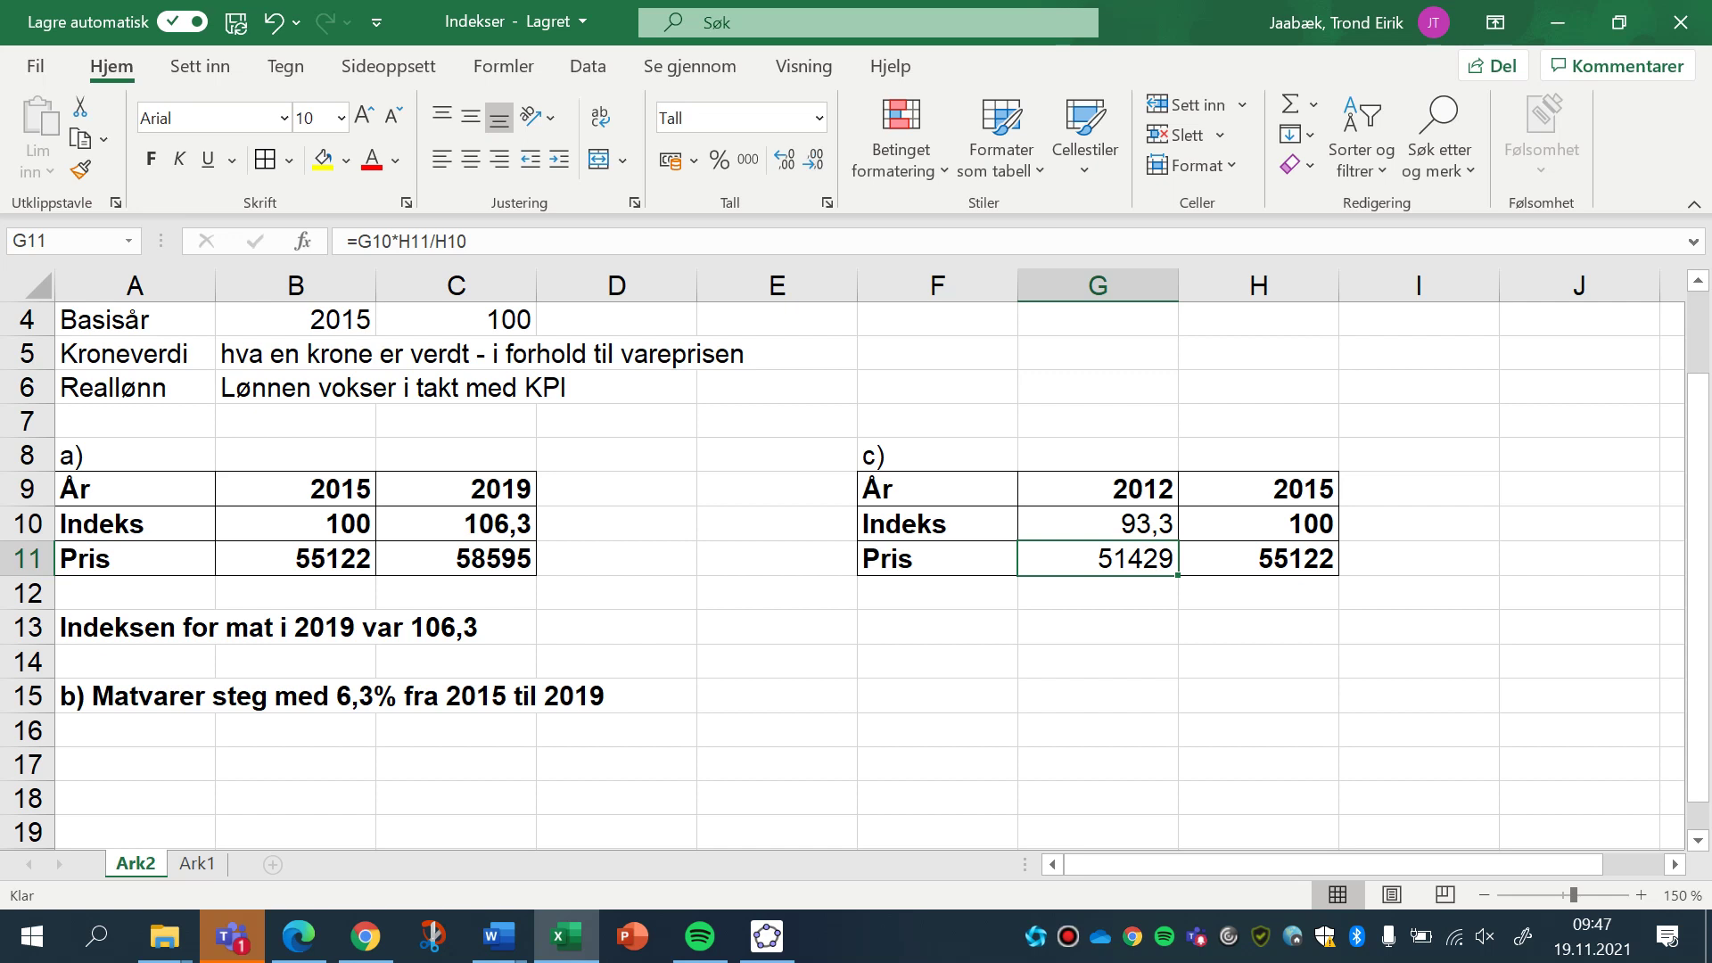
{"action": "key", "text": "Up"}
{"action": "key", "text": "shift+Down"}
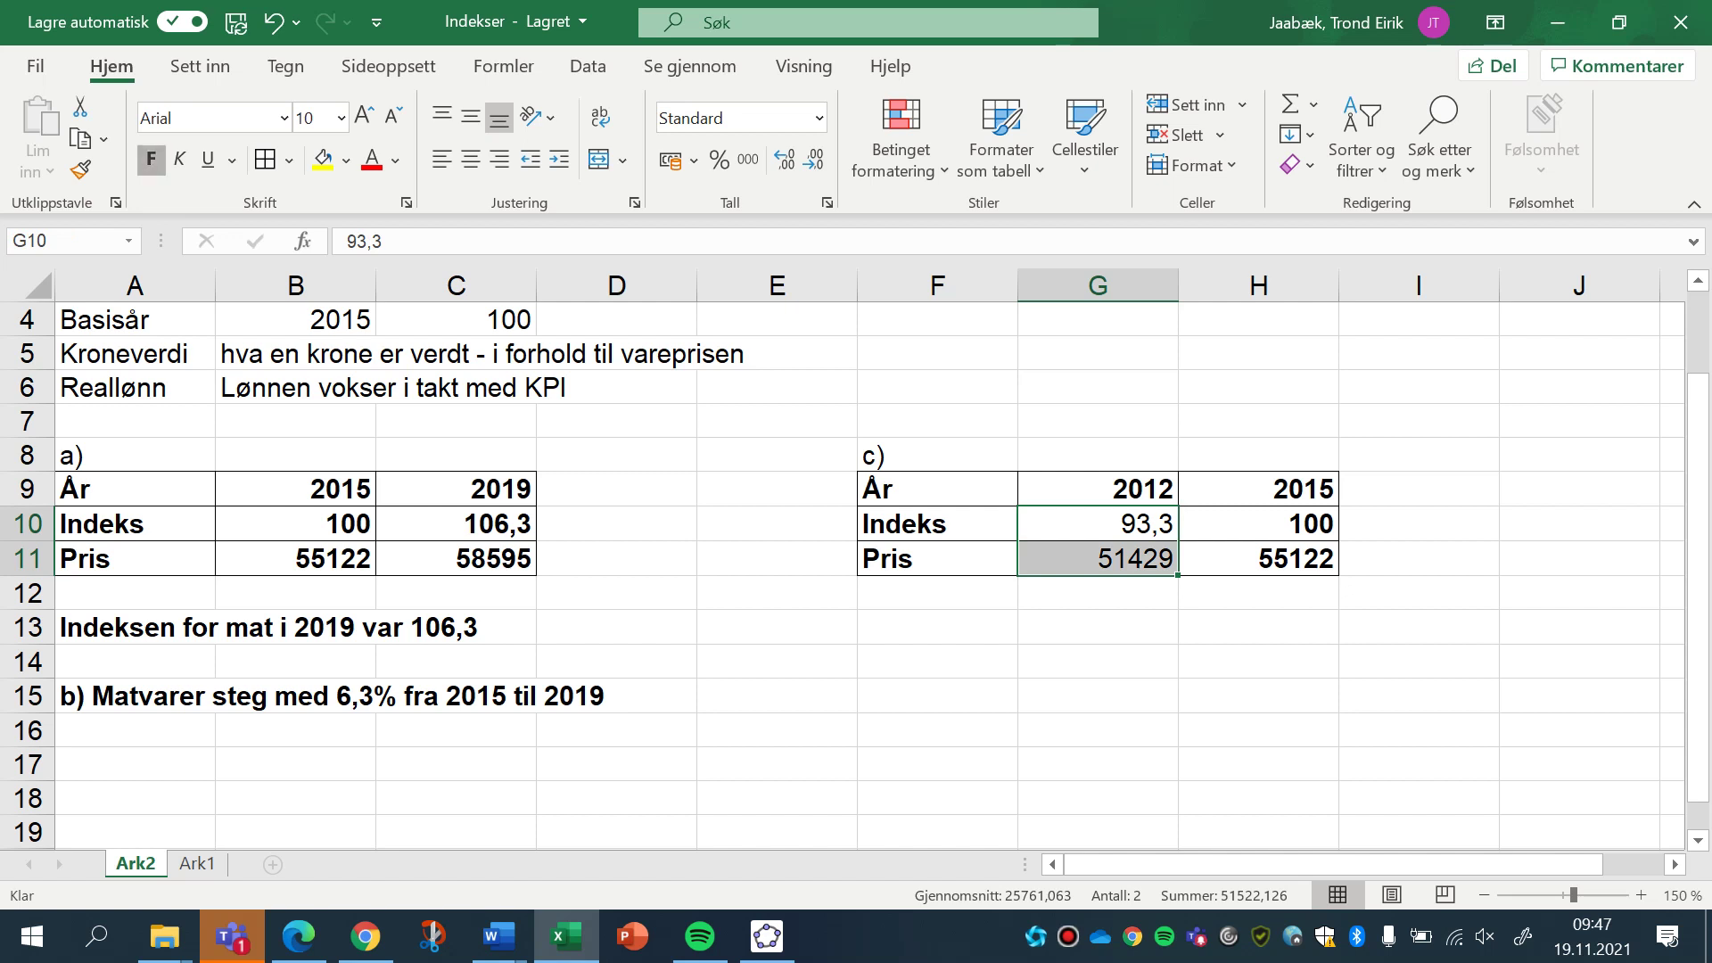
{"action": "left_click", "coordinate": [151, 160]}
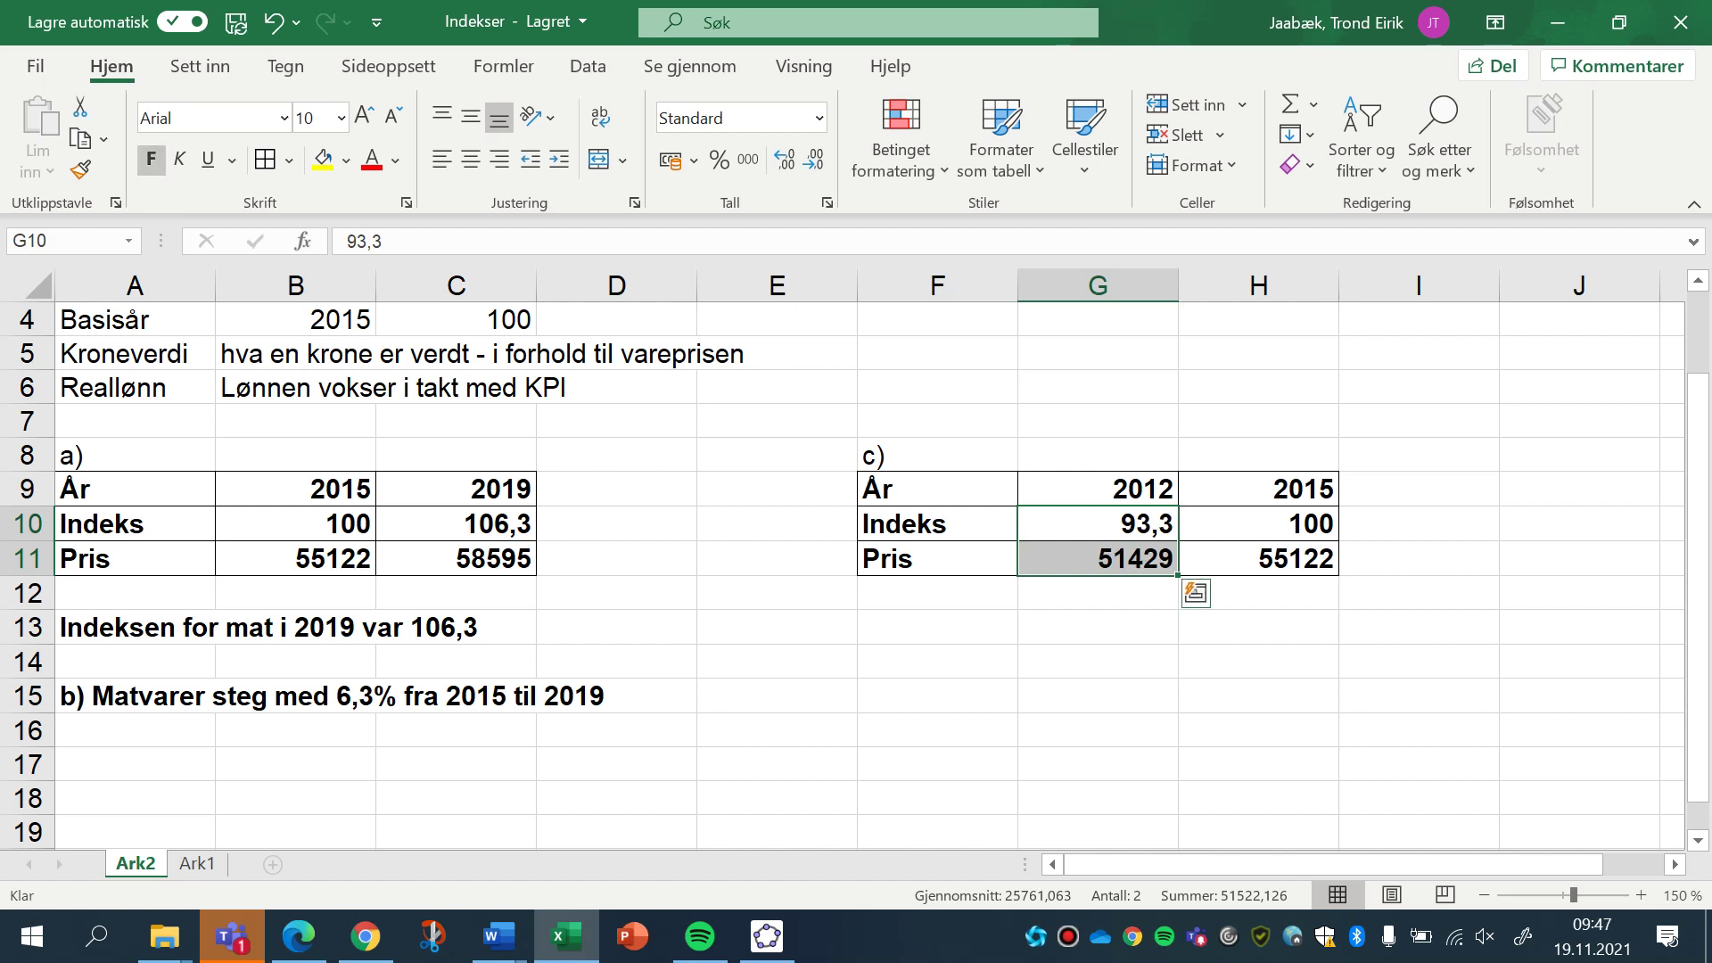
{"action": "left_click", "coordinate": [1098, 661]}
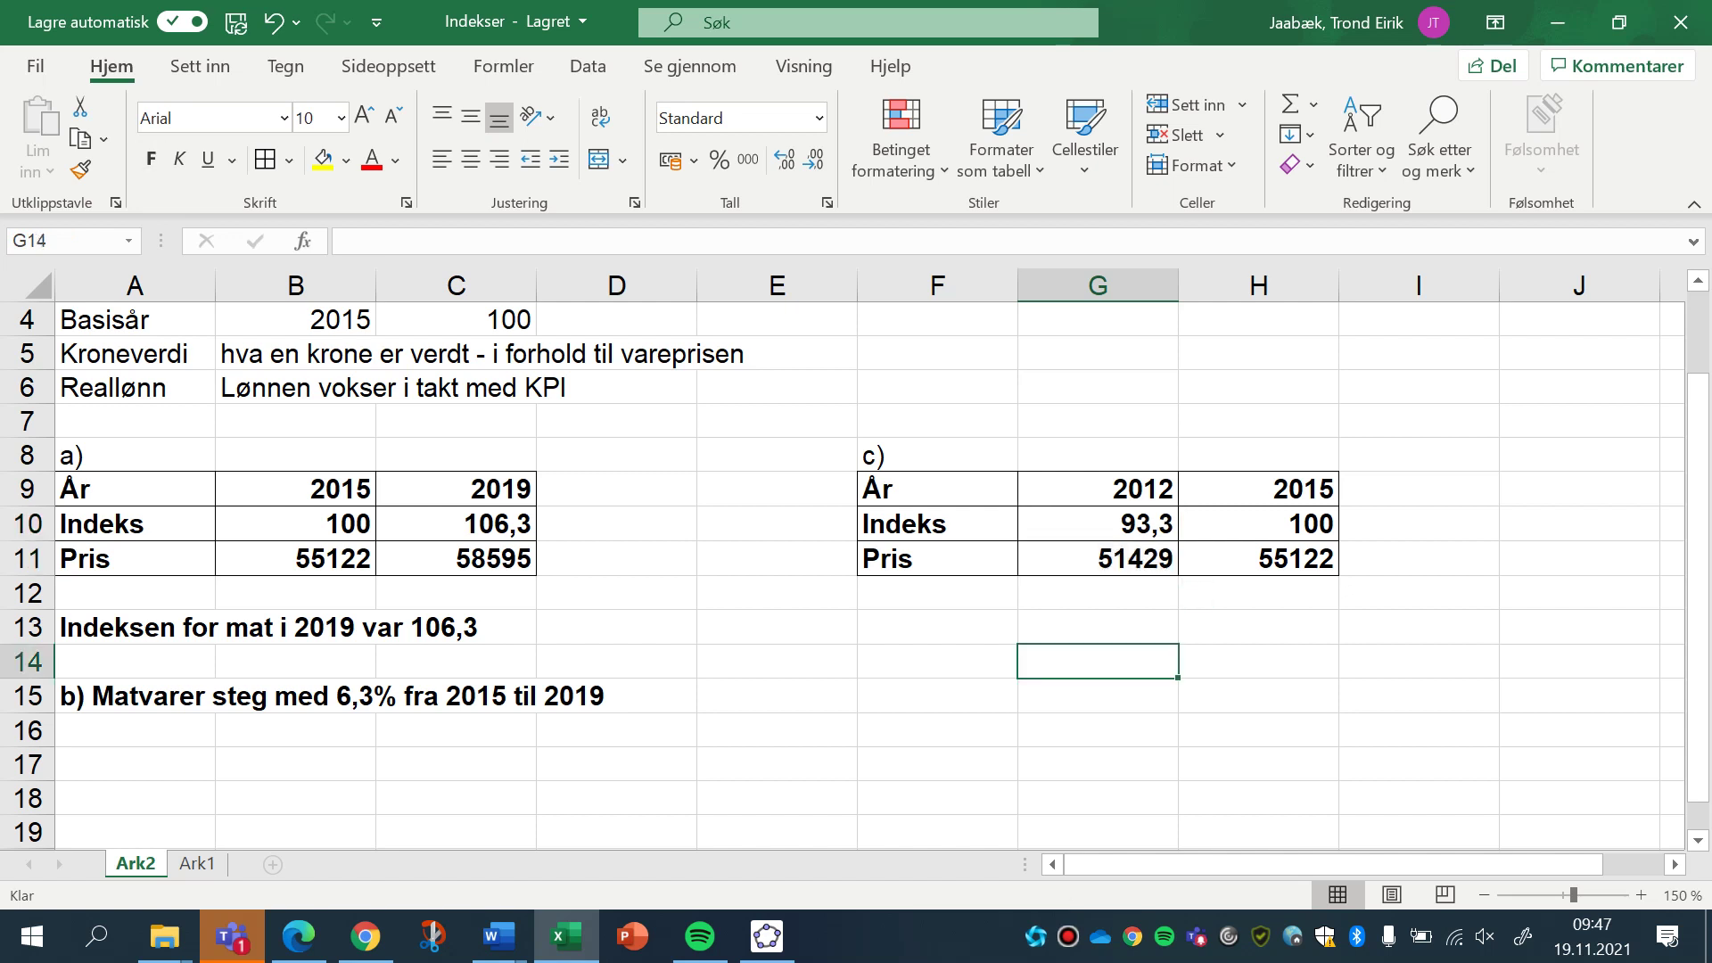
{"action": "left_click", "coordinate": [1098, 558]}
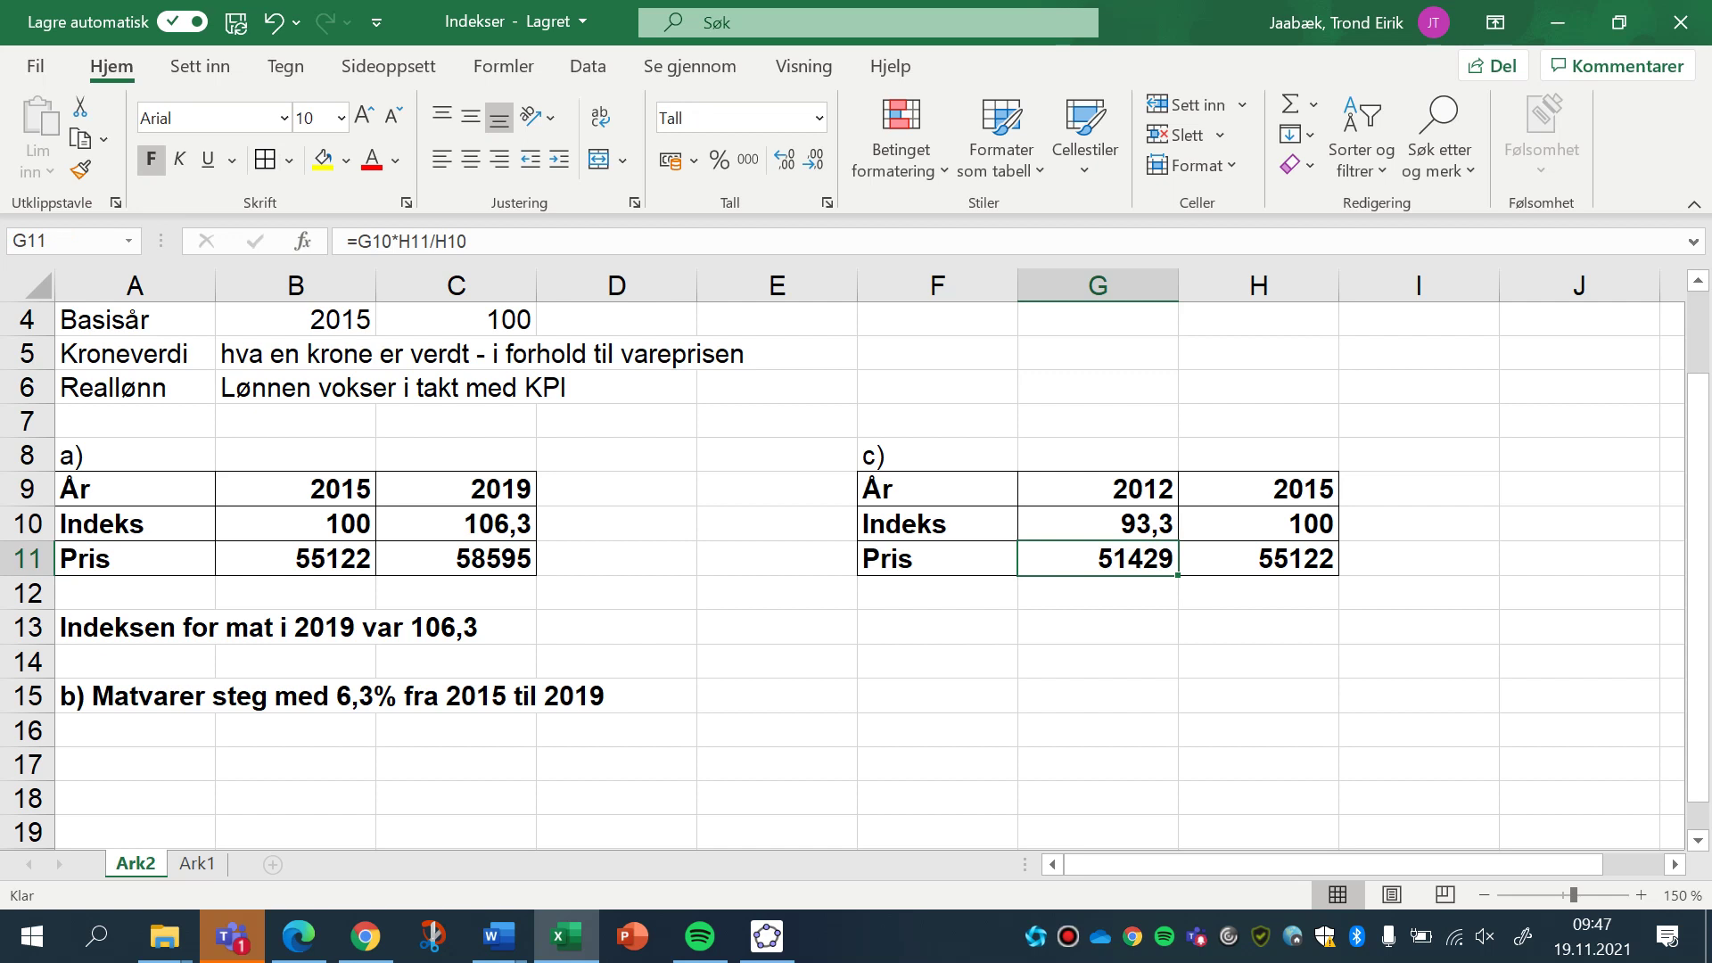
Label part d) in F14 and calculate the 2012 to 2015 growth factor in F15 as =H10/G10.
{"action": "left_click", "coordinate": [937, 661]}
{"action": "type", "text": "d)"}
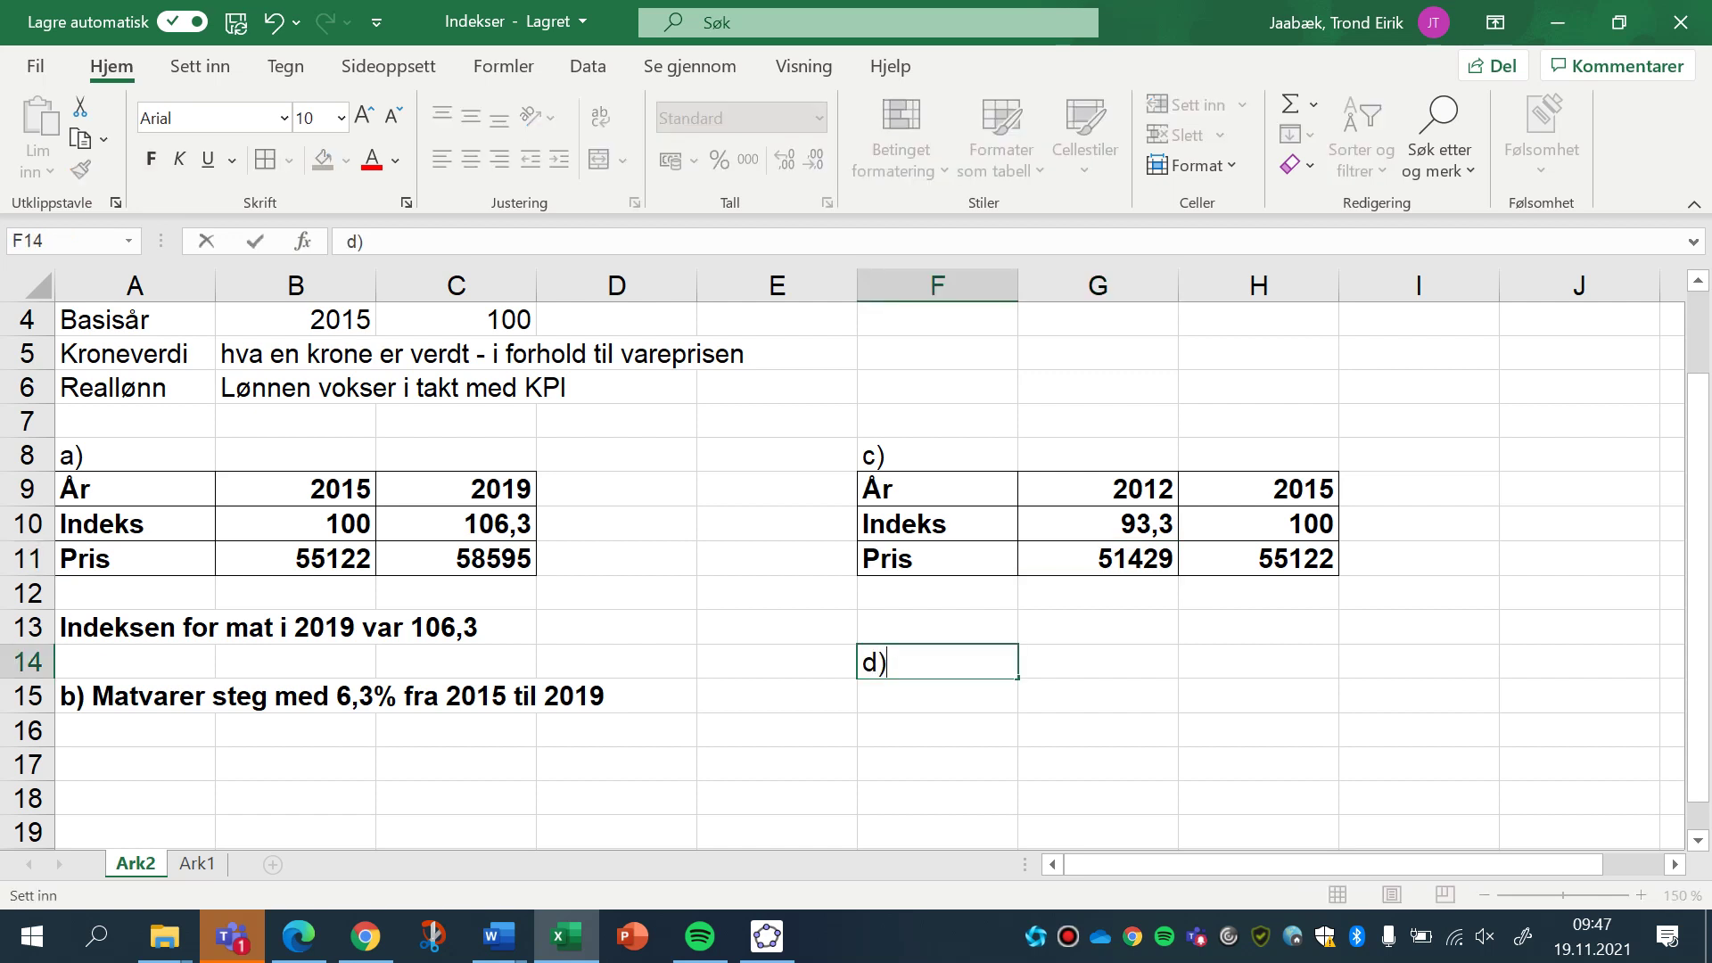
{"action": "key", "text": "Return"}
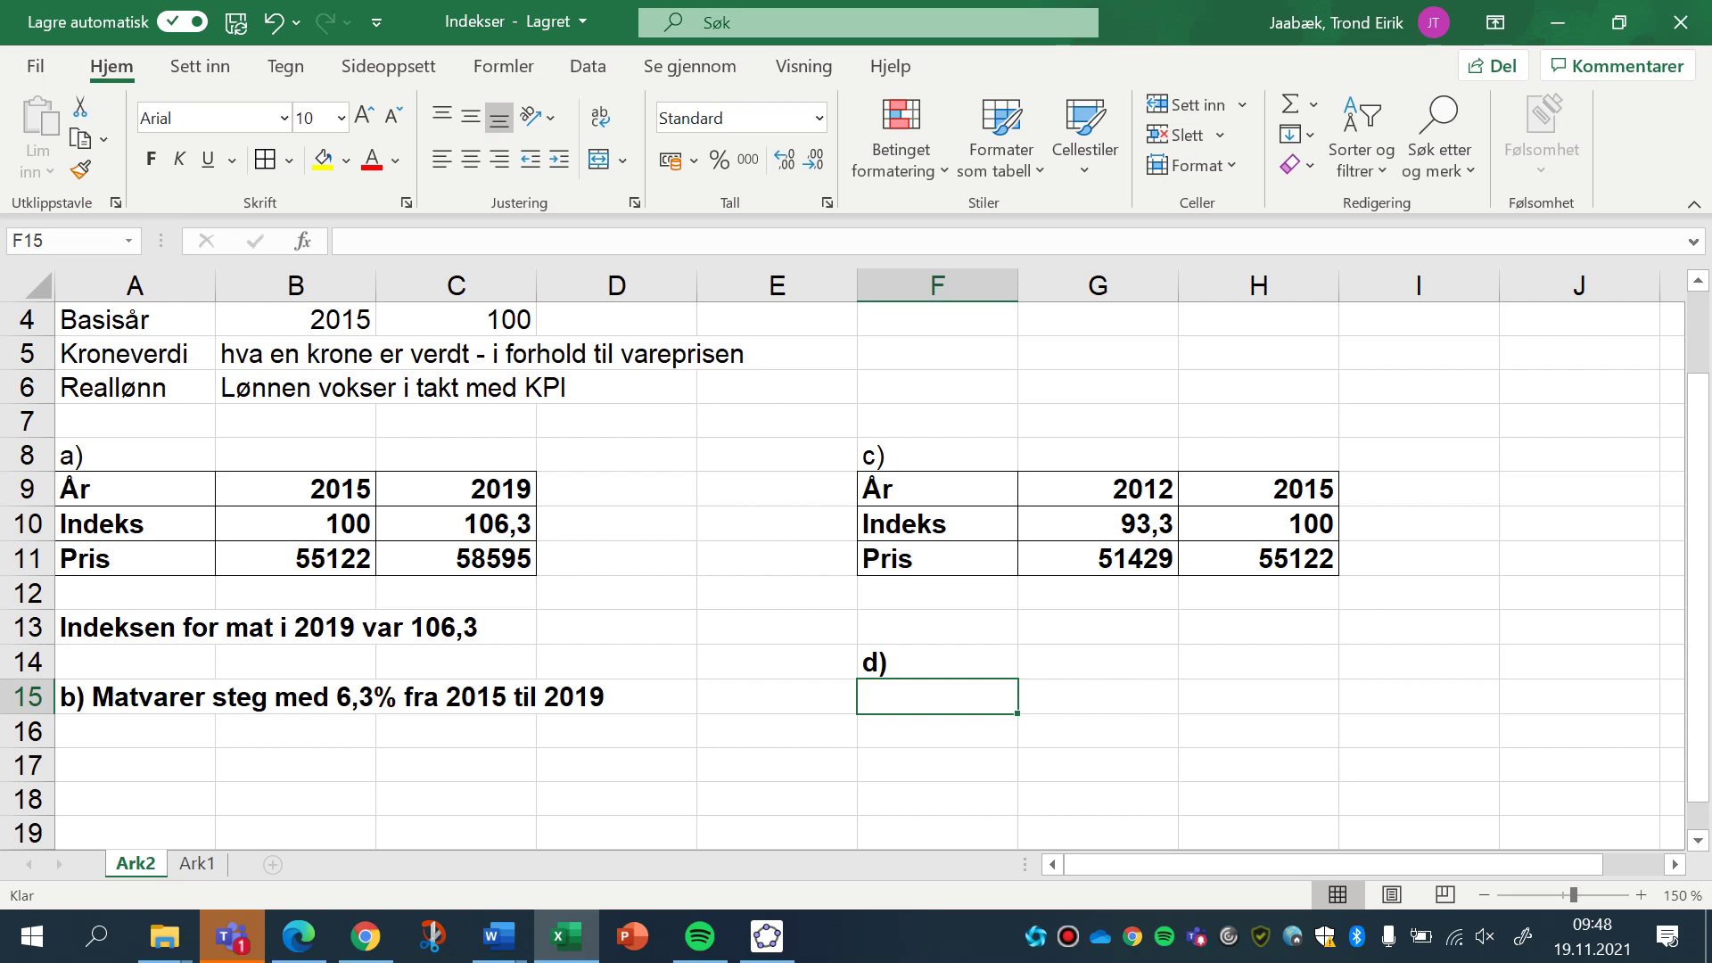
{"action": "type", "text": "="}
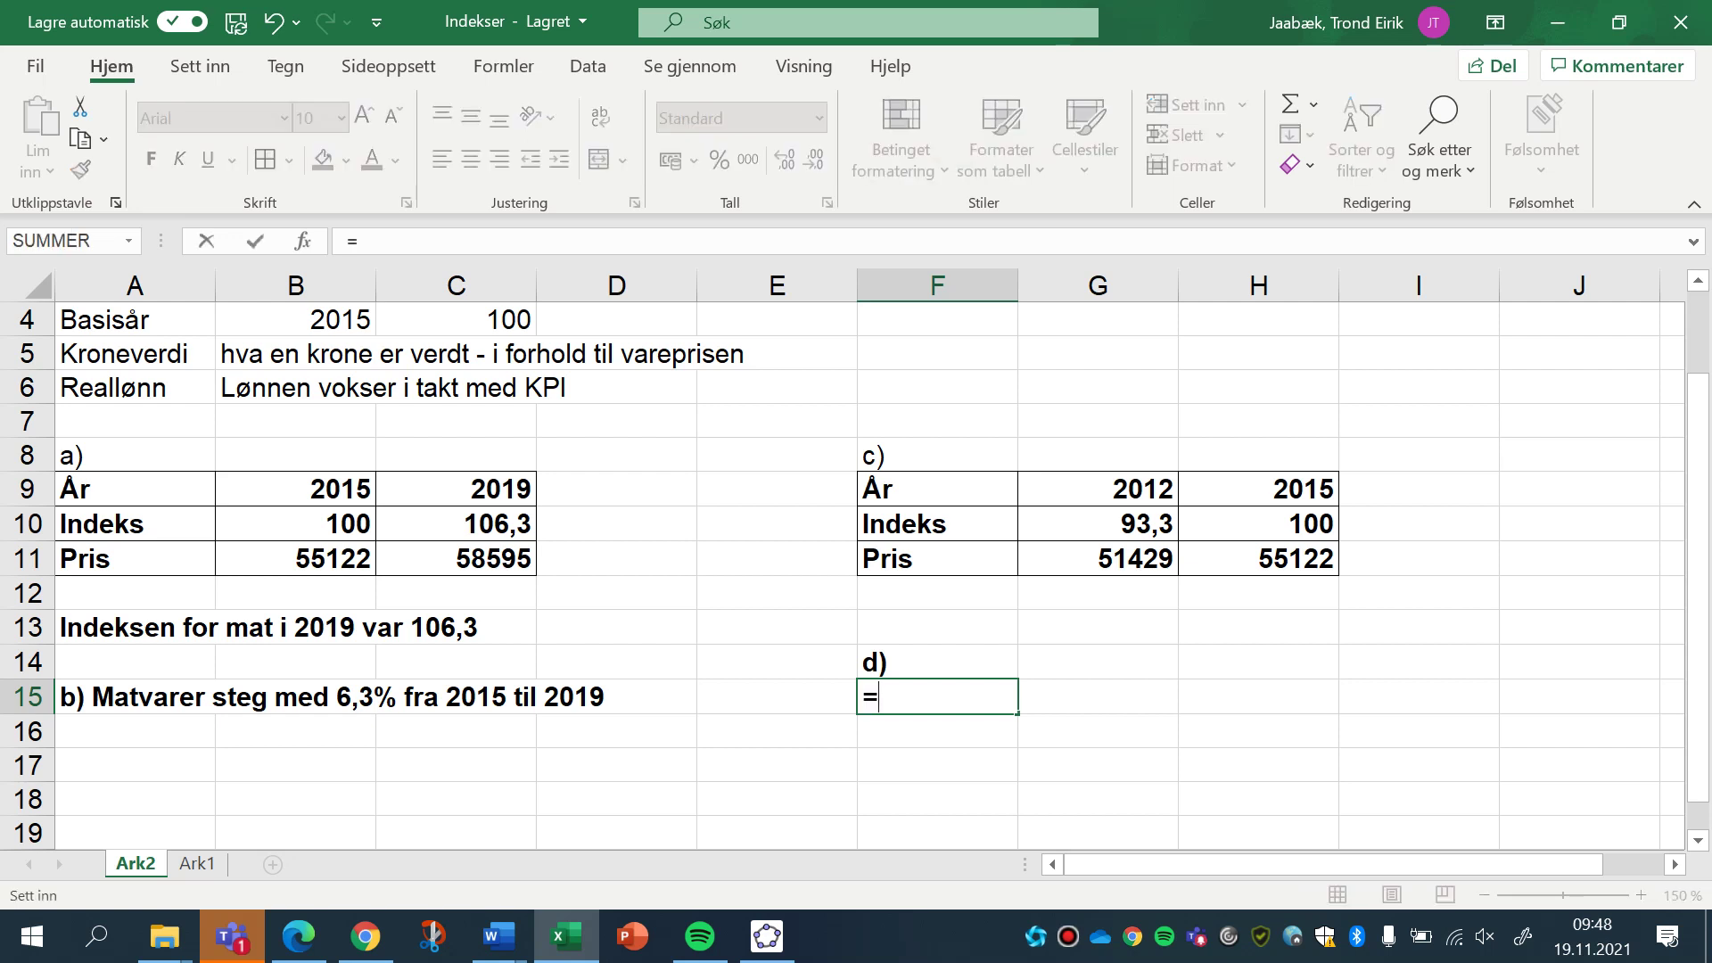
{"action": "left_click", "coordinate": [1258, 524]}
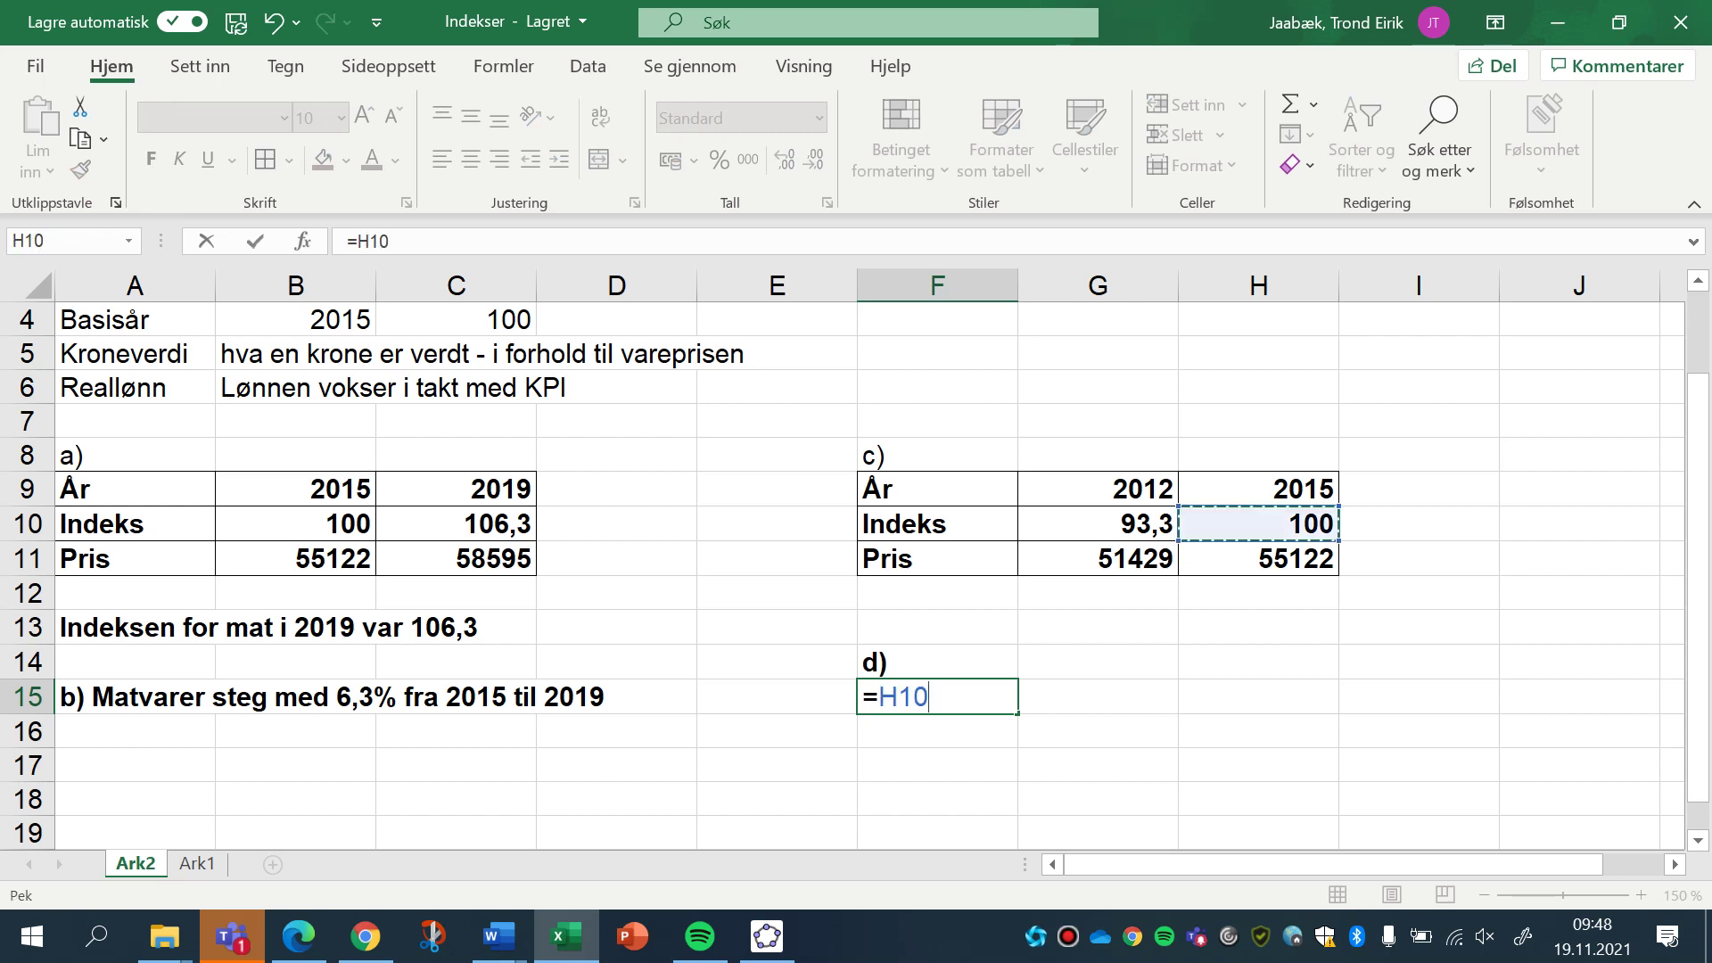
{"action": "type", "text": "/G10"}
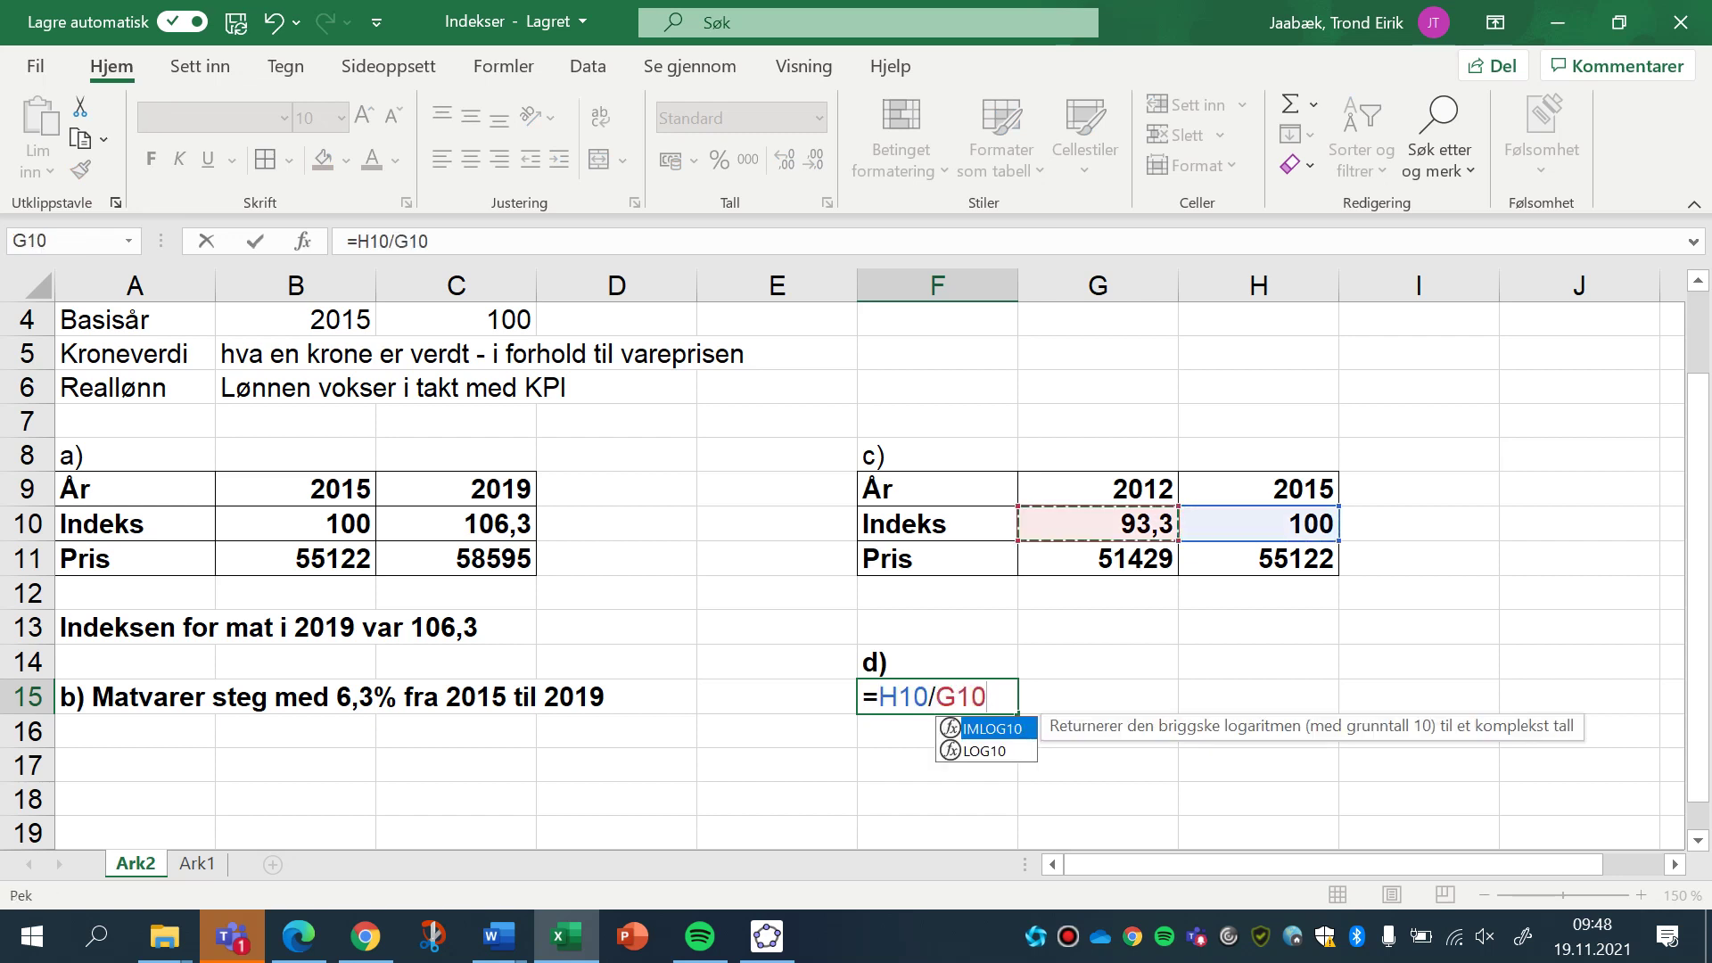
{"action": "key", "text": "Return"}
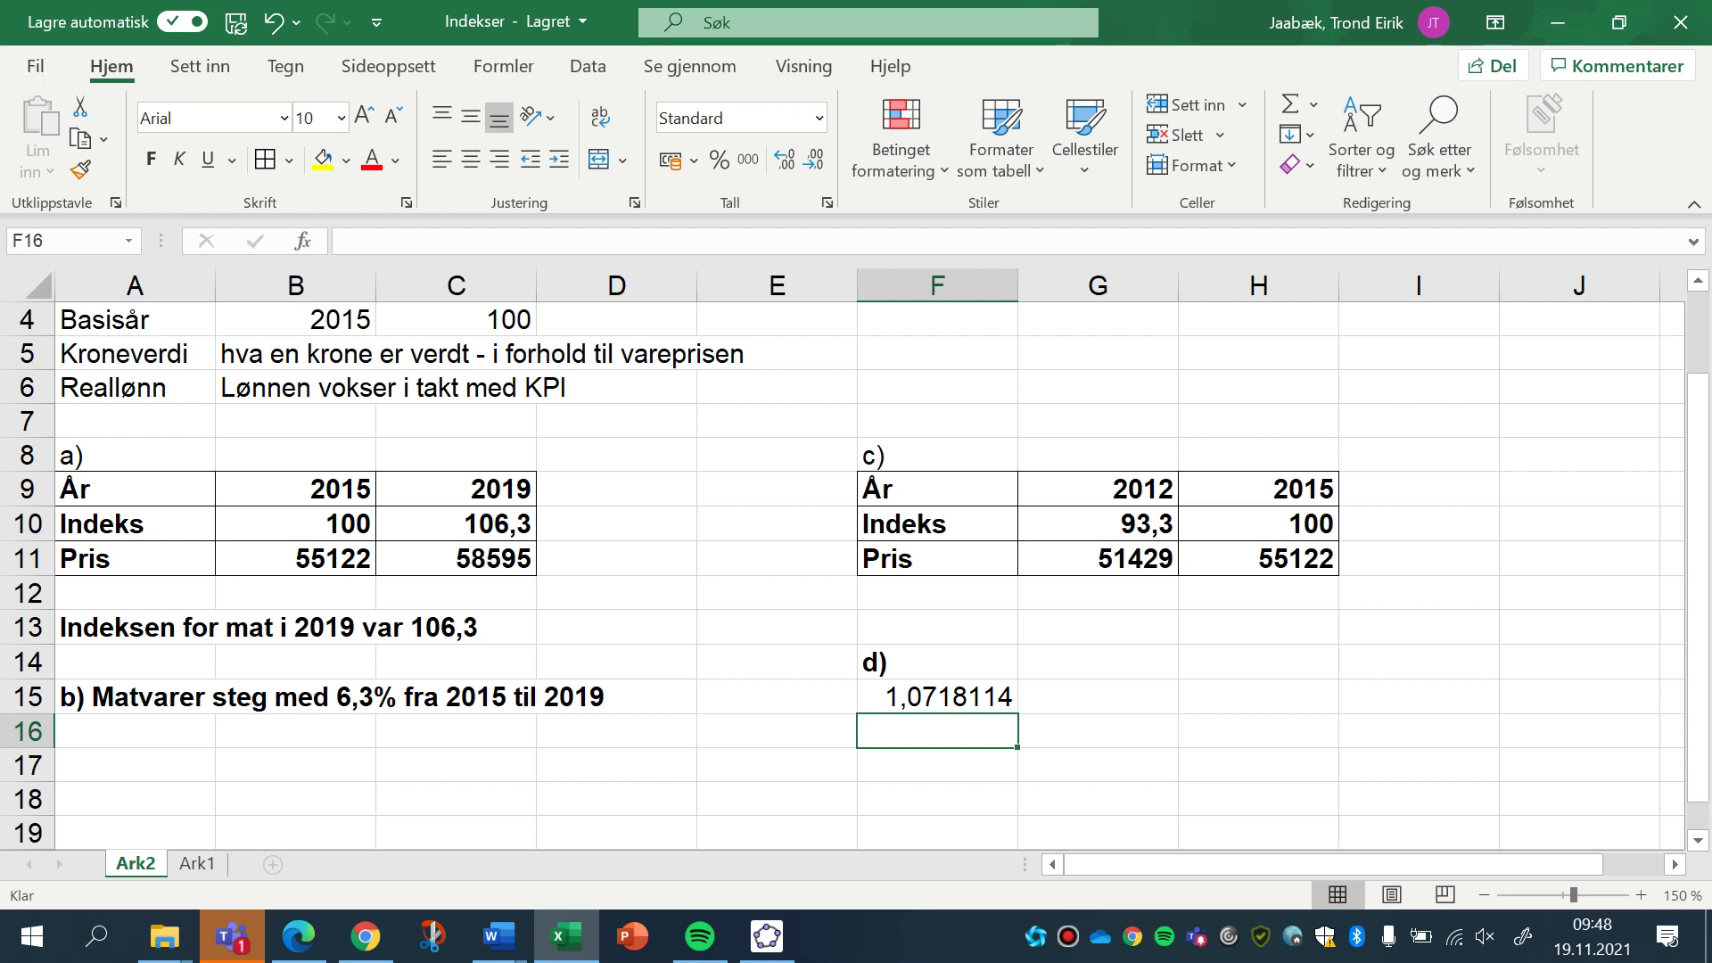
Re-enter the growth factor formula =H10/G10 in F15.
{"action": "left_click", "coordinate": [937, 695]}
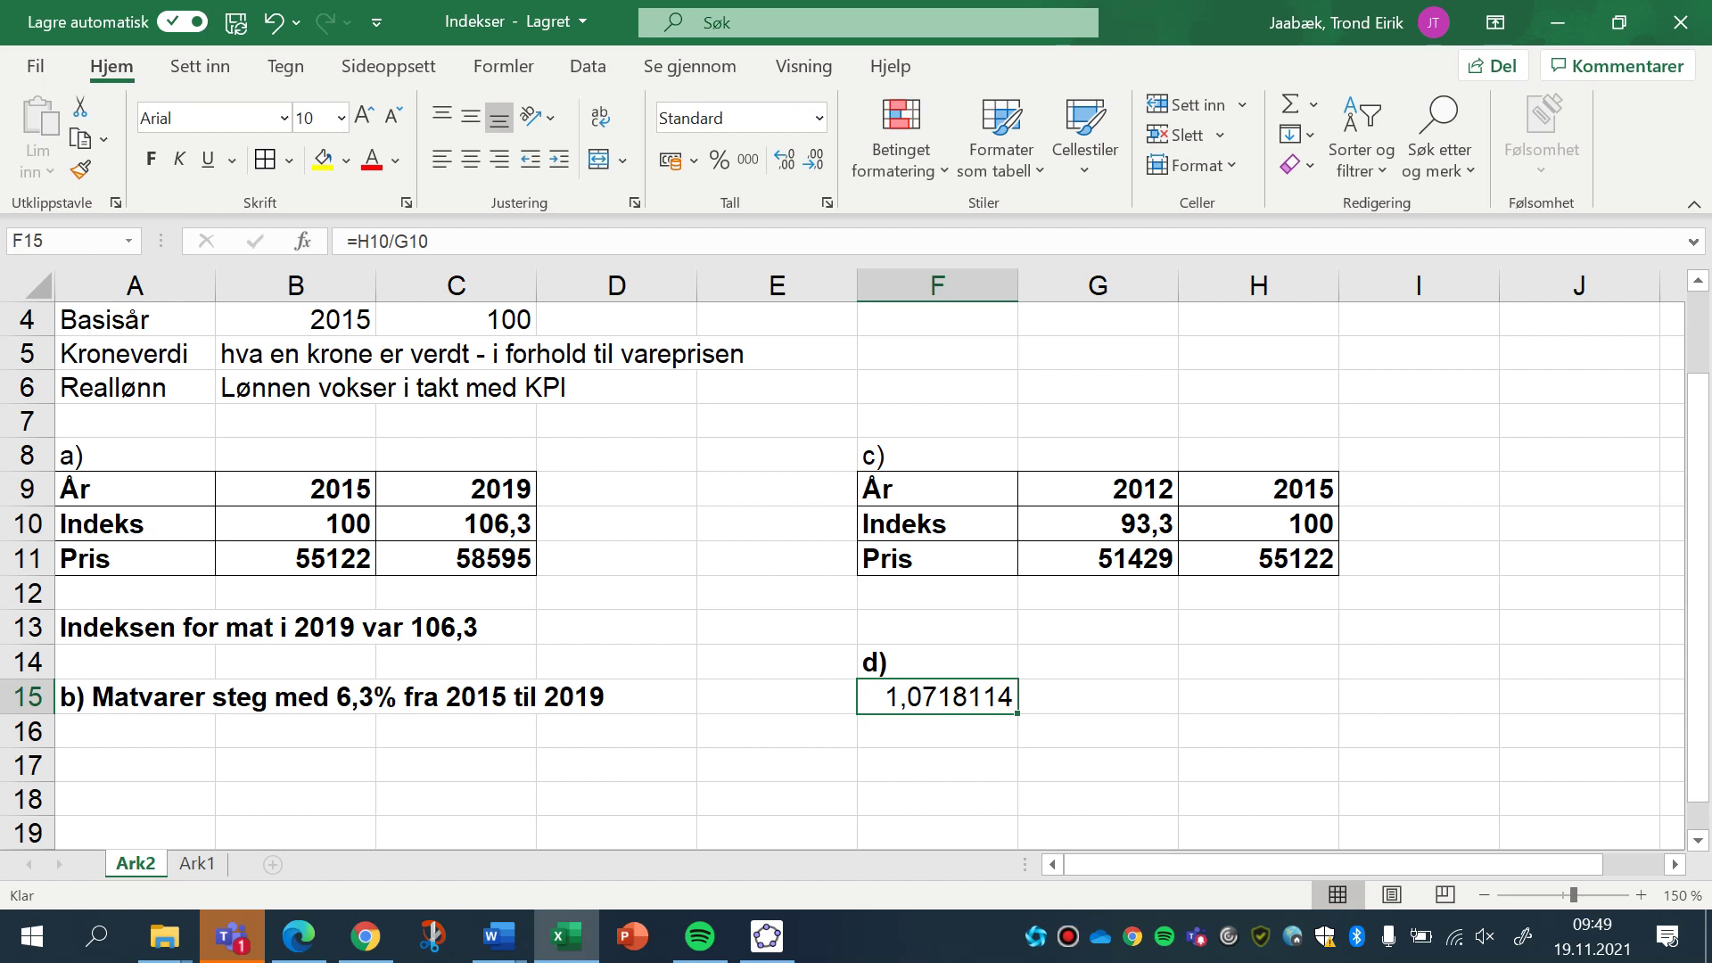
{"action": "type", "text": "="}
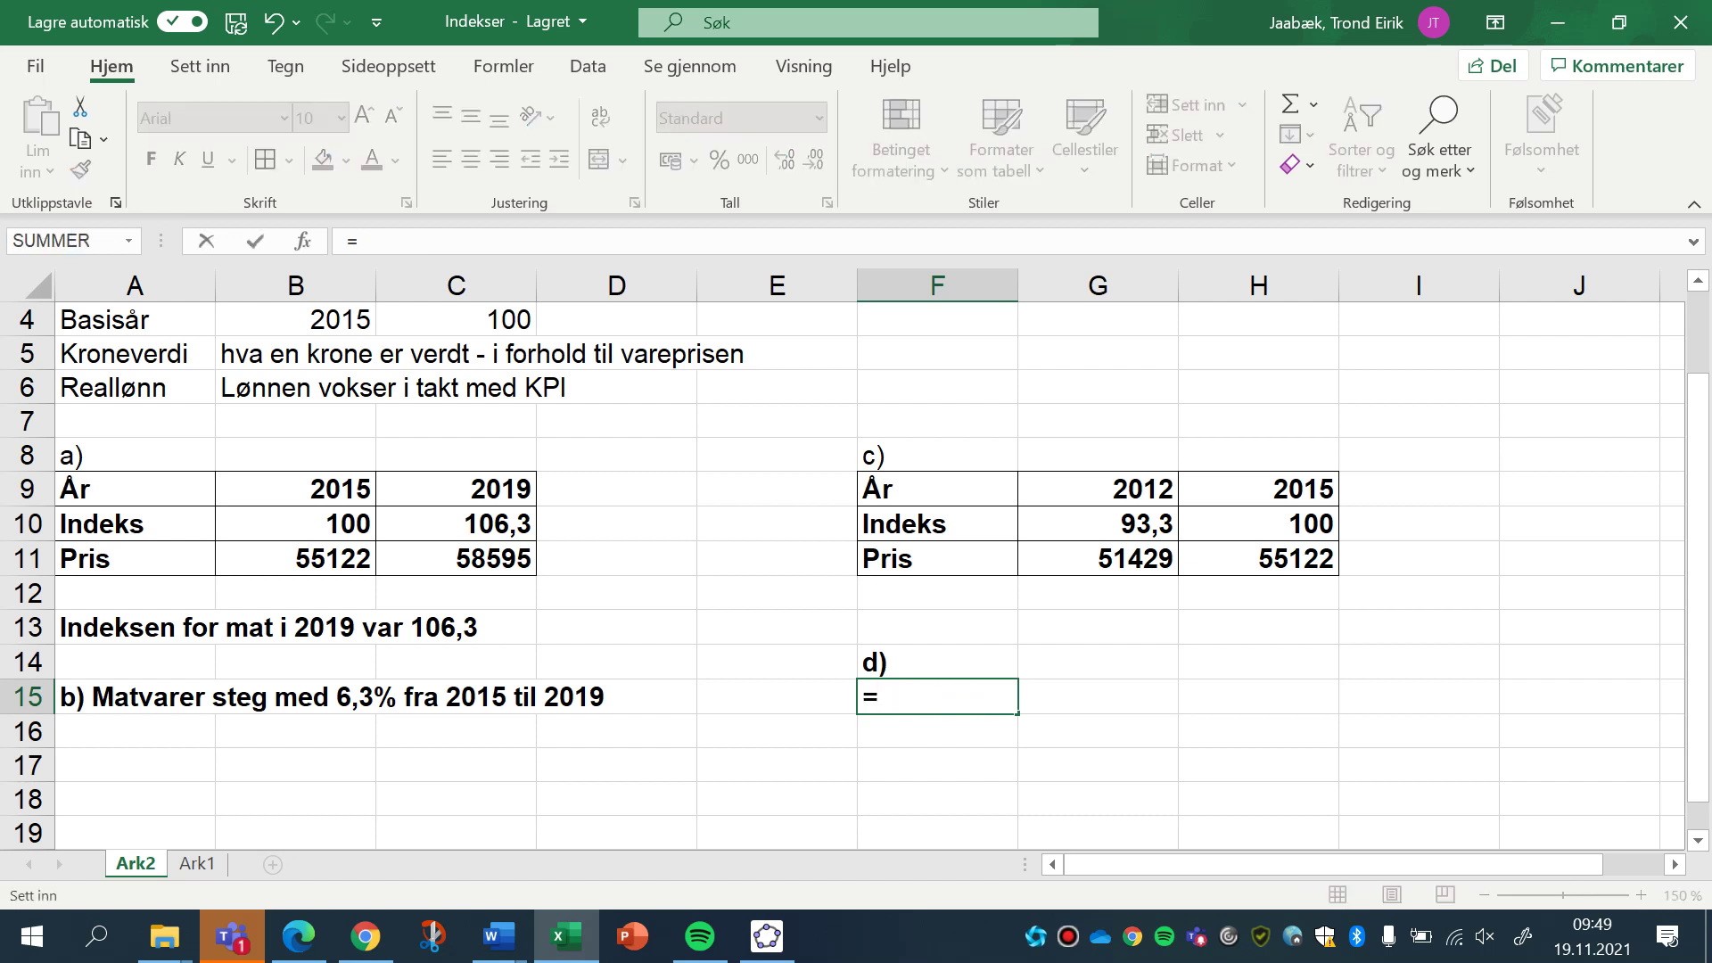
{"action": "left_click", "coordinate": [1258, 524]}
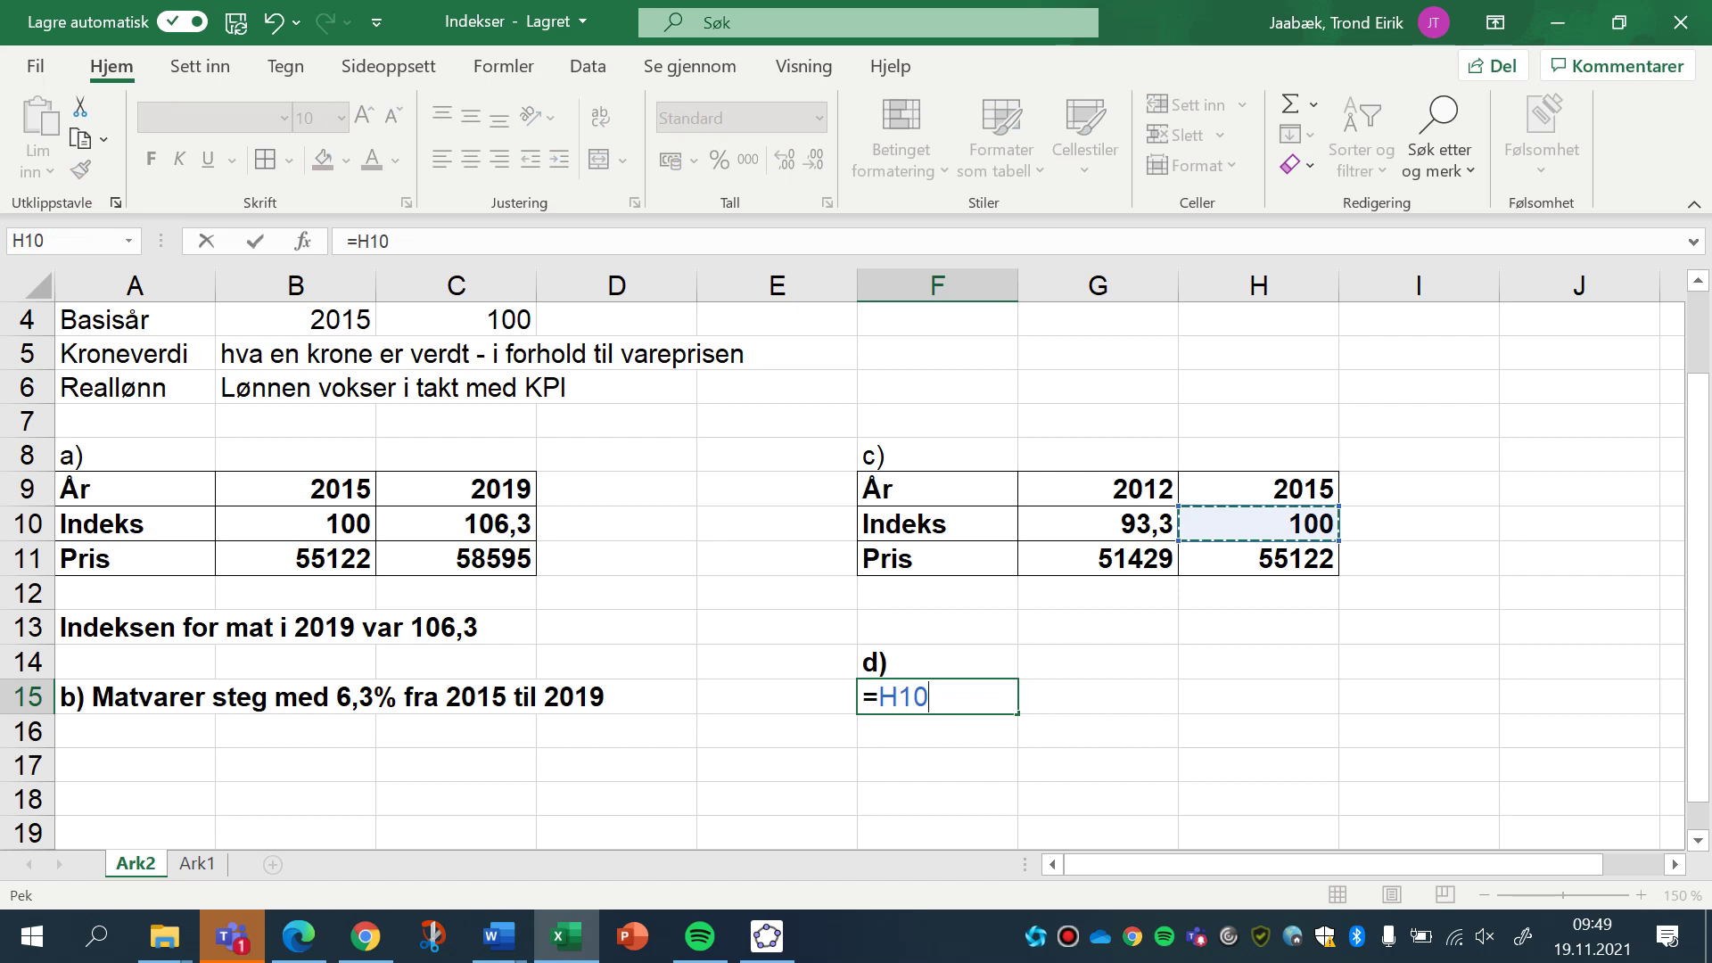
{"action": "type", "text": "/"}
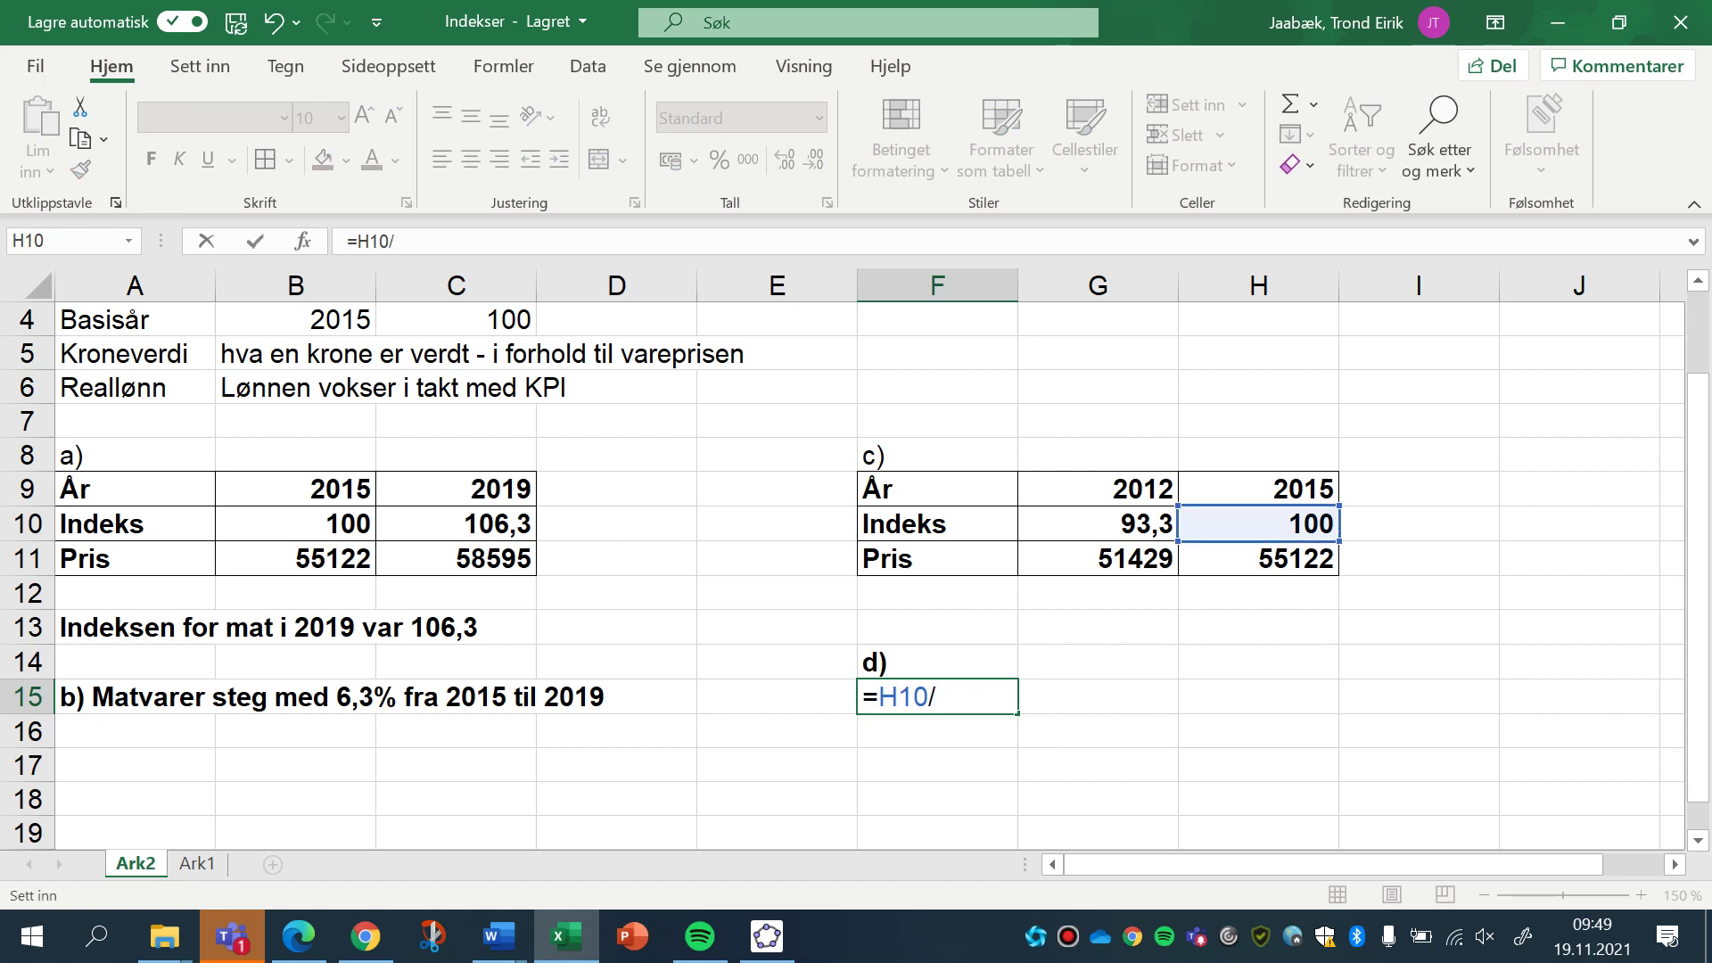
{"action": "type", "text": "G10"}
{"action": "key", "text": "Return"}
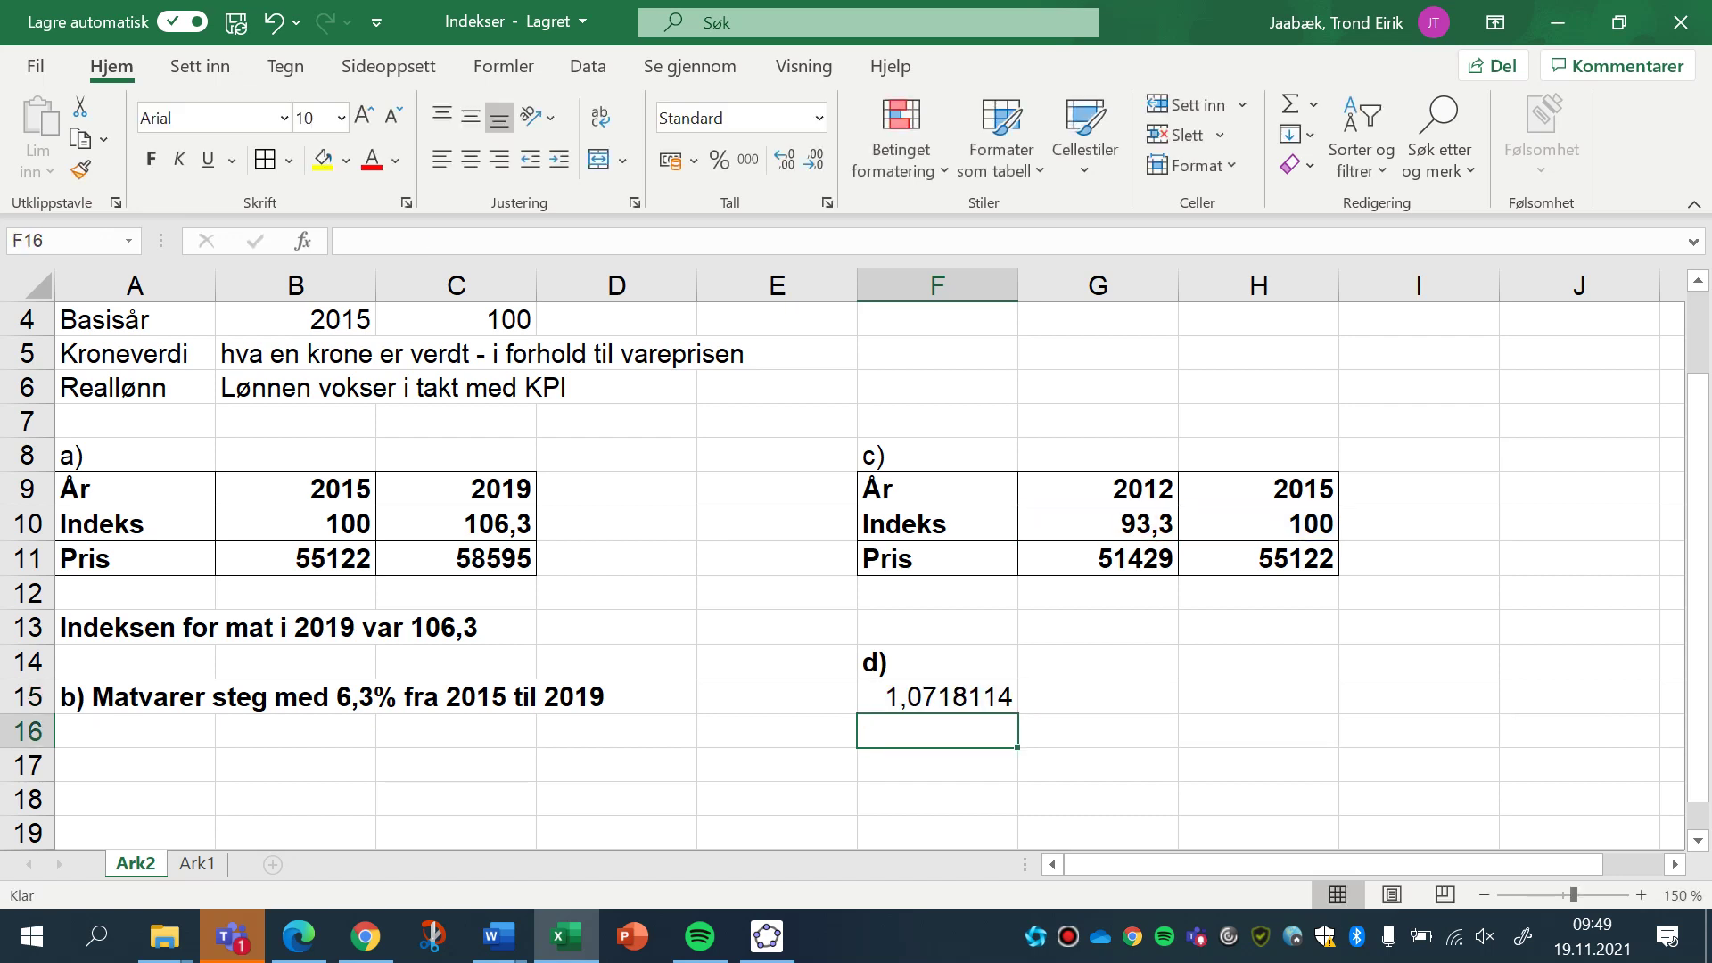
{"action": "left_click", "coordinate": [937, 697]}
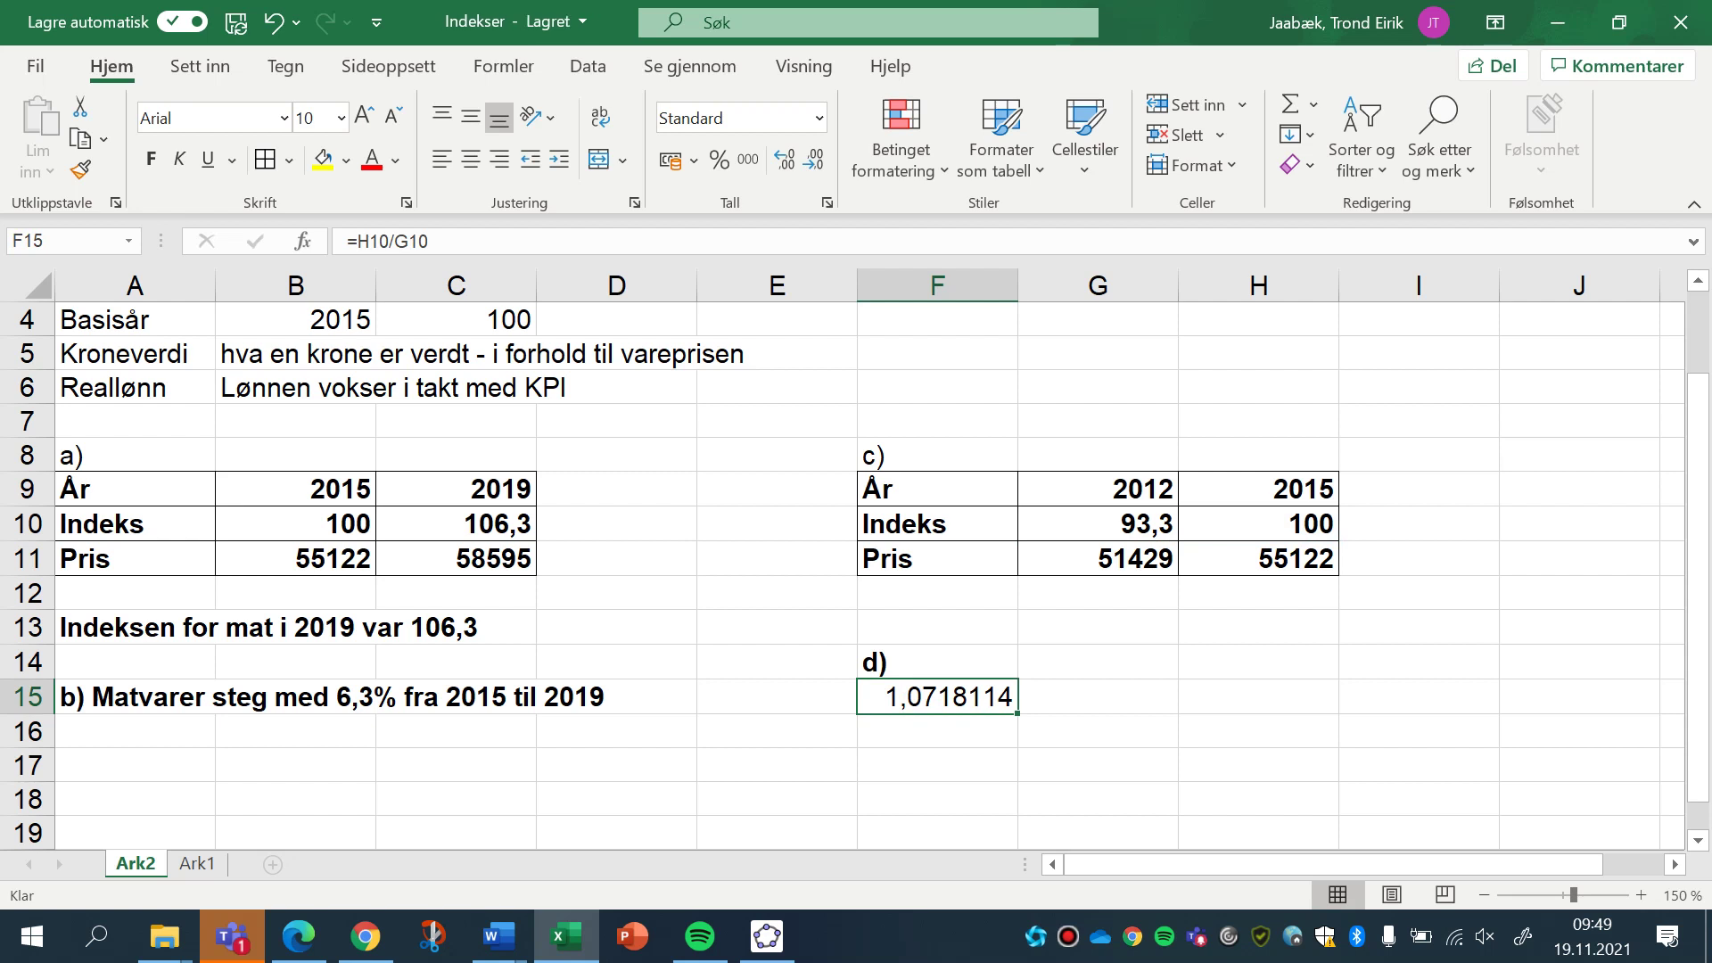
Describe the period of the growth factor with the text "fra 2012 til 2015" in G15.
{"action": "left_click", "coordinate": [1098, 697]}
{"action": "type", "text": "fra "}
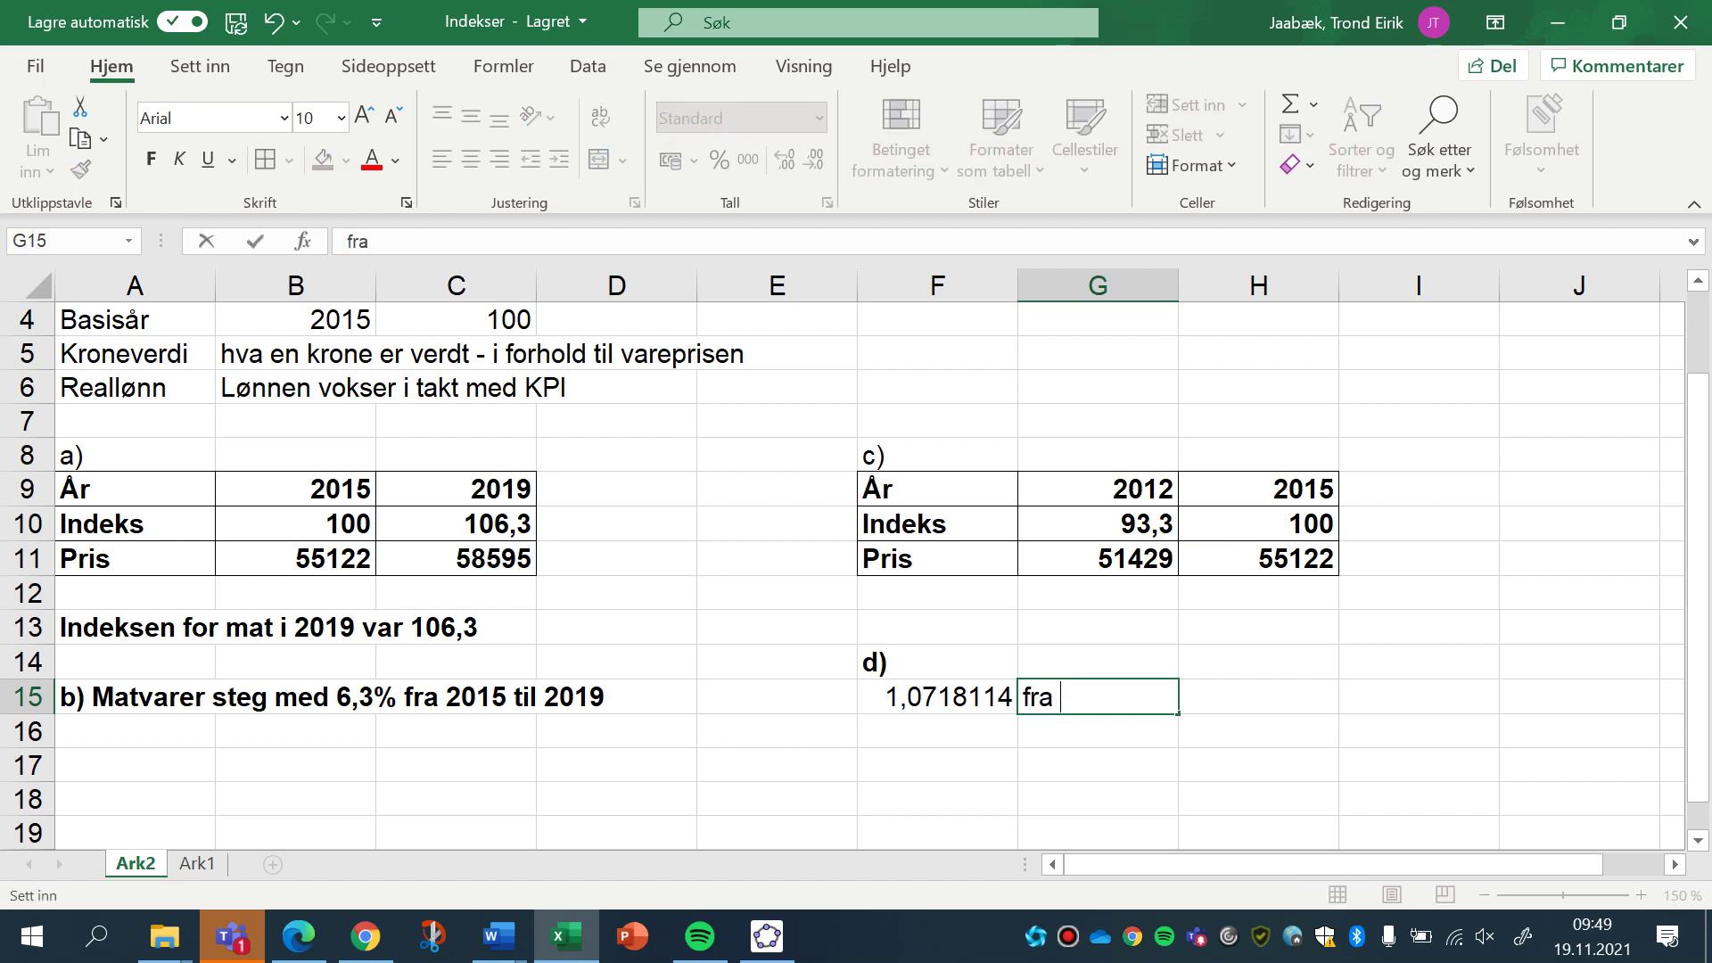
{"action": "type", "text": "2012 til 2015"}
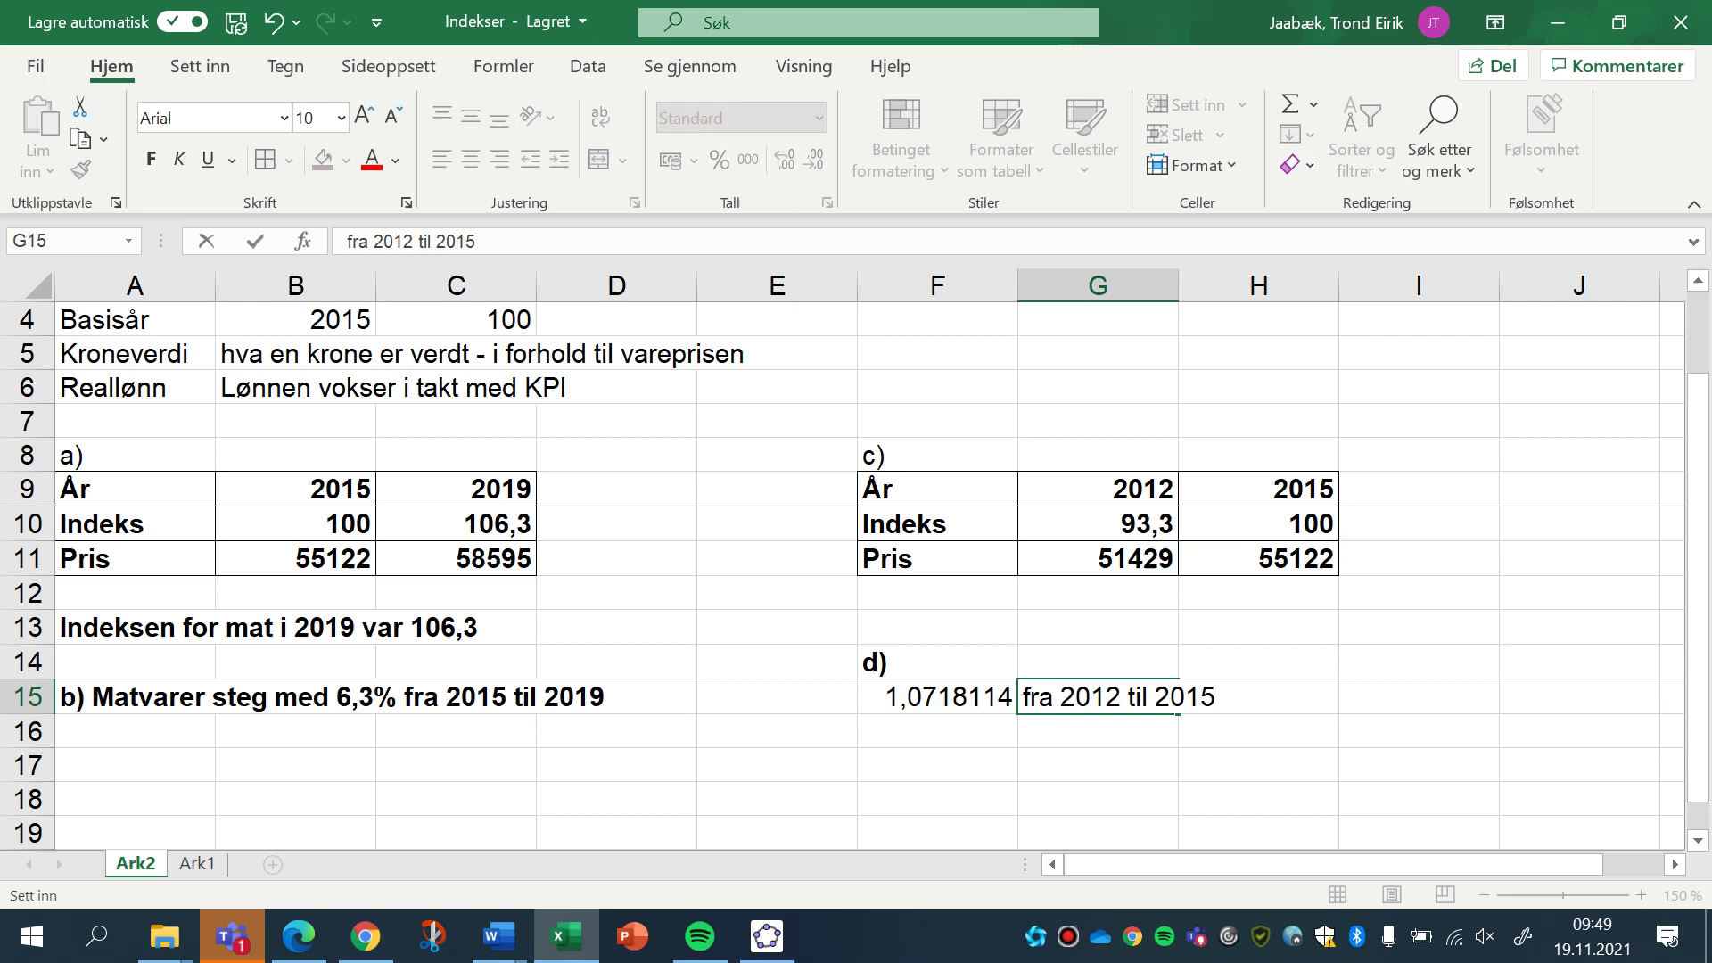
{"action": "key", "text": "Return"}
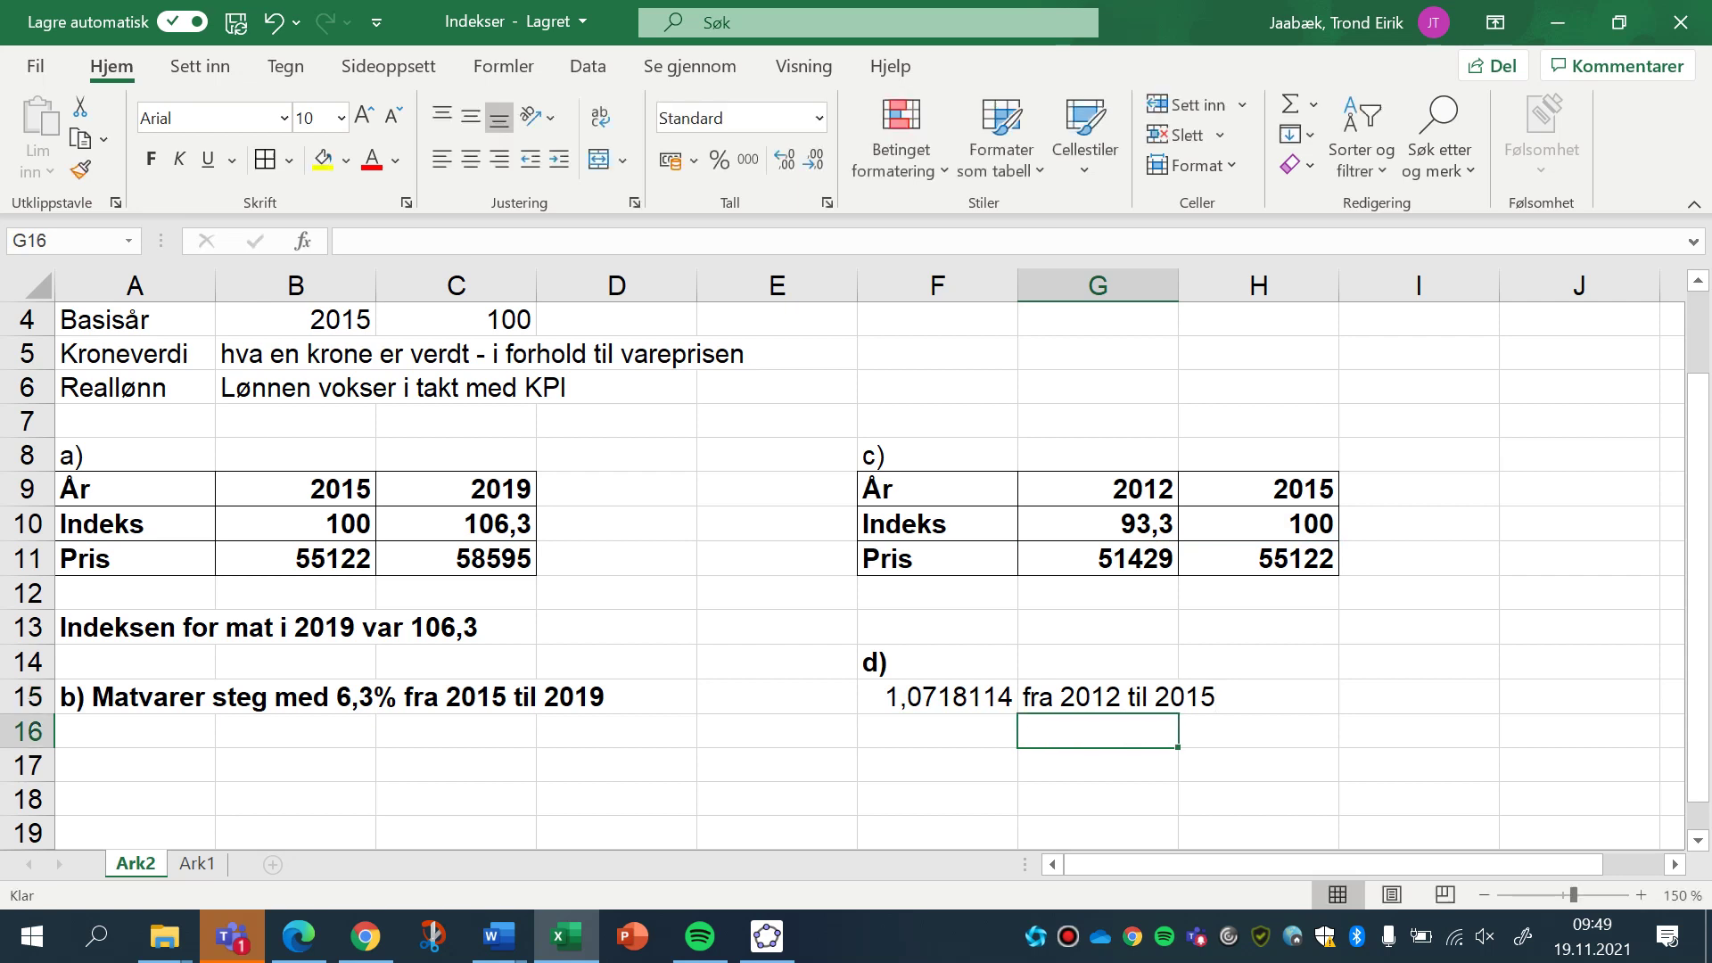
Calculate the 2012 to 2019 growth factor in F16 with the formula =C10/G10.
{"action": "left_click", "coordinate": [936, 731]}
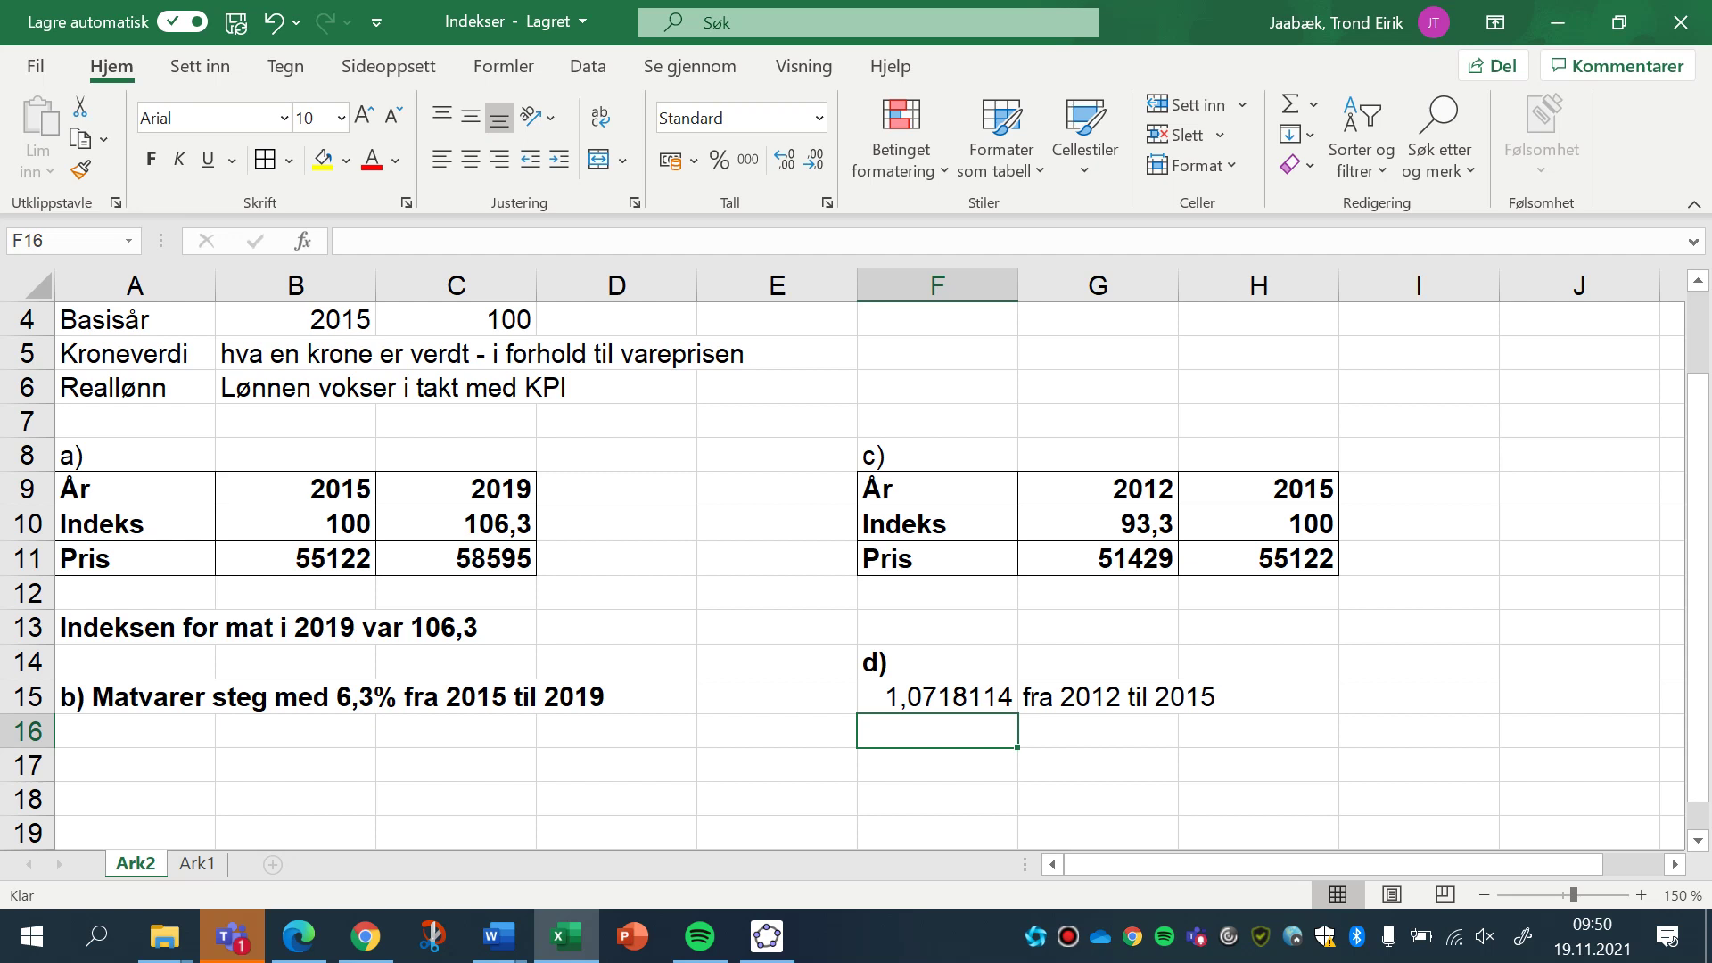
{"action": "type", "text": "="}
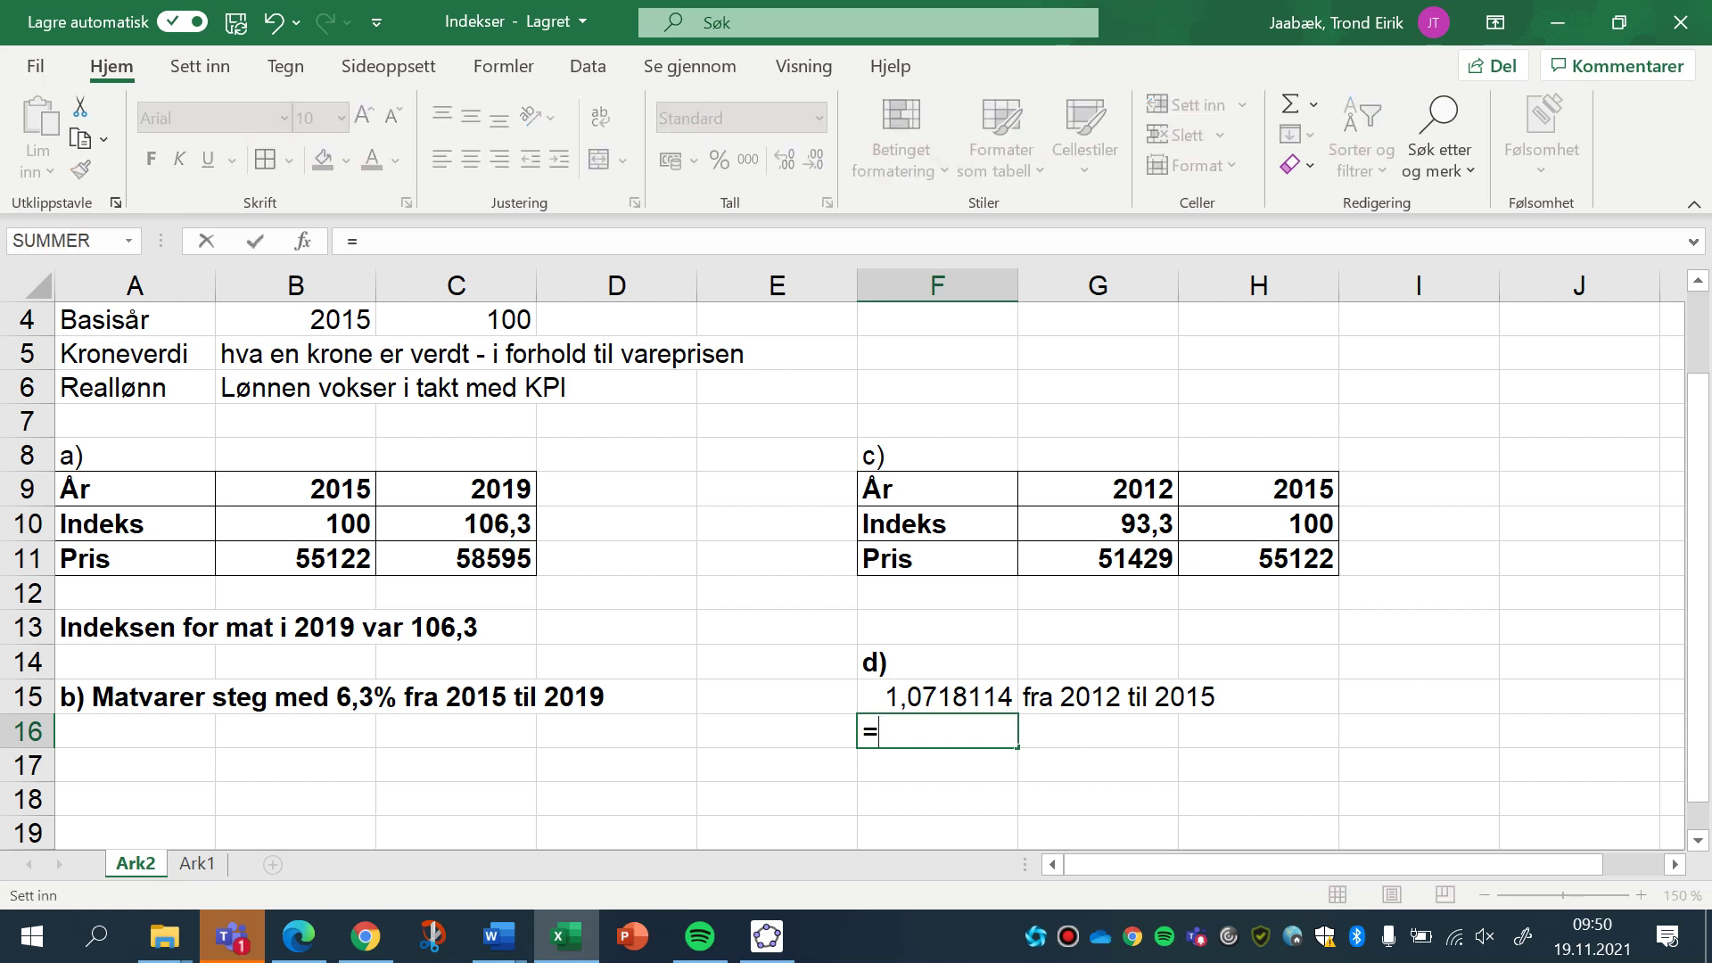
{"action": "left_click", "coordinate": [457, 524]}
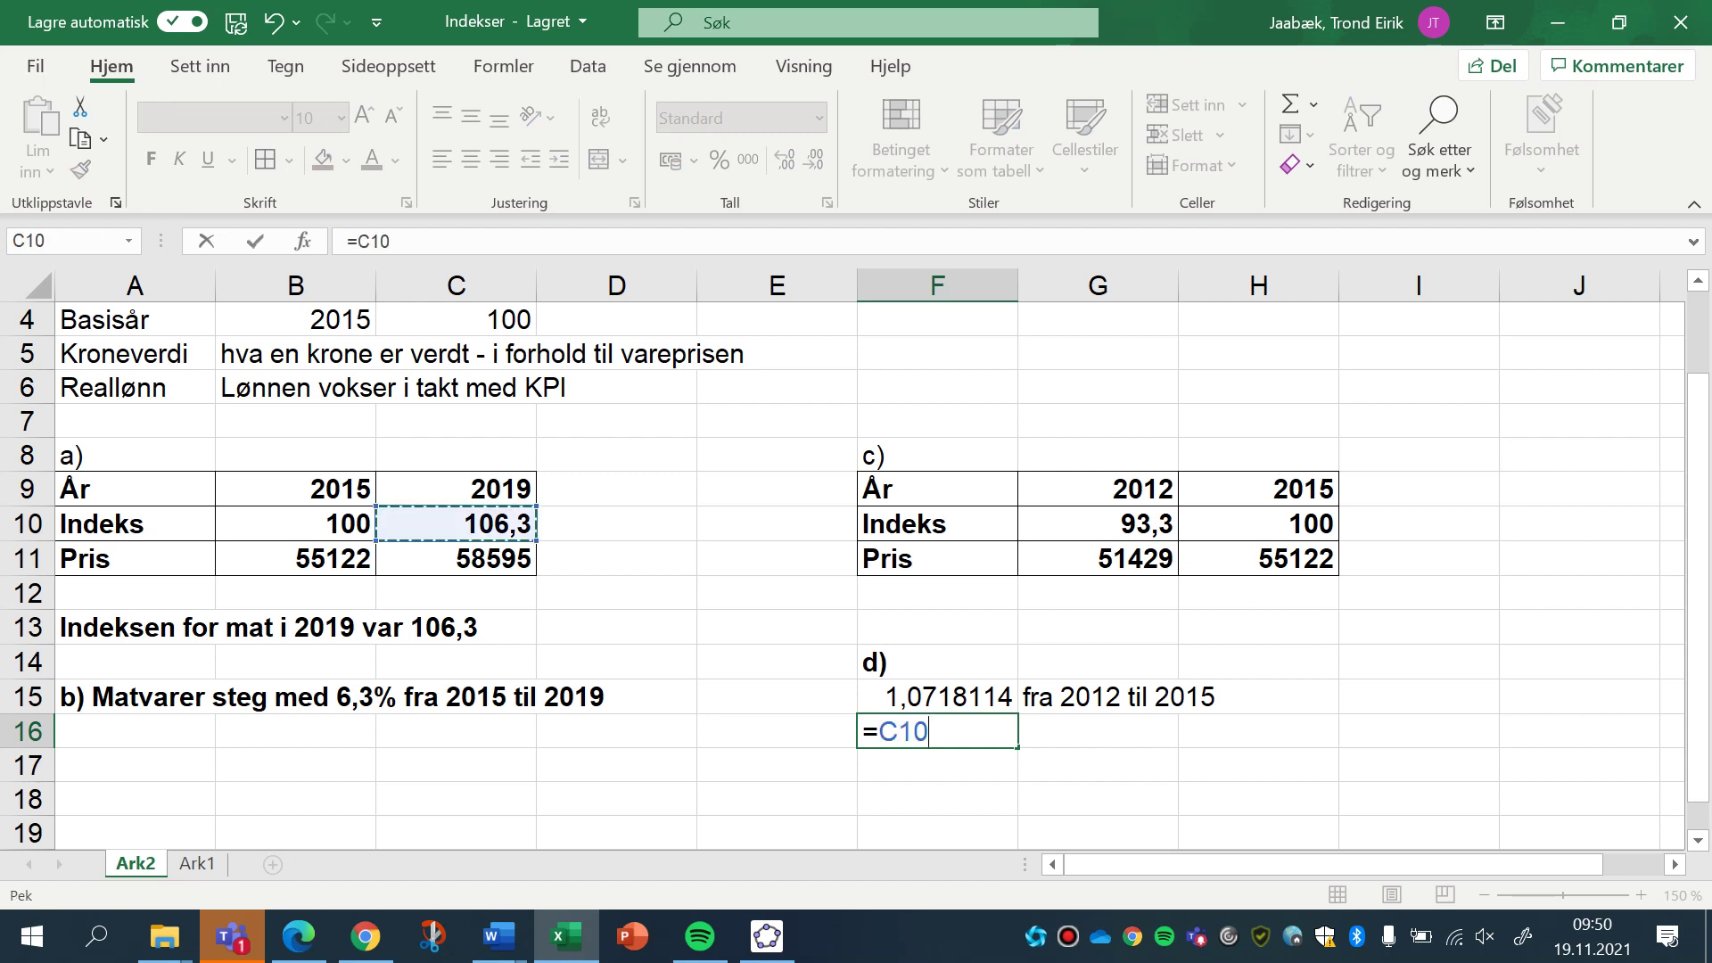
{"action": "type", "text": "/"}
{"action": "left_click", "coordinate": [1098, 524]}
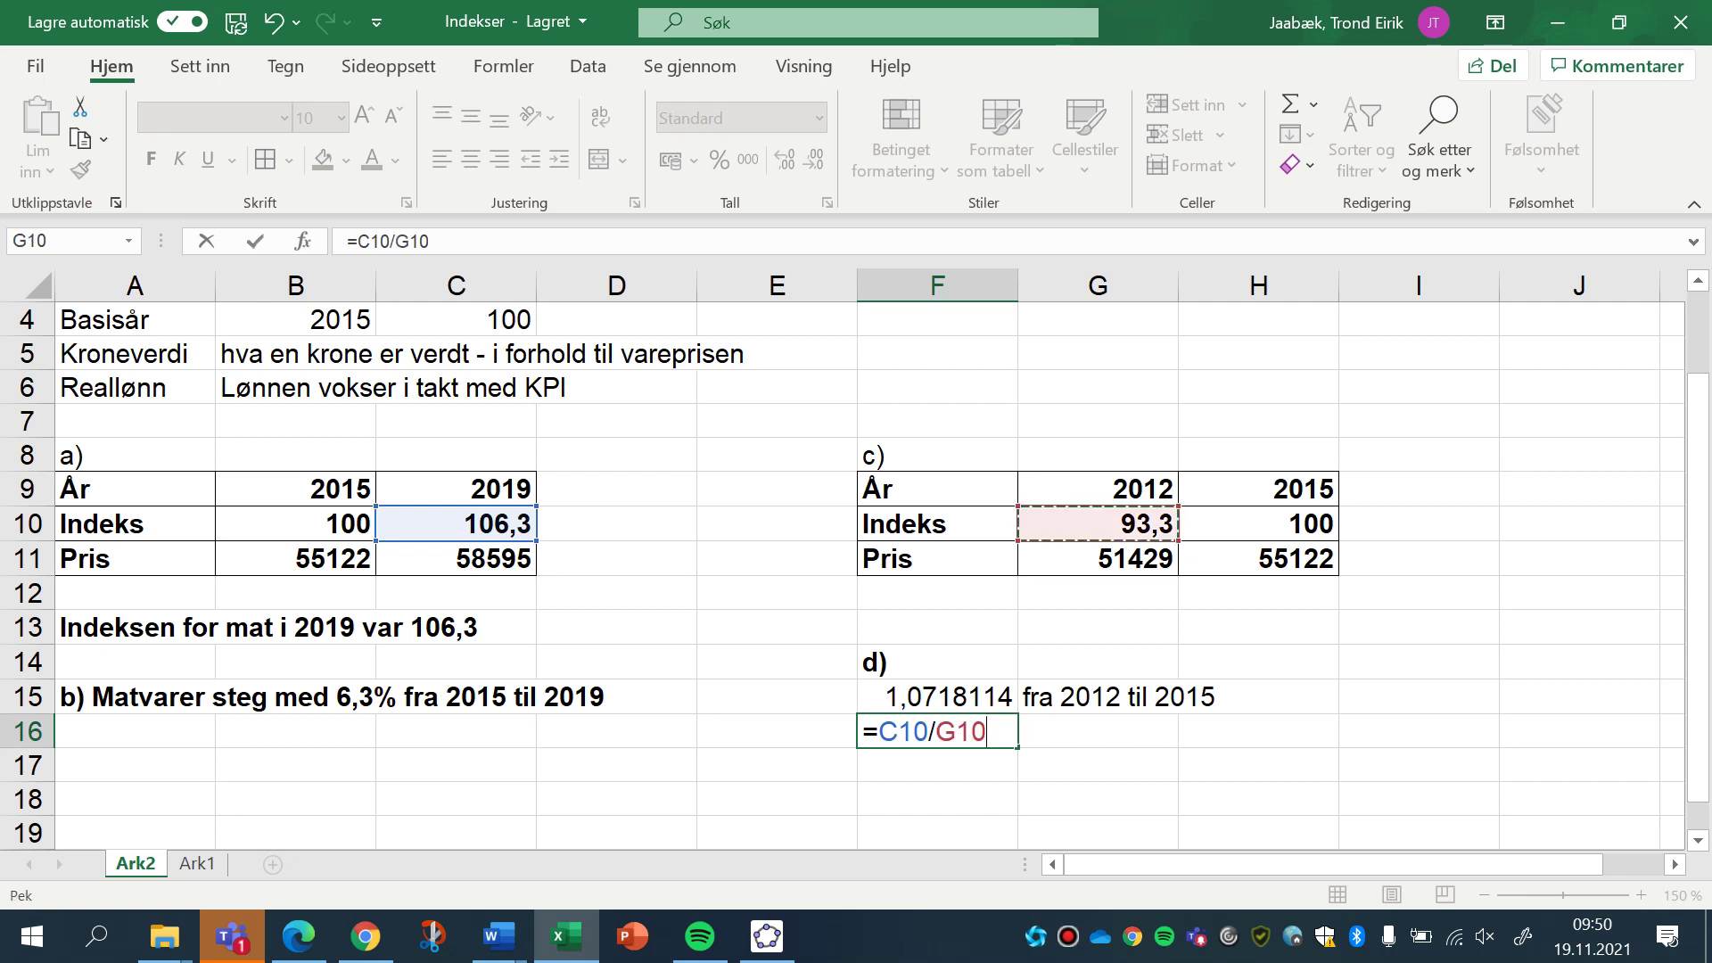
{"action": "key", "text": "Return"}
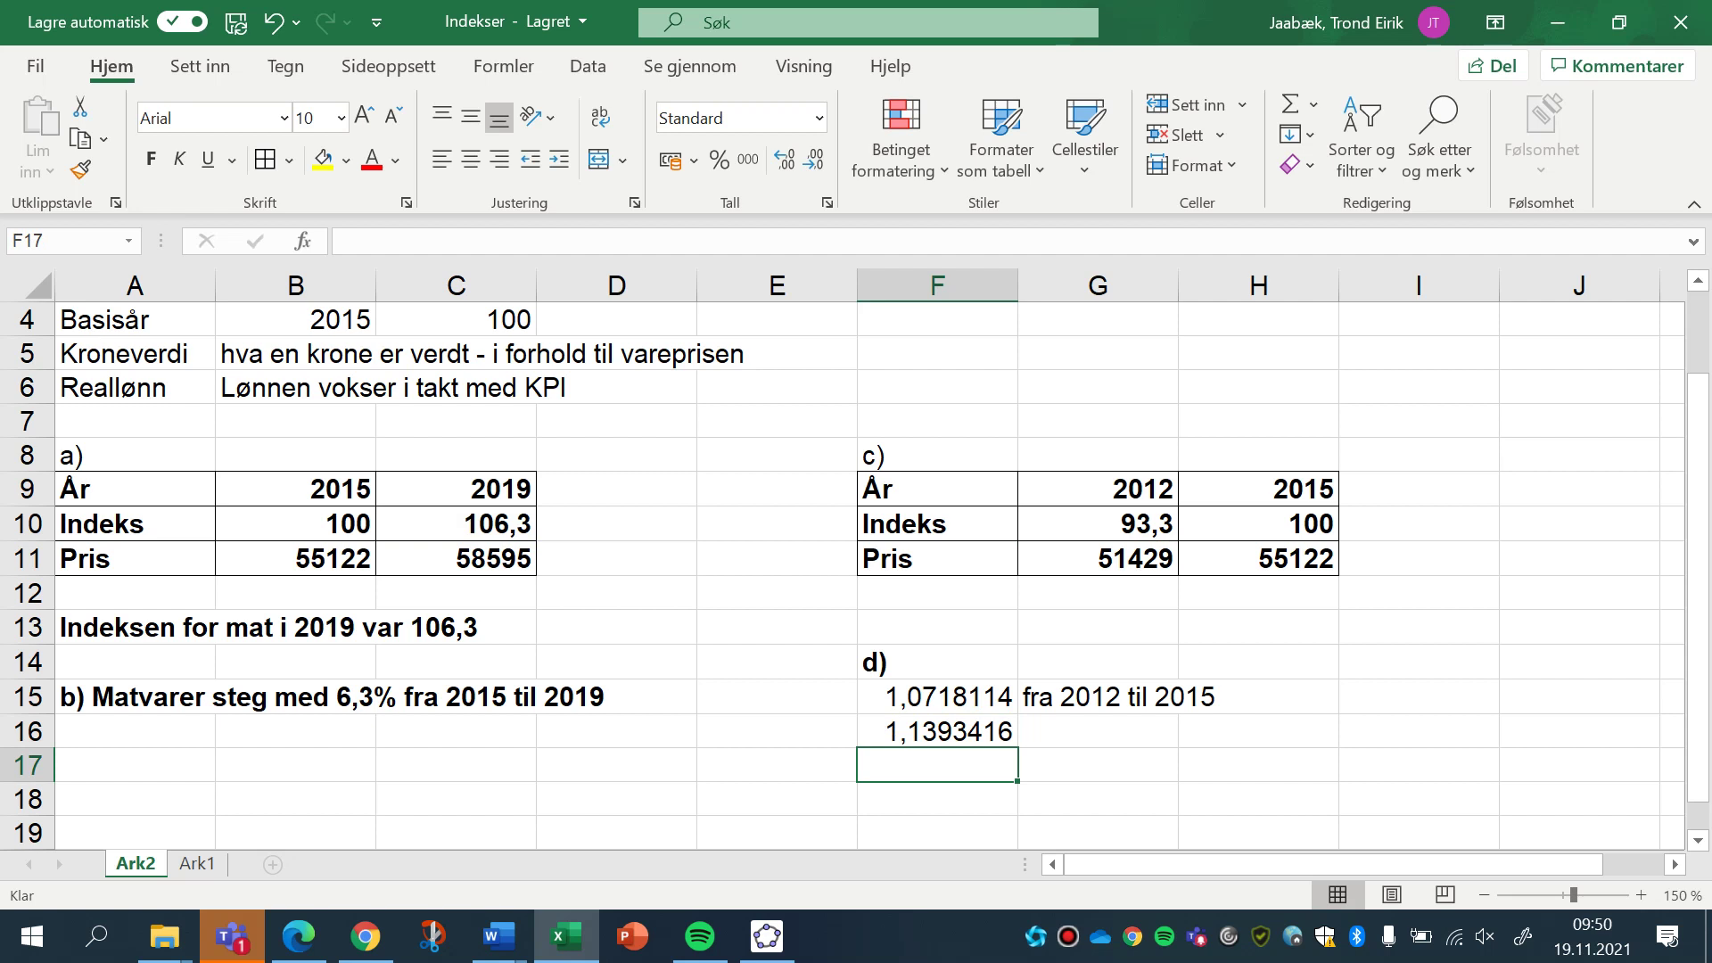
{"action": "left_click", "coordinate": [937, 730]}
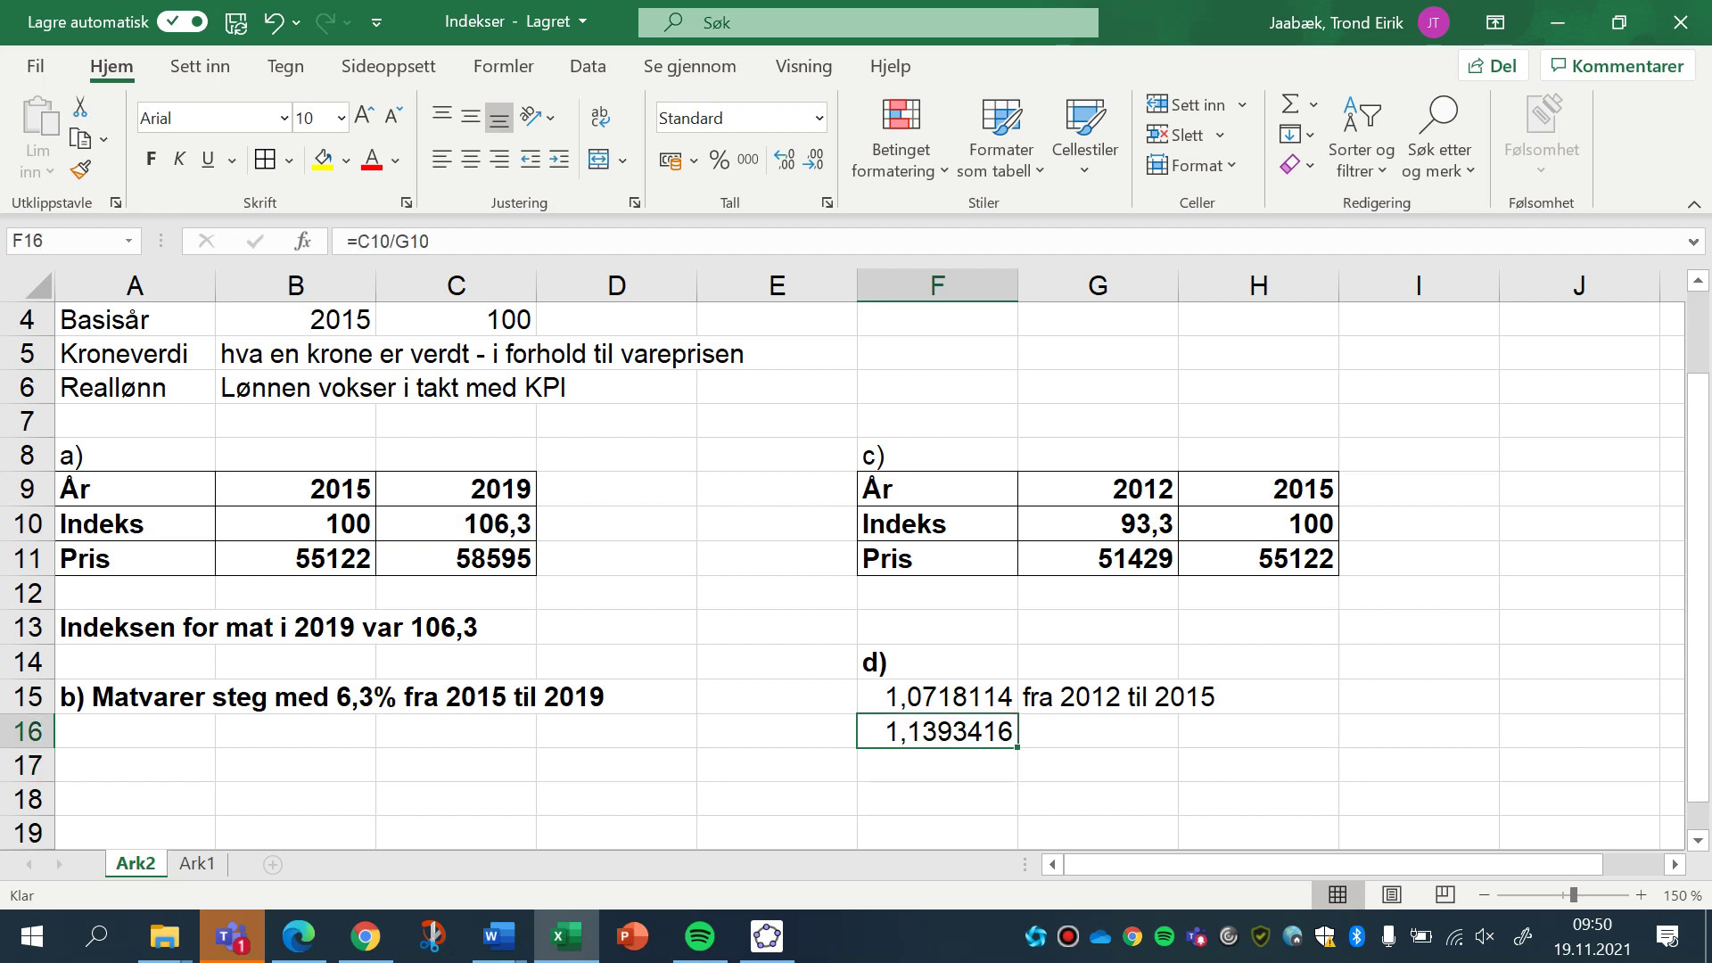
Clear F16 and extend the label in F14 to "d) Matvarer har steget fra 2012 til 2019 i %:".
{"action": "key", "text": "Delete"}
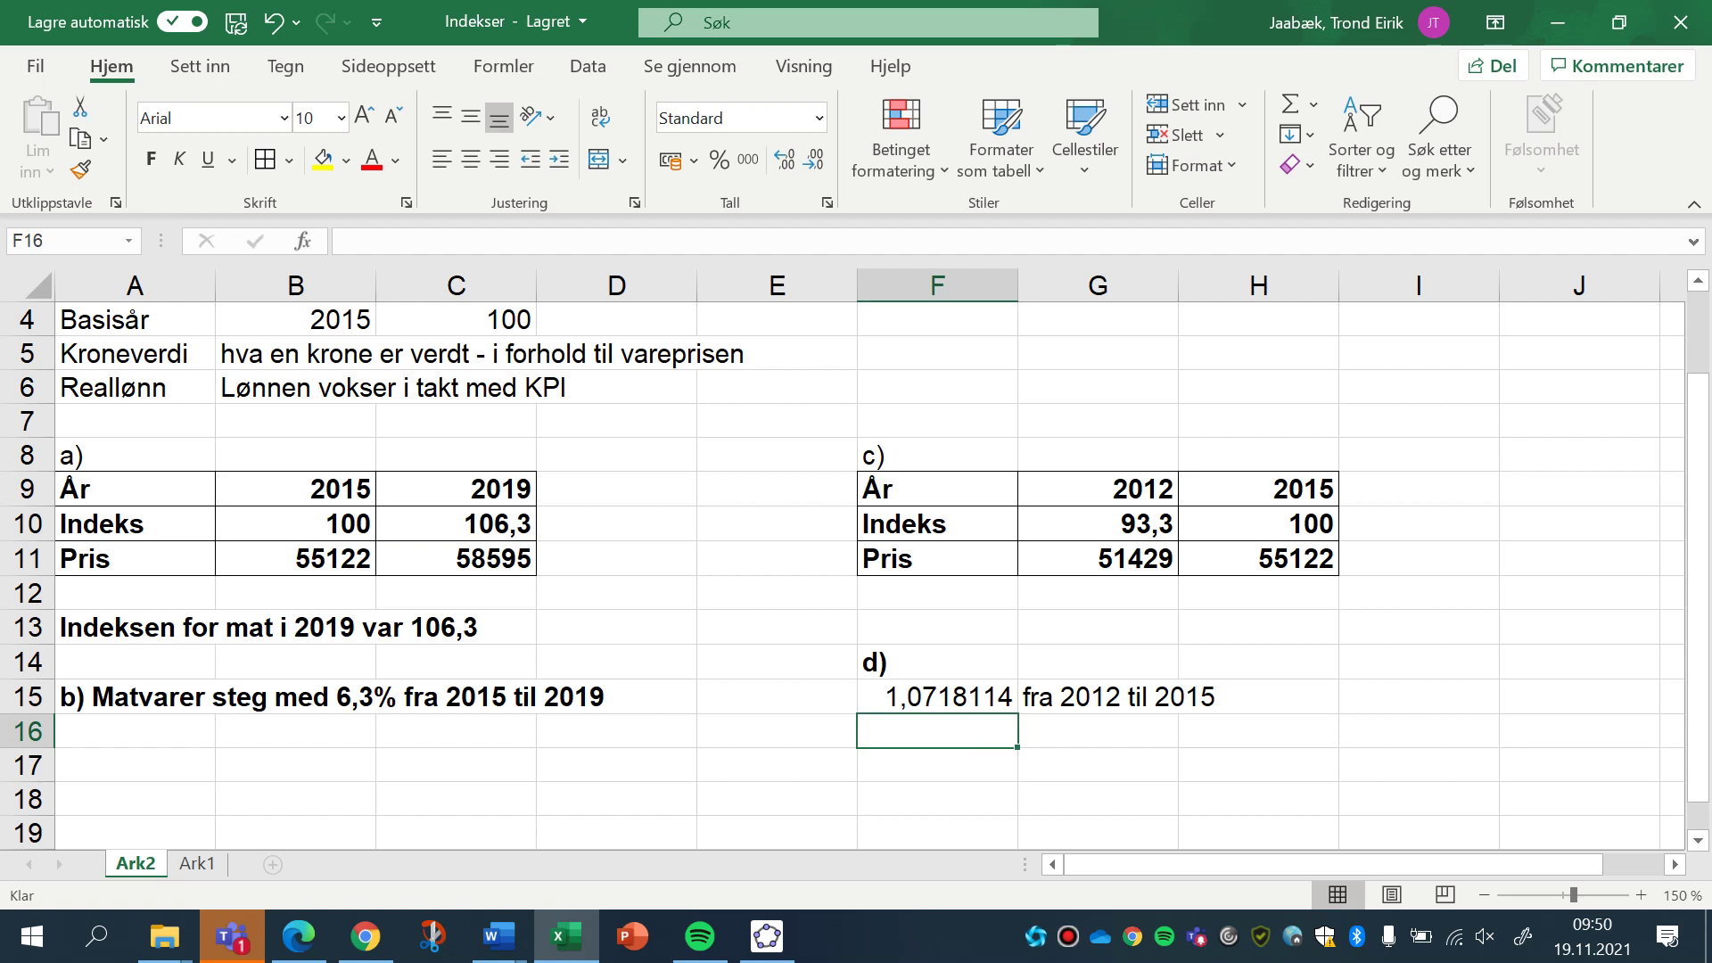
{"action": "left_click", "coordinate": [937, 661]}
{"action": "key", "text": "F2"}
{"action": "type", "text": "Ma"}
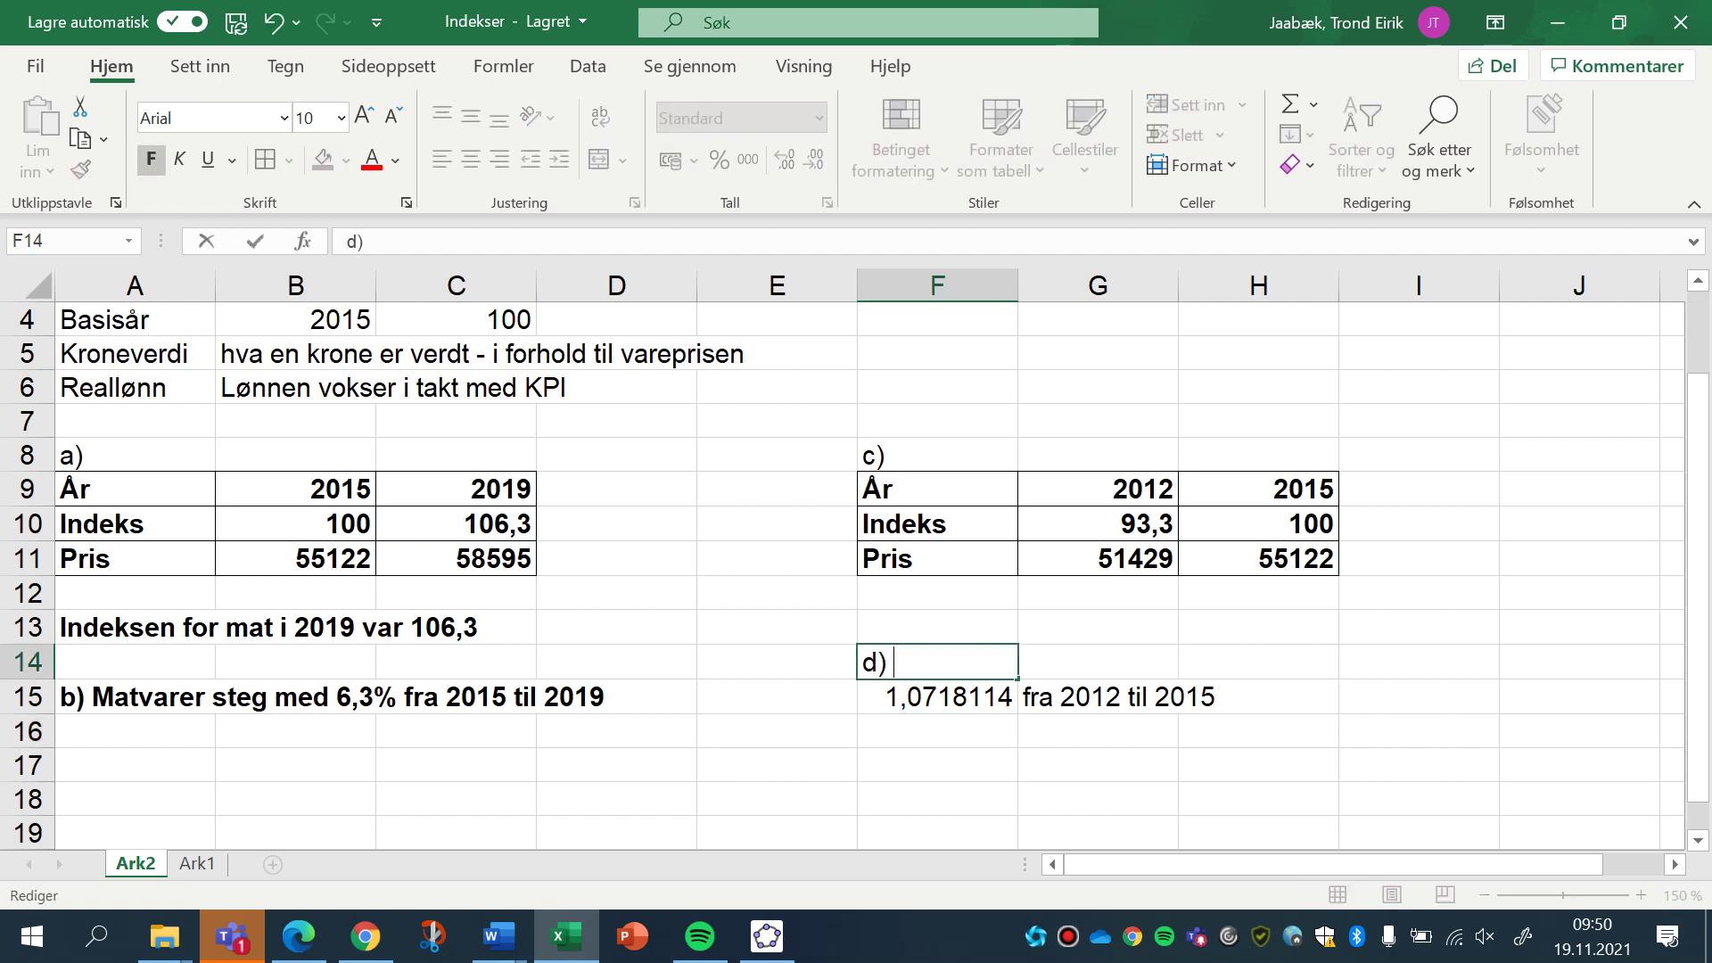
{"action": "type", "text": "tva"}
{"action": "key", "text": "BackSpace"}
{"action": "type", "text": "varer"}
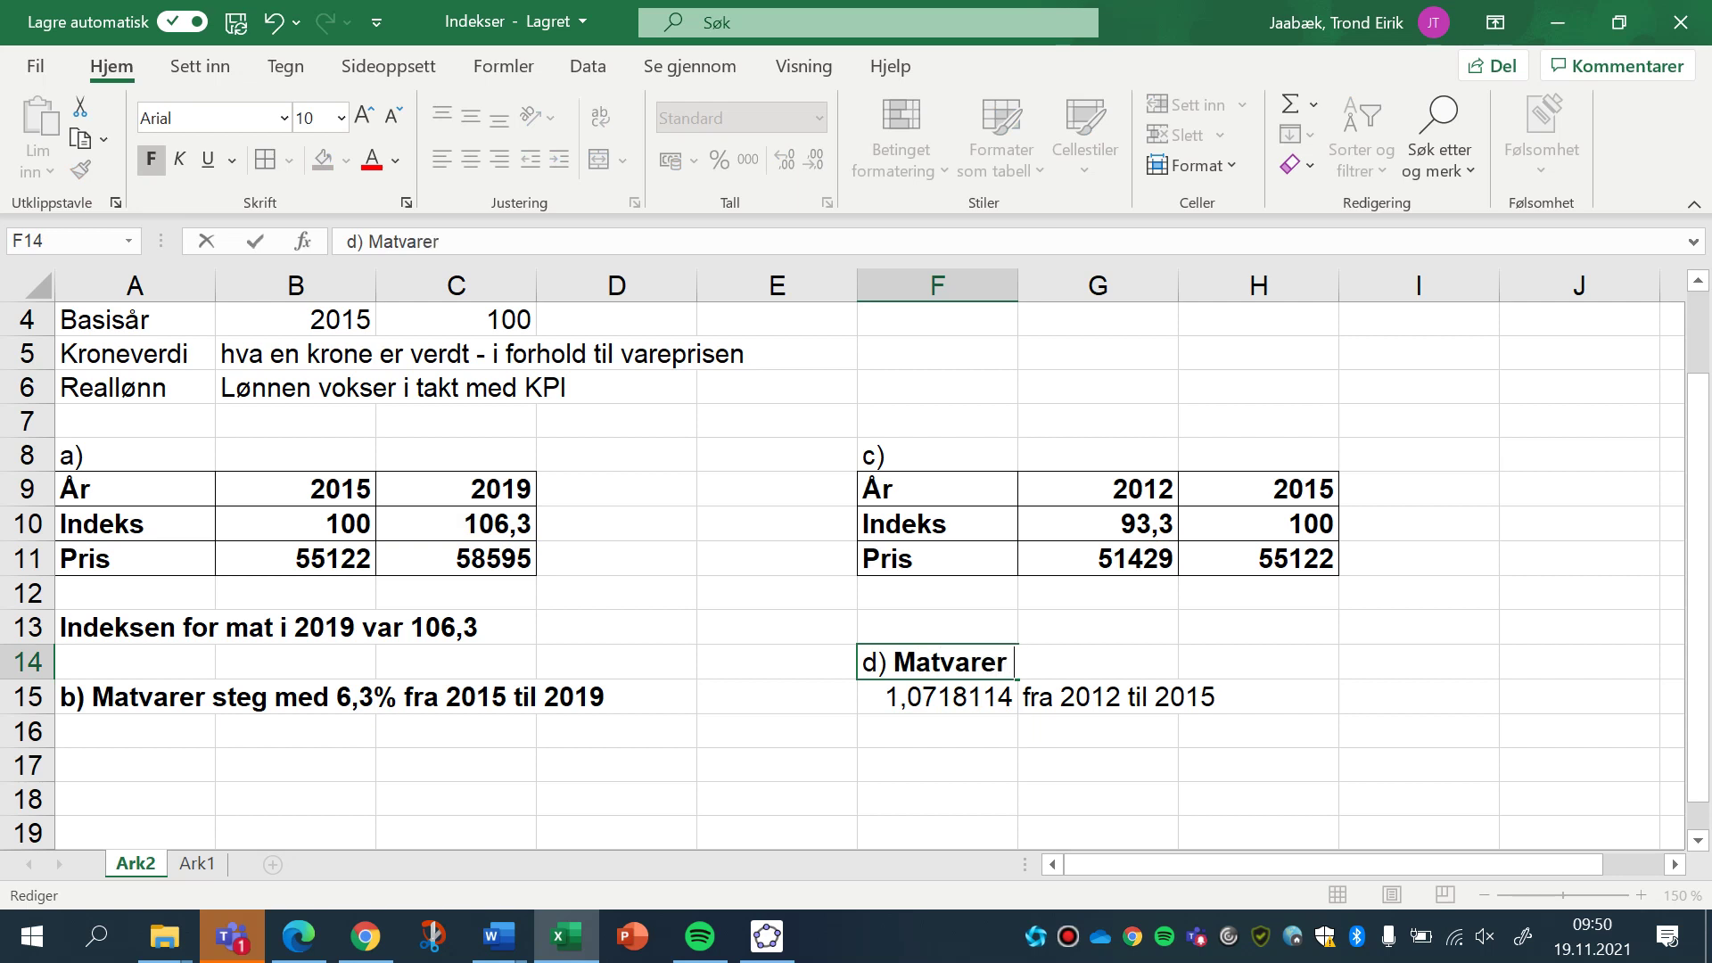
{"action": "type", "text": " har steget"}
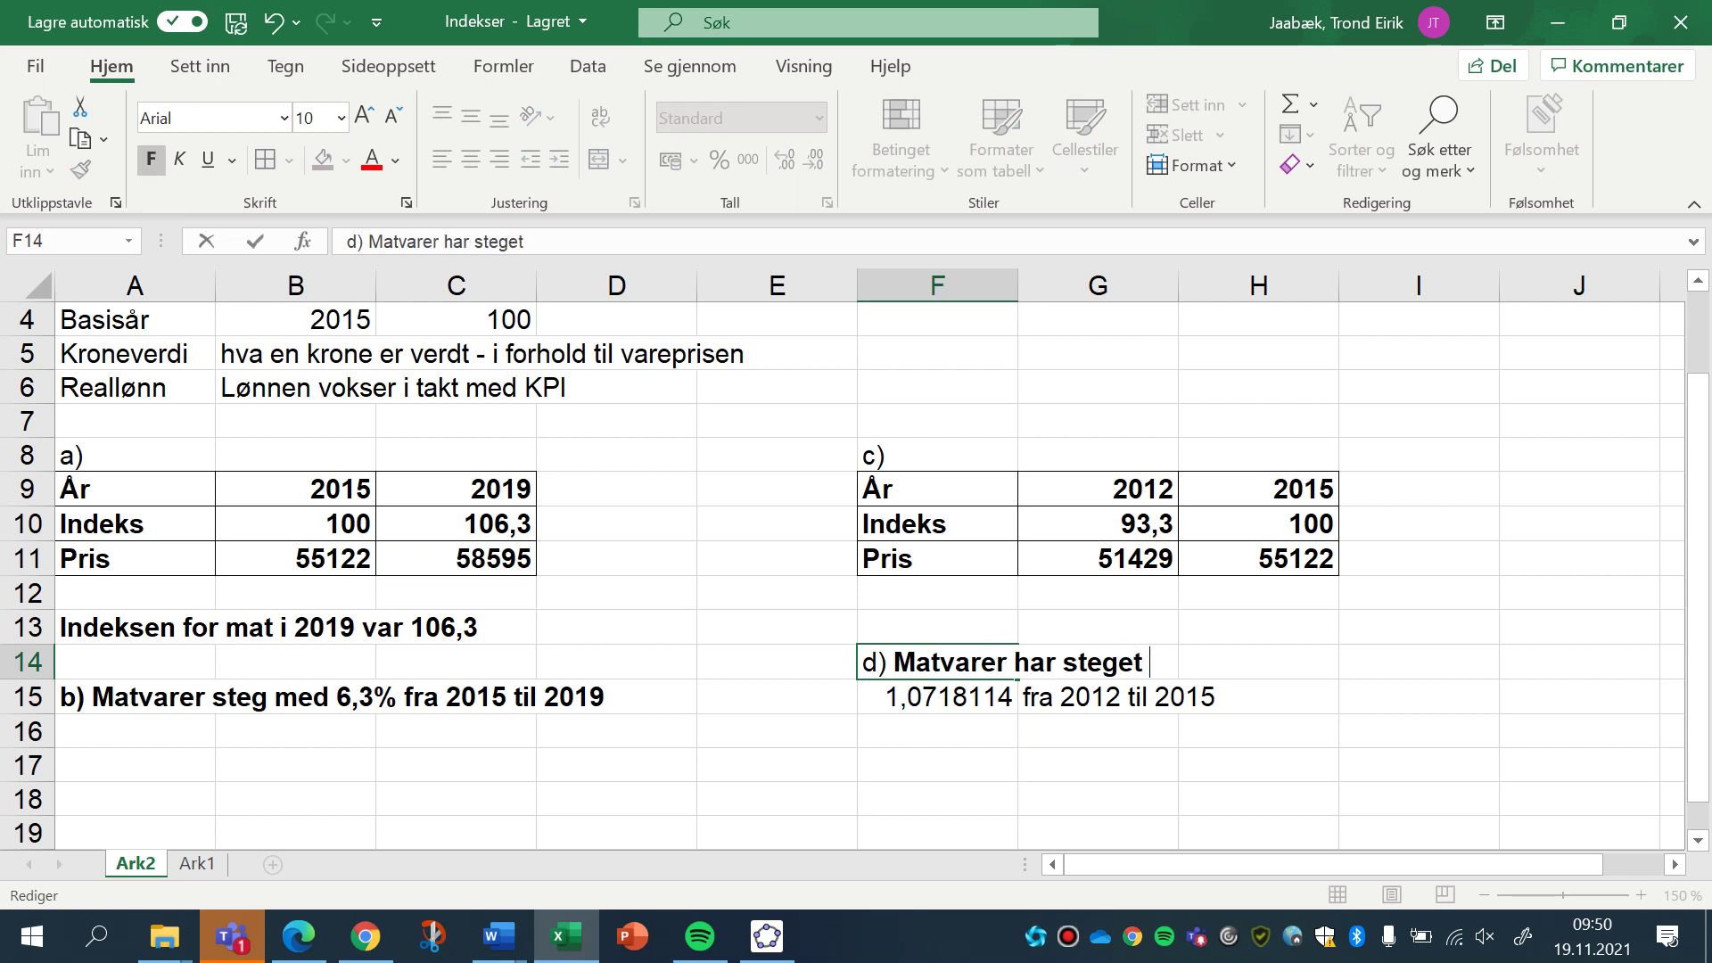
{"action": "type", "text": " fra 2012 ti"}
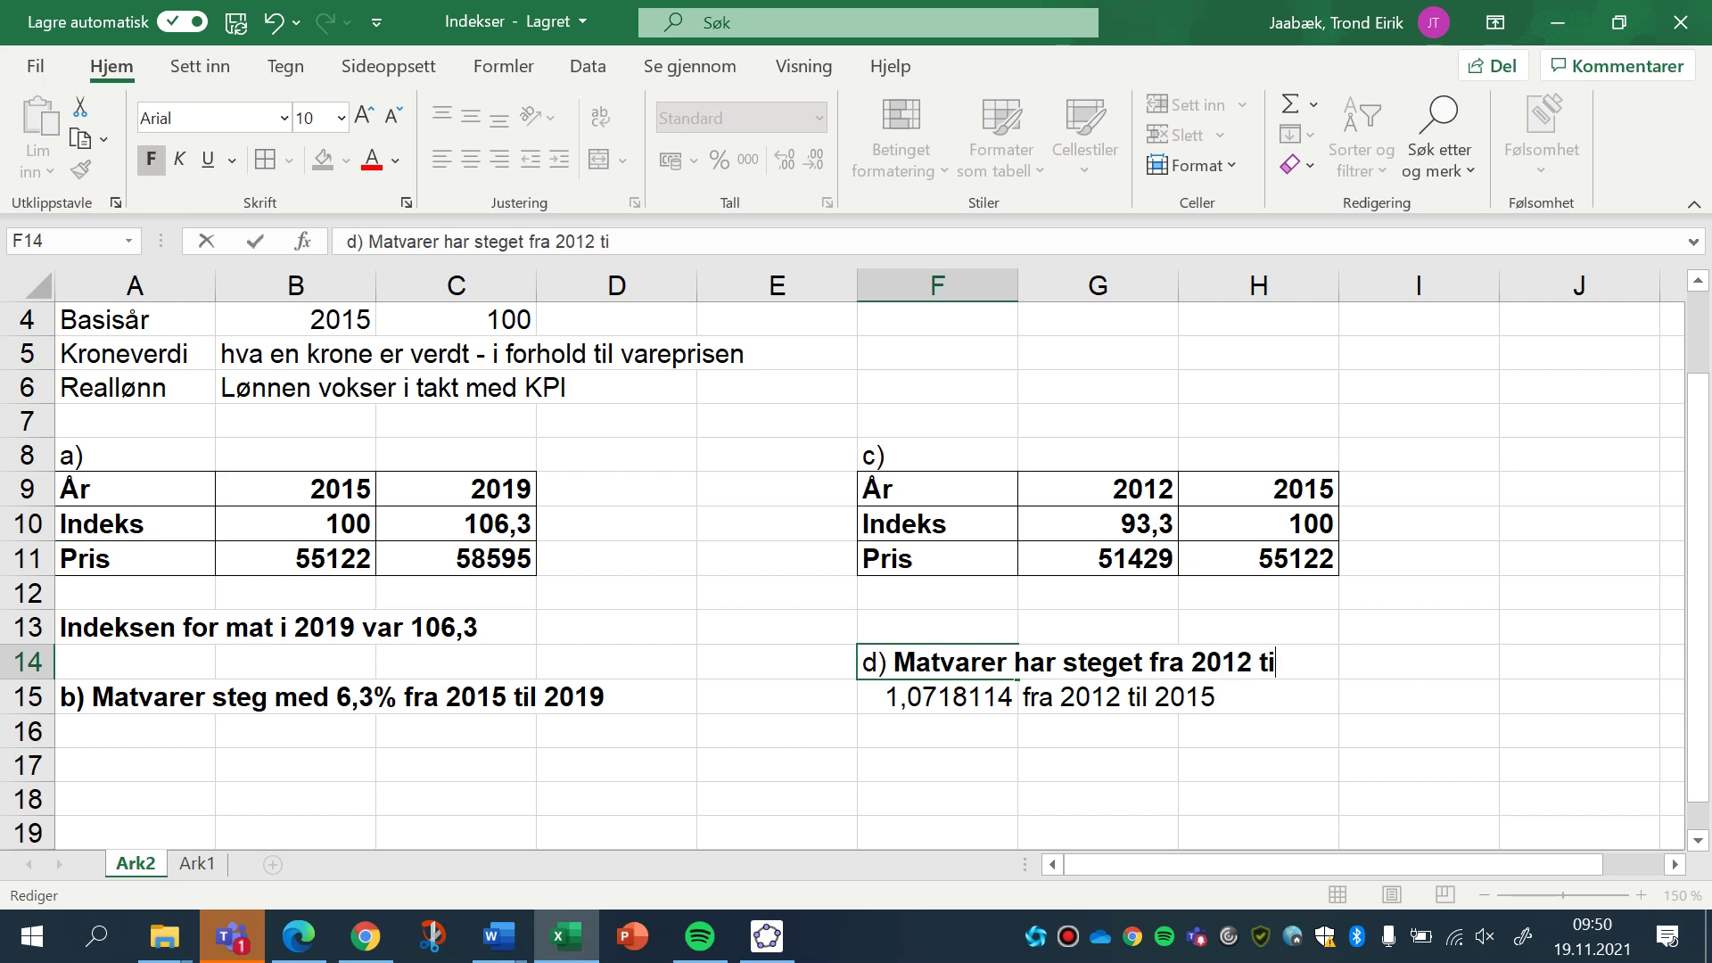
{"action": "type", "text": "l 2019 i %:"}
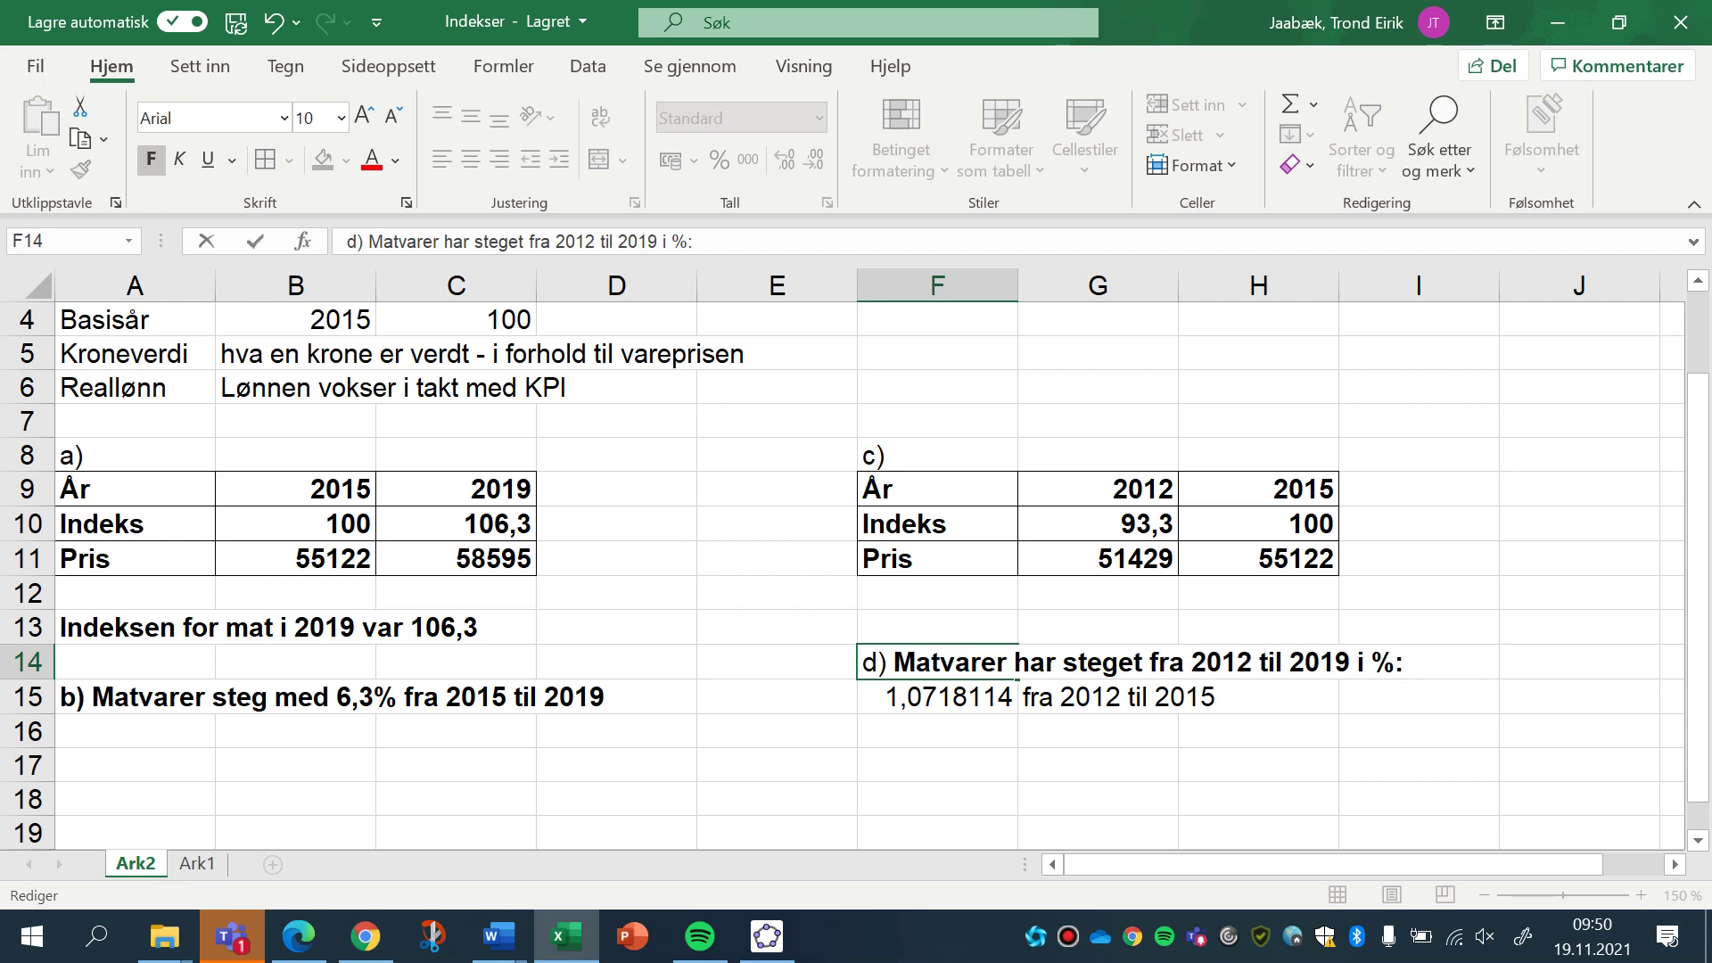
{"action": "key", "text": "Return"}
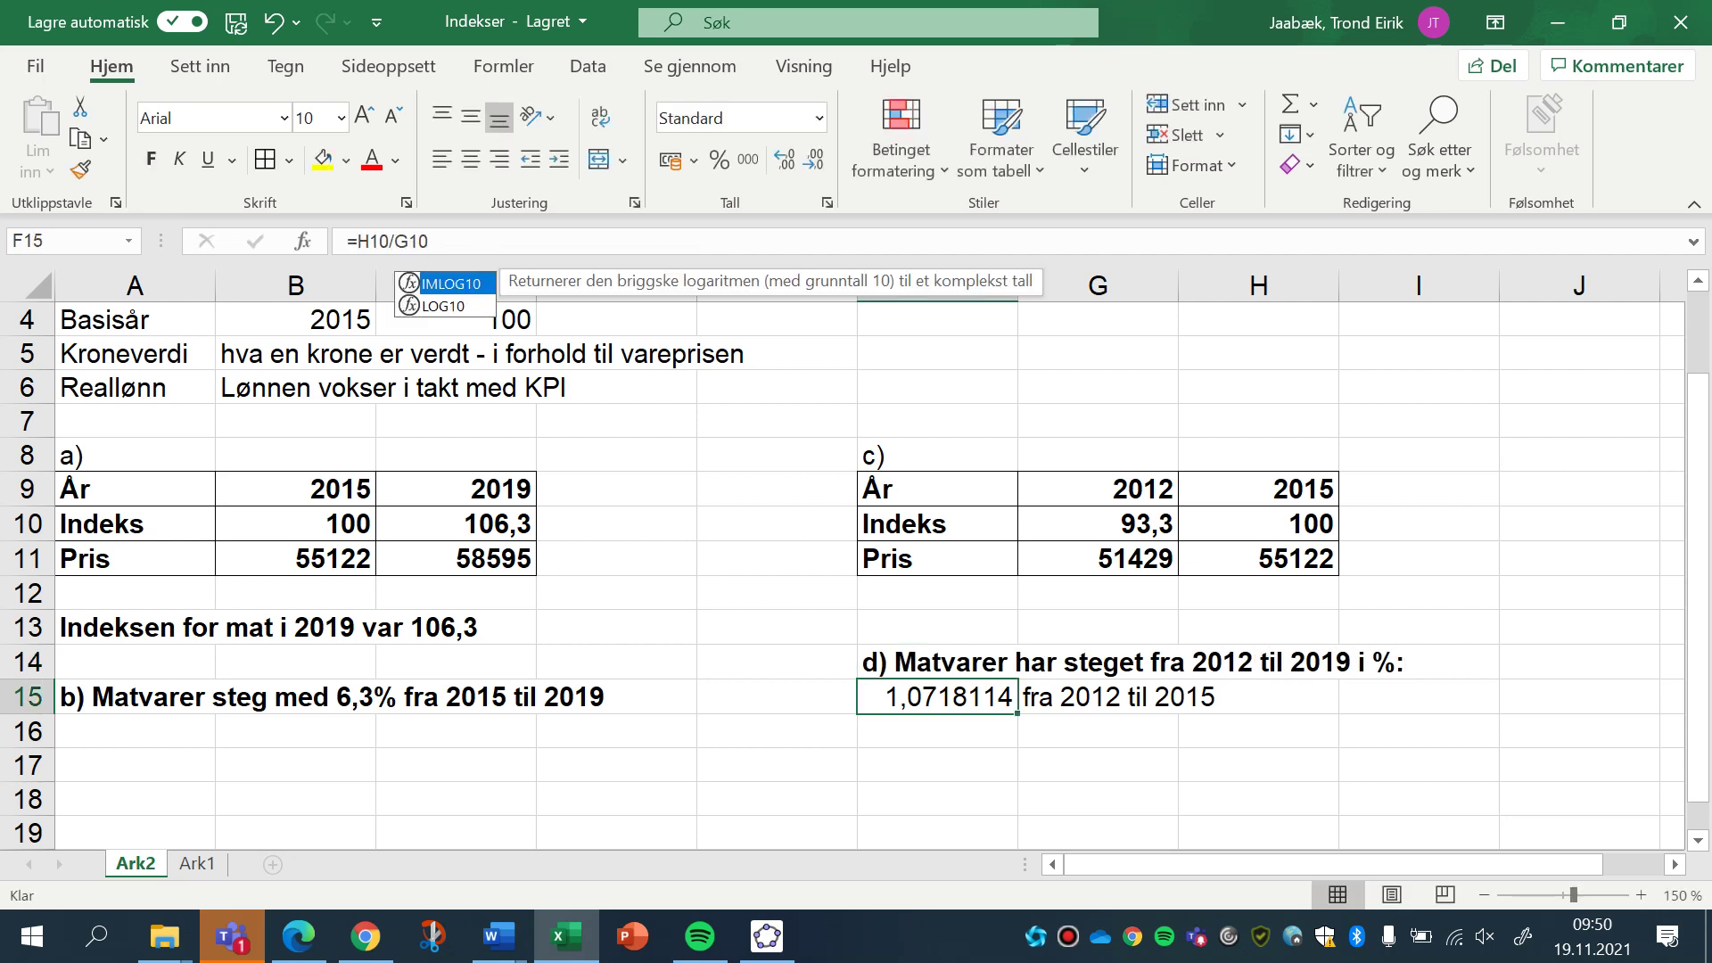
Clear the 2012 to 2015 growth factor in F15 and its description in G15.
{"action": "key", "text": "Delete"}
{"action": "left_click", "coordinate": [1098, 697]}
{"action": "key", "text": "Delete"}
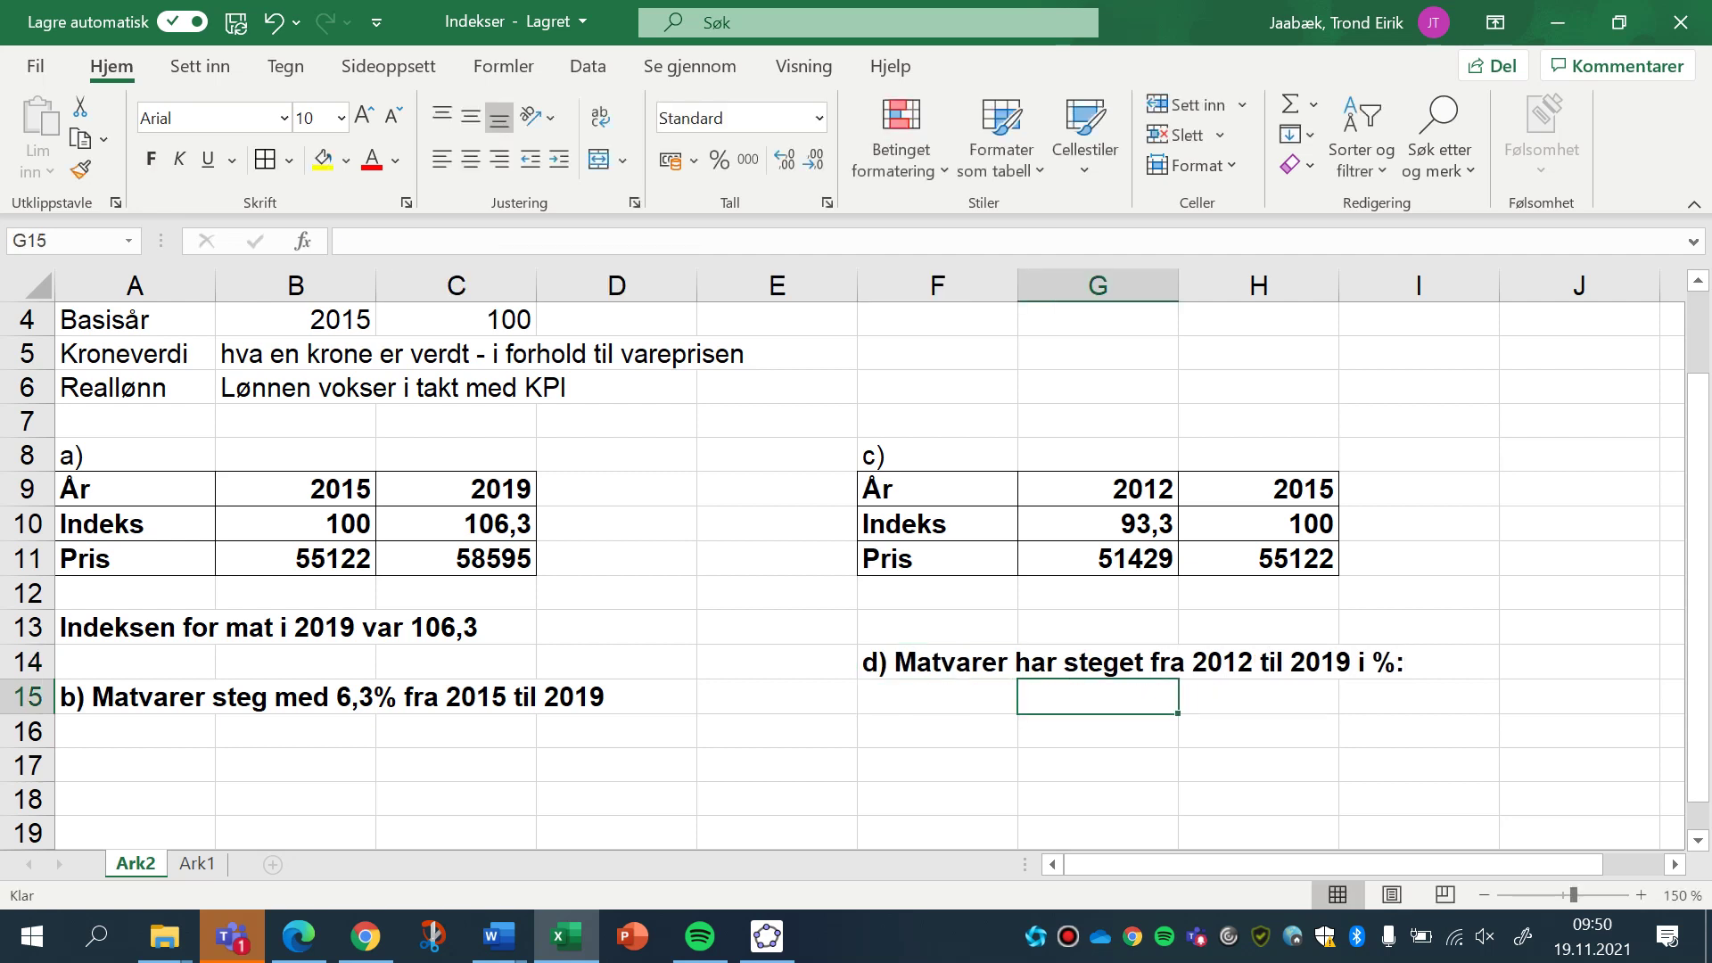
Calculate the 2012 to 2019 growth factor for part d) in F16 with the formula =C10/G10.
{"action": "left_click", "coordinate": [937, 730]}
{"action": "type", "text": "="}
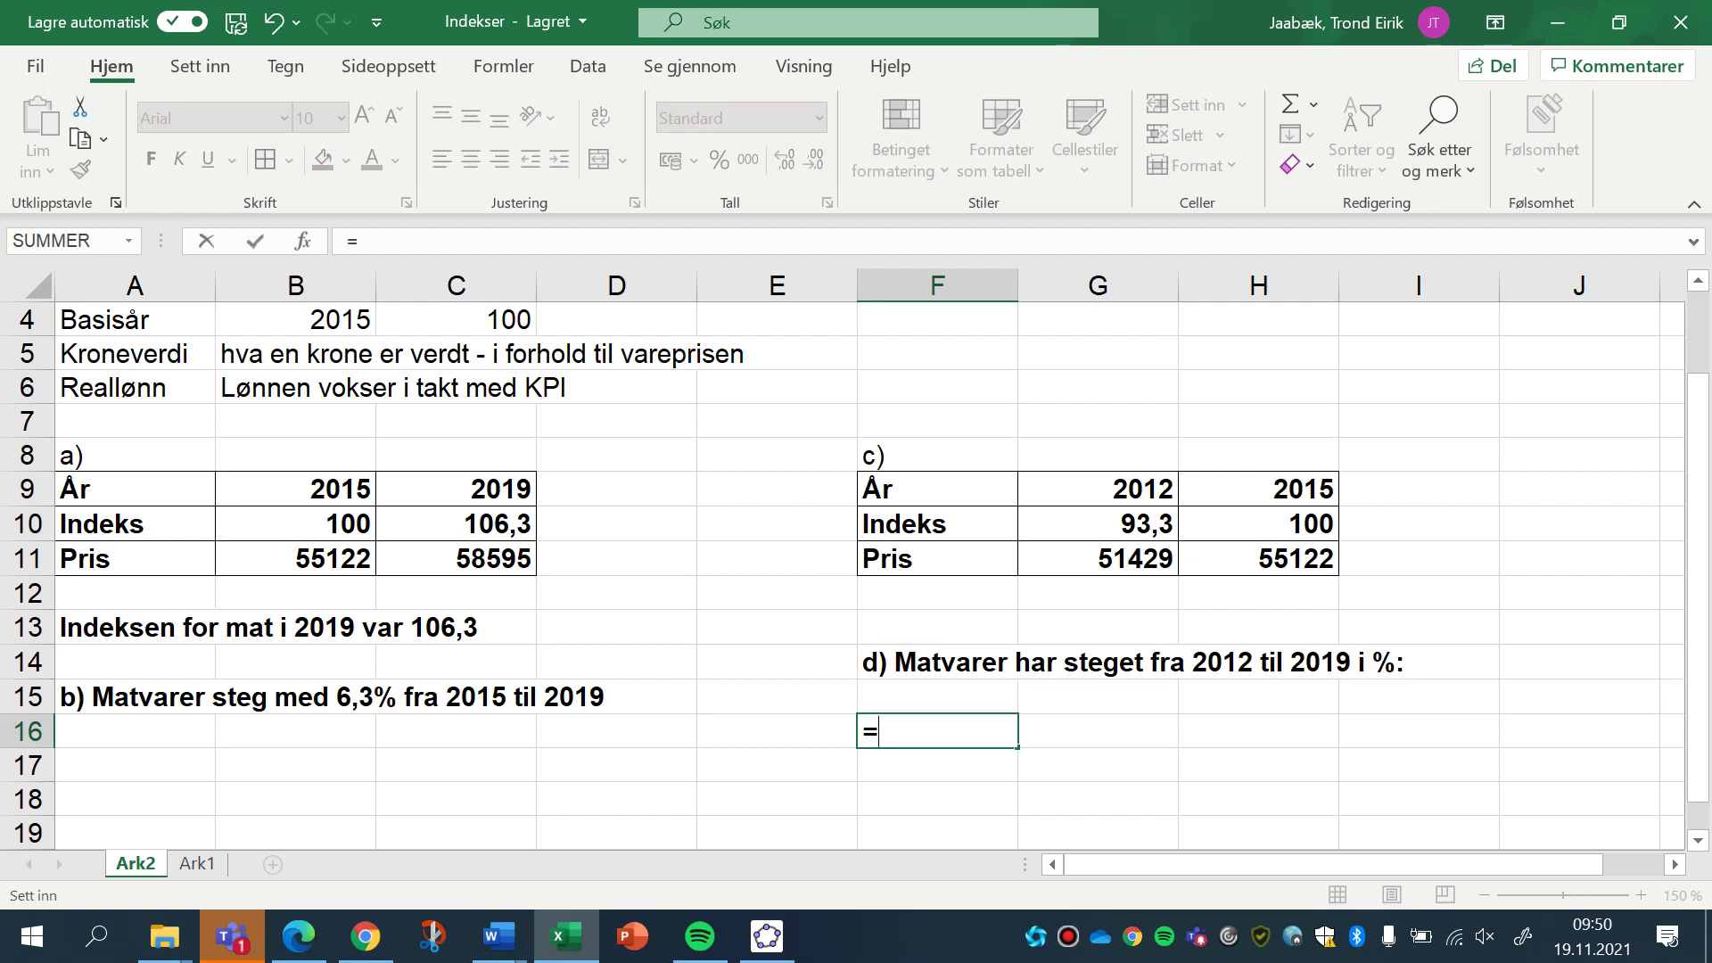
{"action": "left_click", "coordinate": [455, 523]}
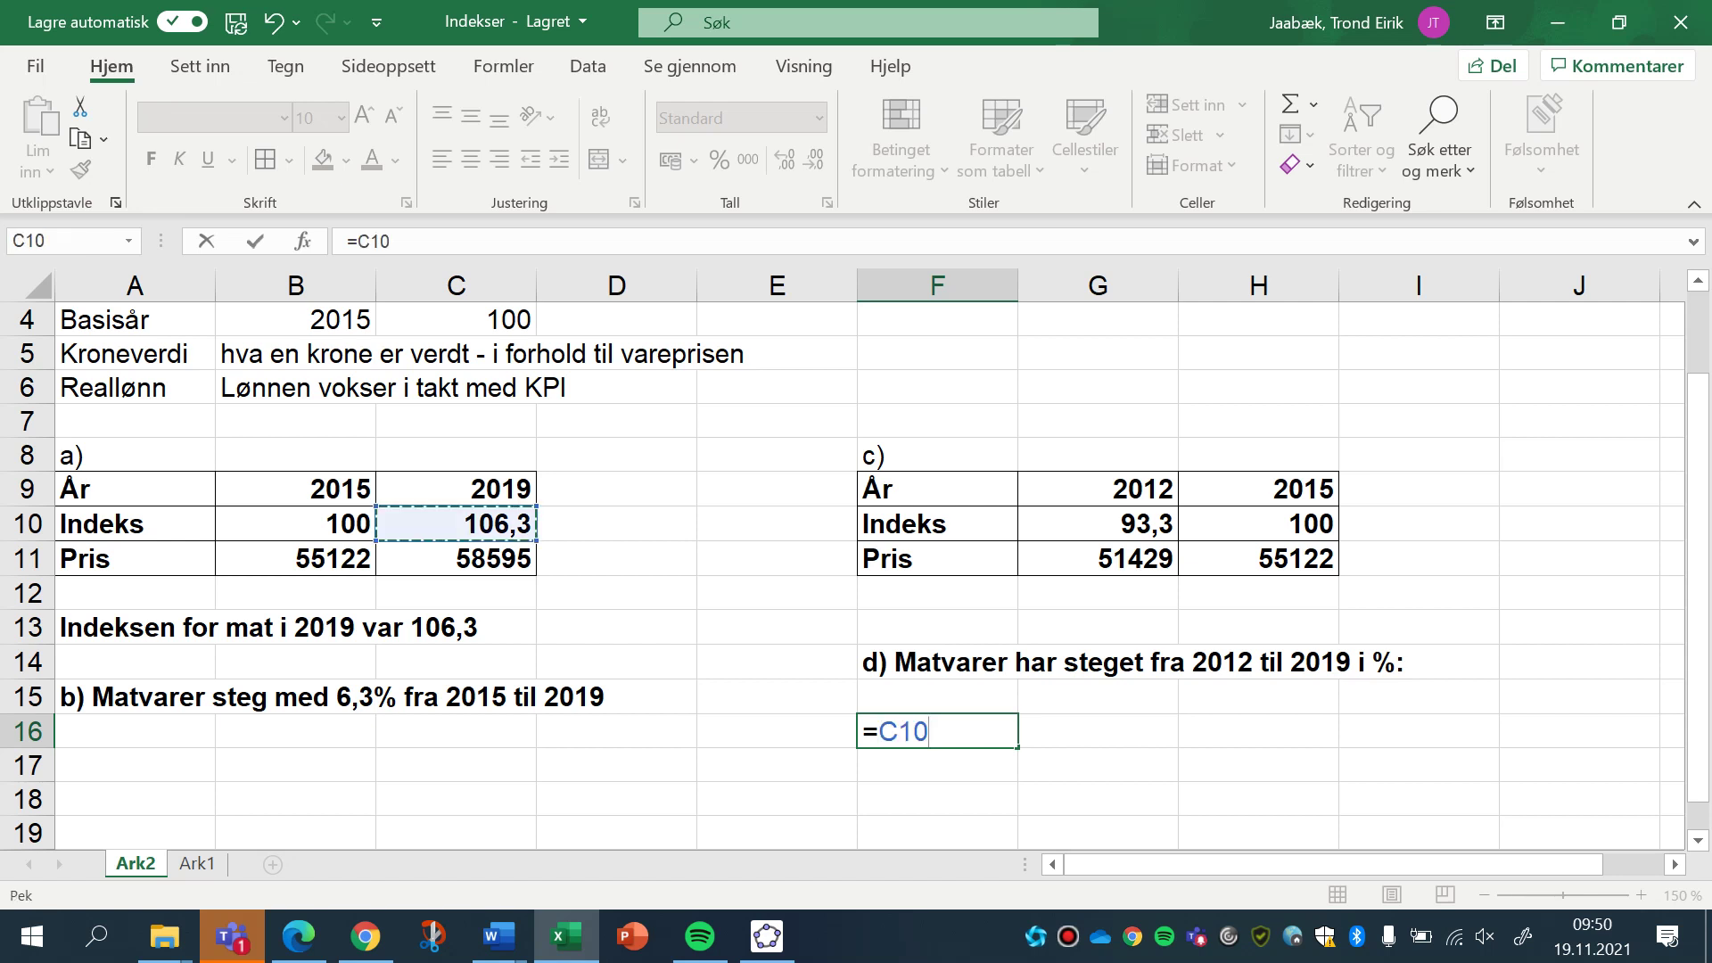
{"action": "type", "text": "/"}
{"action": "left_click", "coordinate": [1098, 523]}
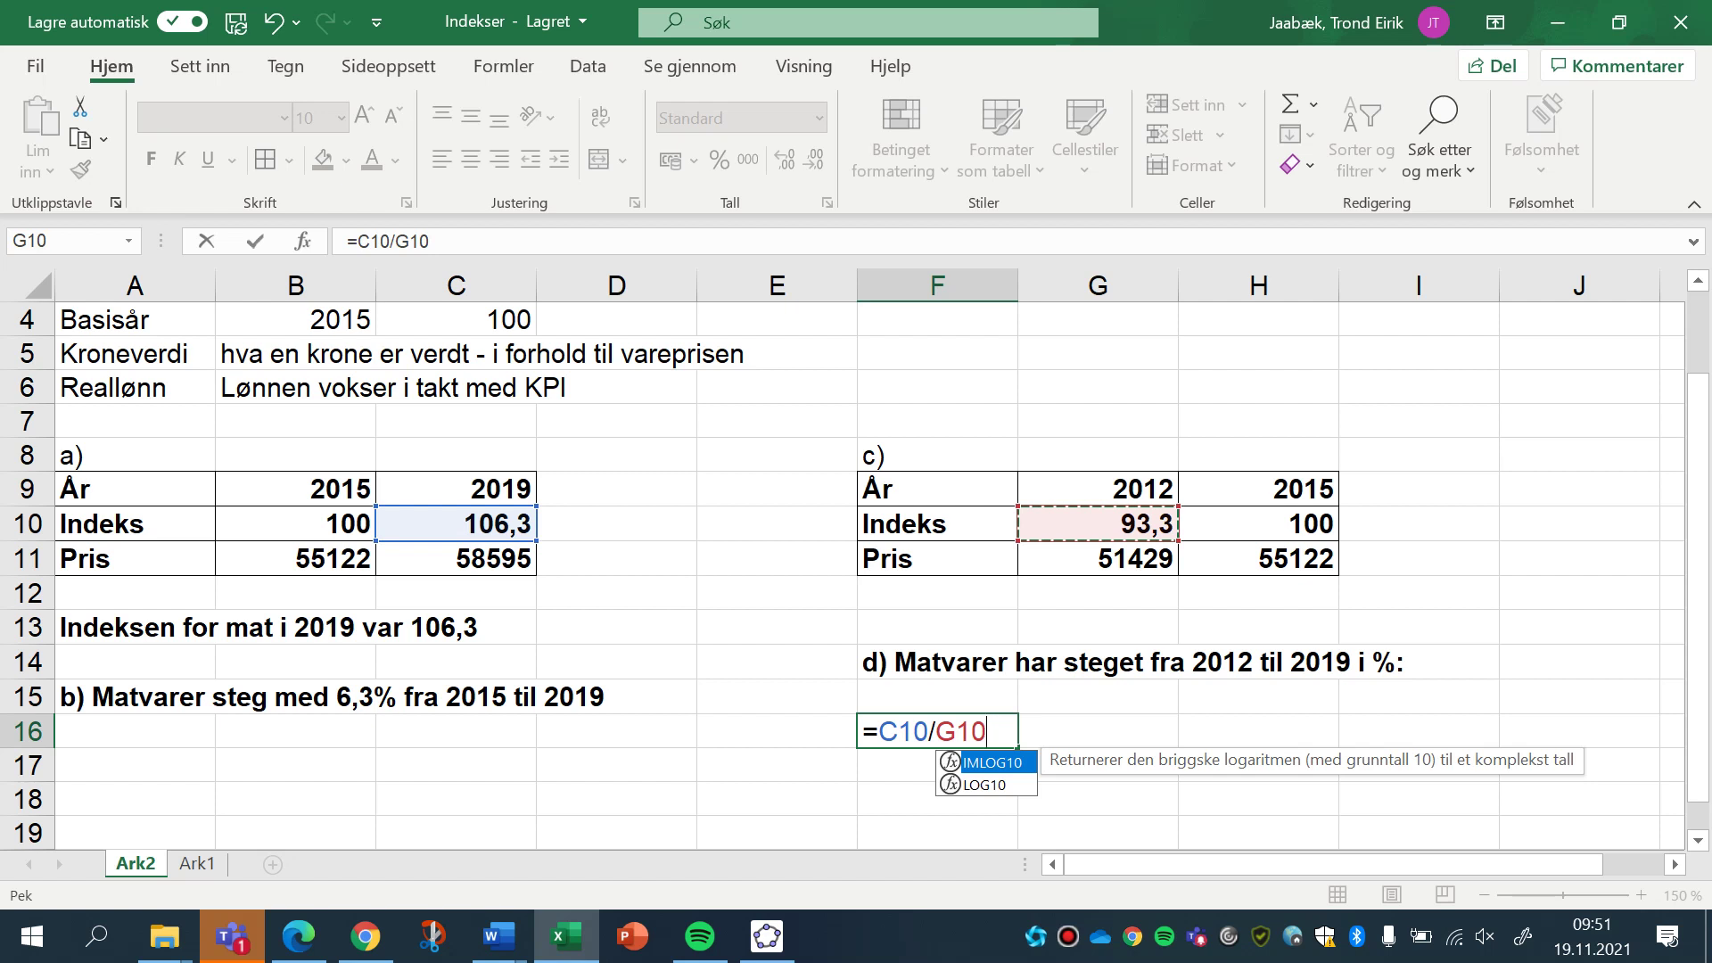
{"action": "key", "text": "Return"}
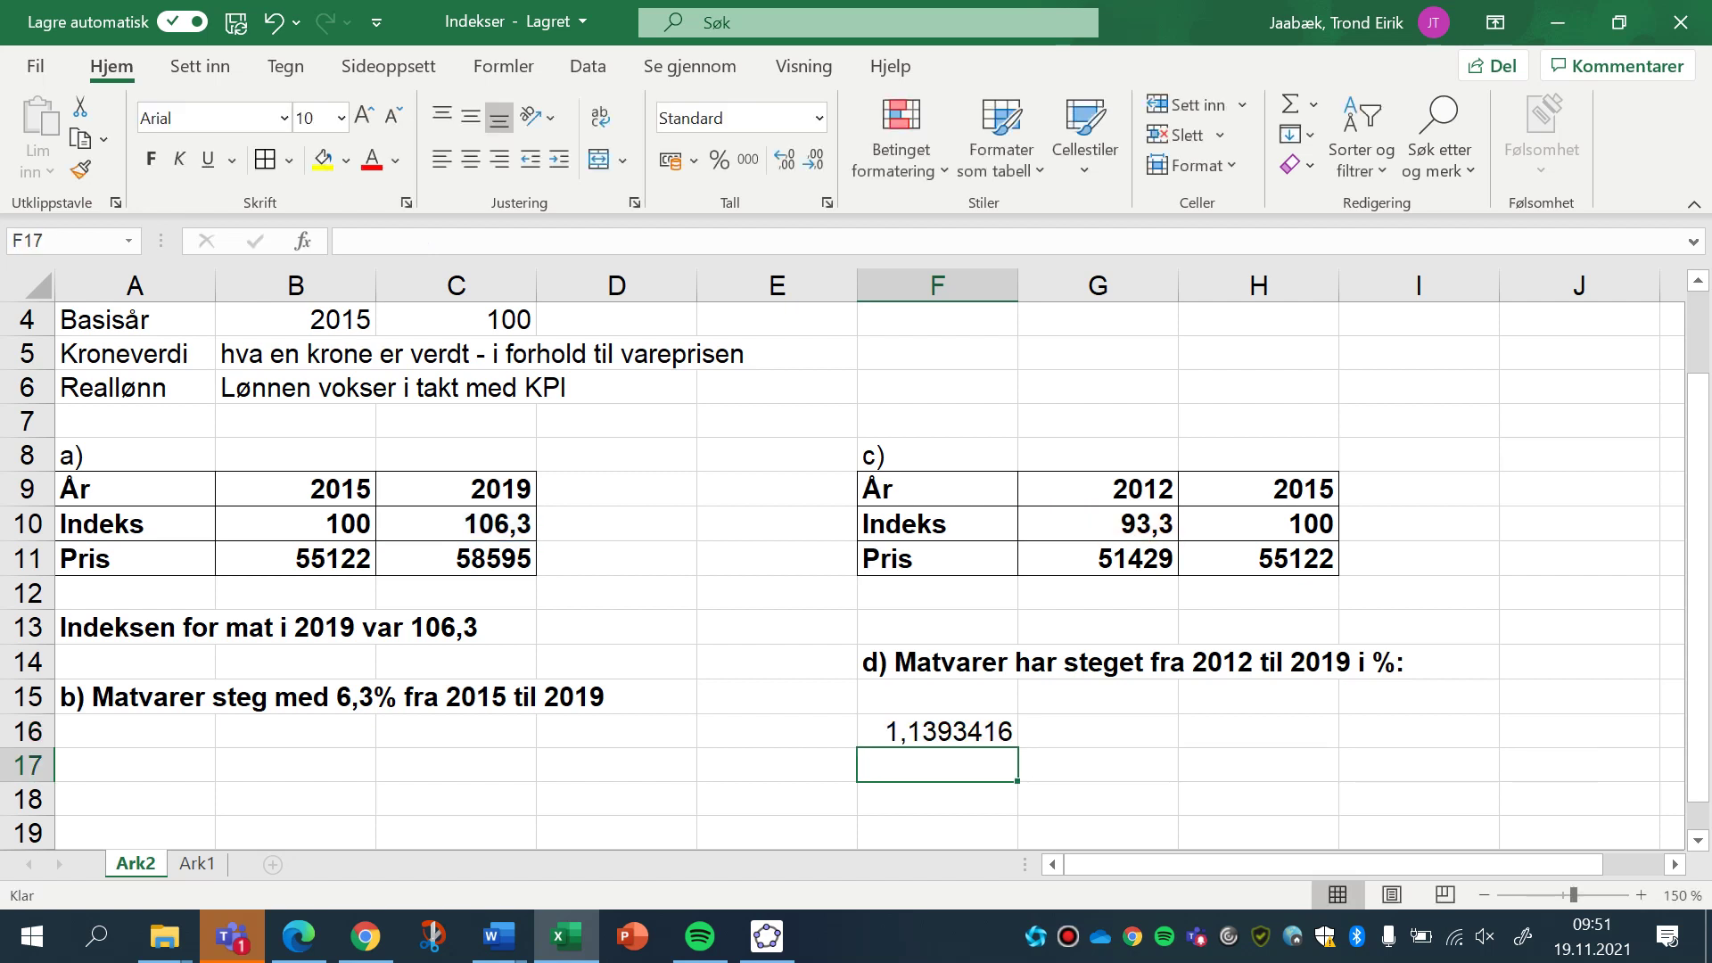
Reduce the growth factor in F16 to three decimal places.
{"action": "left_click", "coordinate": [937, 731]}
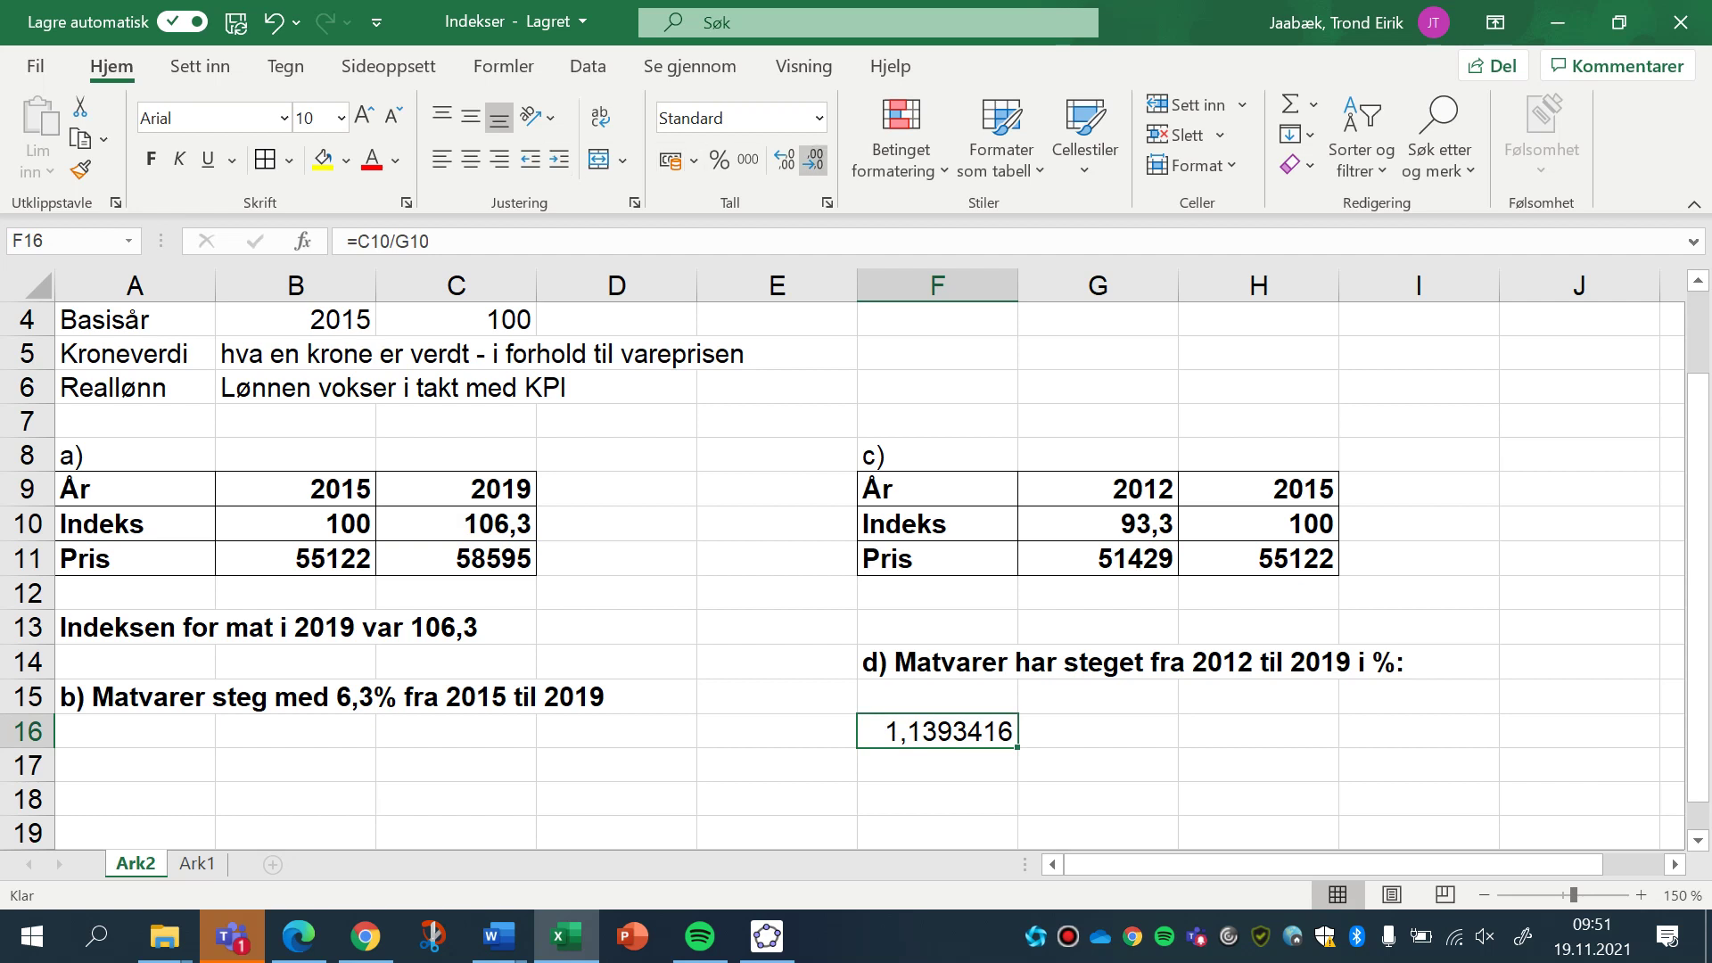
{"action": "left_click", "coordinate": [813, 161]}
{"action": "left_click", "coordinate": [813, 161]}
{"action": "left_click", "coordinate": [813, 161]}
{"action": "left_click", "coordinate": [813, 161]}
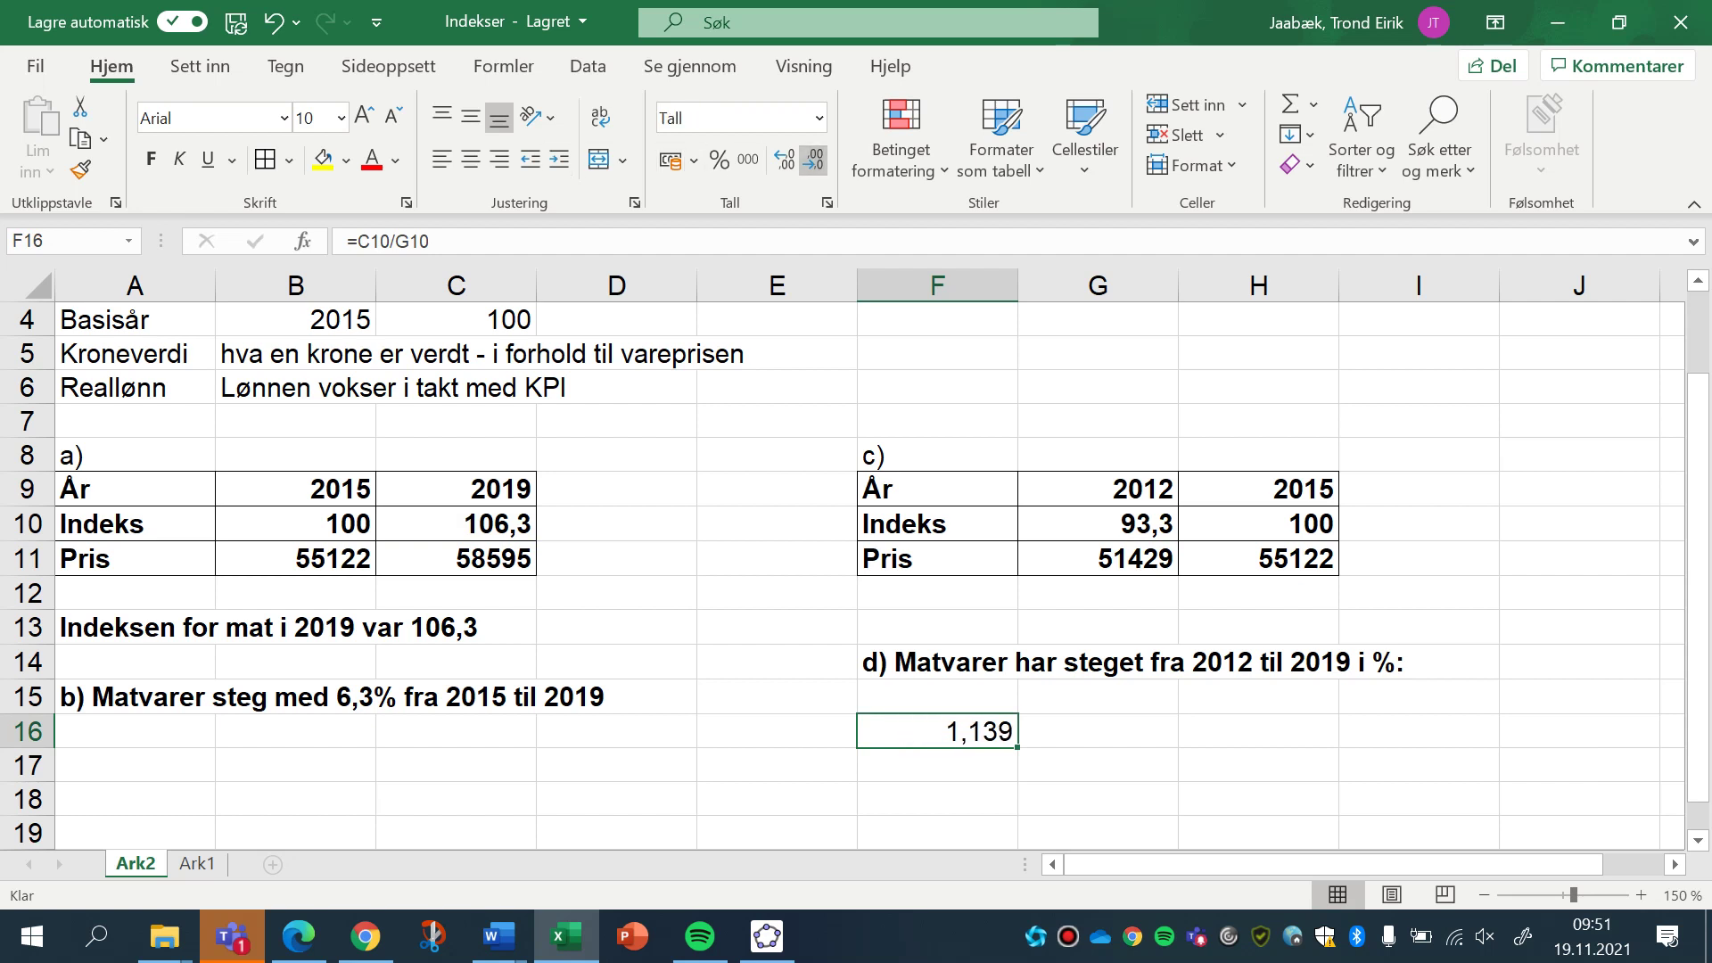
{"action": "left_click", "coordinate": [813, 160]}
{"action": "left_click", "coordinate": [785, 161]}
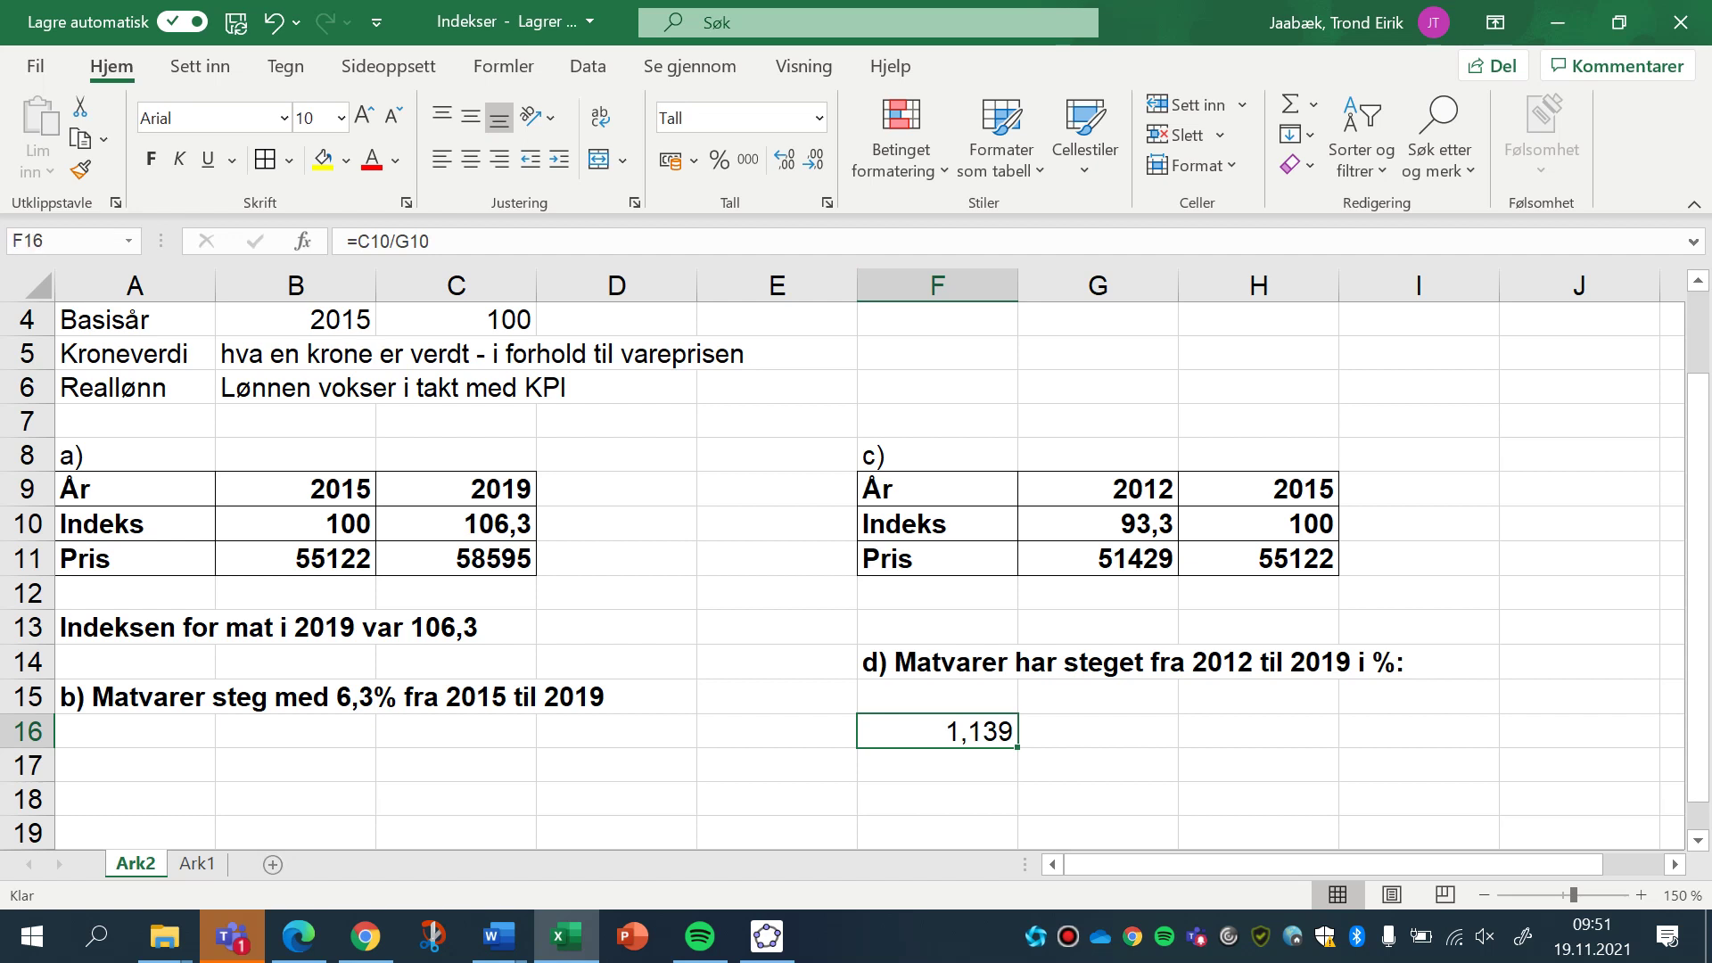
Write the answer "Veksten er på 13,9%" in F17 below the growth factor.
{"action": "left_click", "coordinate": [936, 764]}
{"action": "type", "text": "V"}
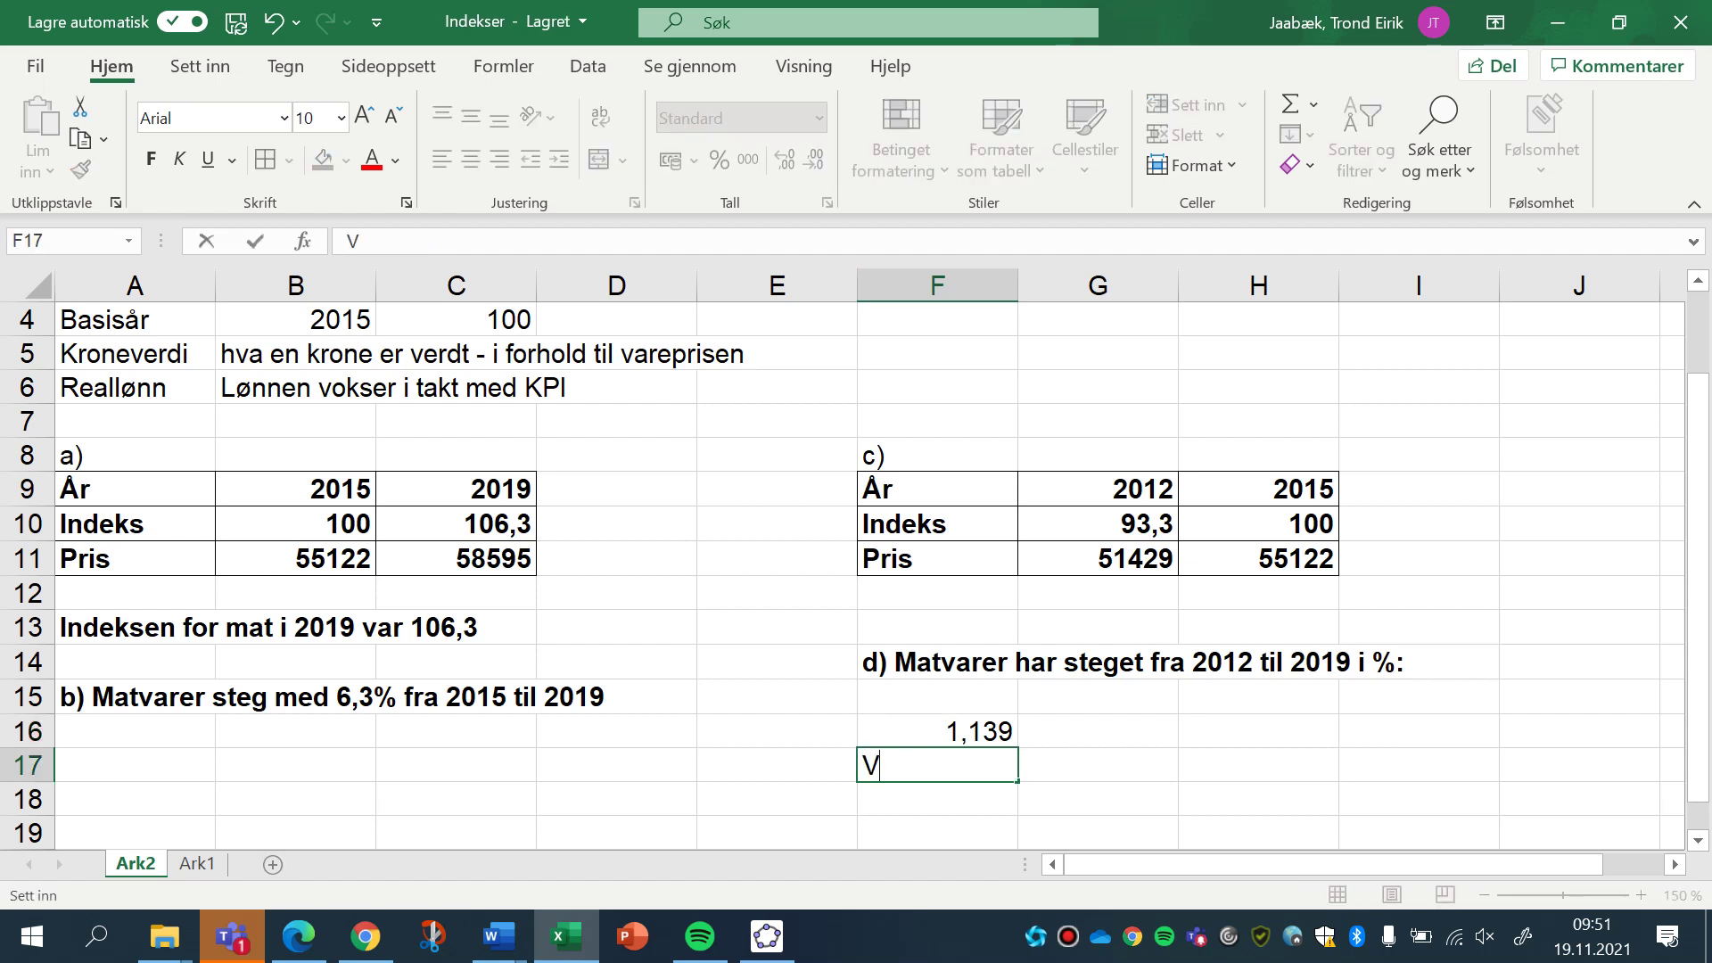
{"action": "type", "text": "eksten er på "}
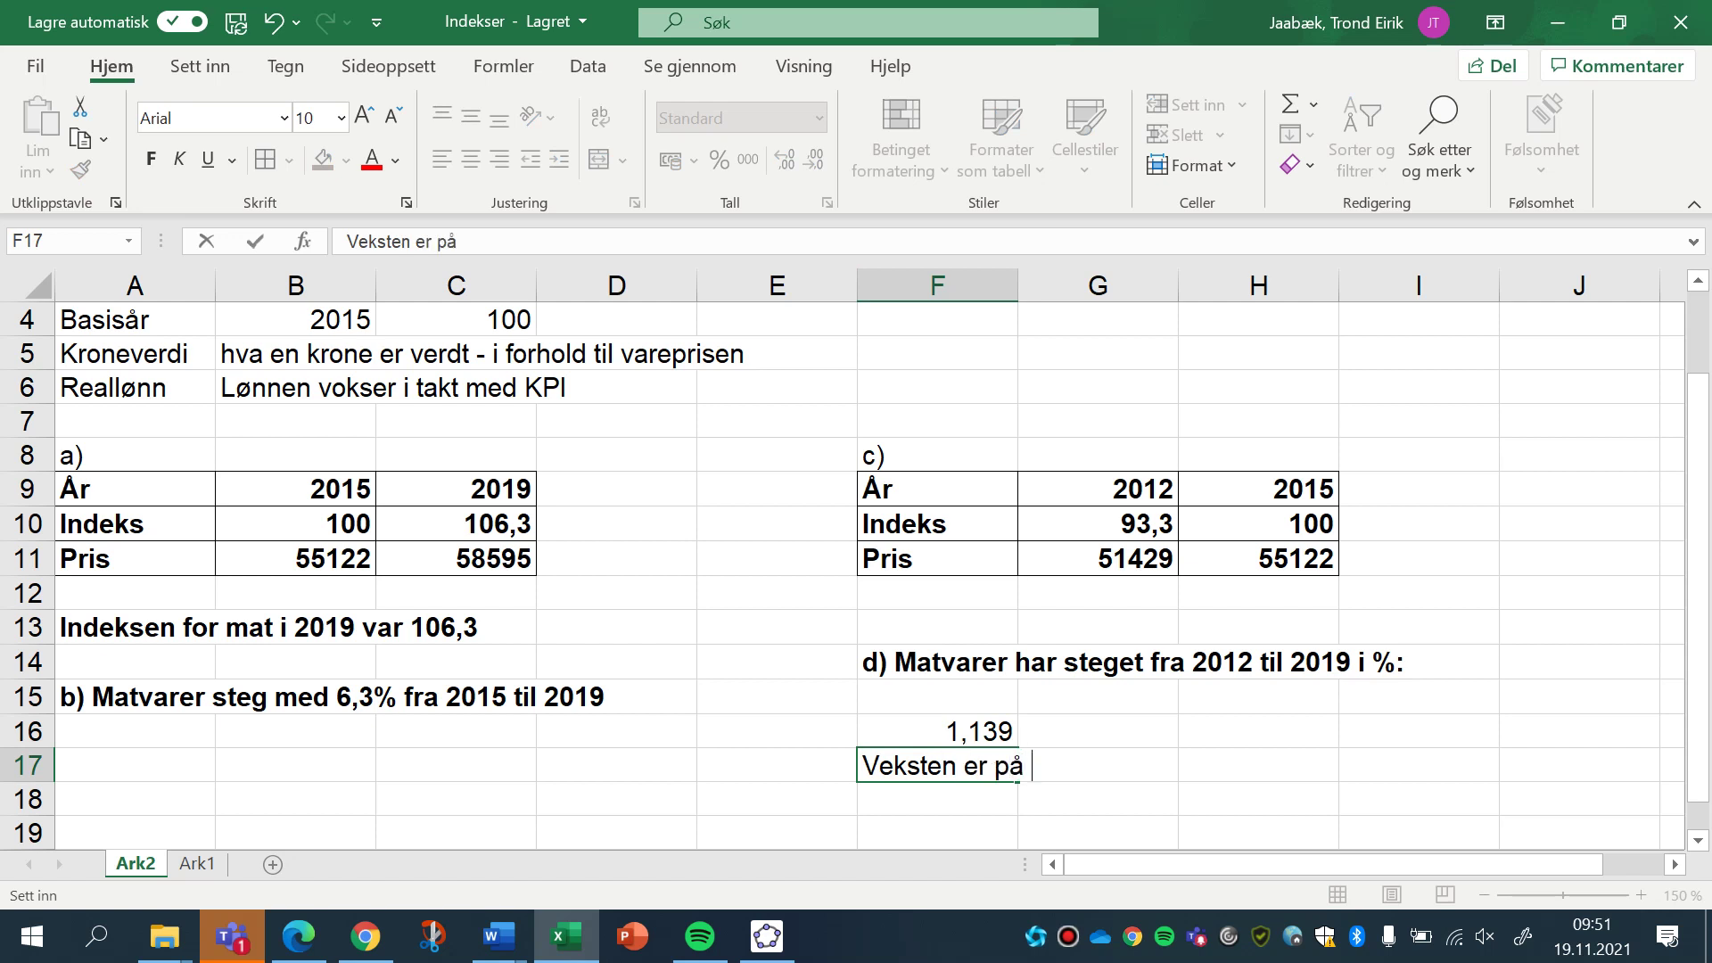
{"action": "type", "text": "13,9%"}
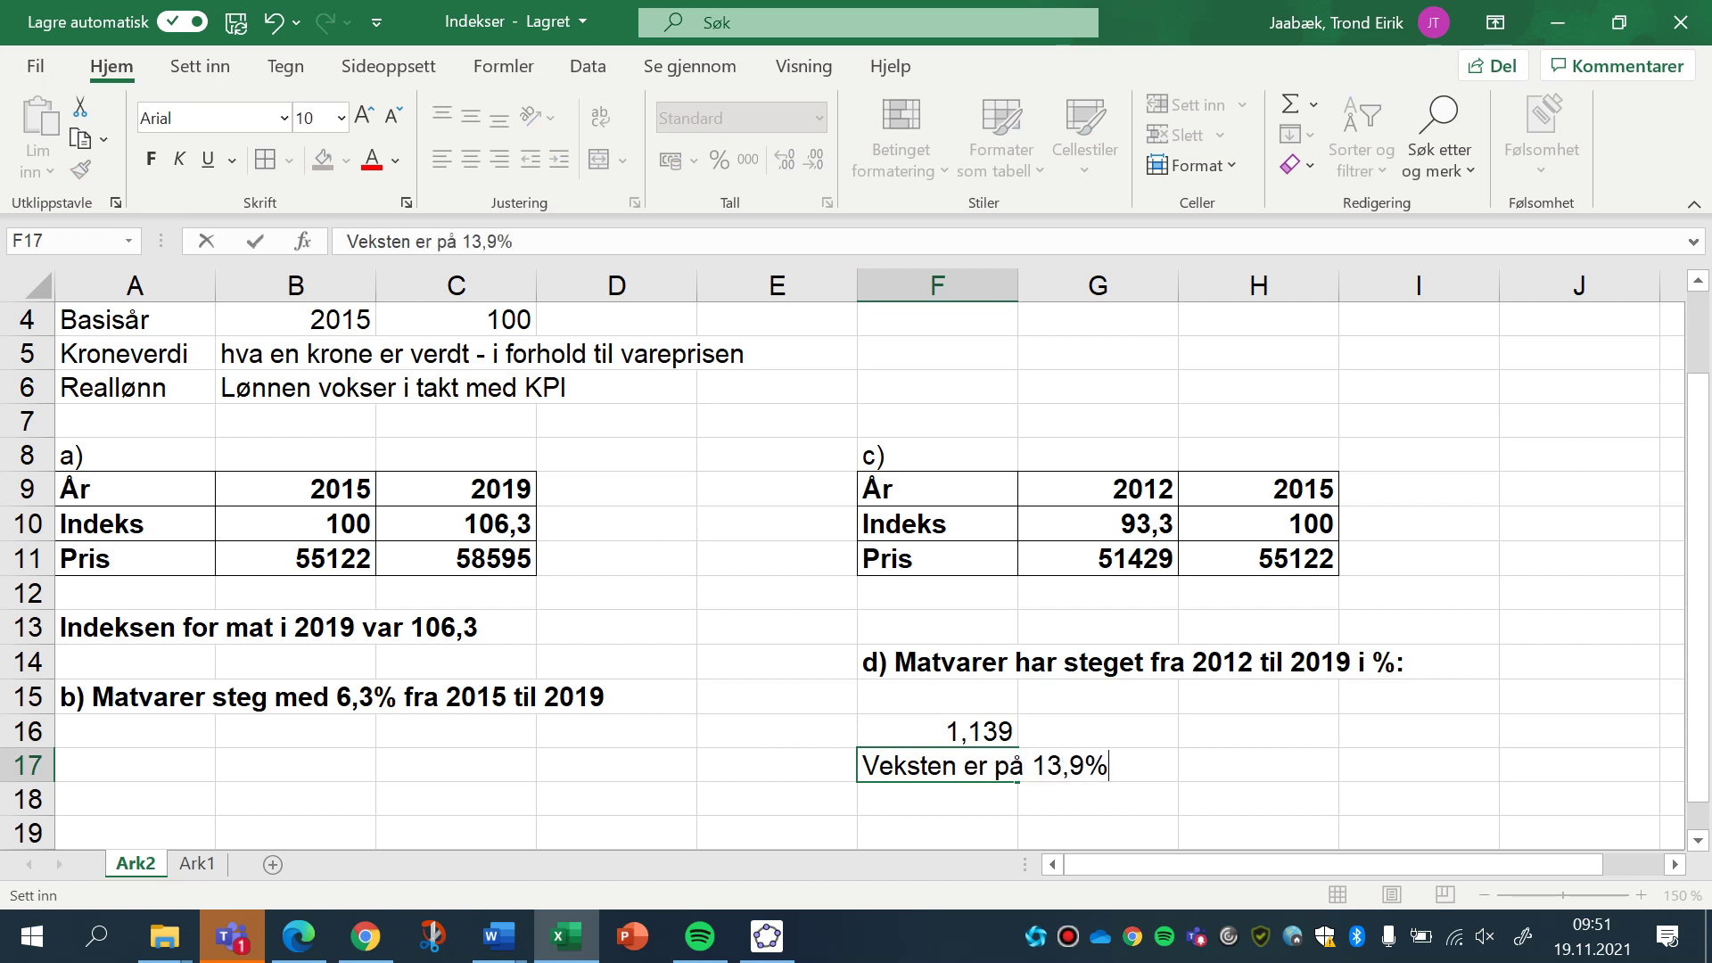
{"action": "left_click", "coordinate": [936, 732]}
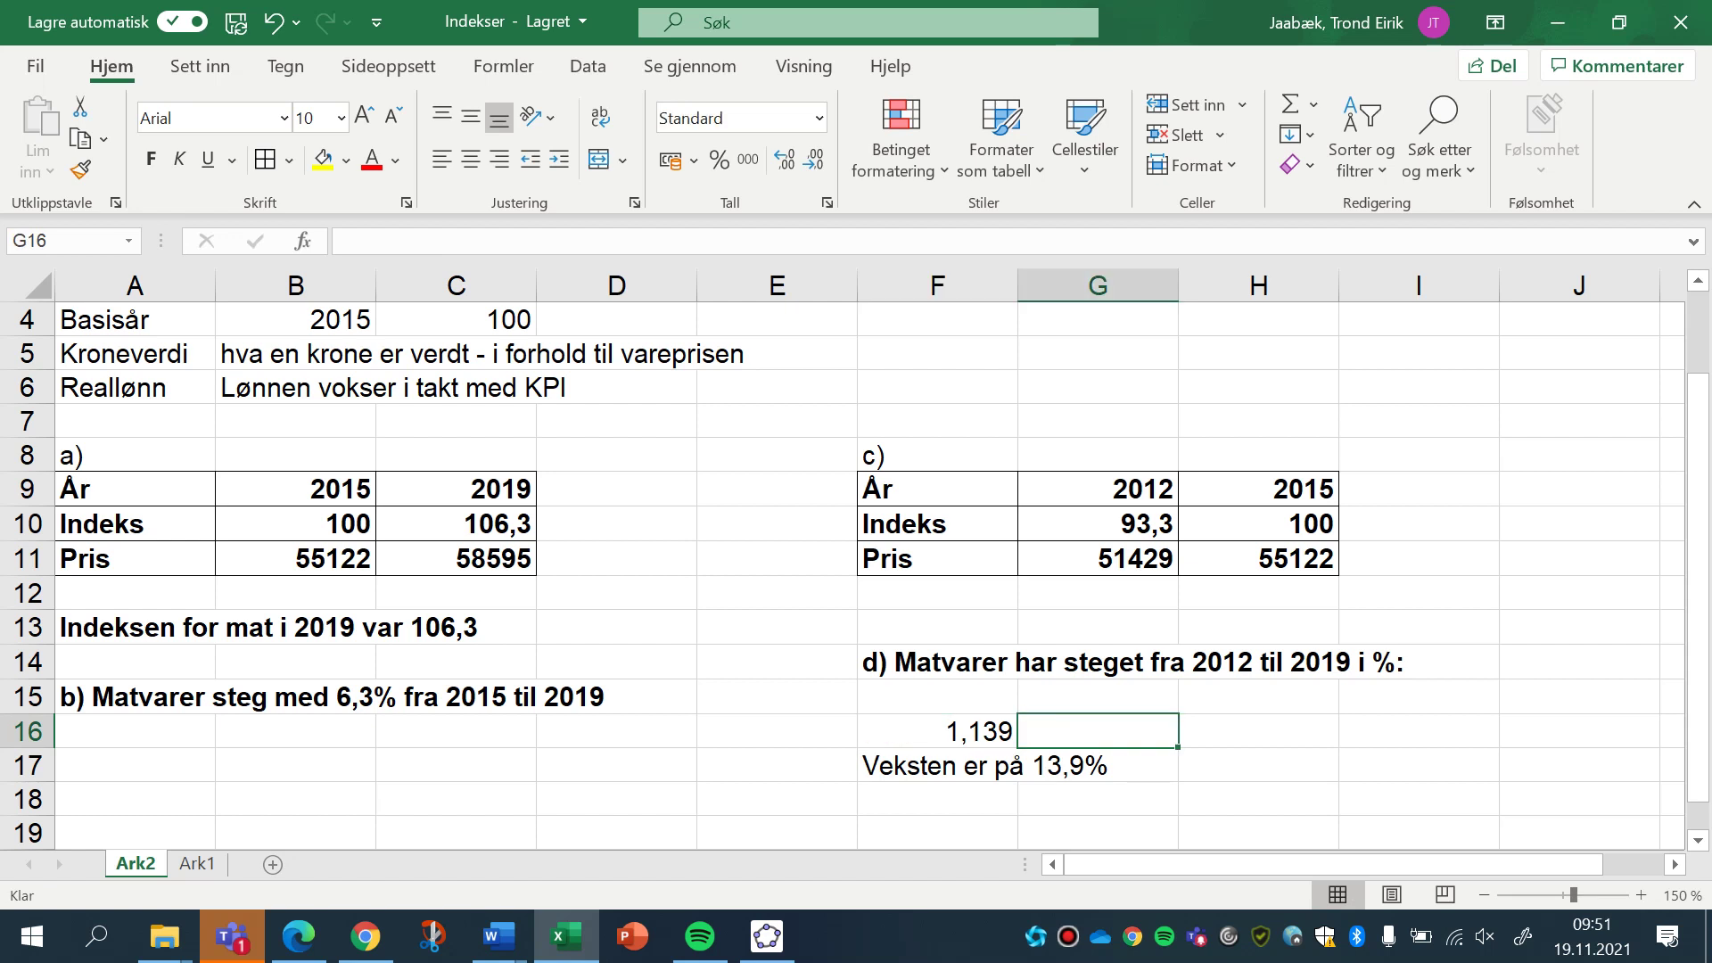
Inspect the growth factor formula in F16 and the index cells it references.
{"action": "double_click", "coordinate": [934, 732]}
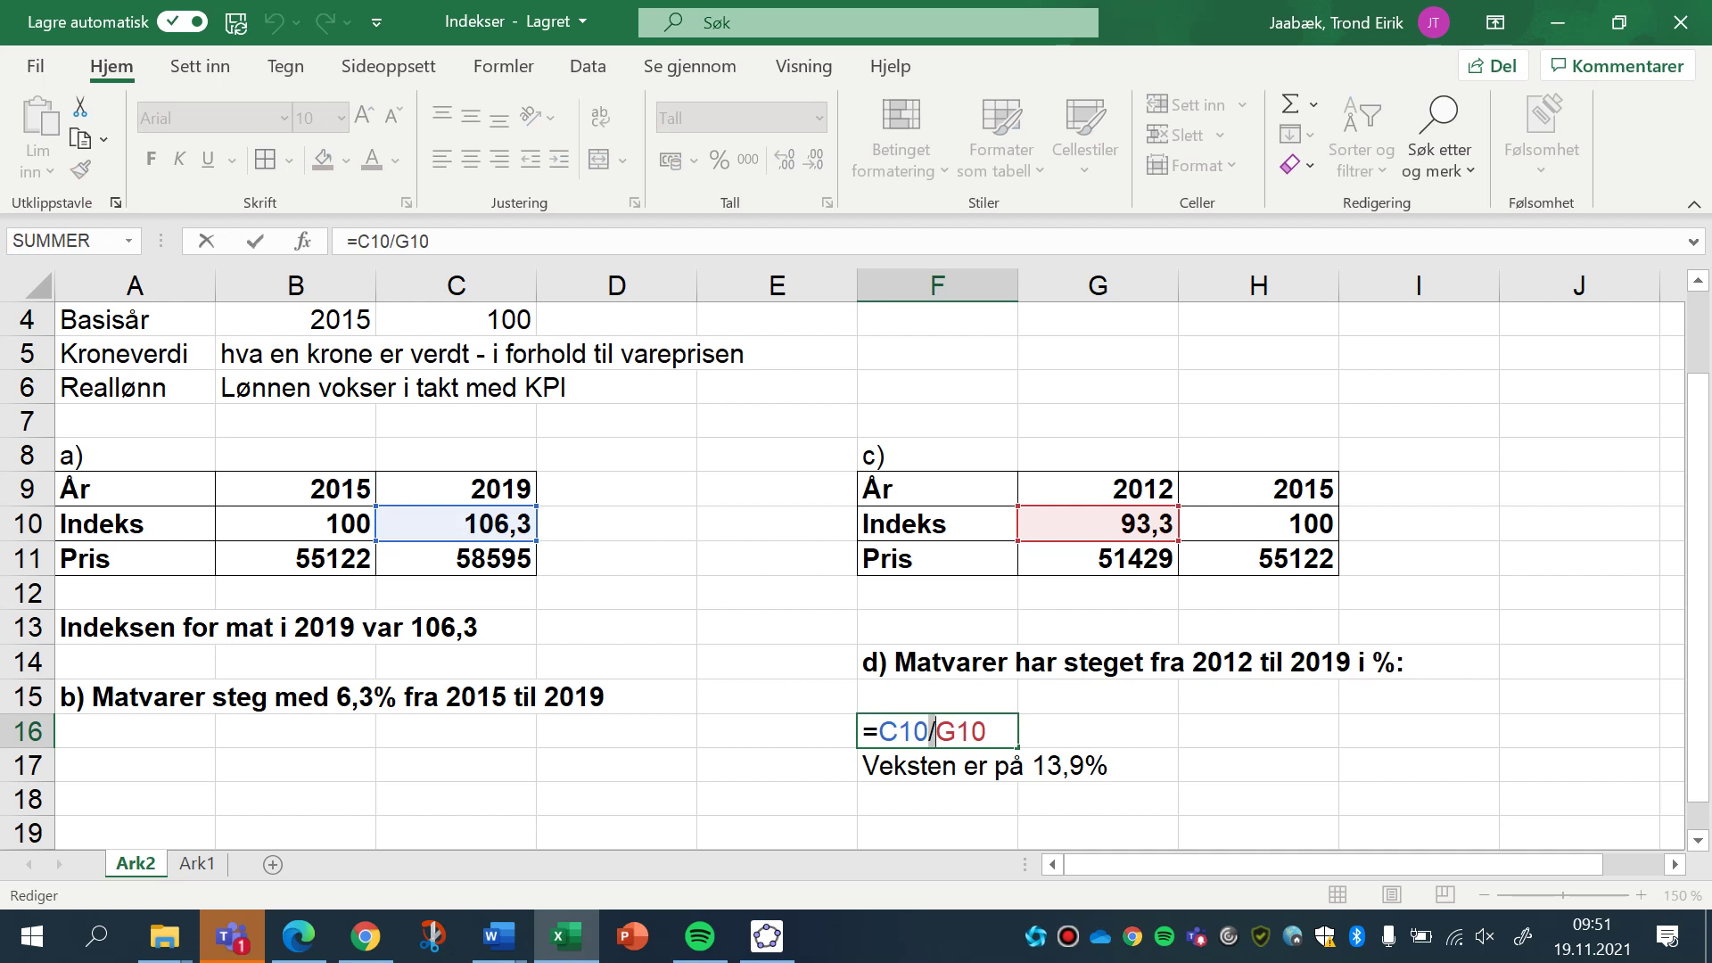
{"action": "key", "text": "Return"}
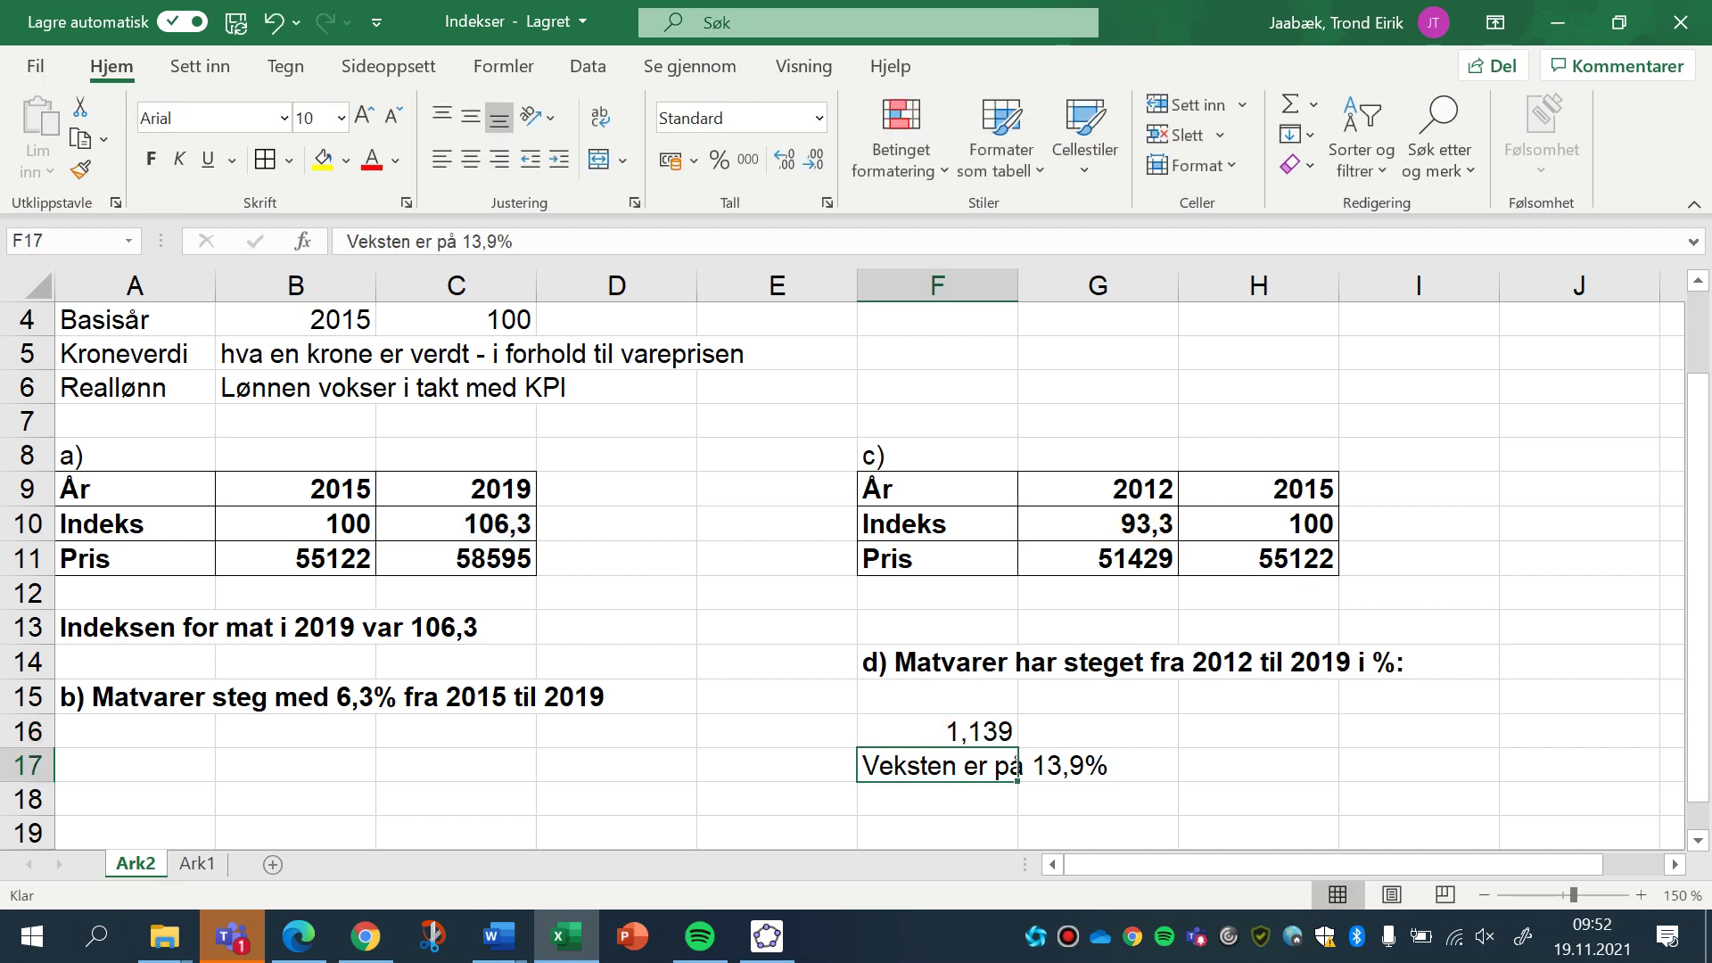